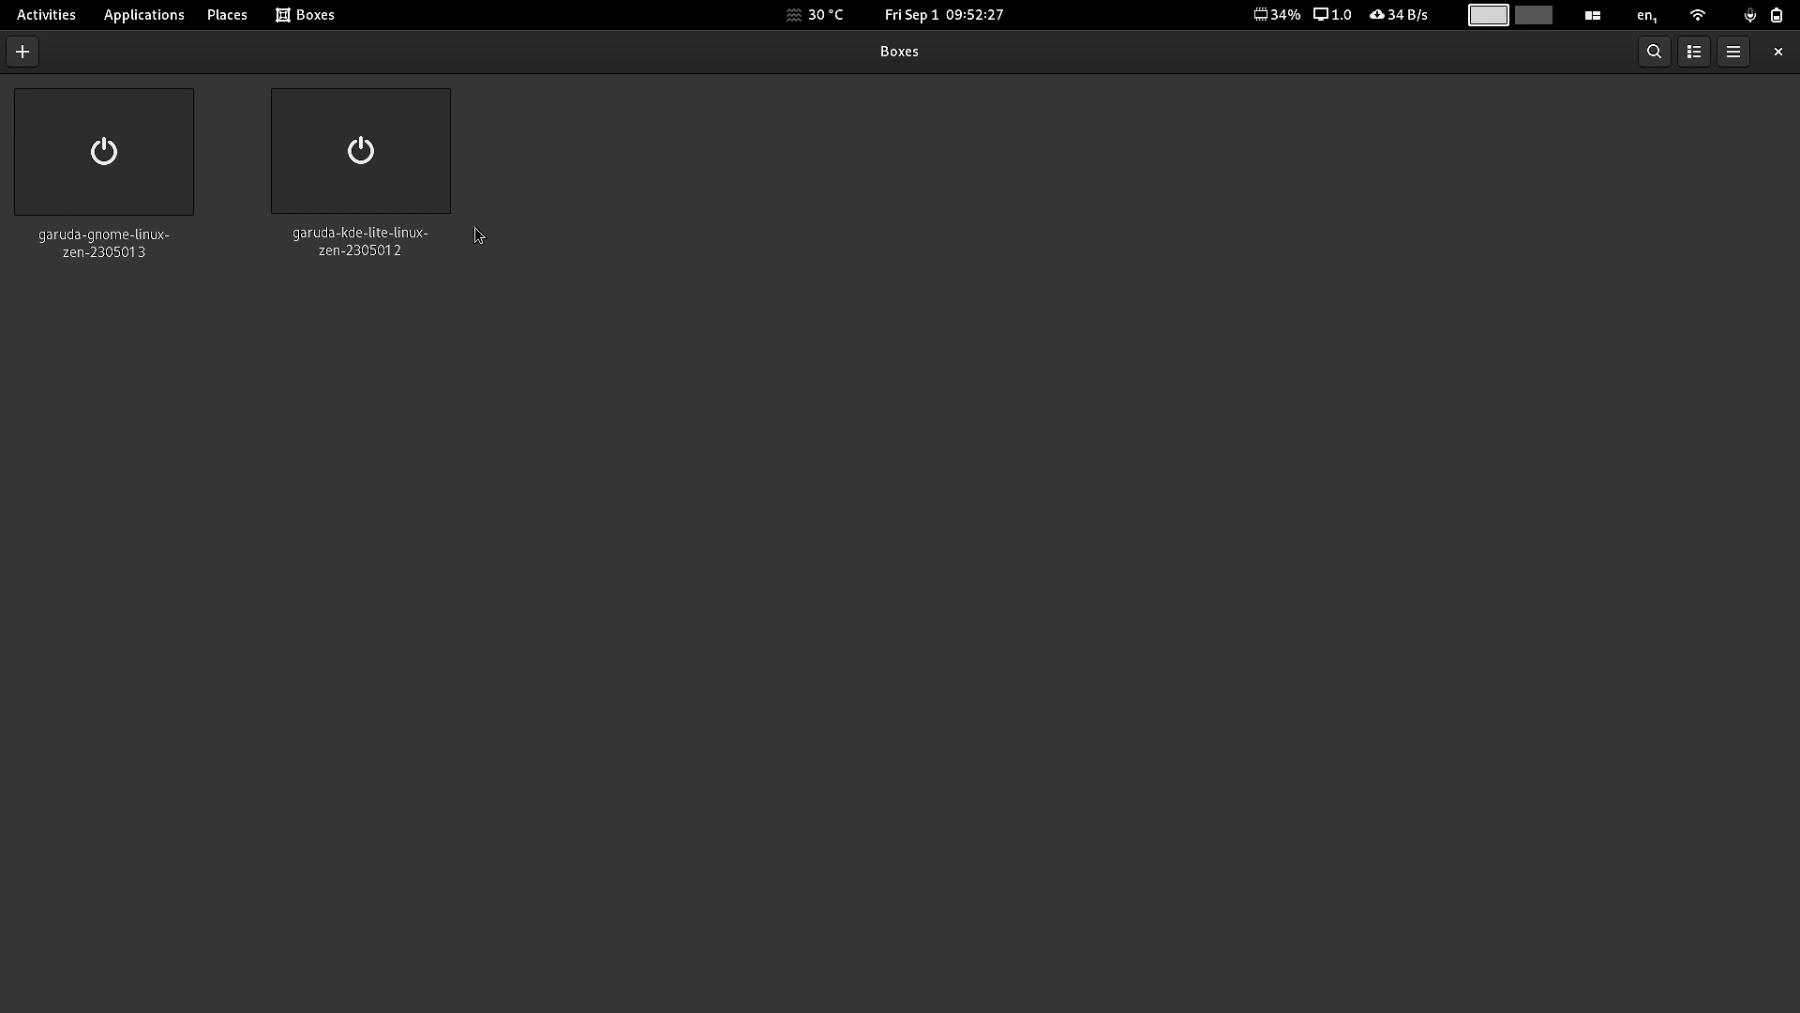
# Step: Start the garuda-kde-lite-linux-zen-2305012 VM from its GNOME Boxes thumbnail
pyautogui.click(420, 205)
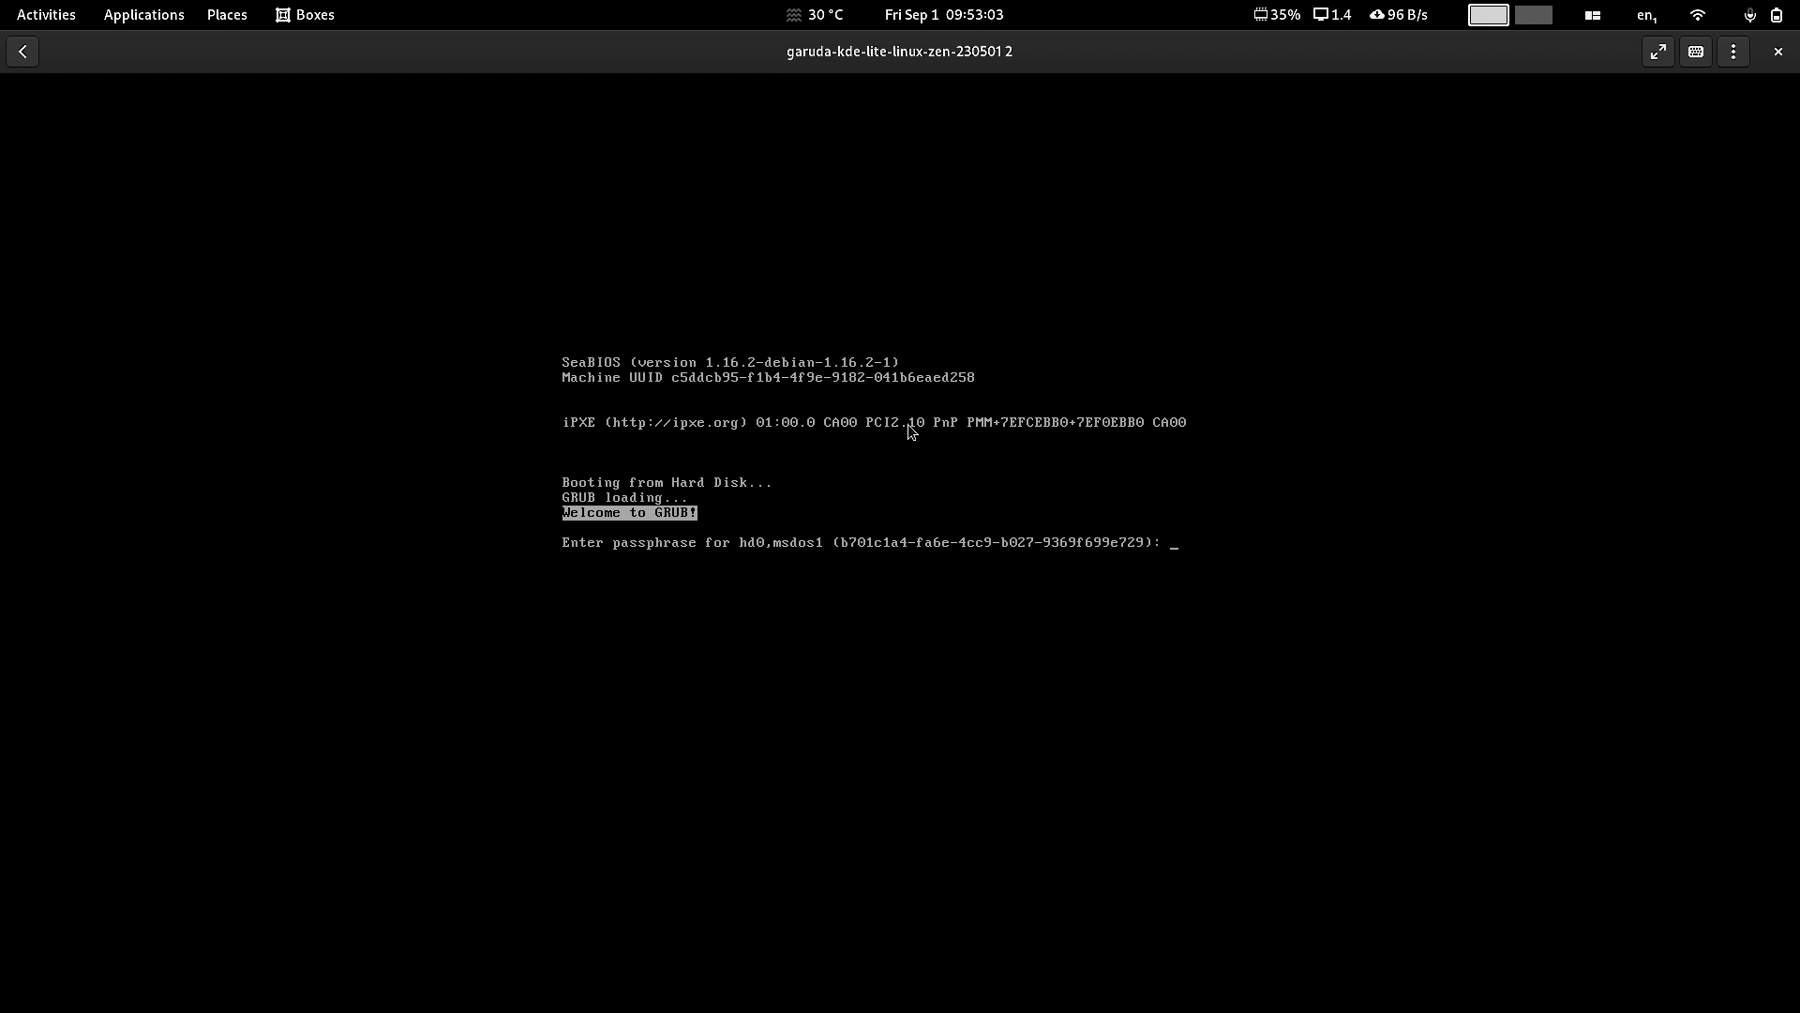
# Step: Submit the disk encryption passphrase at the GRUB prompt so Garuda boots to SDDM
pyautogui.press('Return')
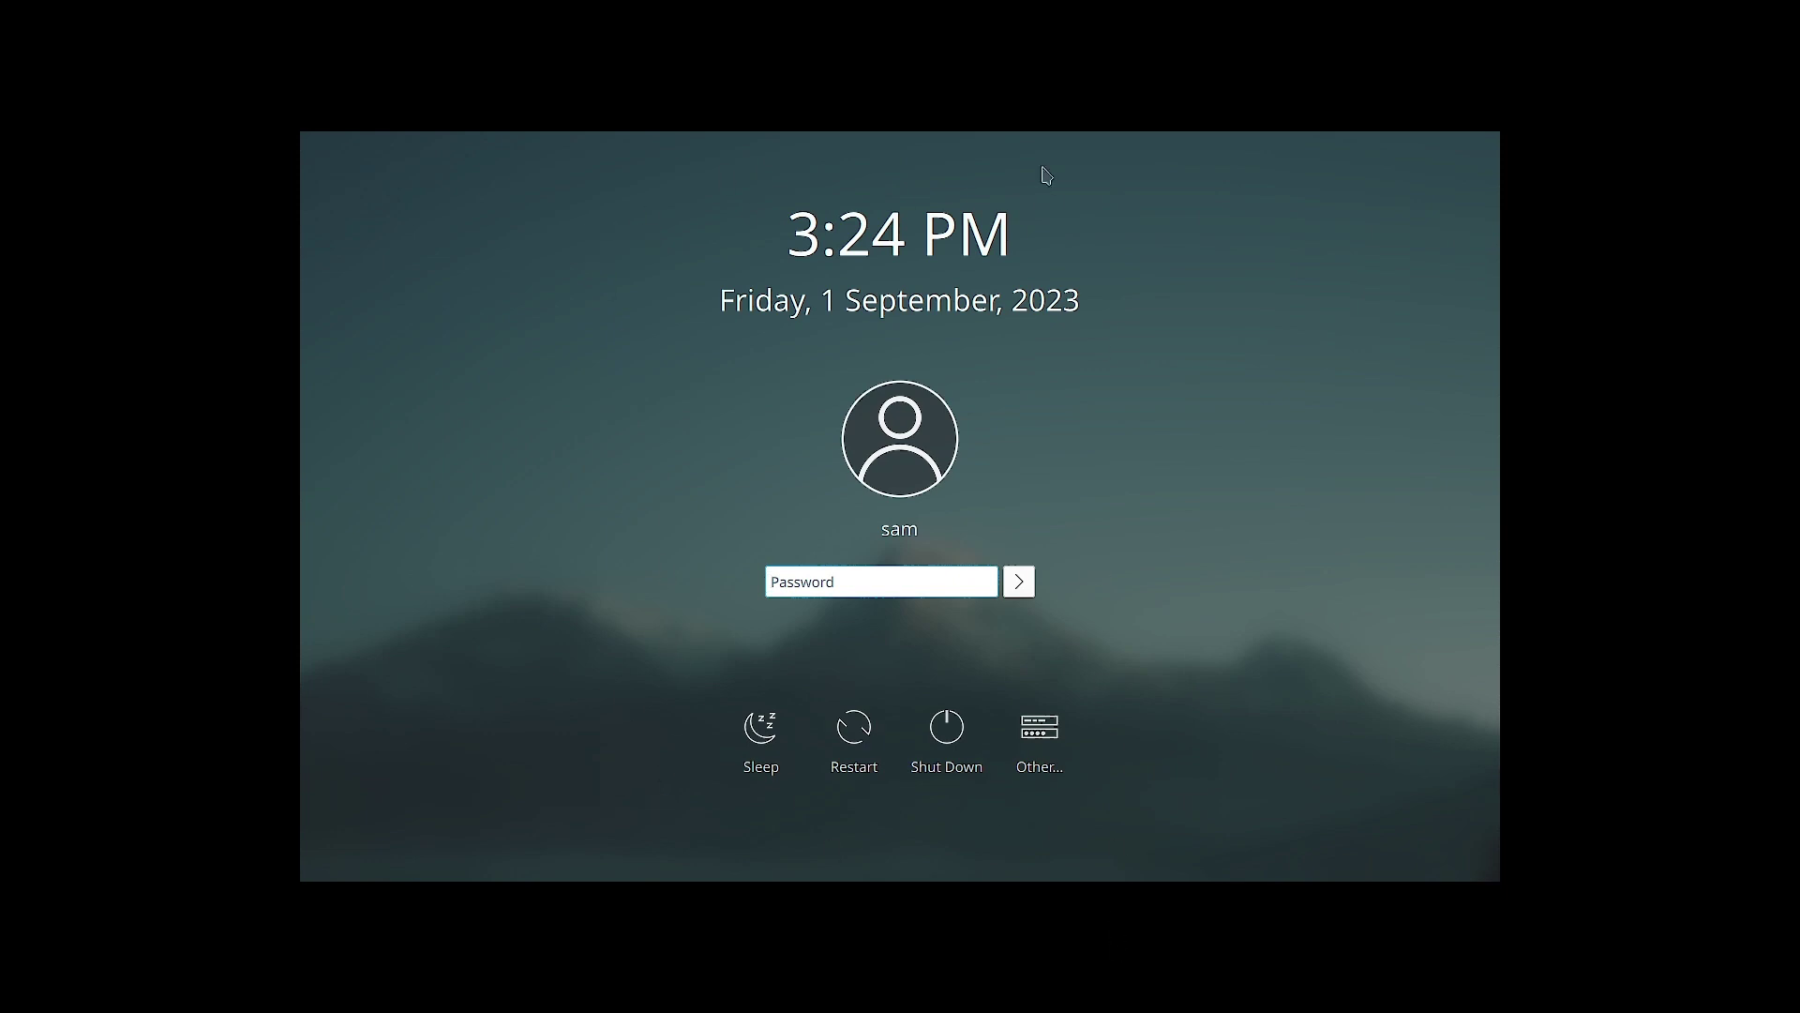
# Step: Enter the user's password in the SDDM Password field
pyautogui.click(829, 575)
pyautogui.write('•')
pyautogui.write('••••')
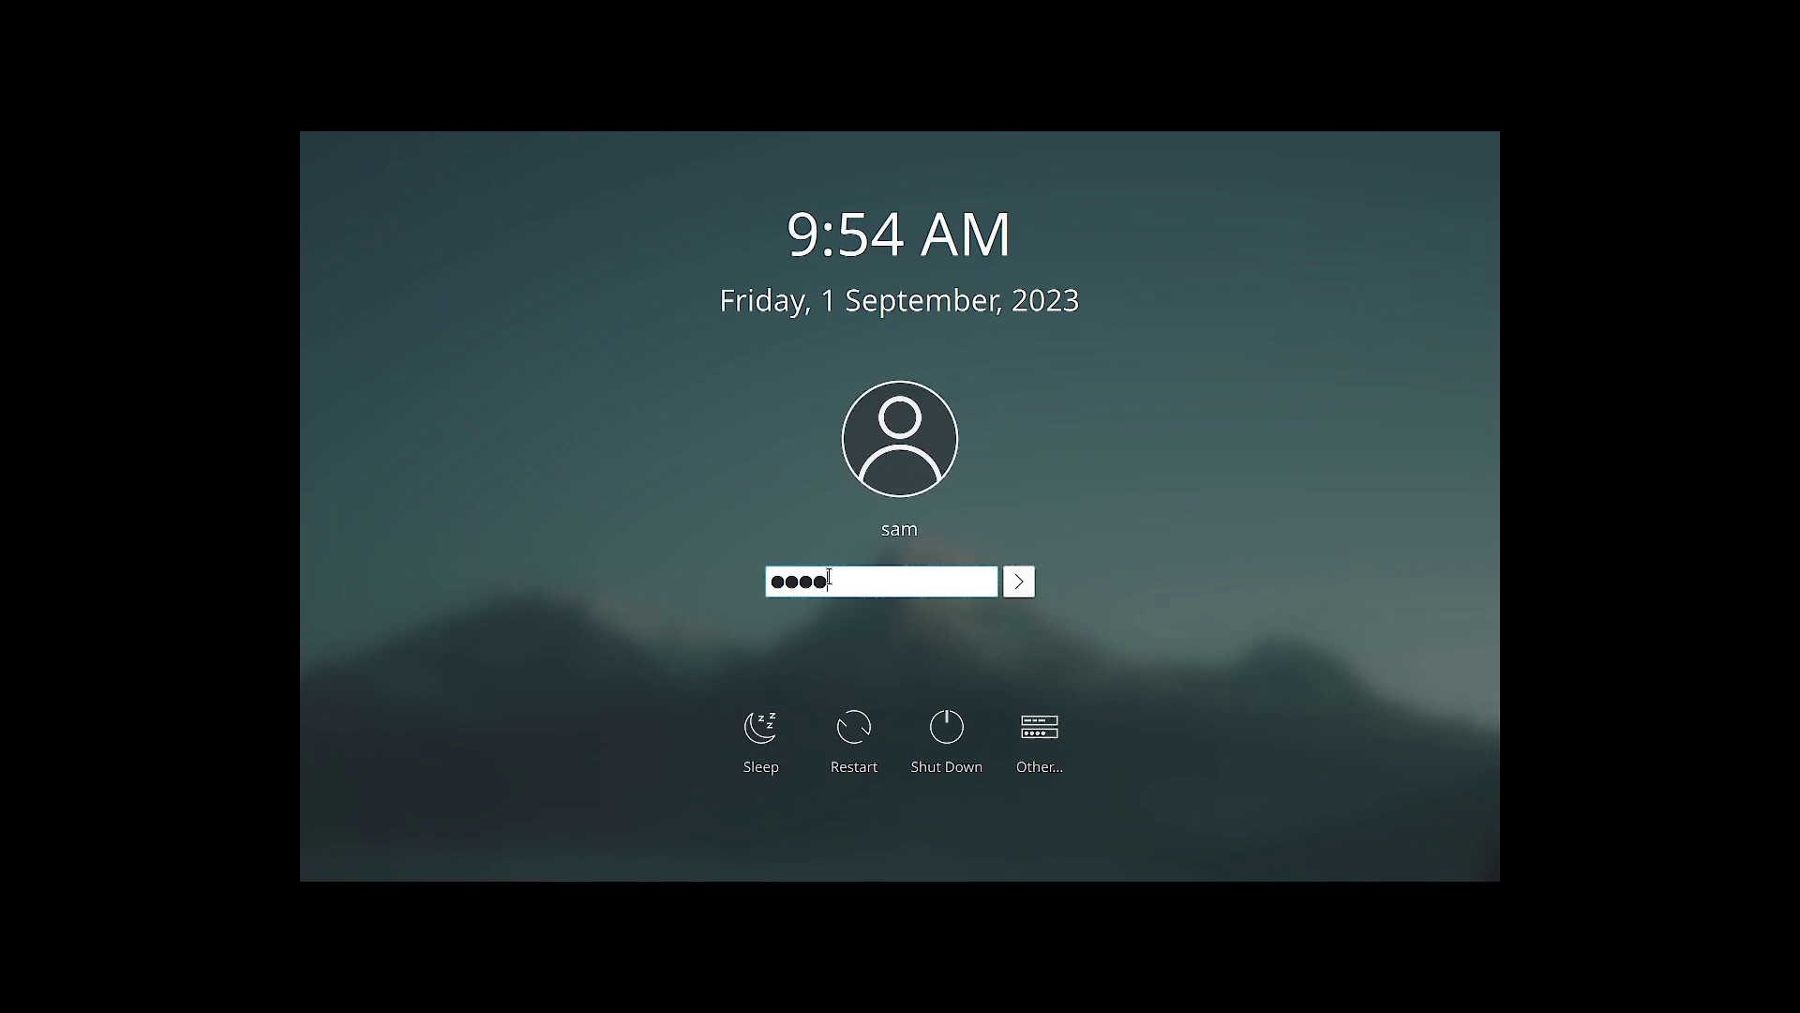
pyautogui.write('•')
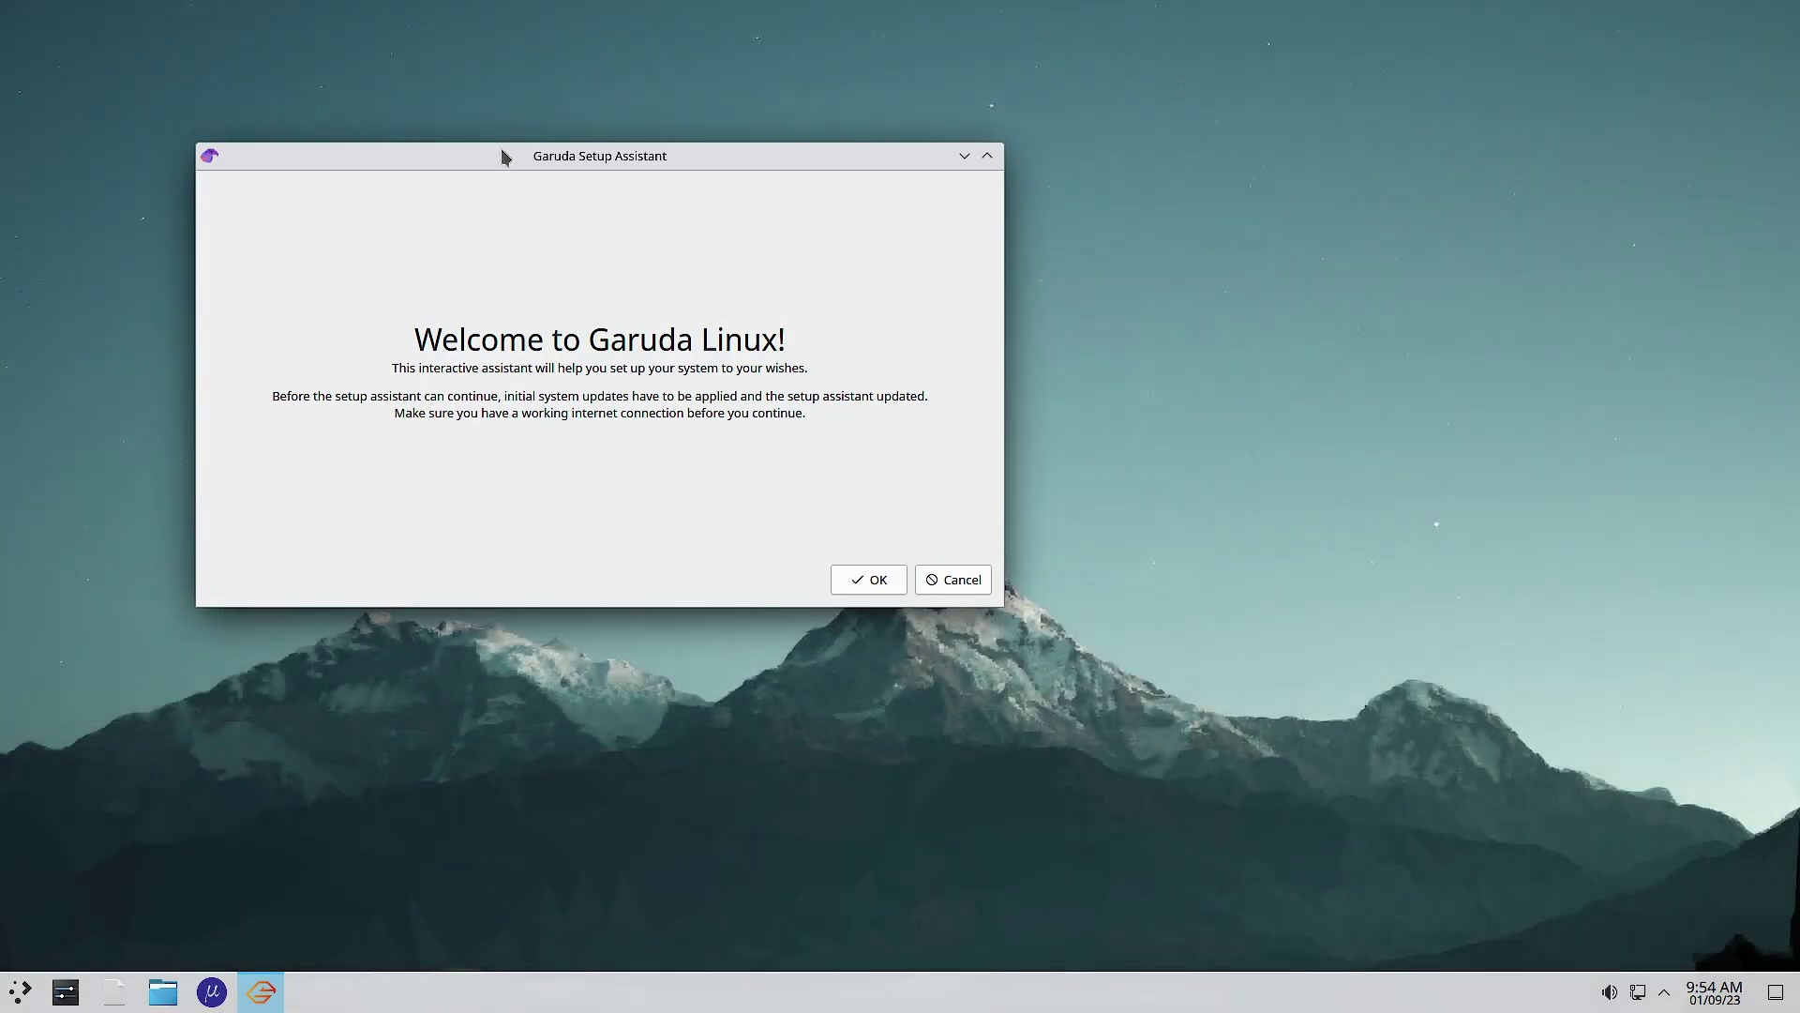
# Step: Run the initial system update in Konsole with the sudo password, then close the terminal
pyautogui.click(864, 591)
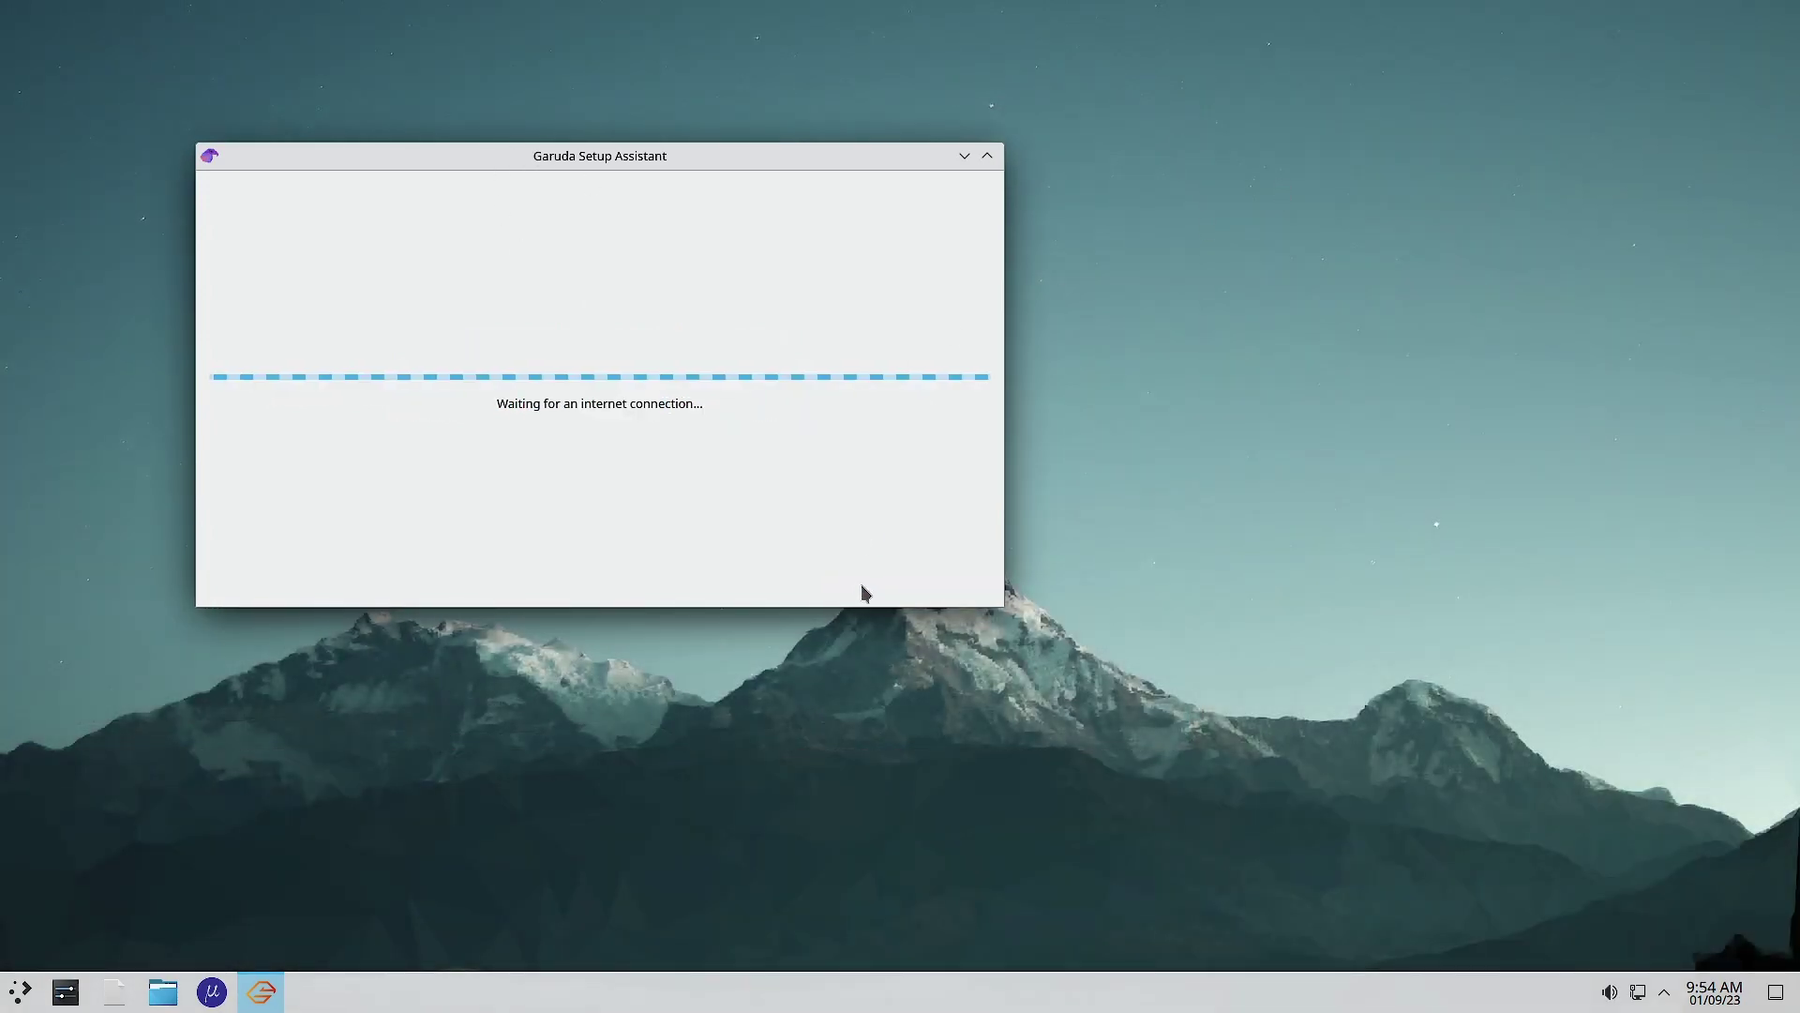
pyautogui.moveTo(605, 167); pyautogui.dragTo(1291, 452)
pyautogui.click(934, 251)
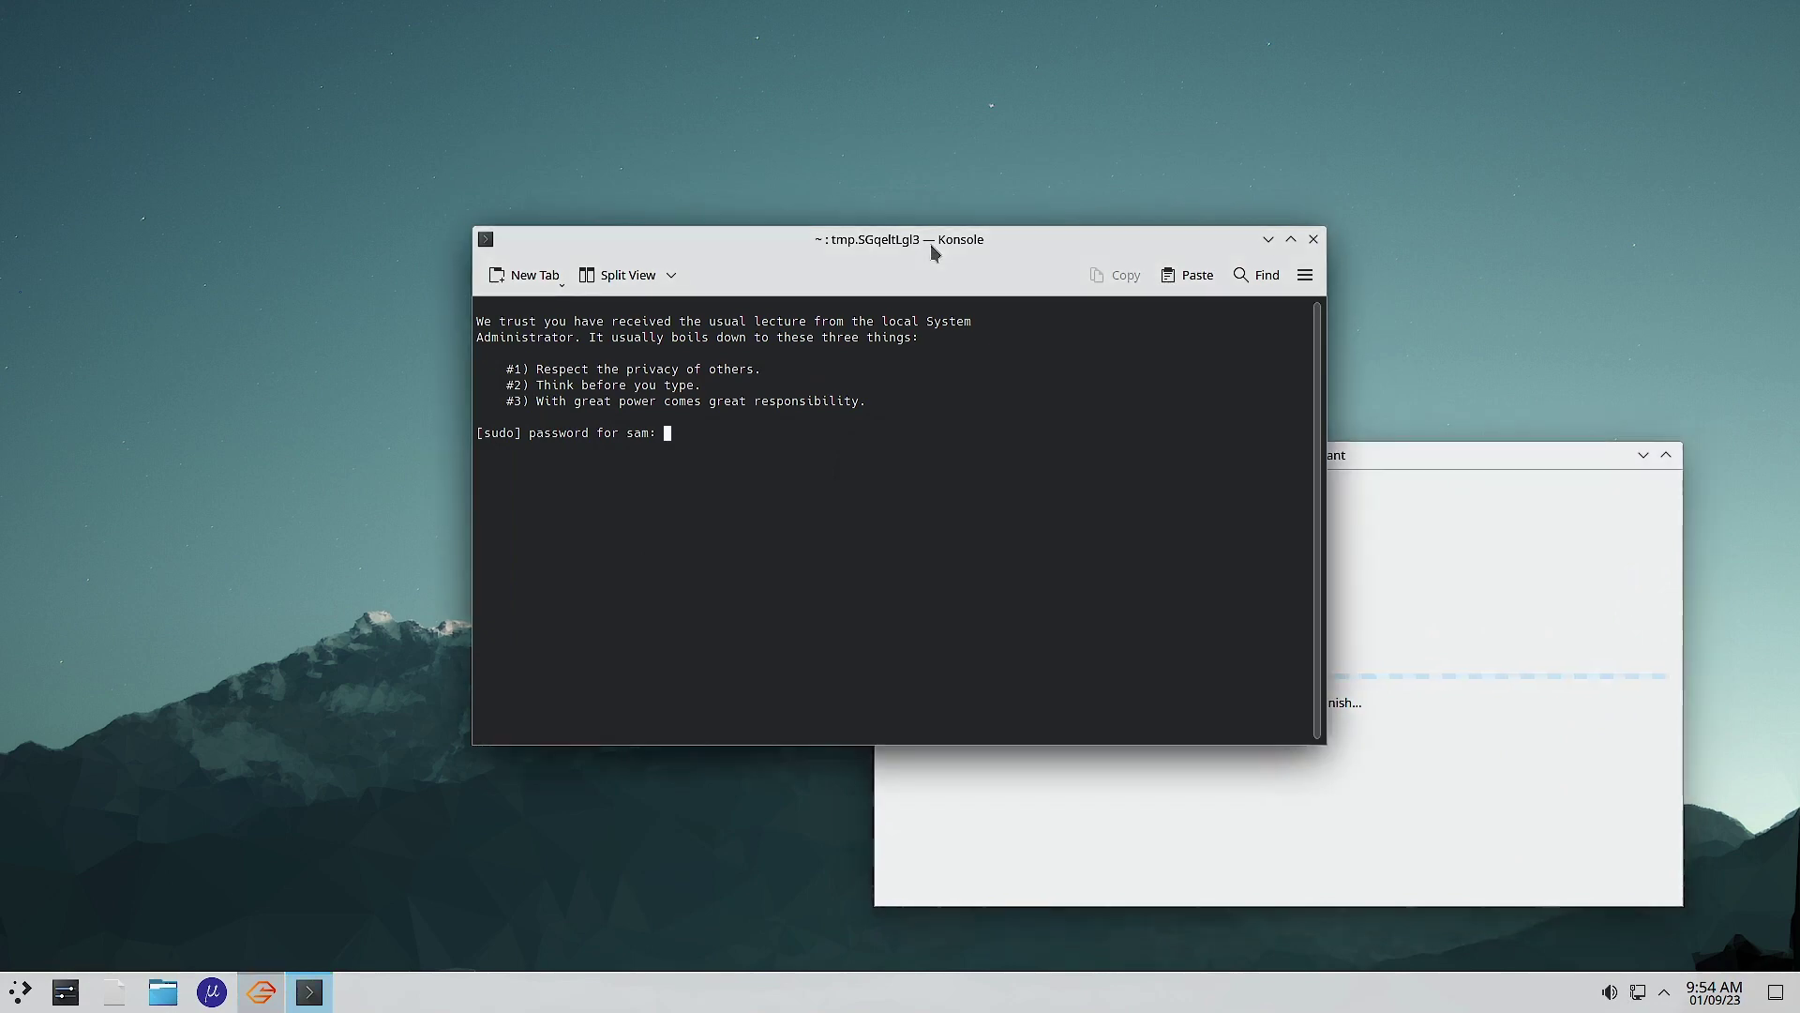
pyautogui.moveTo(986, 246); pyautogui.dragTo(671, 47)
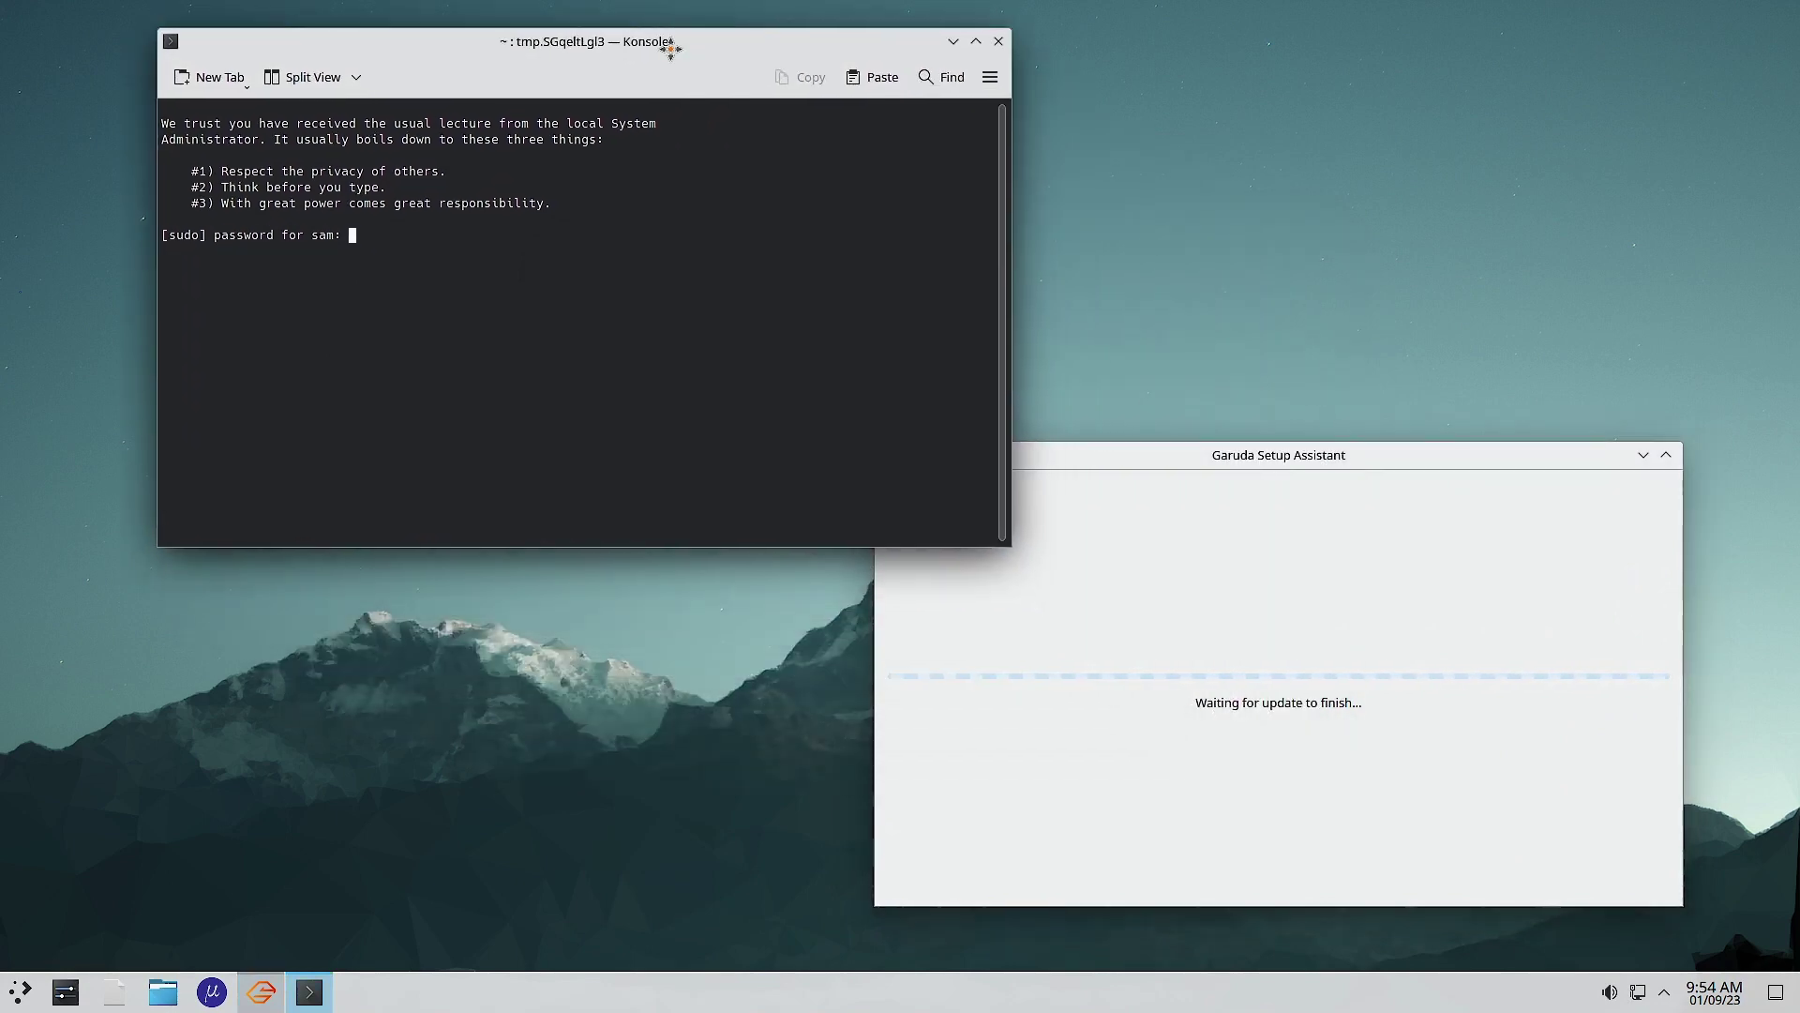
pyautogui.write('******')
pyautogui.press('Return')
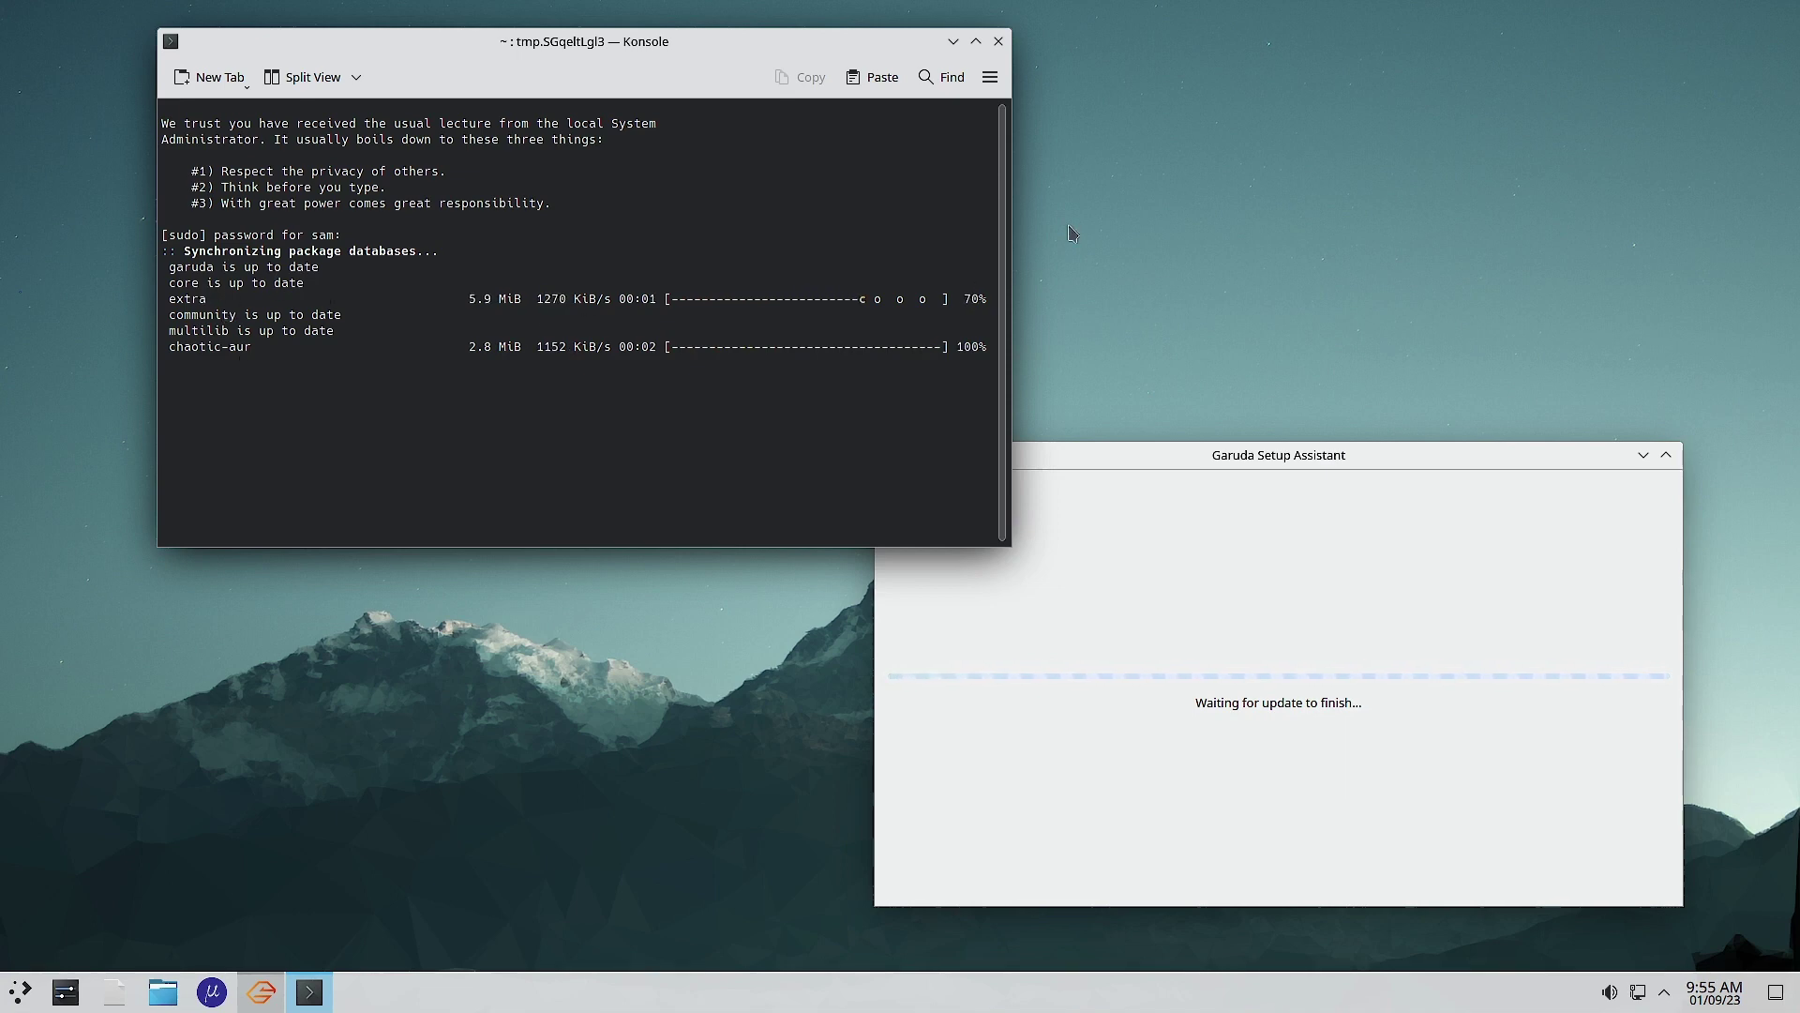
pyautogui.click(998, 41)
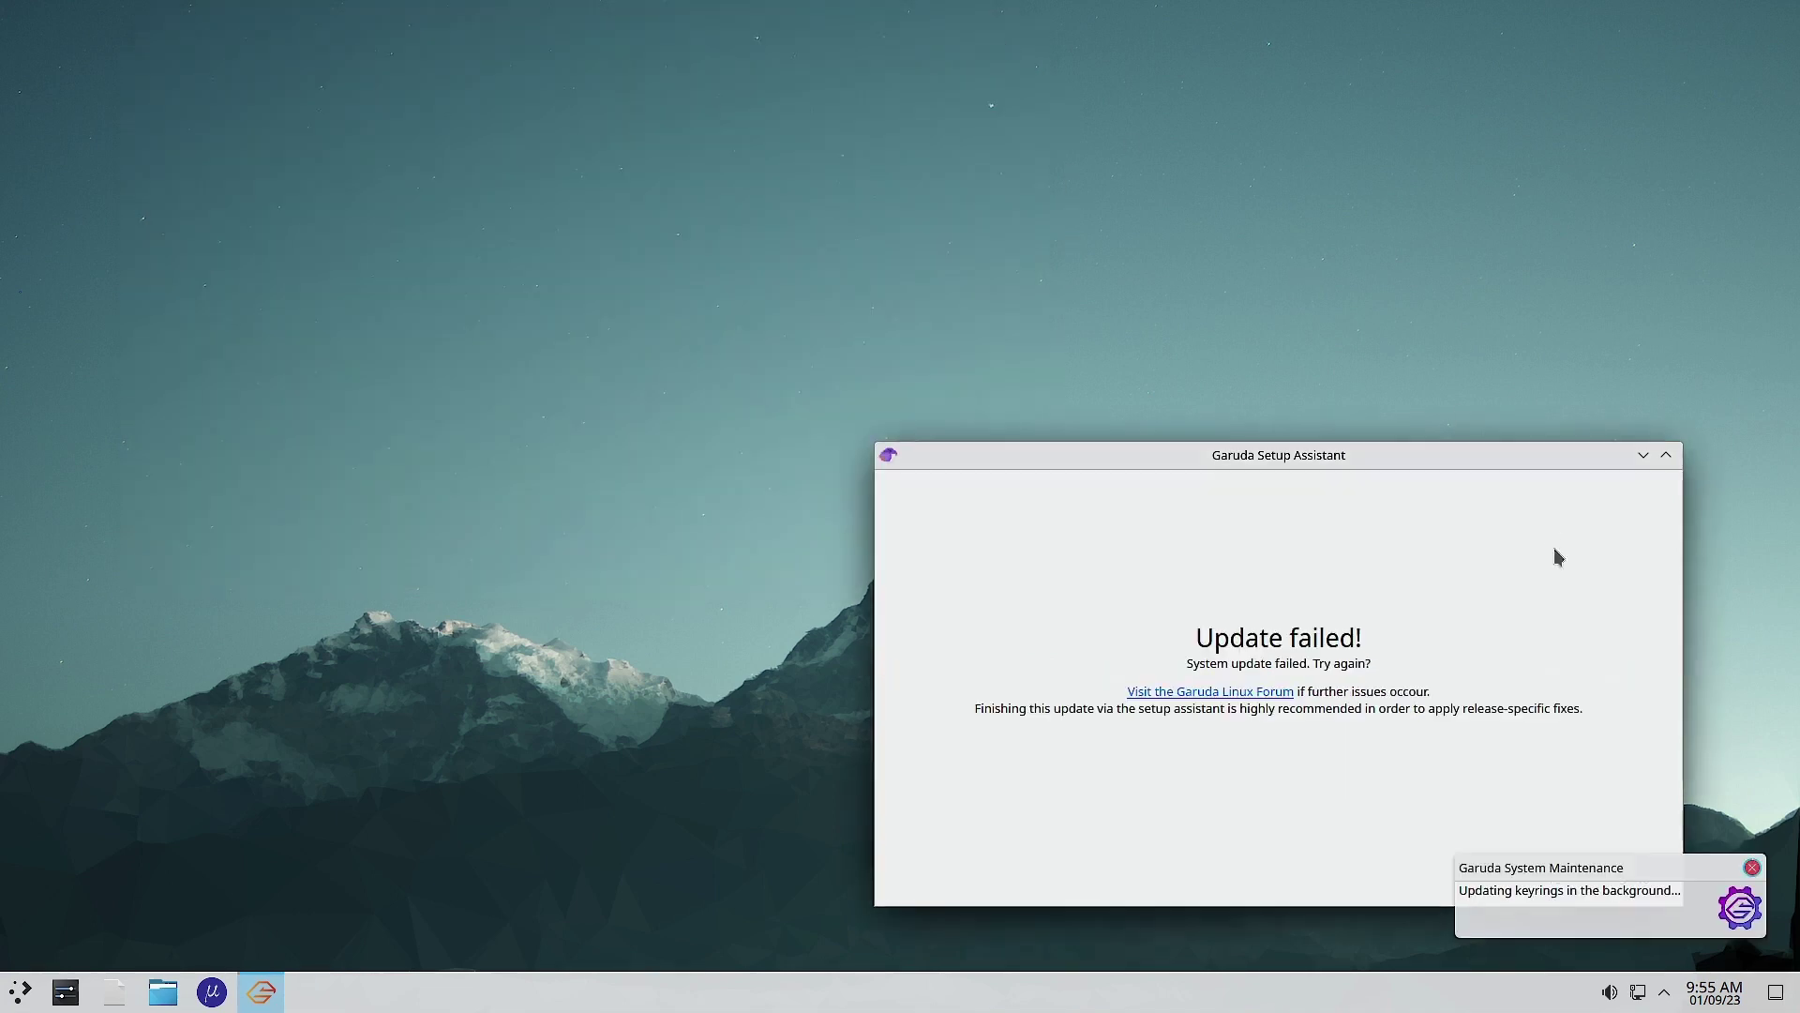
# Step: Retry the failed update once, then decline further retries and finish the setup assistant
pyautogui.moveTo(1362, 473); pyautogui.dragTo(864, 179)
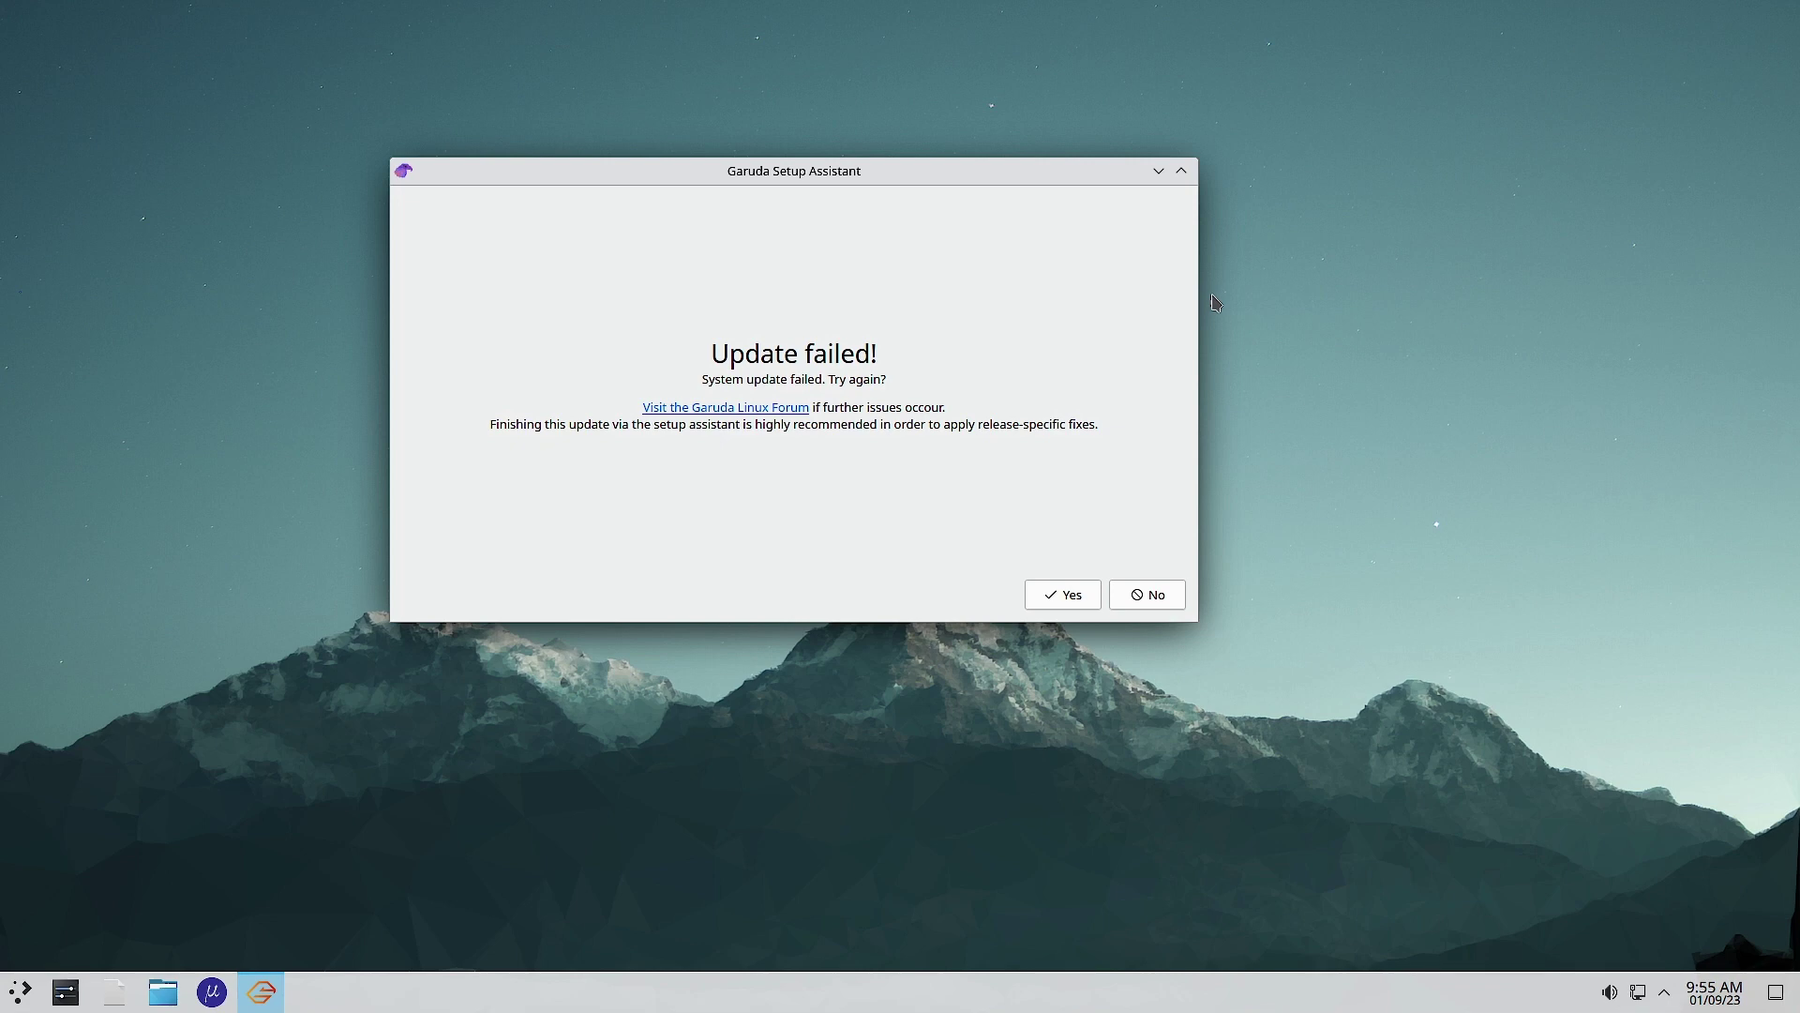
pyautogui.click(1077, 596)
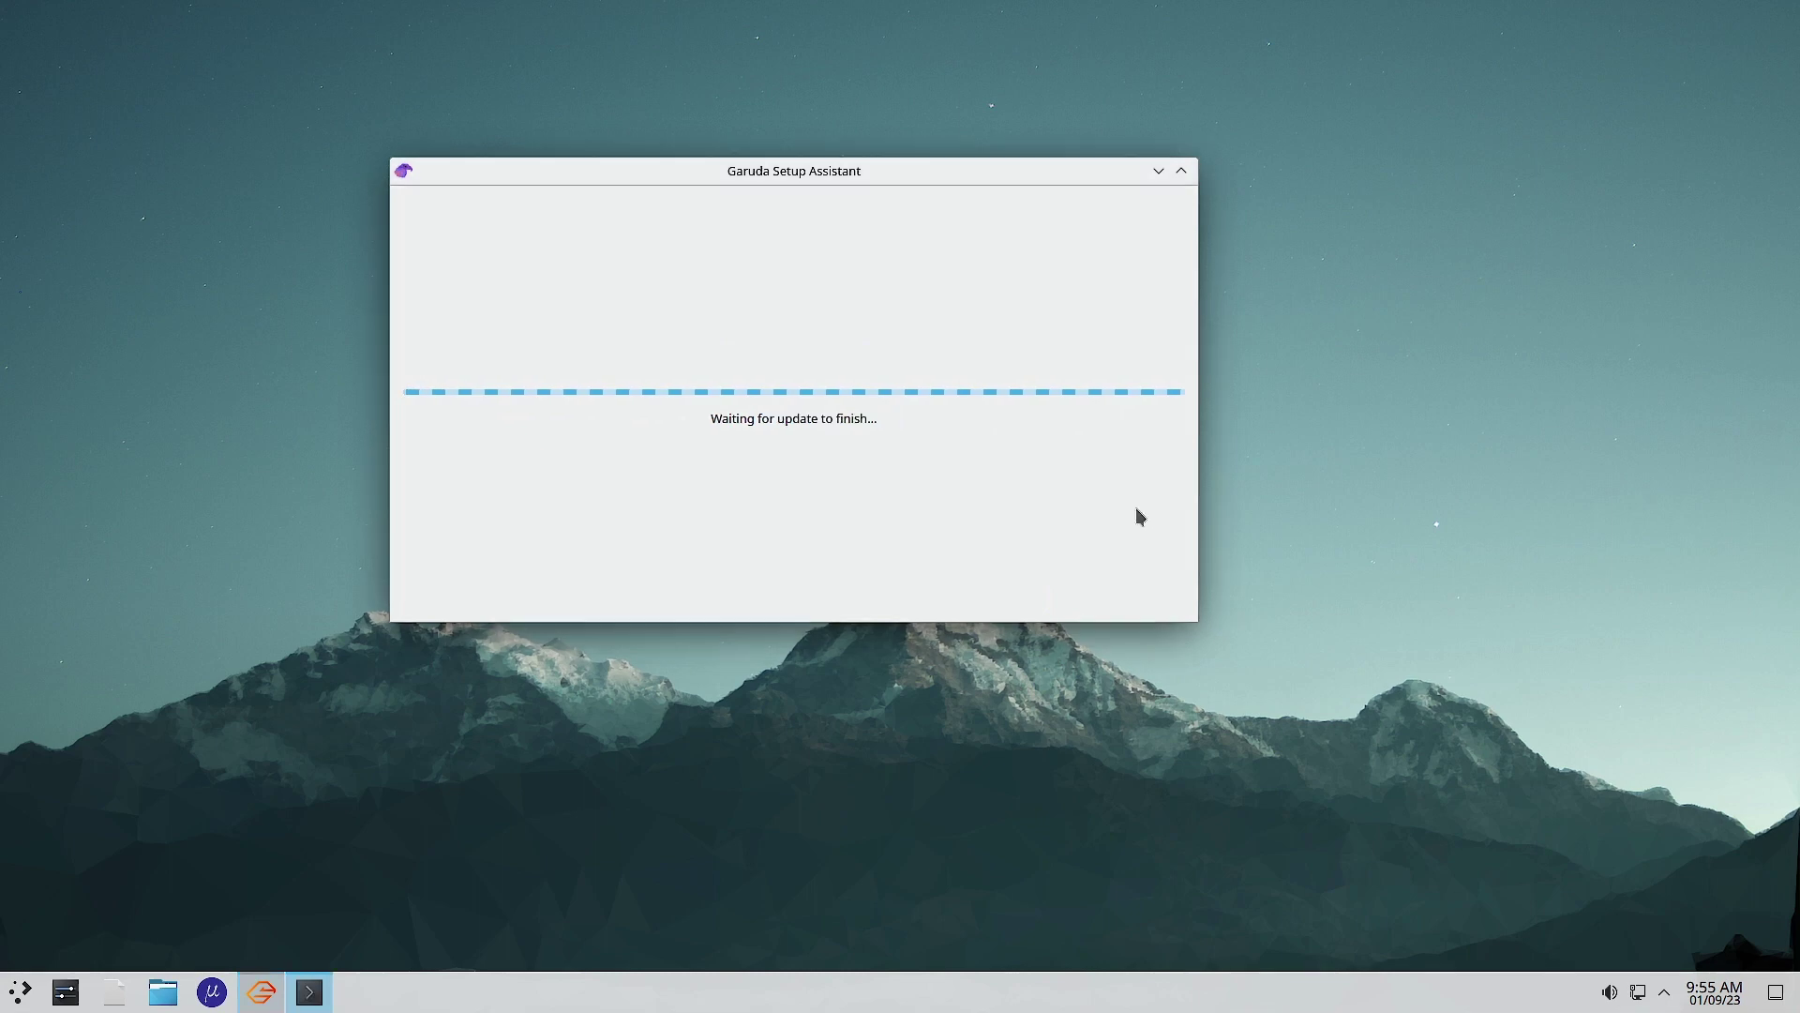
pyautogui.click(998, 43)
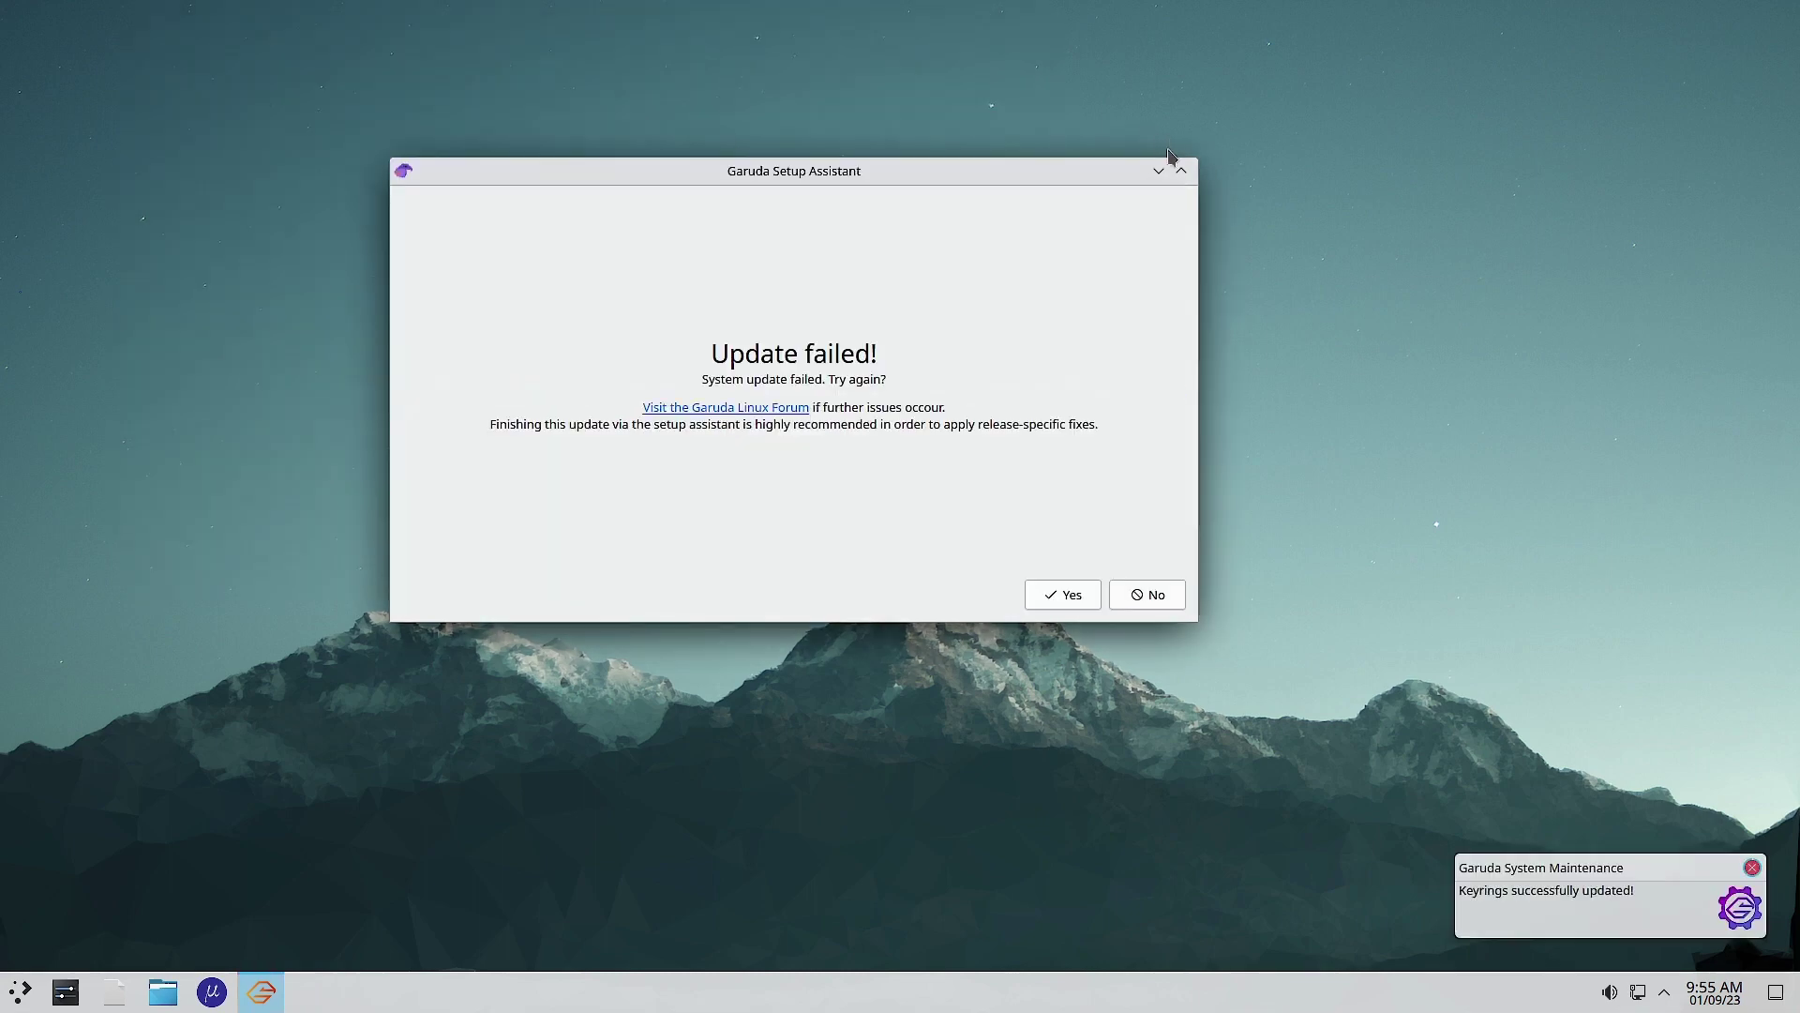
pyautogui.click(1179, 596)
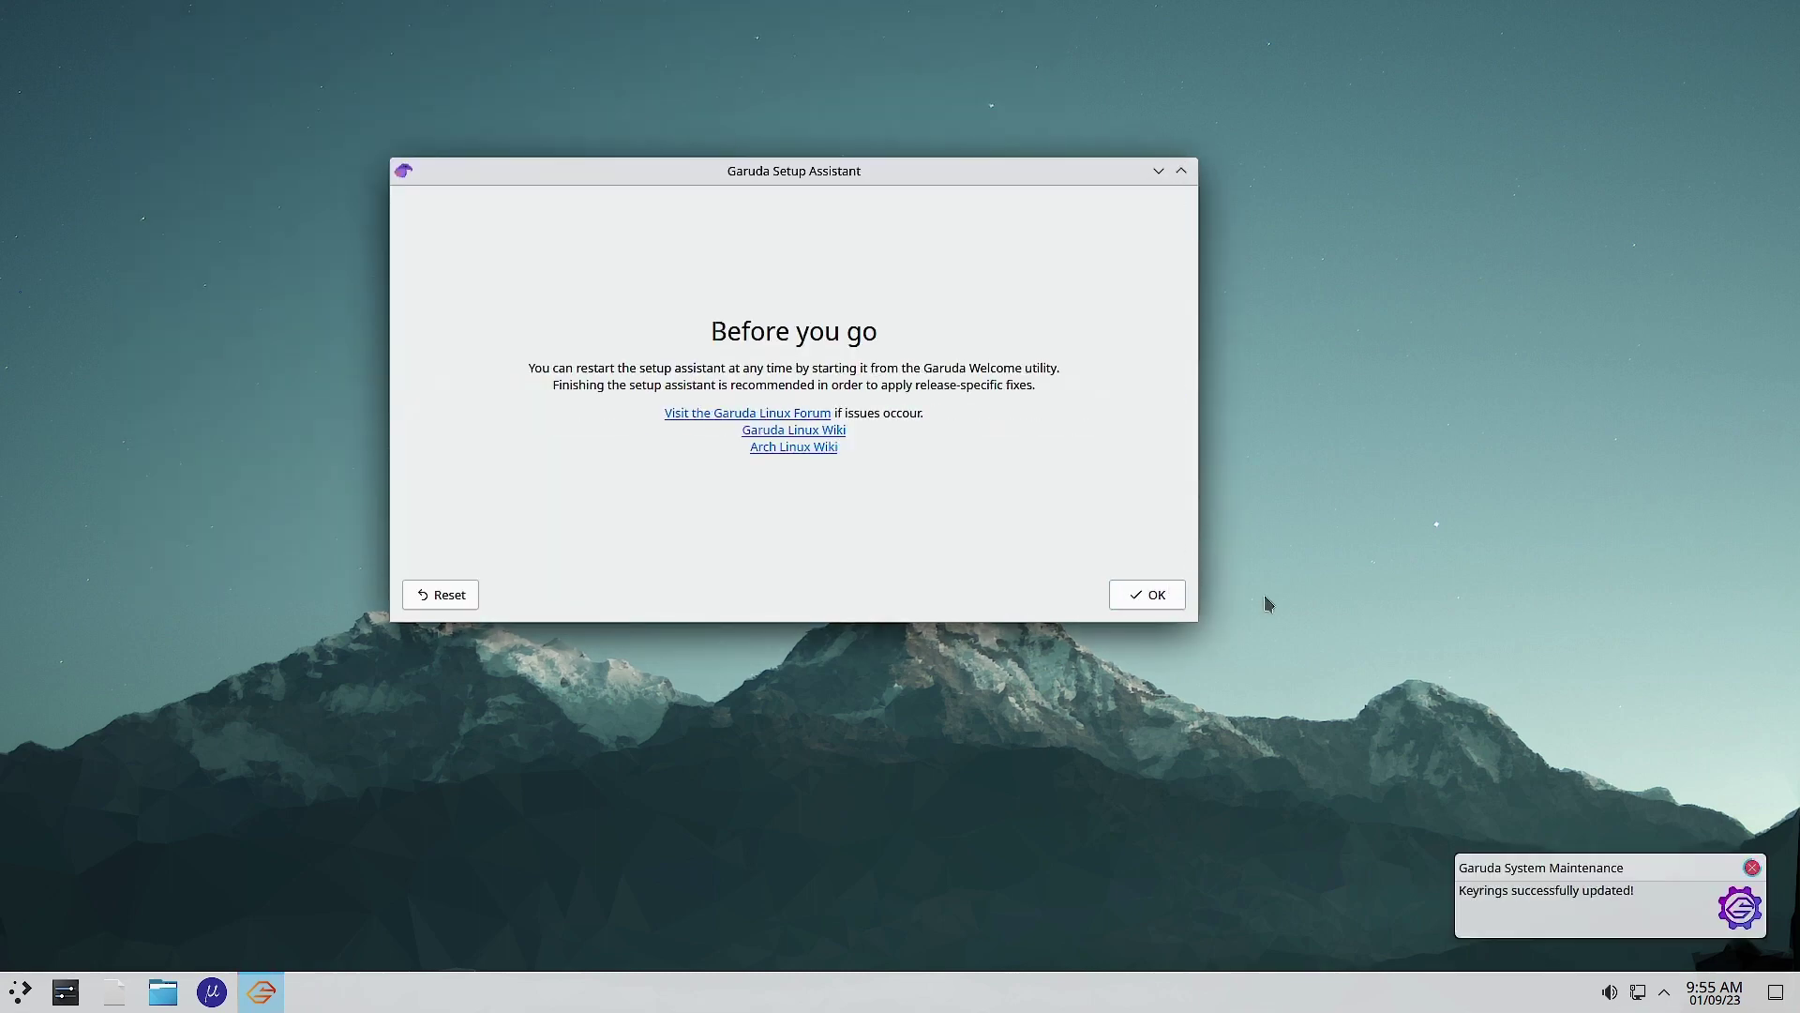
pyautogui.click(1157, 602)
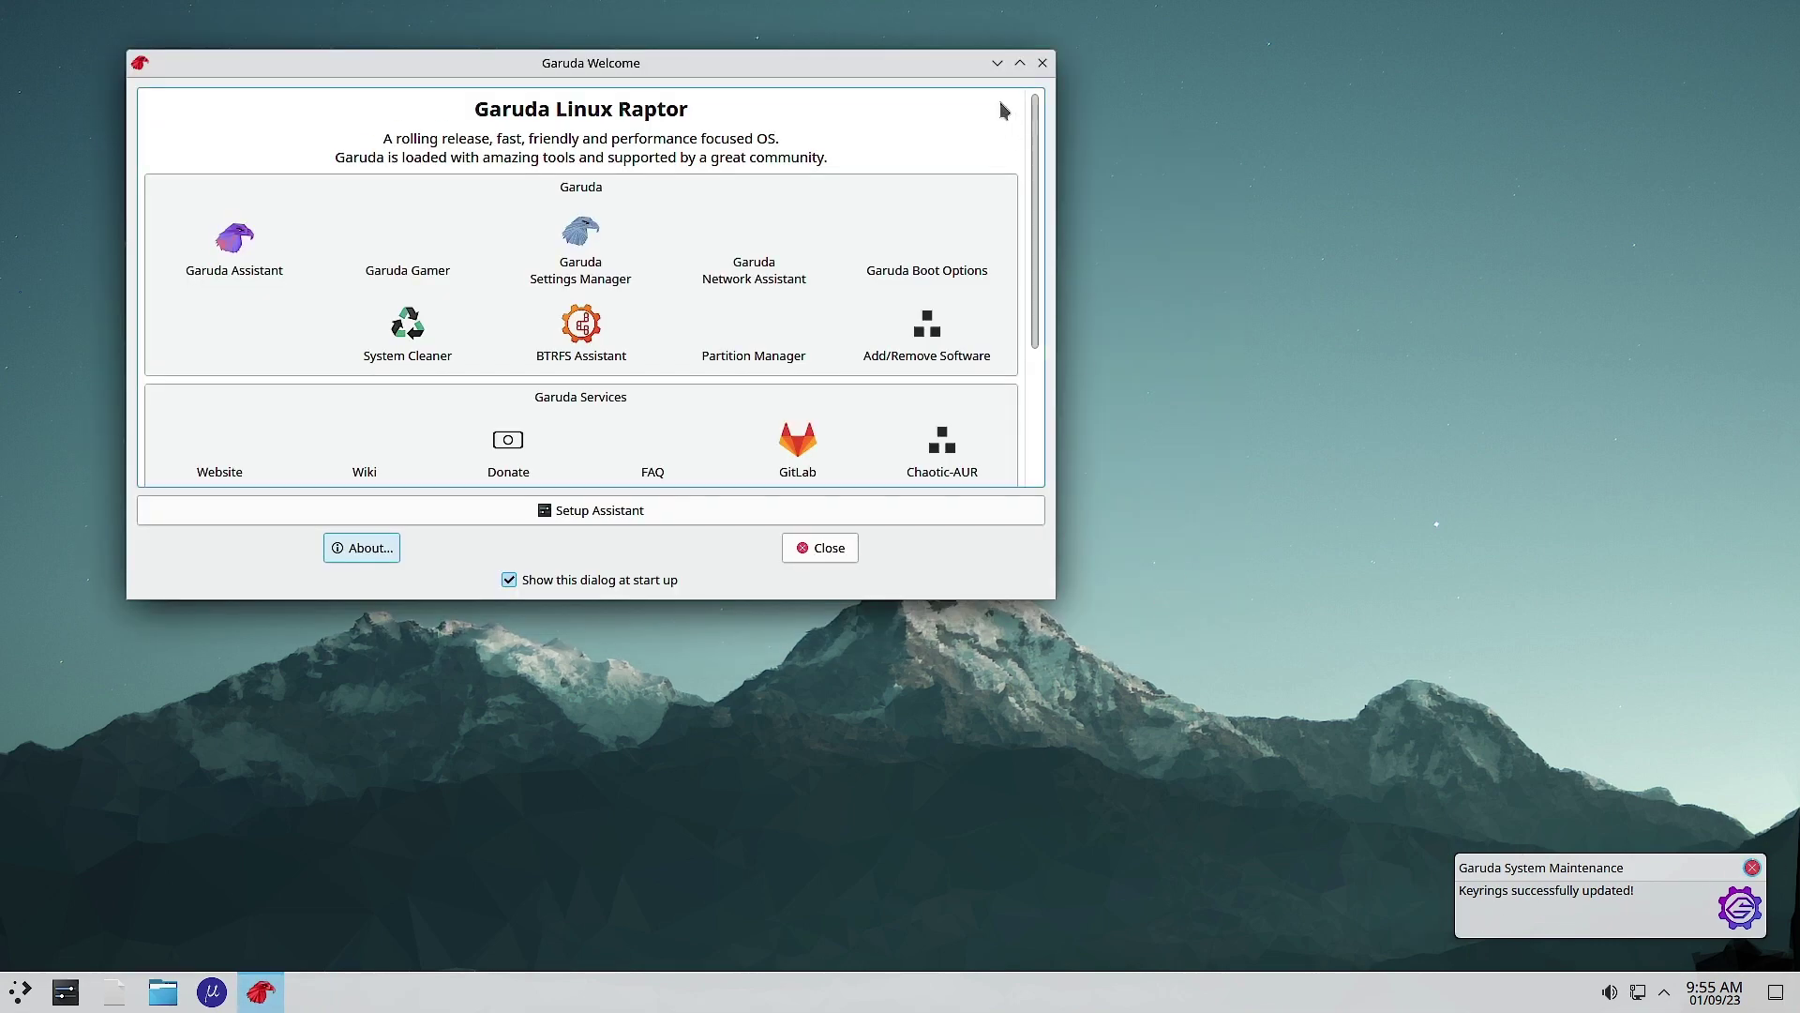
# Step: Center the Garuda Welcome window and scroll through its list of Garuda tools
pyautogui.moveTo(581, 63); pyautogui.dragTo(861, 150)
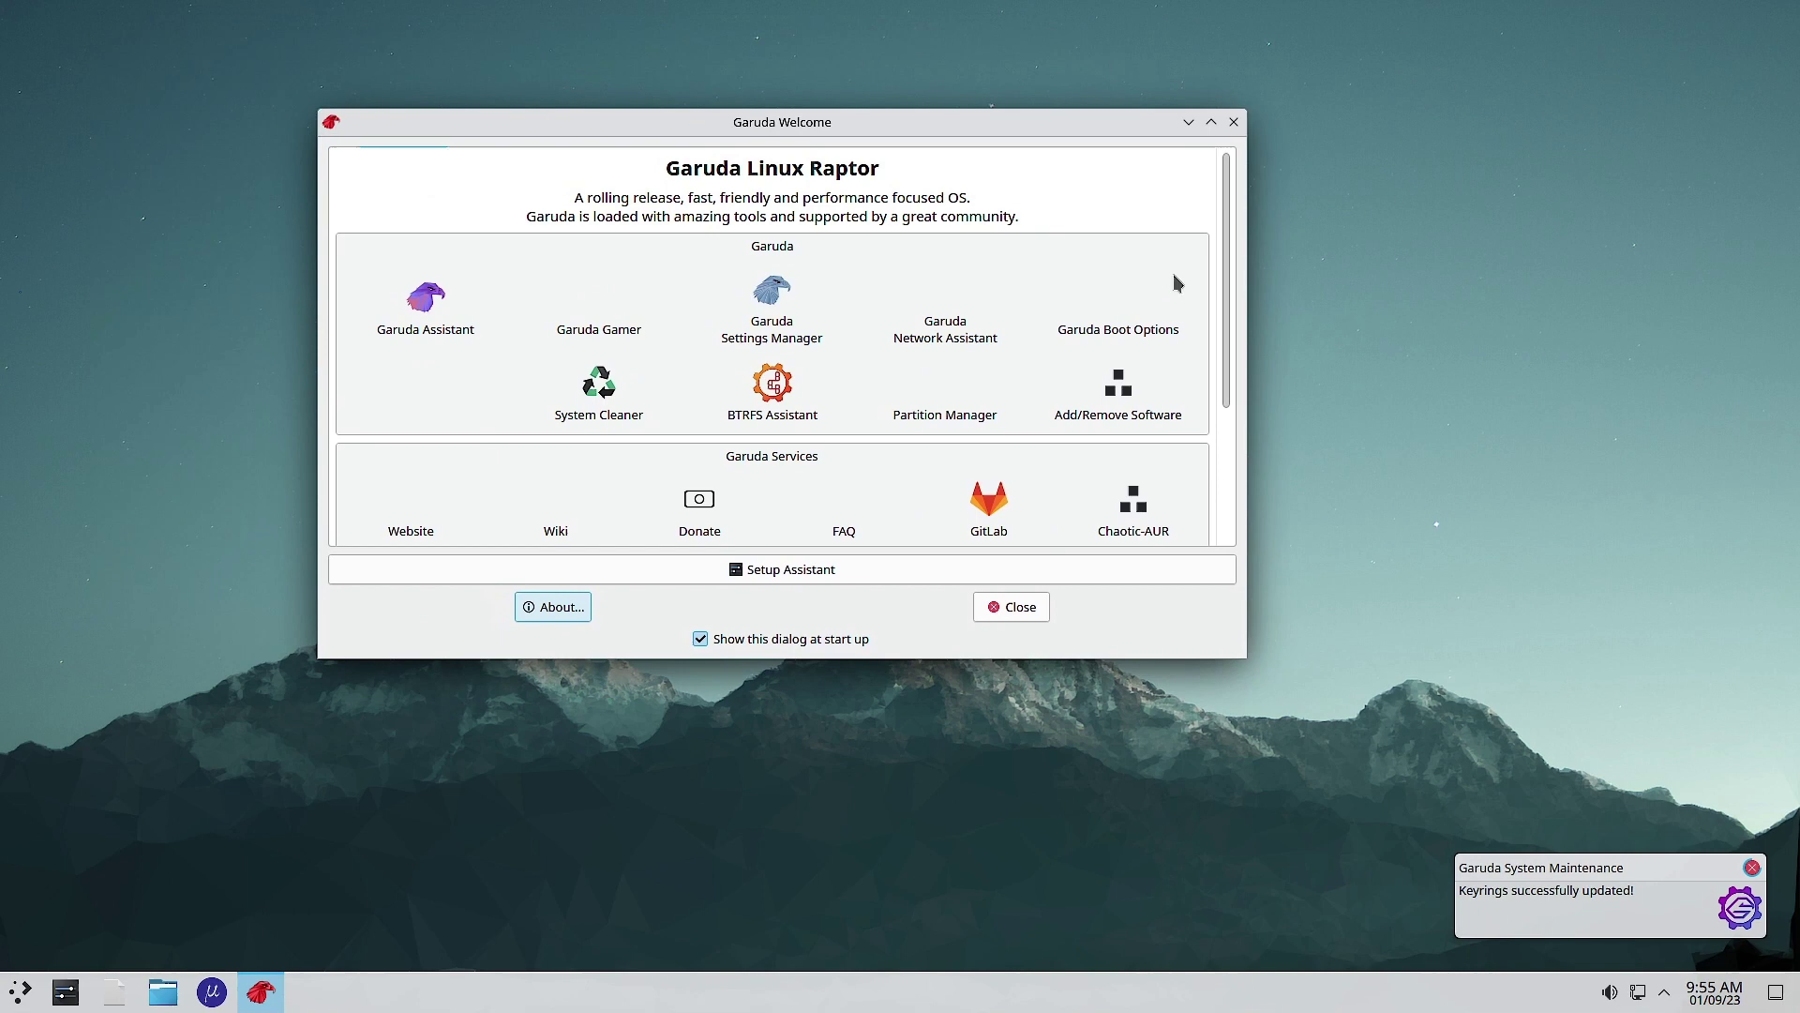
pyautogui.moveTo(1226, 313); pyautogui.dragTo(1238, 265)
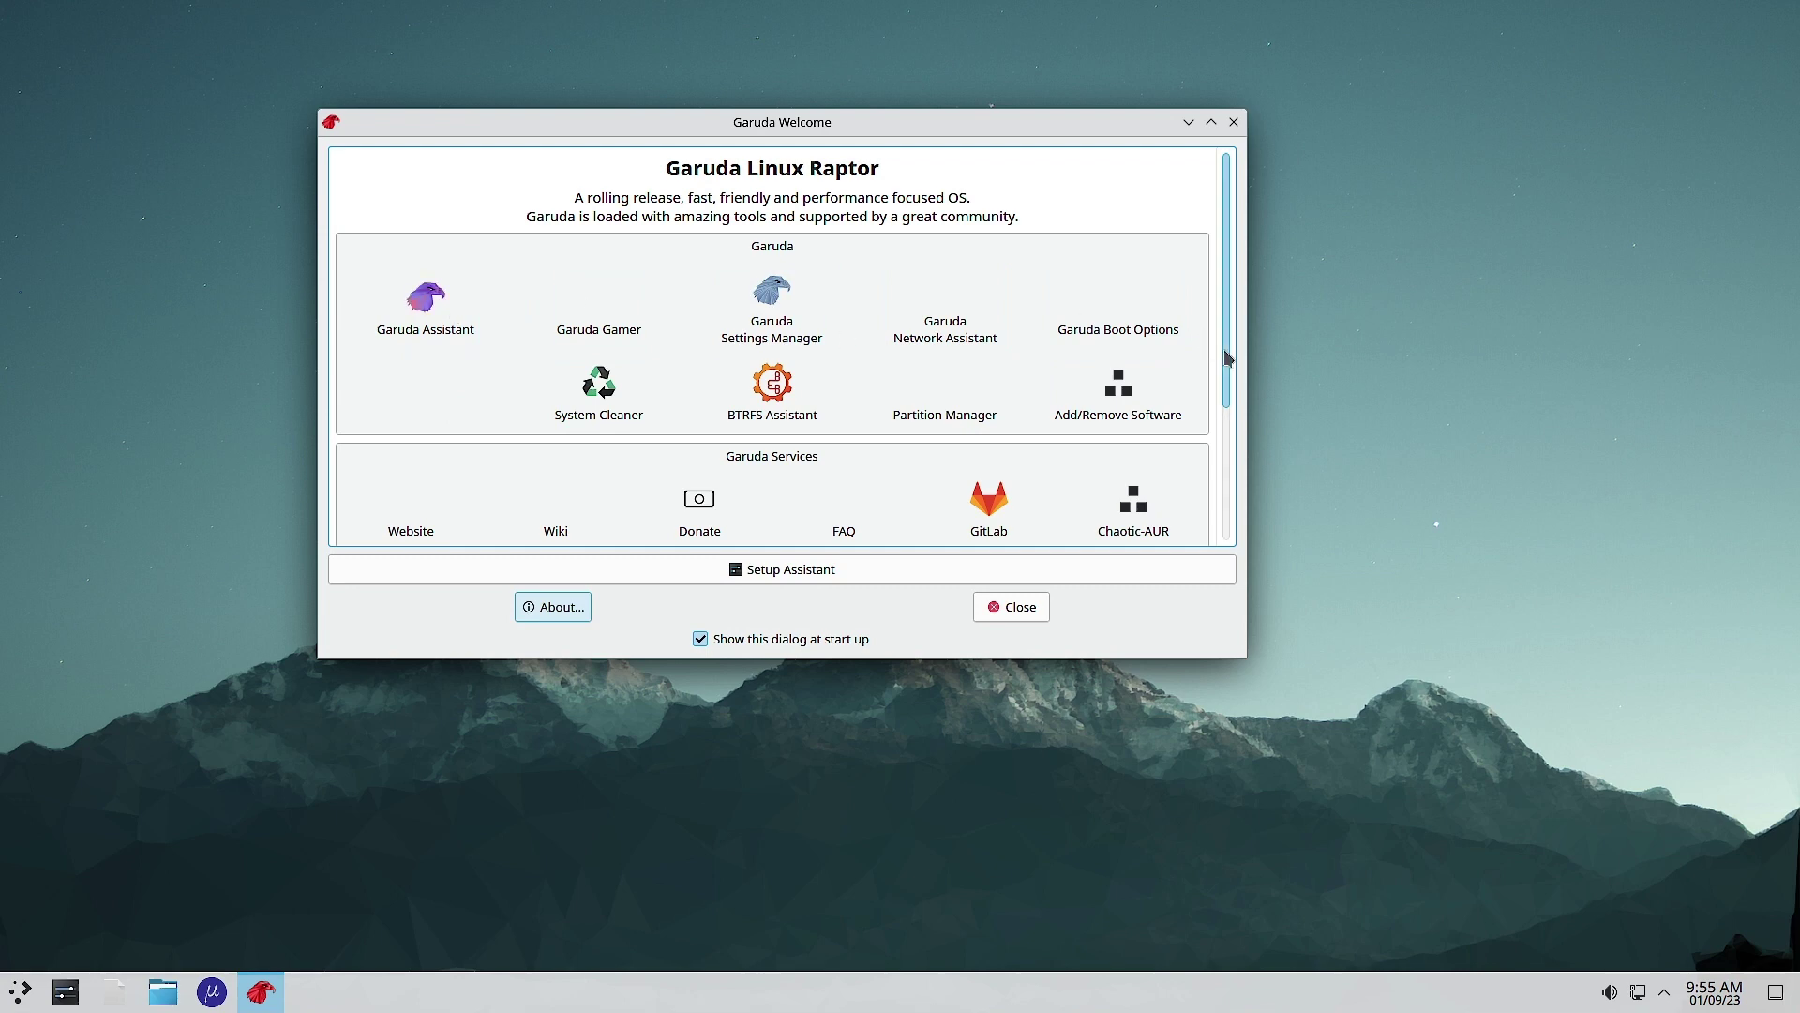
pyautogui.moveTo(1225, 354); pyautogui.dragTo(1245, 308)
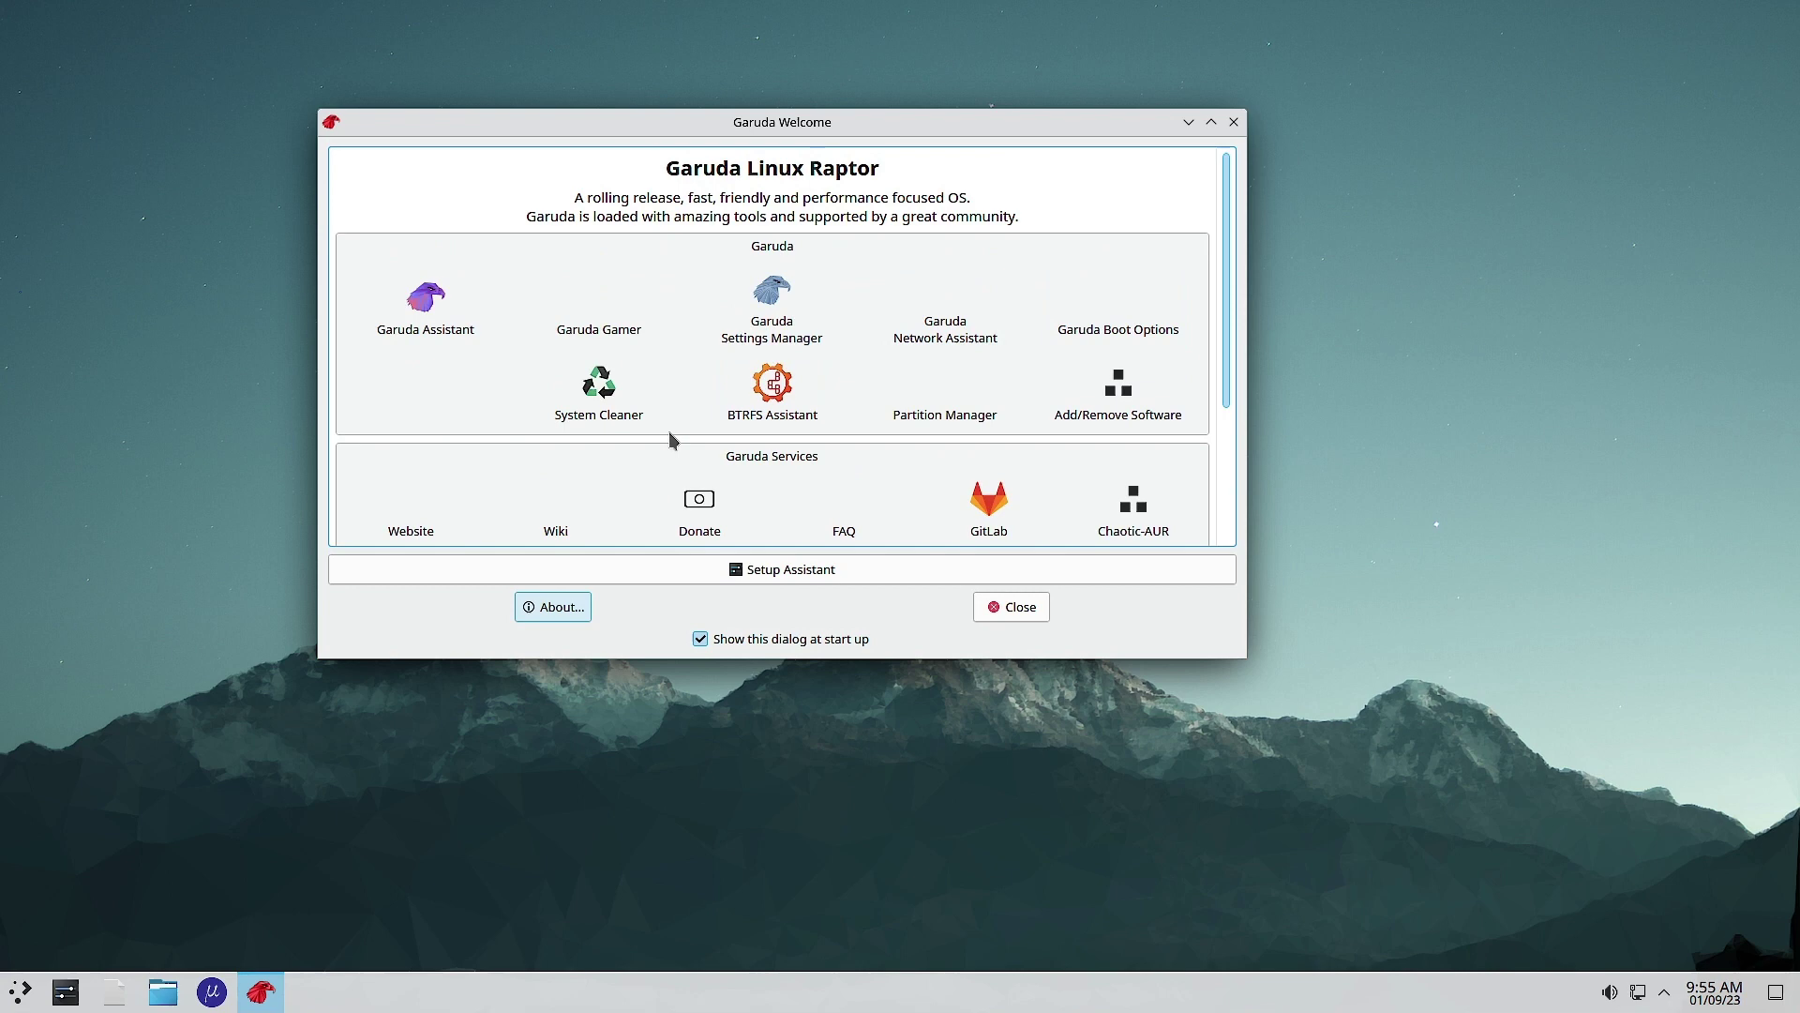
# Step: Launch Partition Manager, authorize the gparted install with the password, and exit Konsole afterward
pyautogui.click(942, 398)
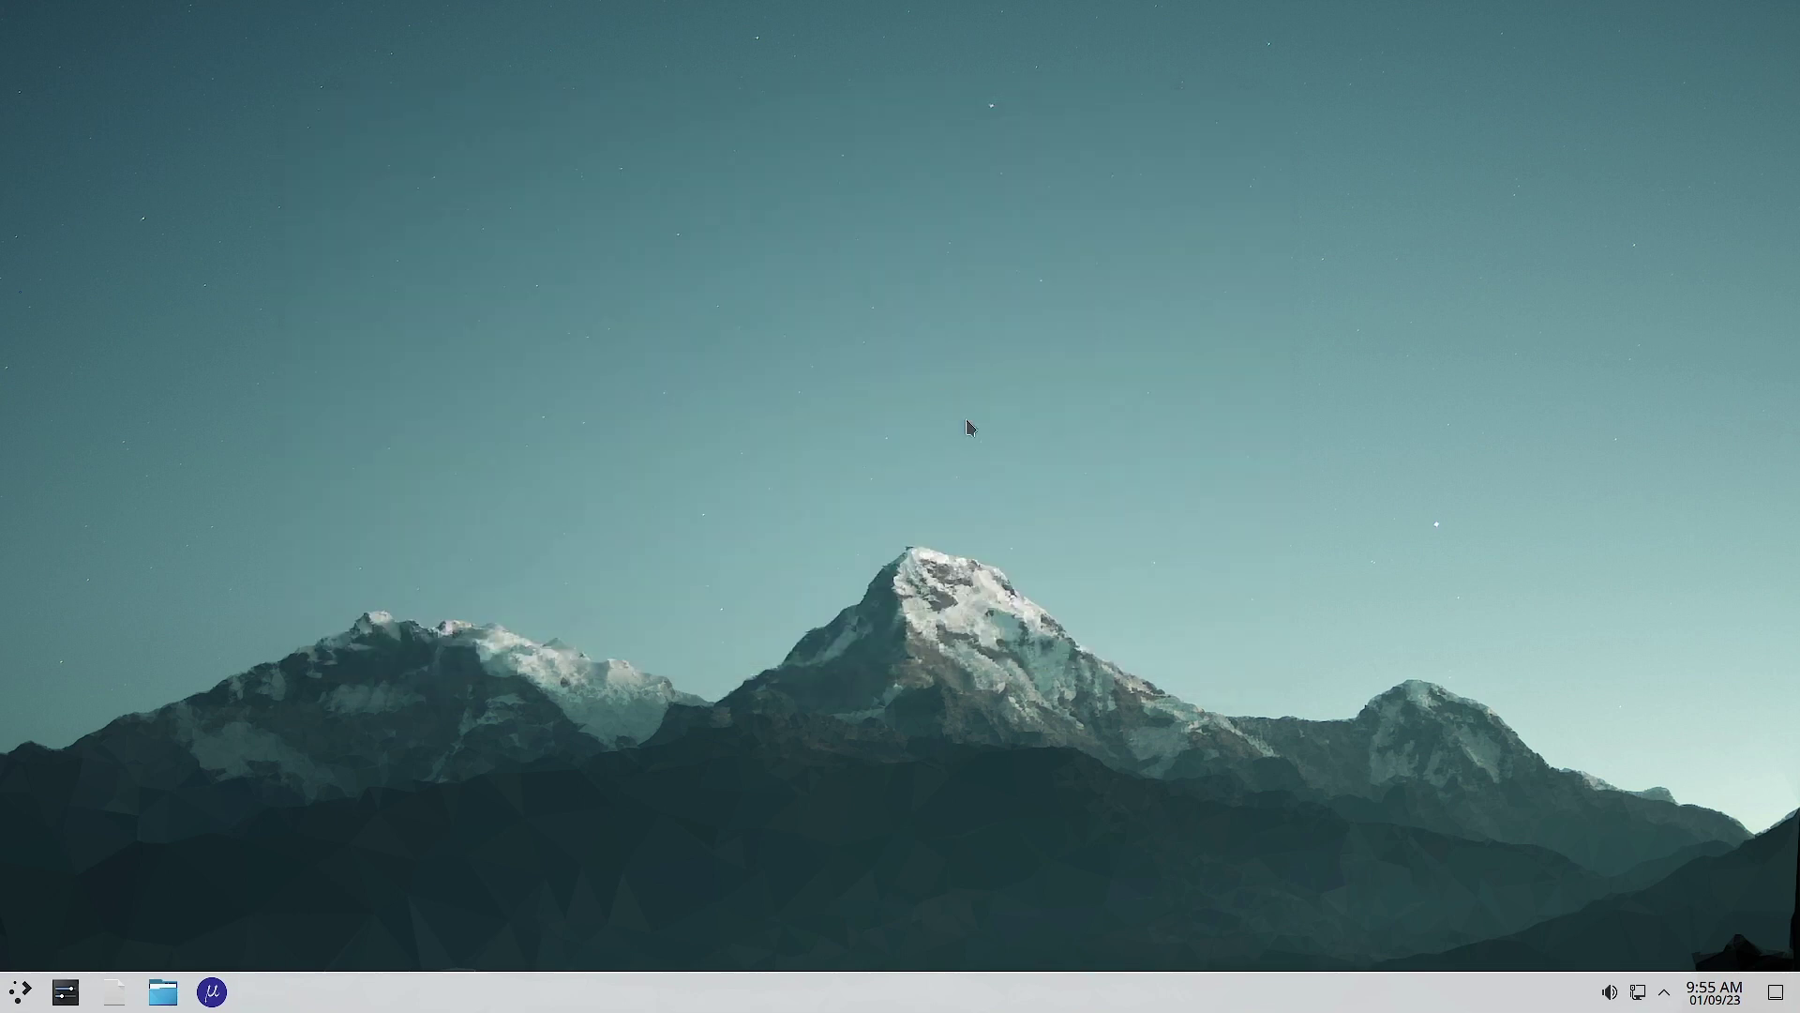
pyautogui.write('garuda')
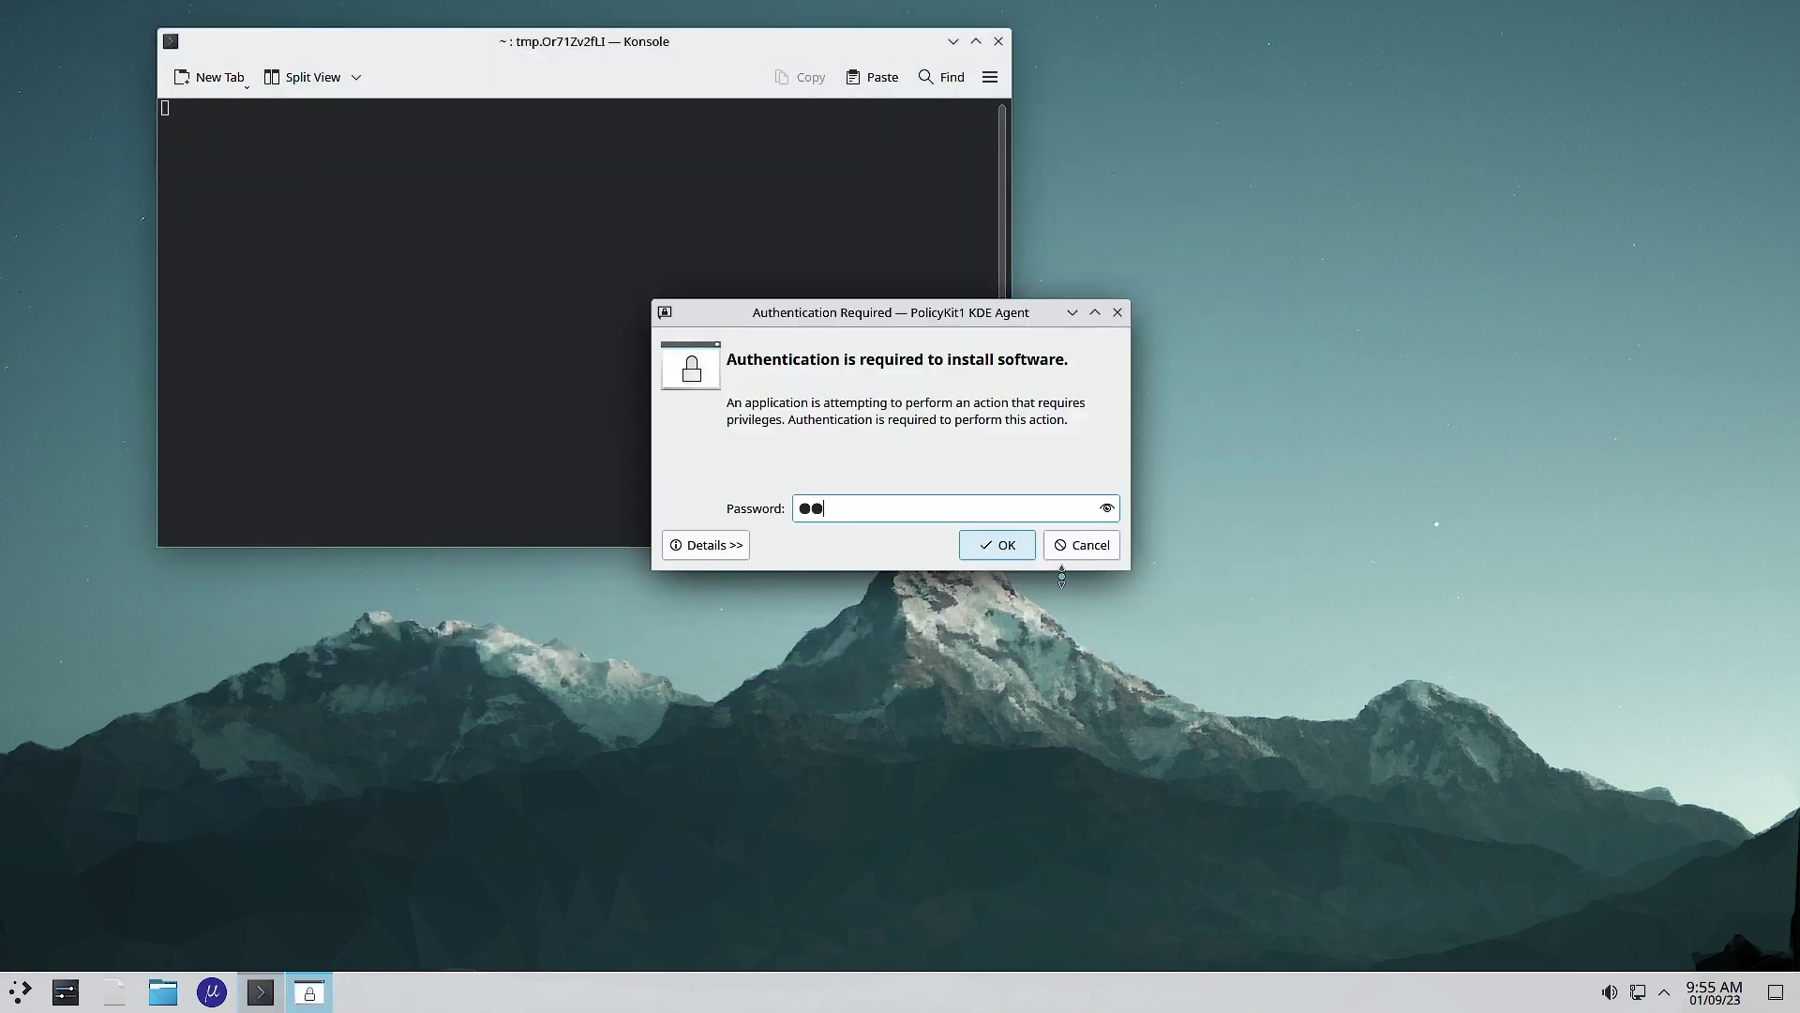
pyautogui.press('Return')
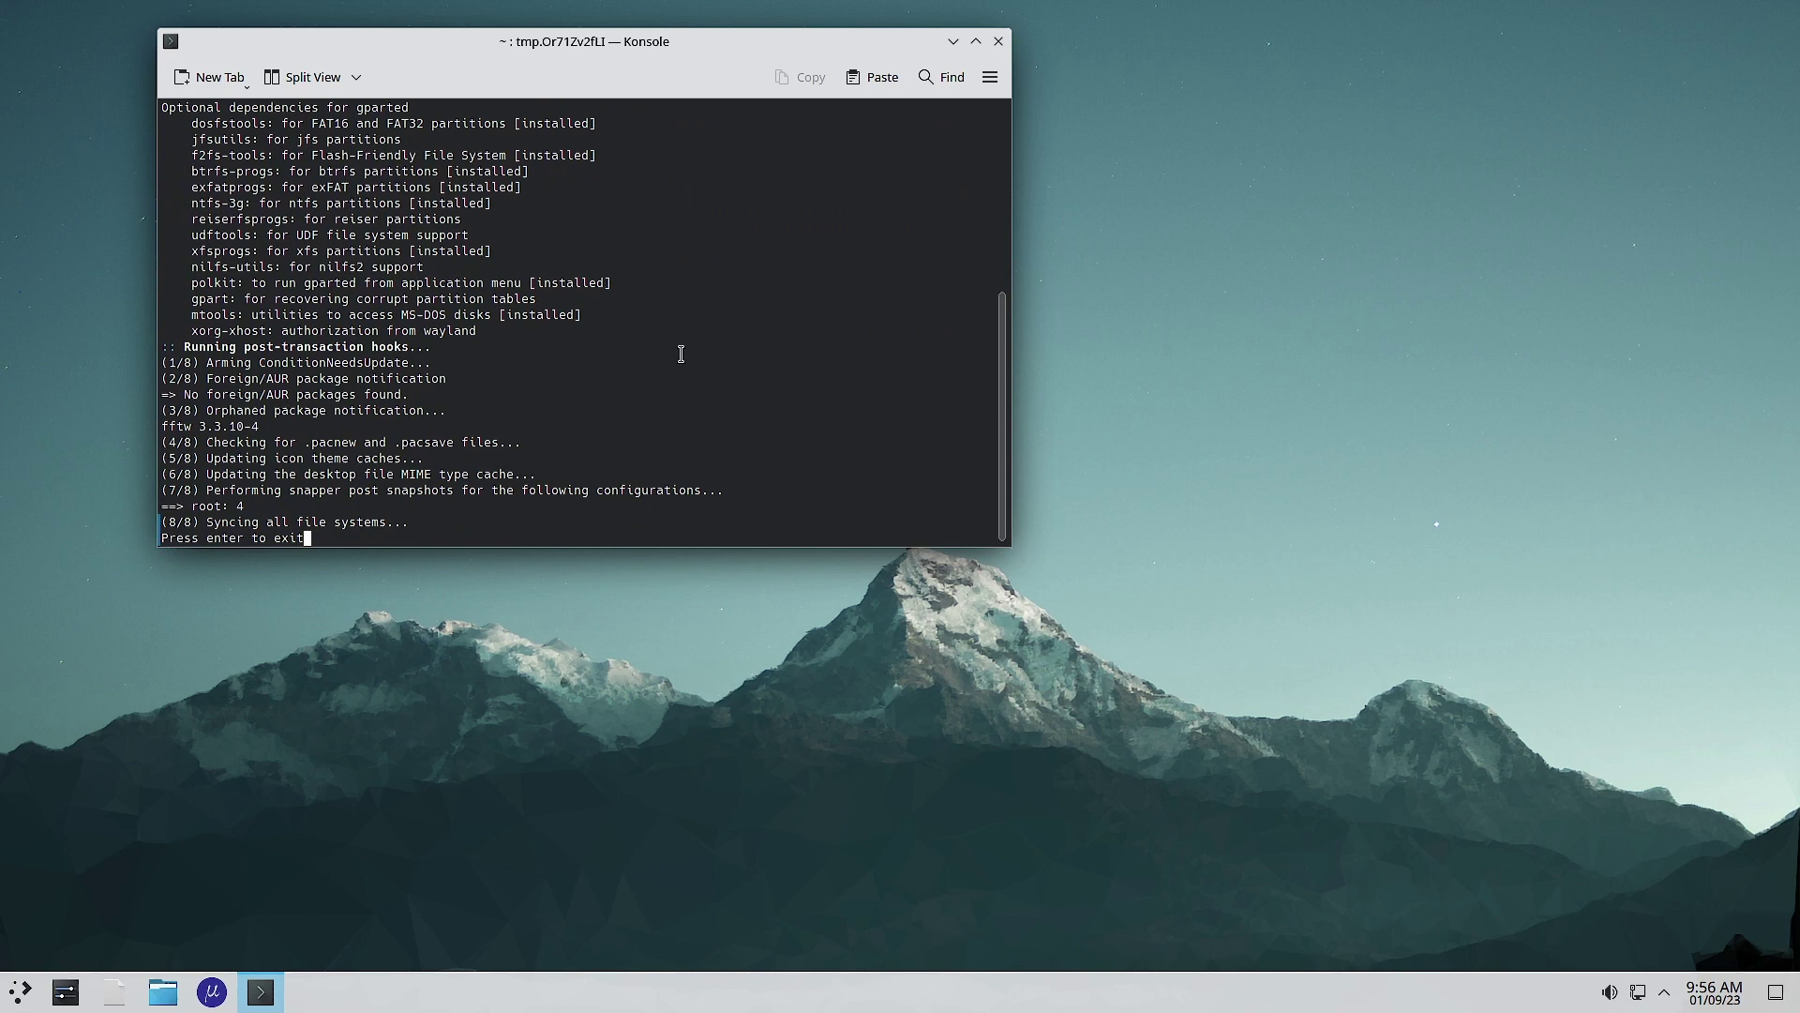
pyautogui.press('Return')
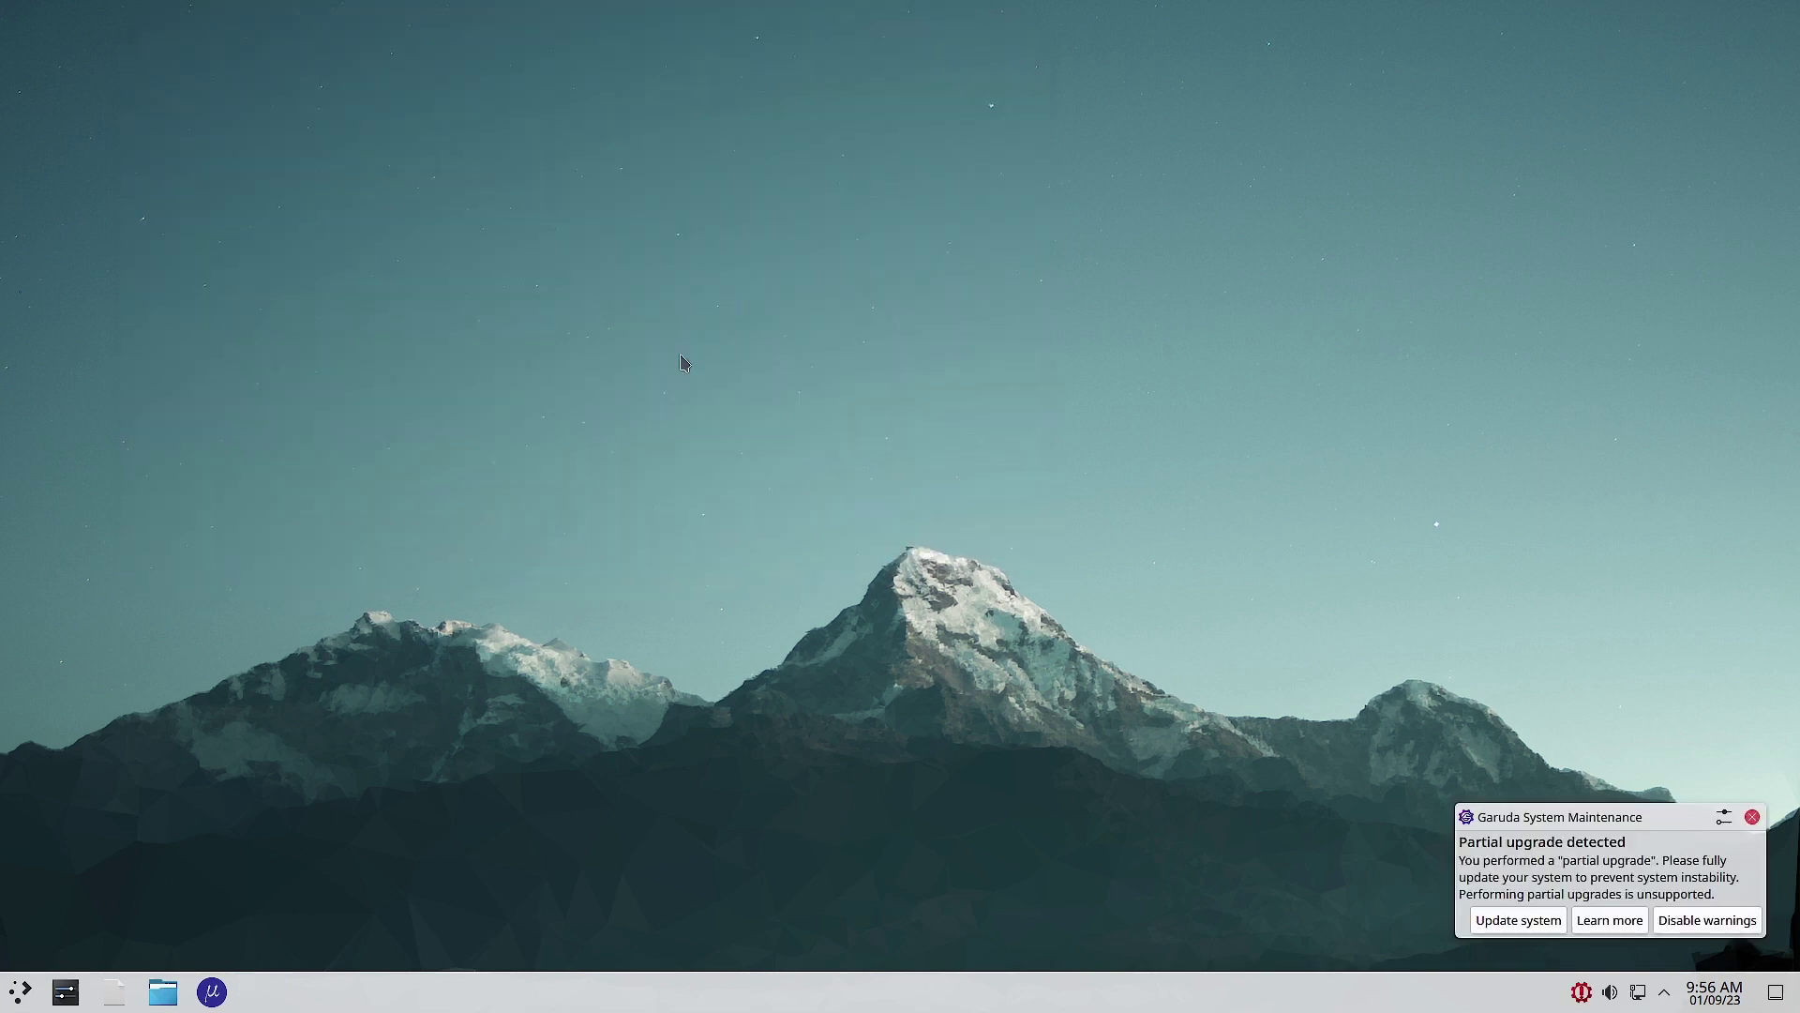
# Step: Authenticate GParted as root, dismiss the partial upgrade notification, and reposition its window
pyautogui.write('****')
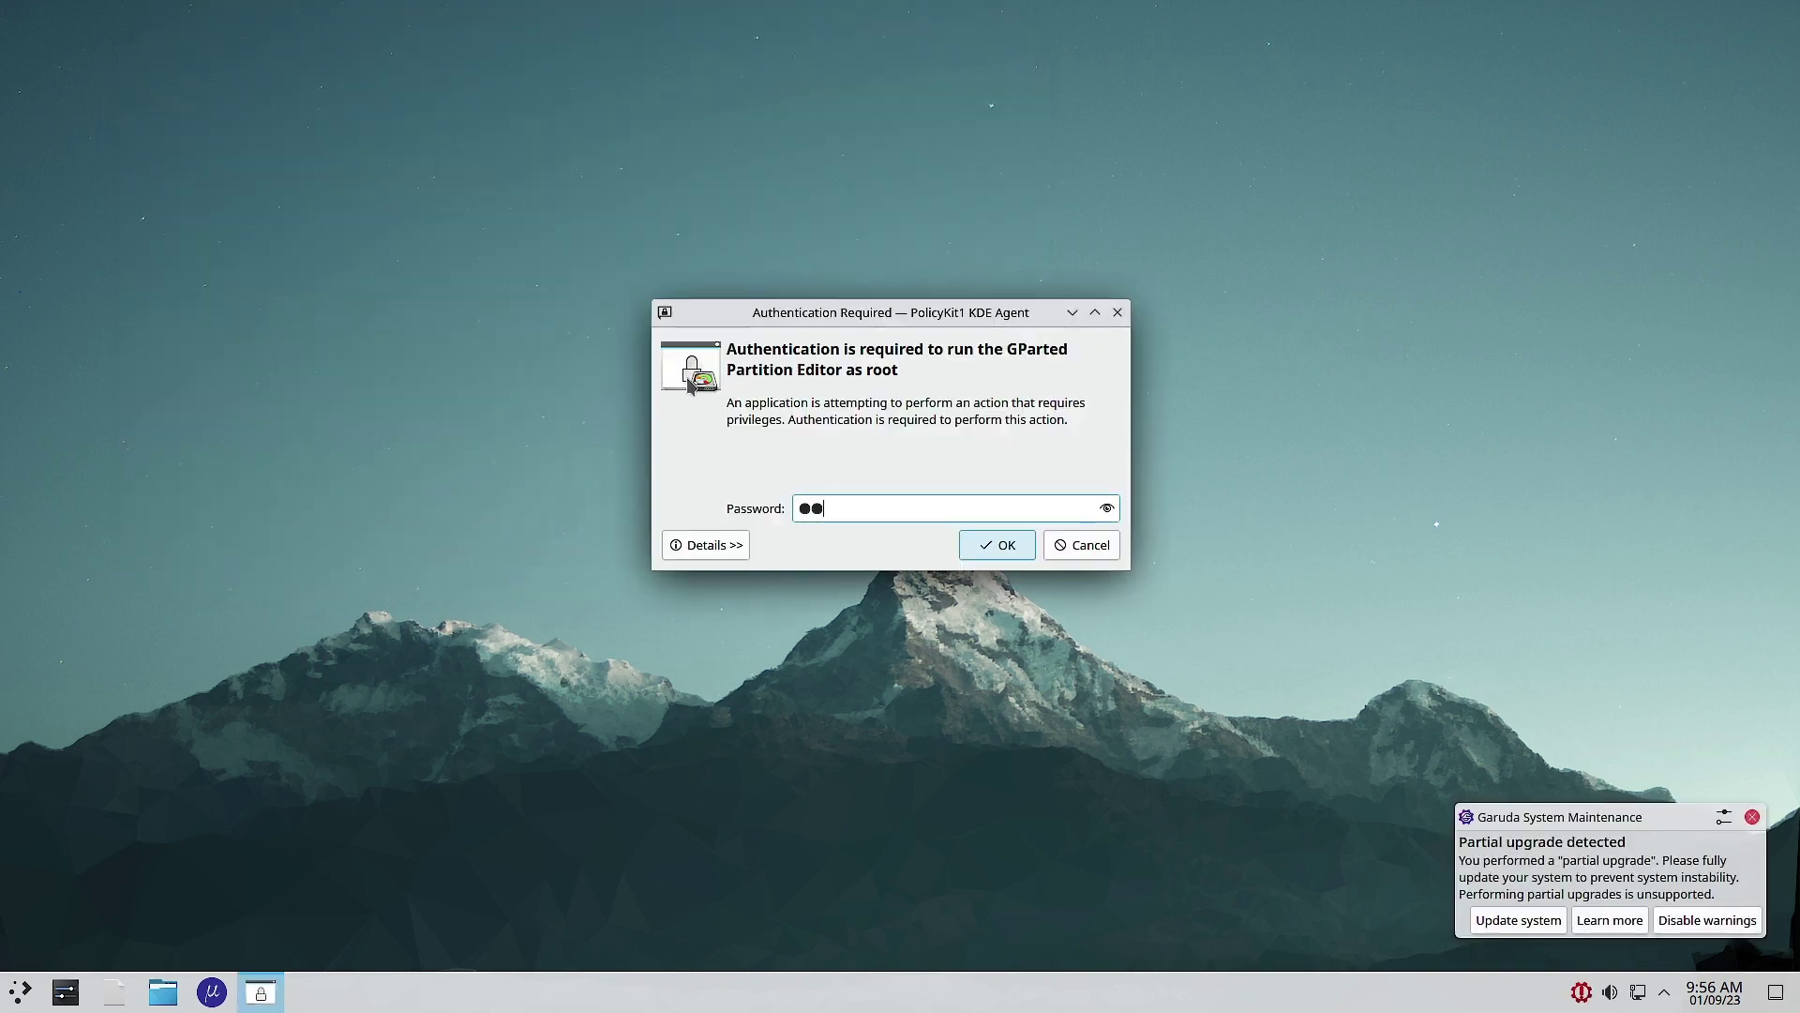
pyautogui.write('**')
pyautogui.press('Return')
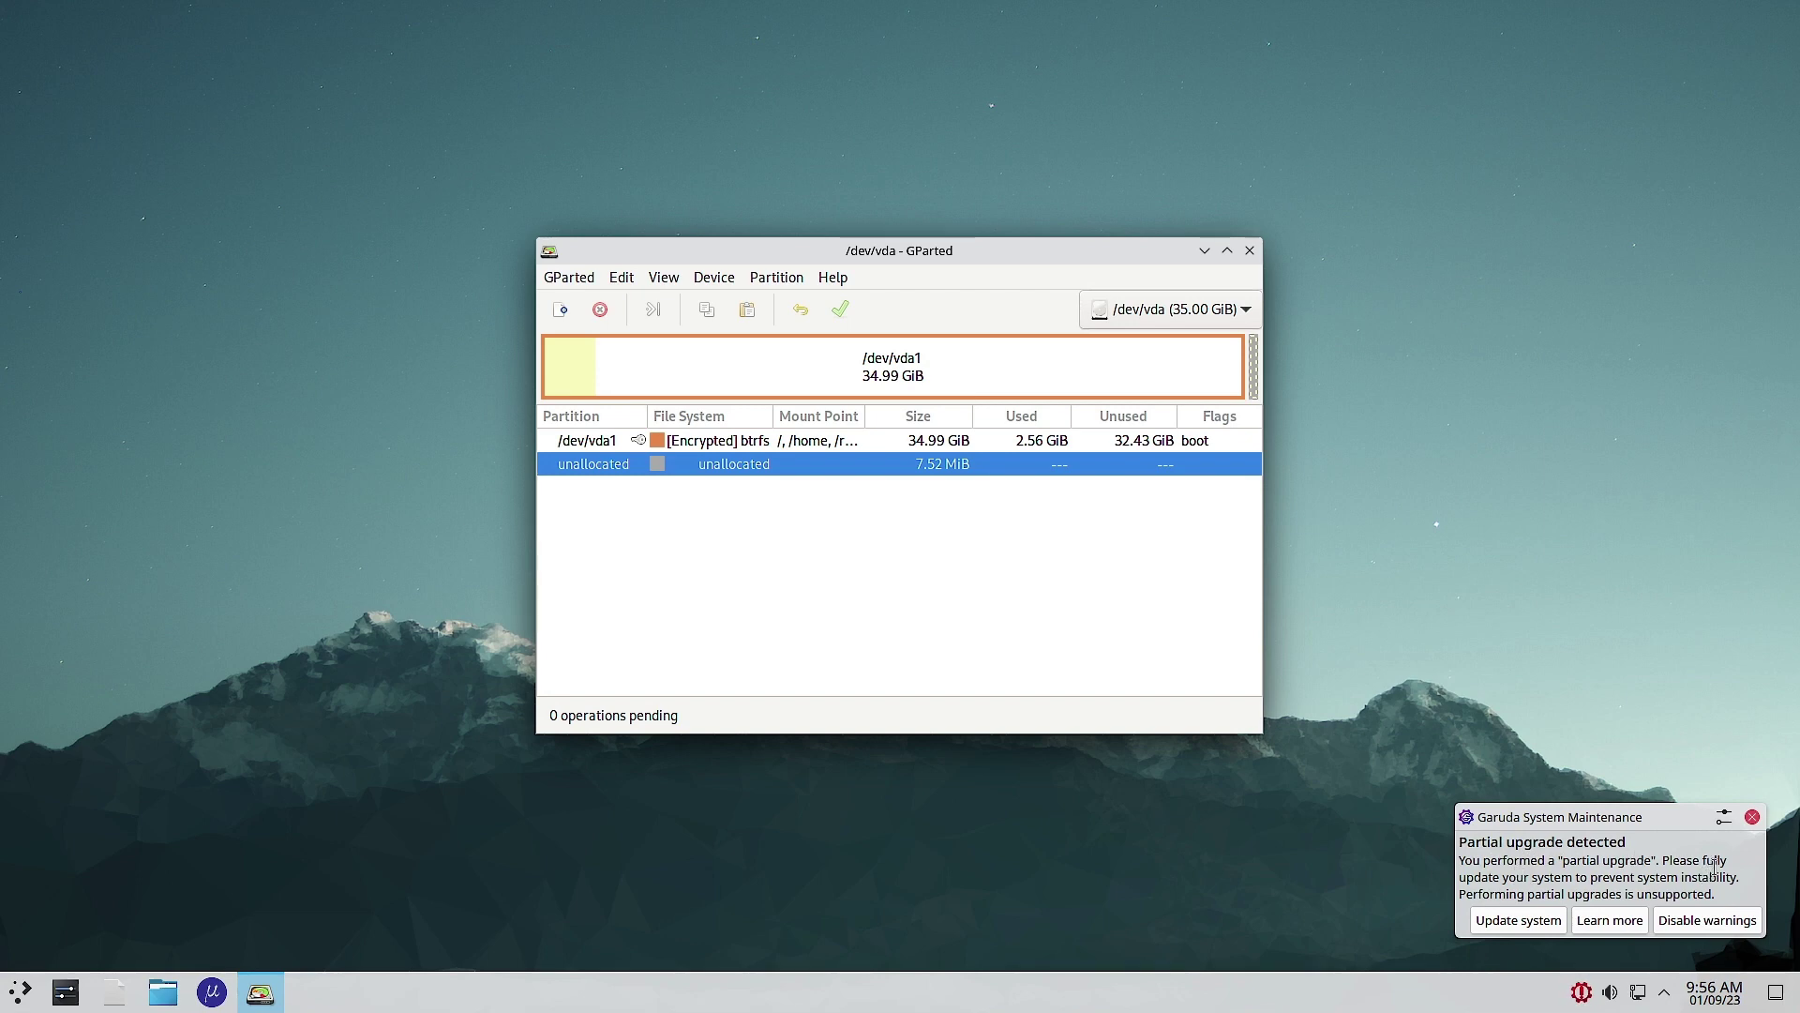
pyautogui.click(1752, 816)
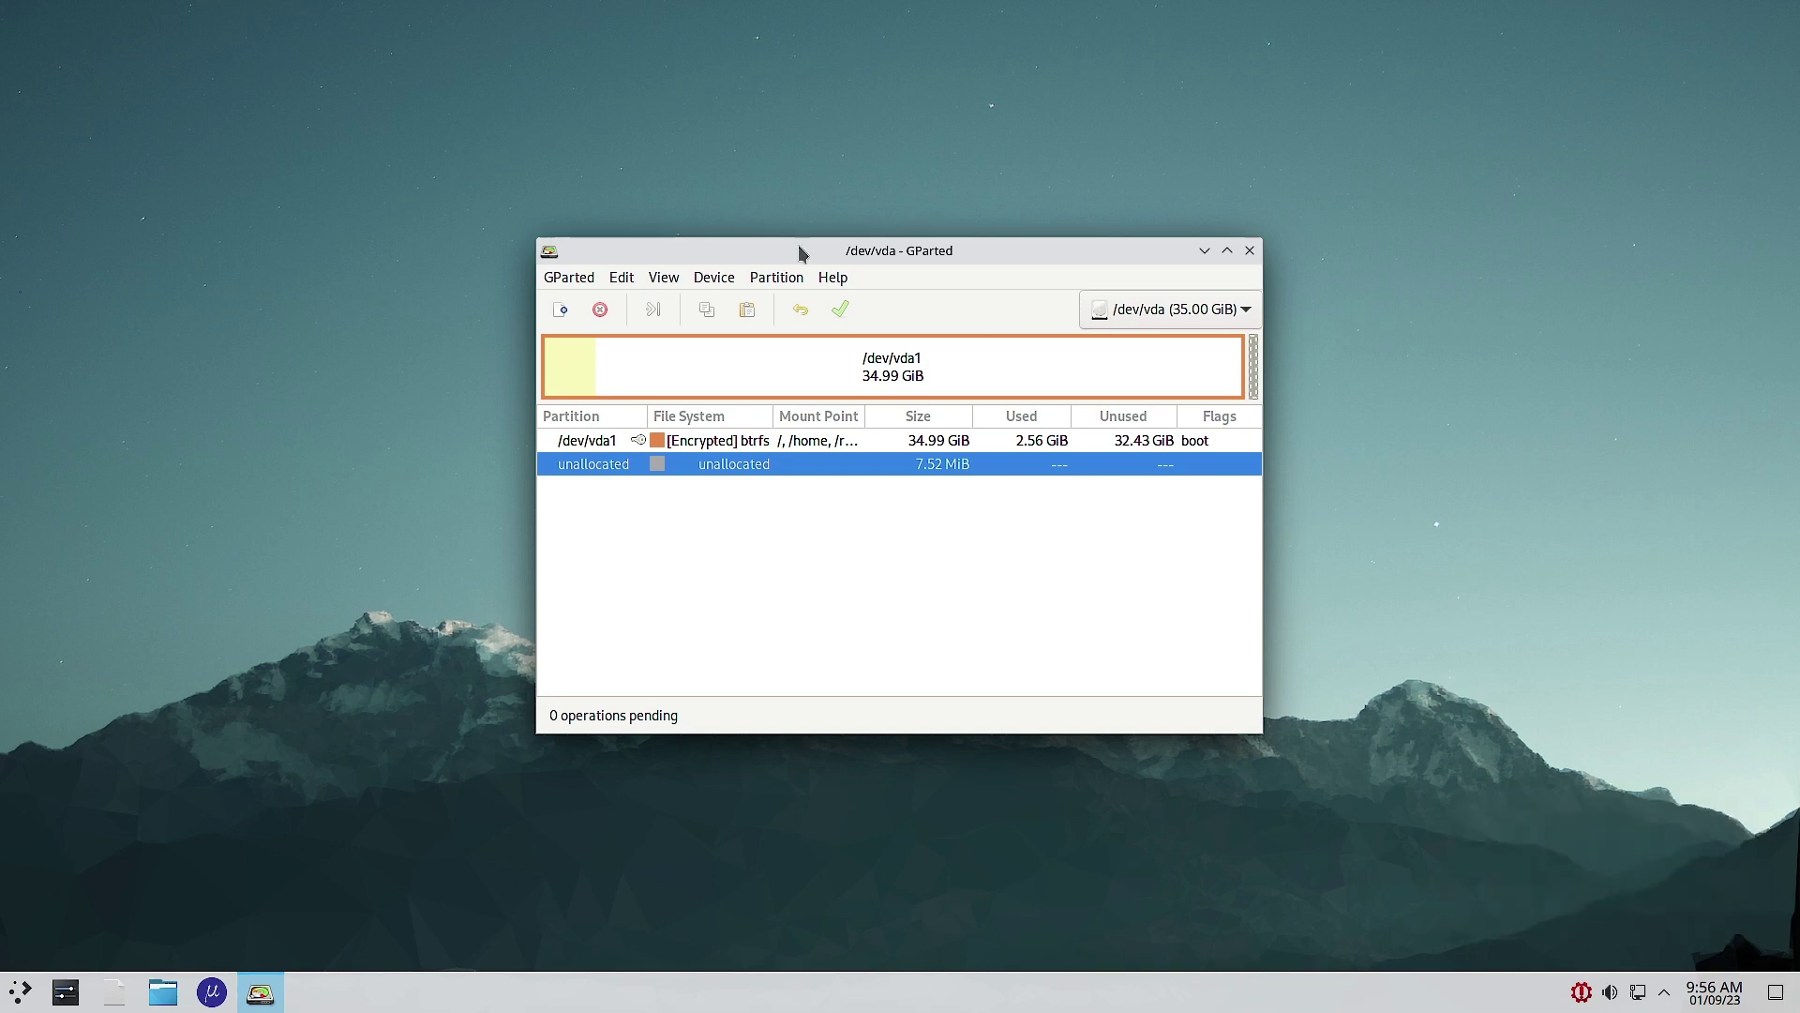
pyautogui.moveTo(922, 252); pyautogui.dragTo(811, 268)
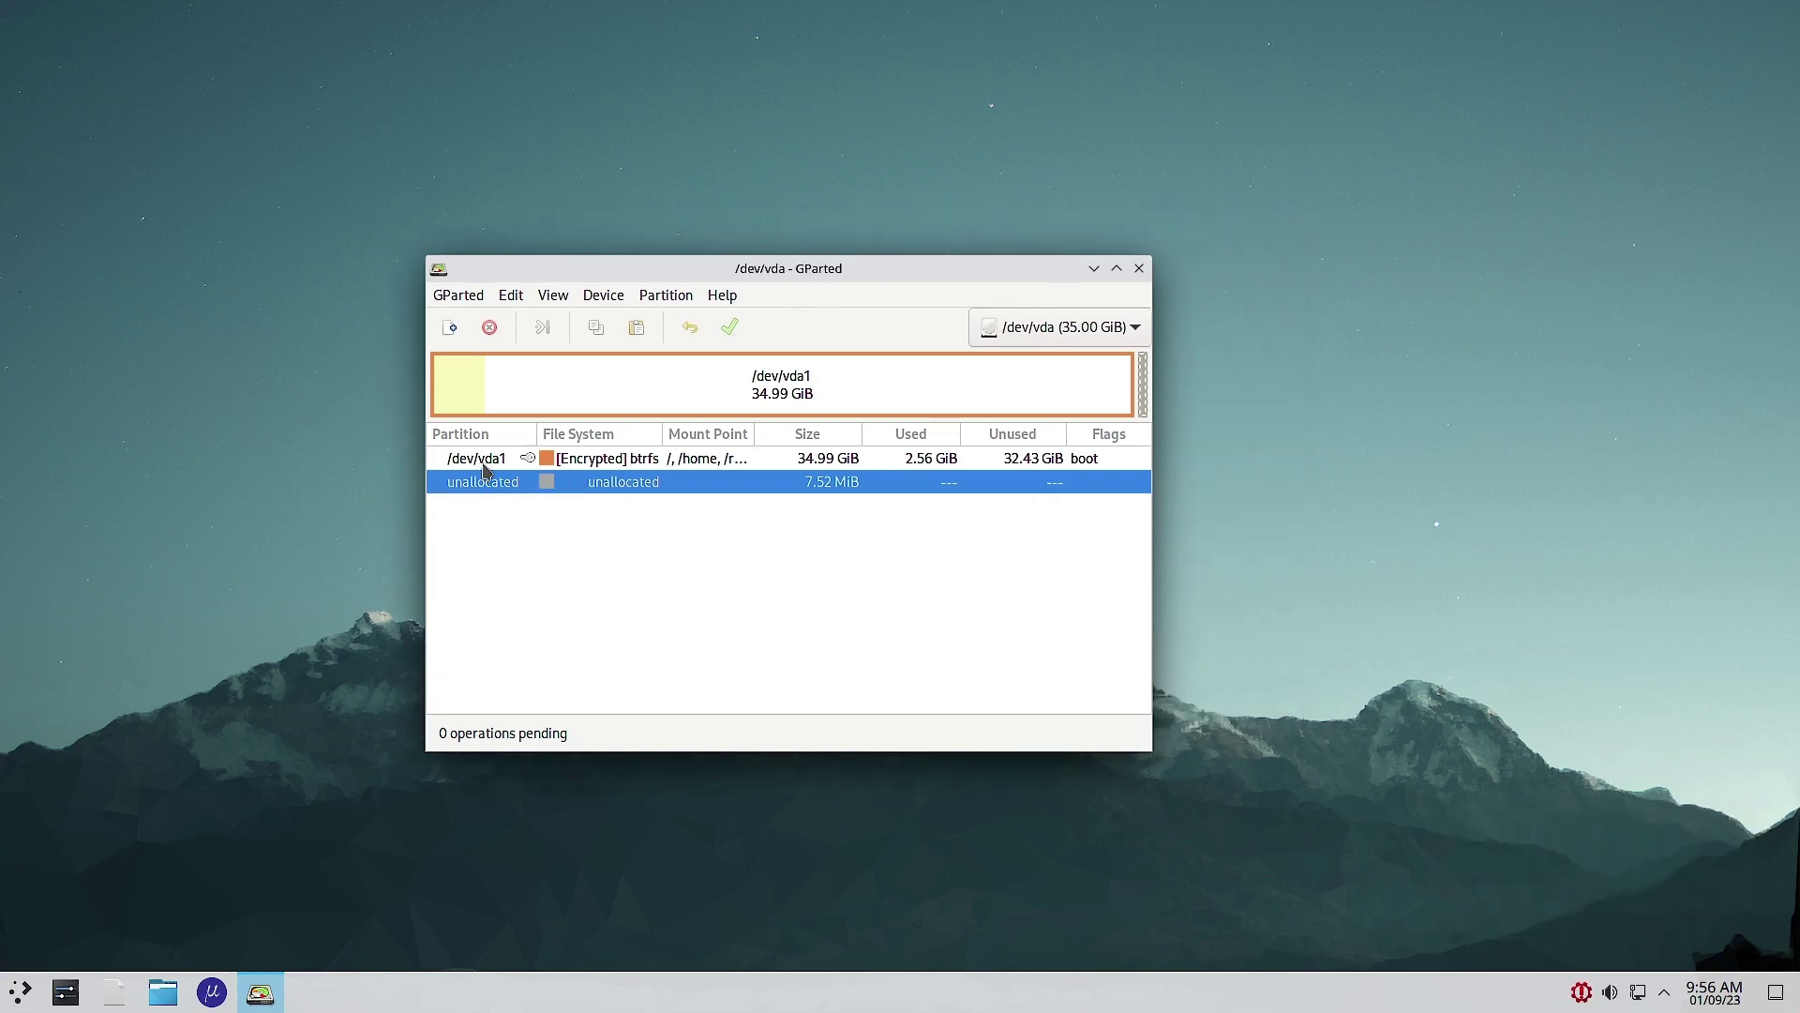
# Step: Maximize GParted and select /dev/vda1 to inspect the 34.99 GiB encrypted btrfs partition
pyautogui.click(1115, 268)
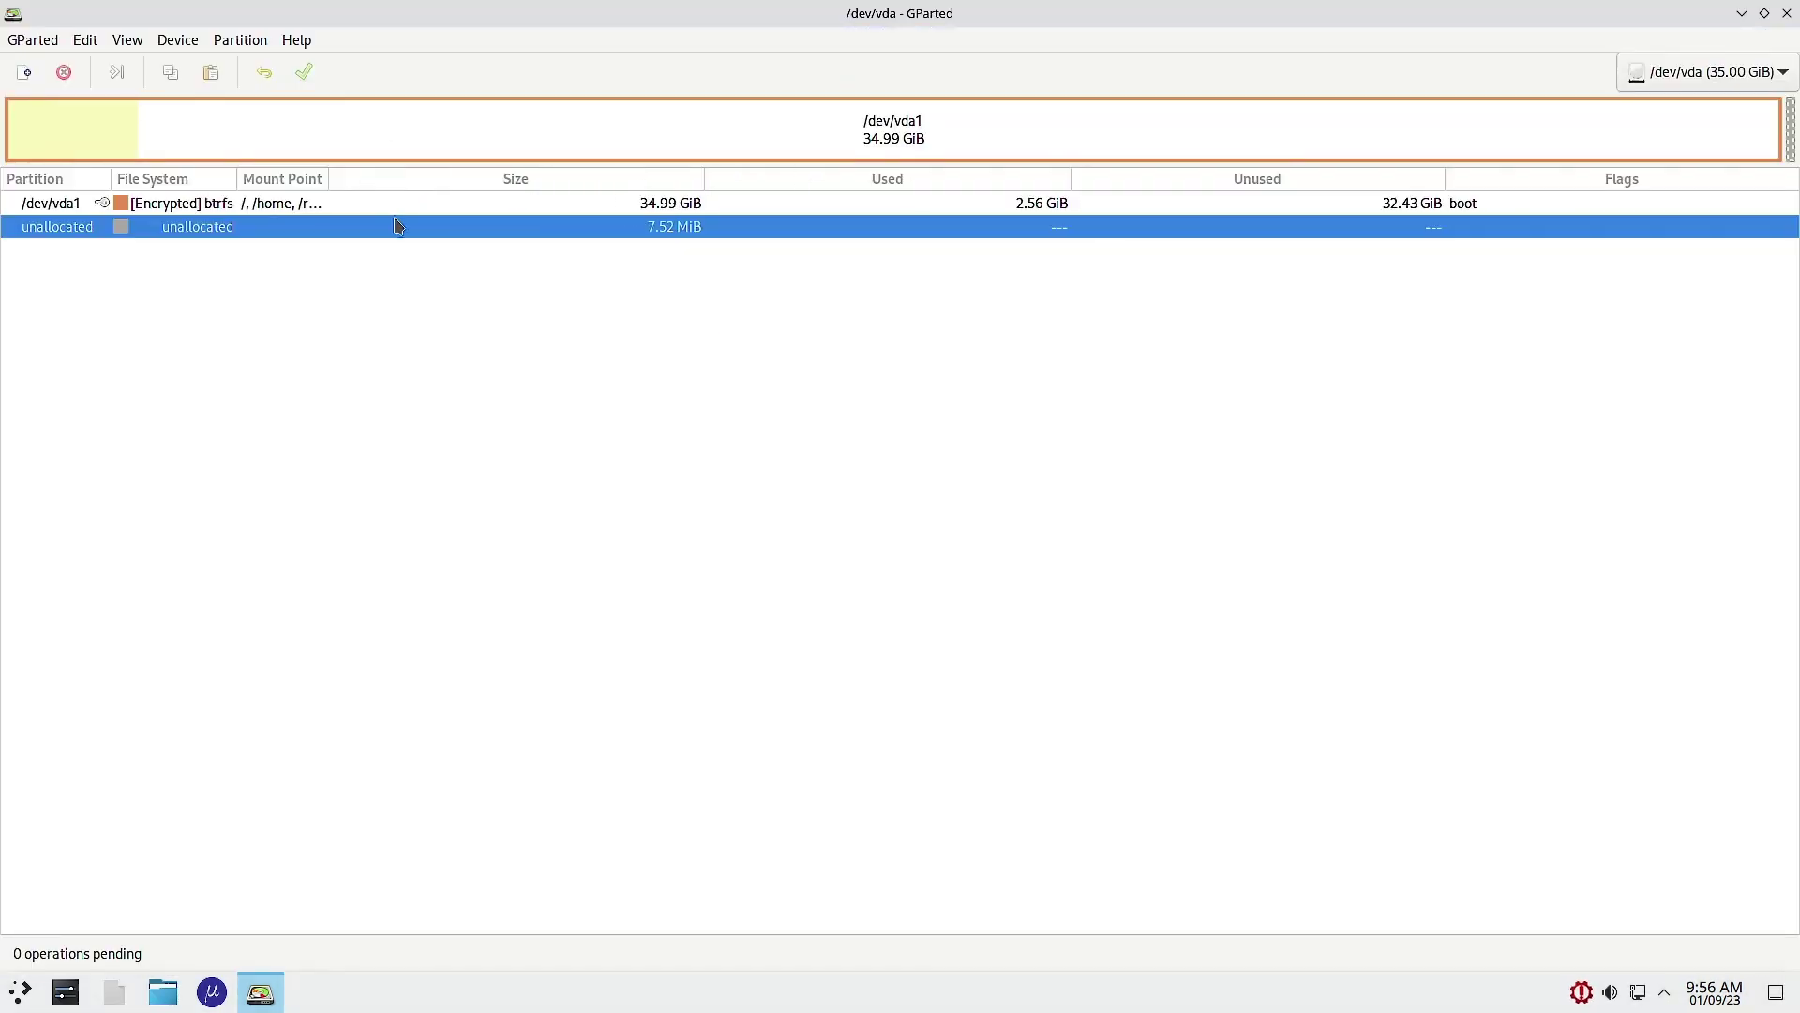
pyautogui.click(278, 206)
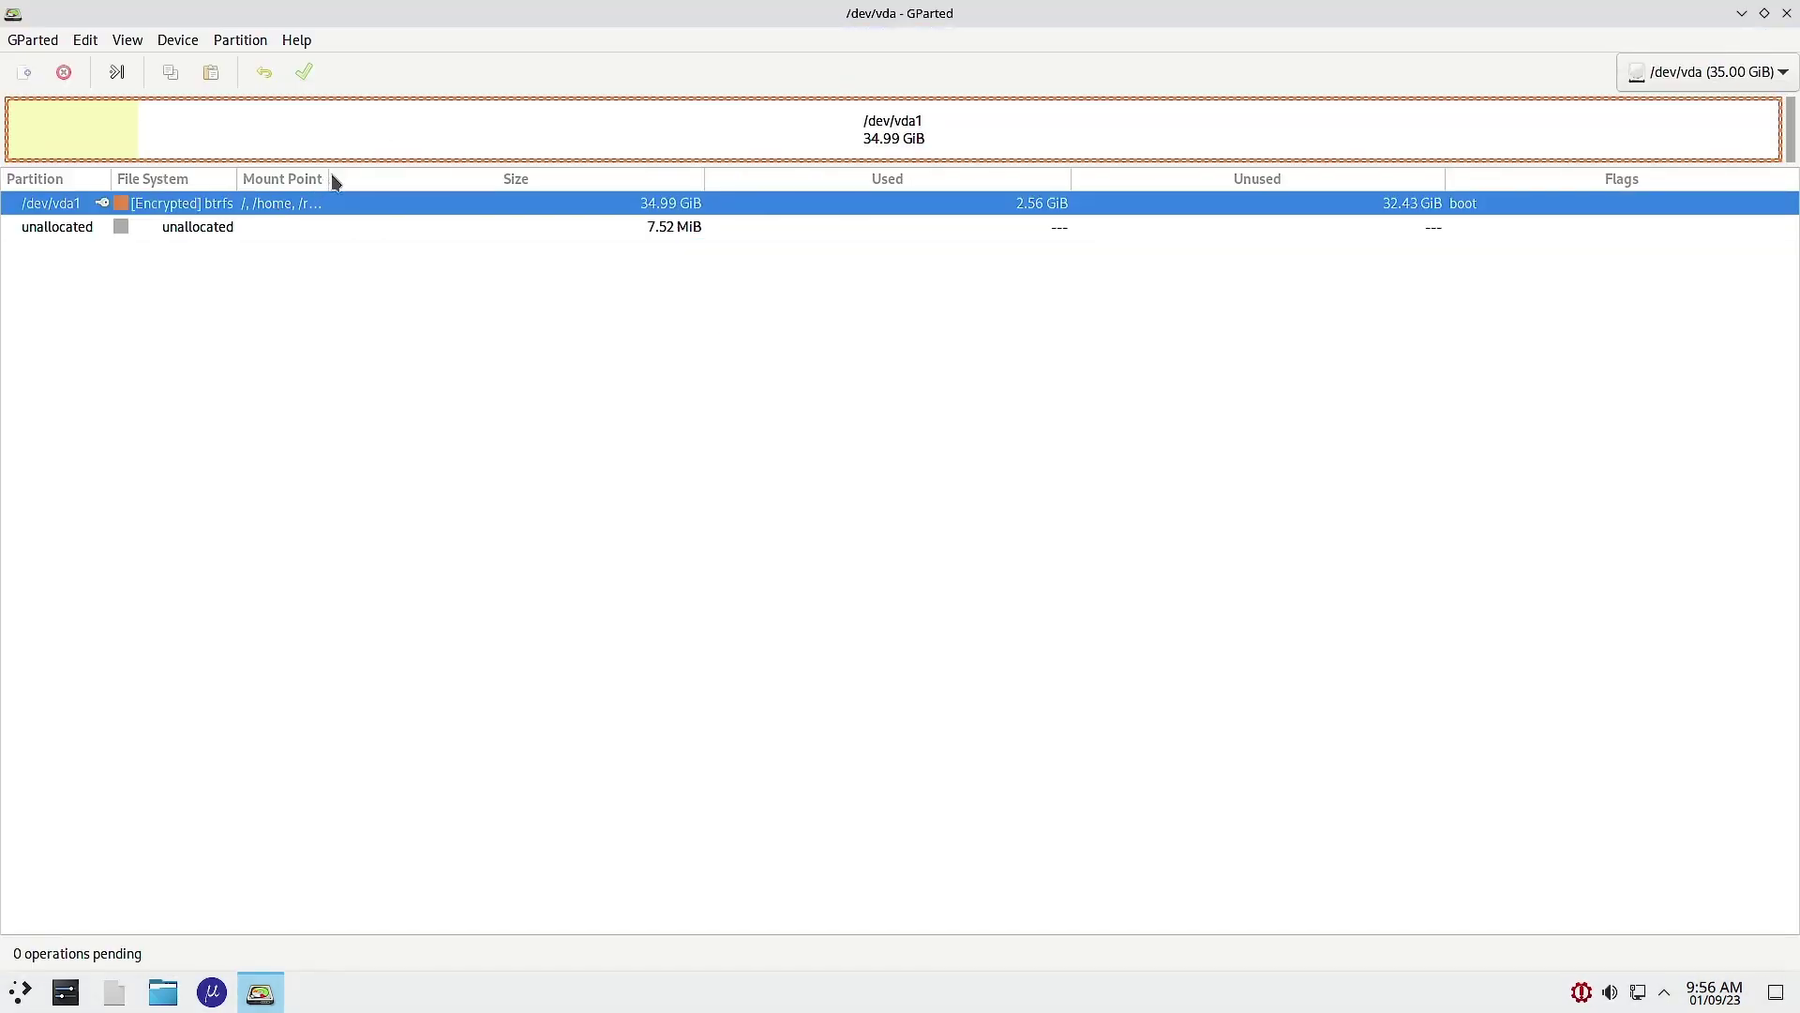
pyautogui.moveTo(329, 176); pyautogui.dragTo(582, 179)
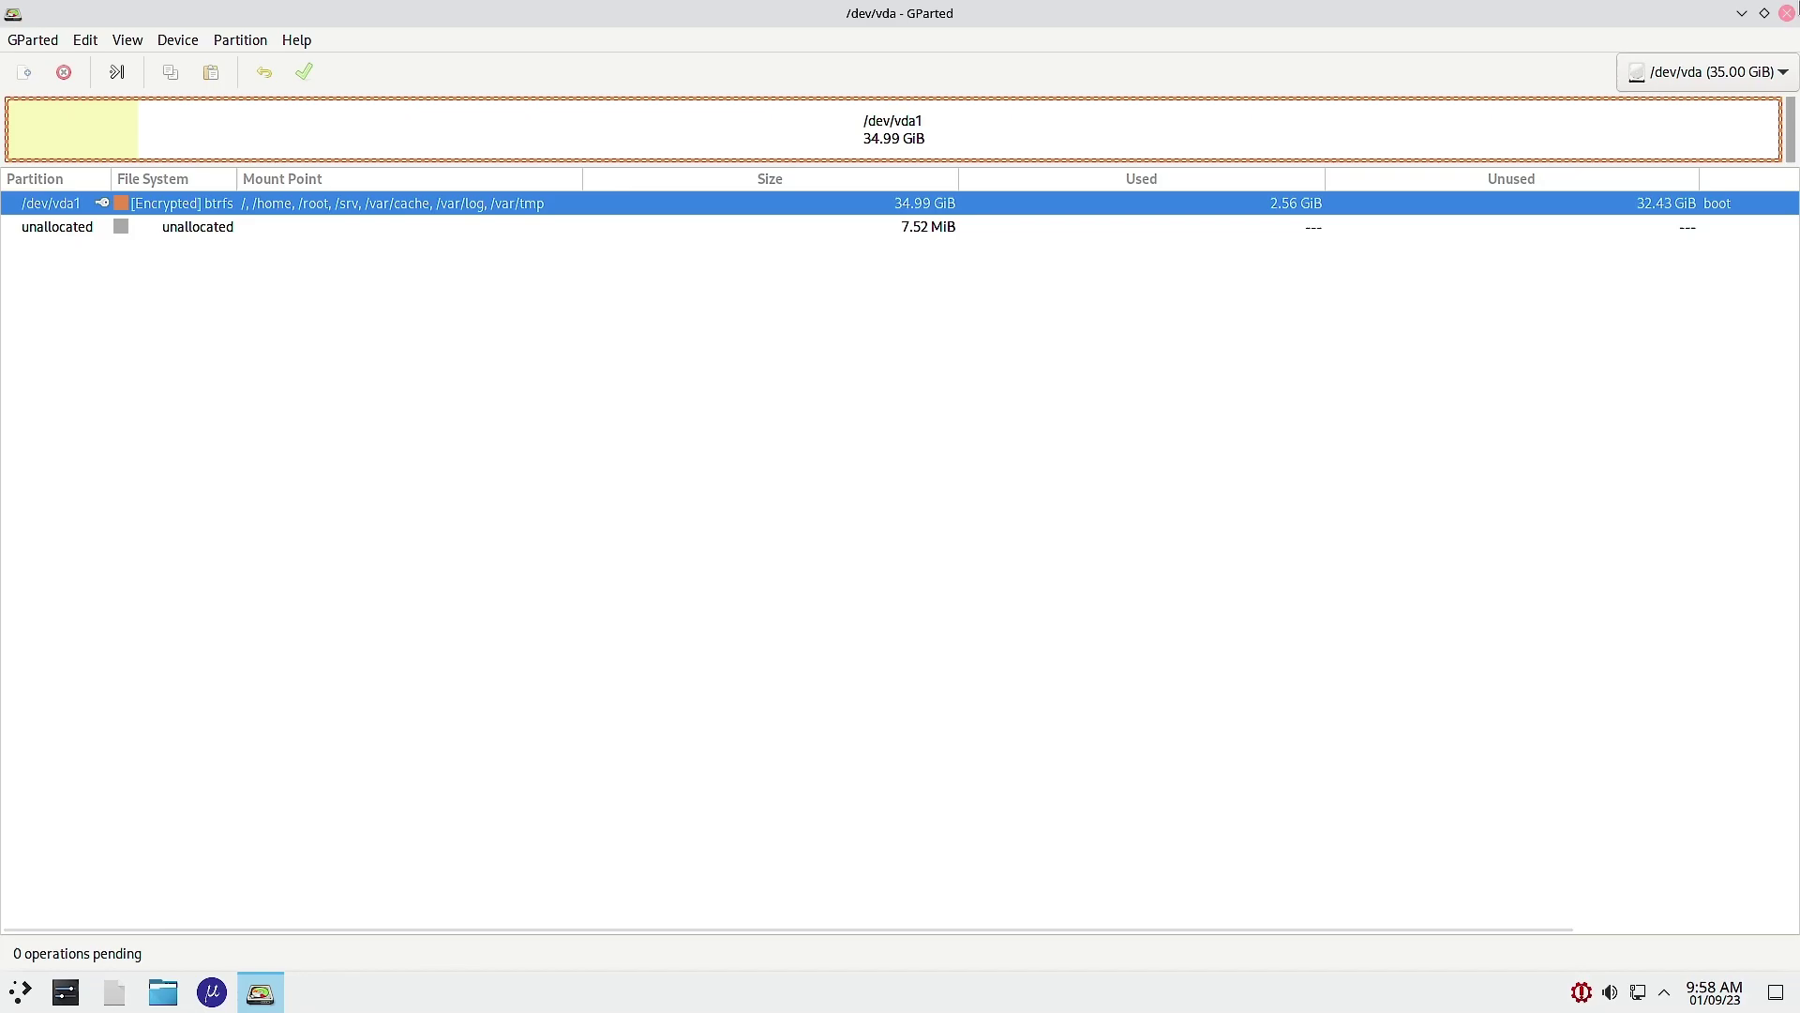
# Step: Quit GParted, then scroll Garuda Welcome to its Services section and close it
pyautogui.click(1786, 13)
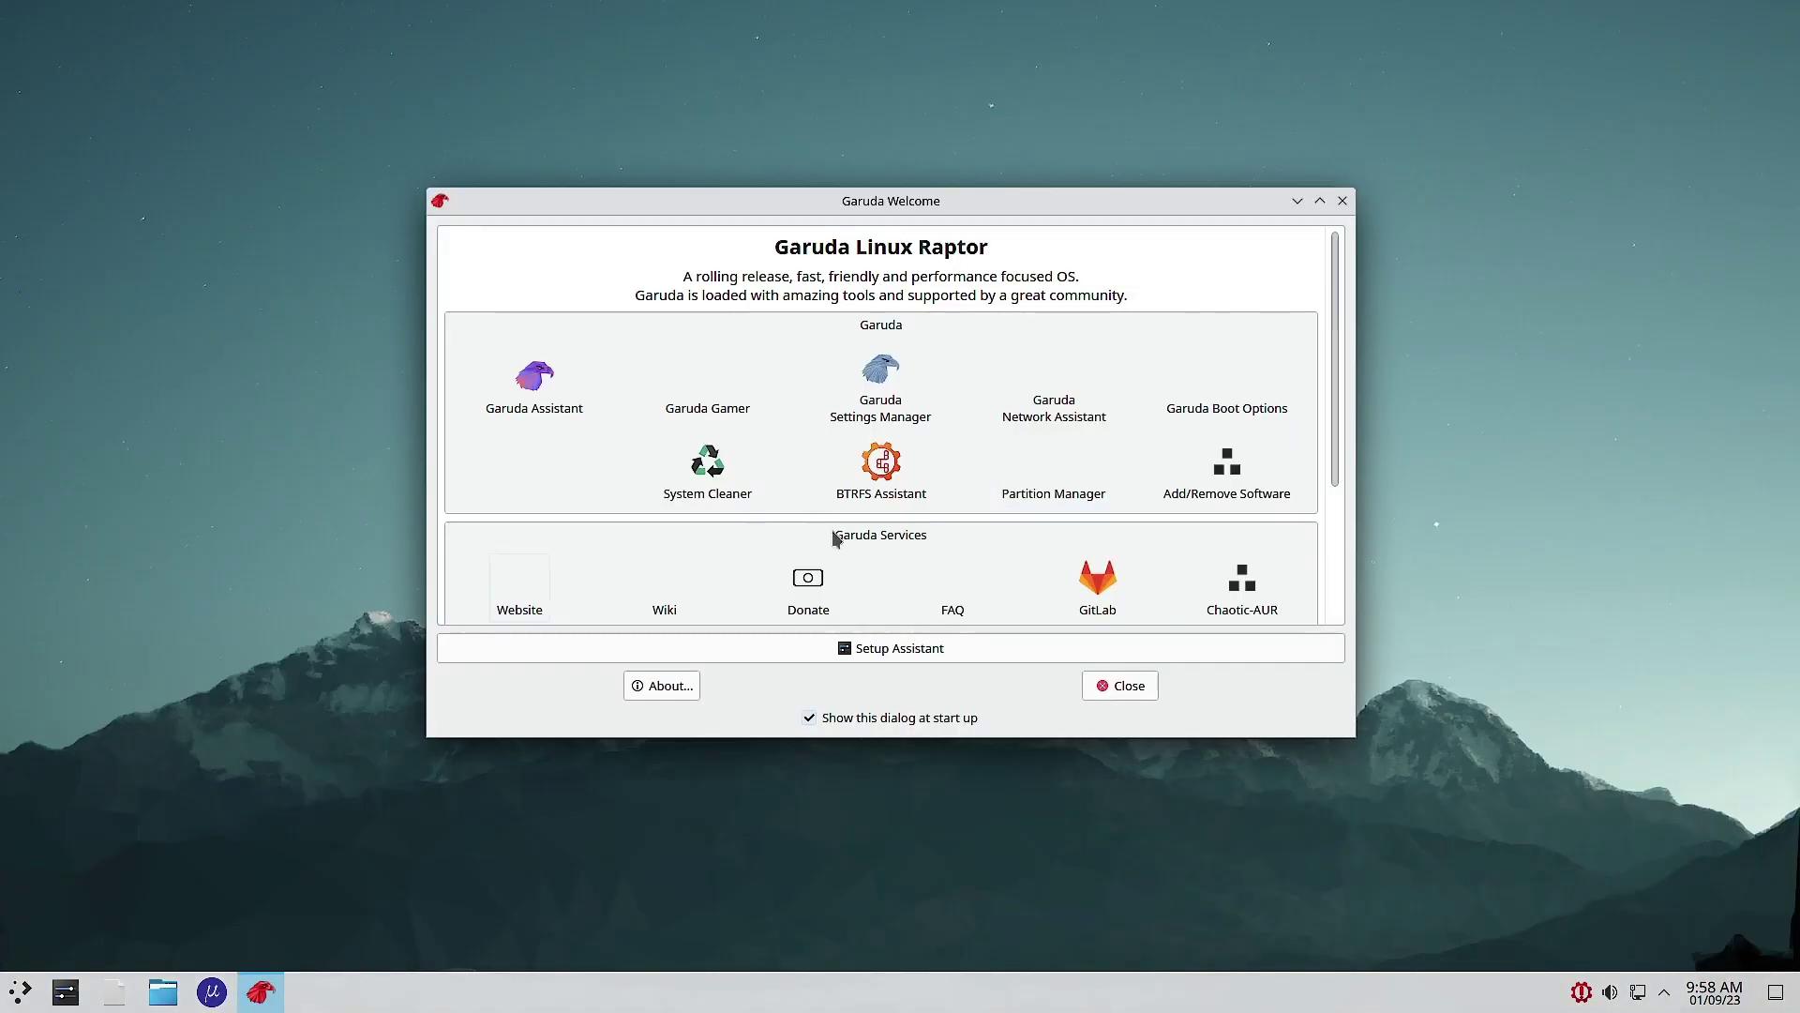
pyautogui.scroll(-2, 1306, 510)
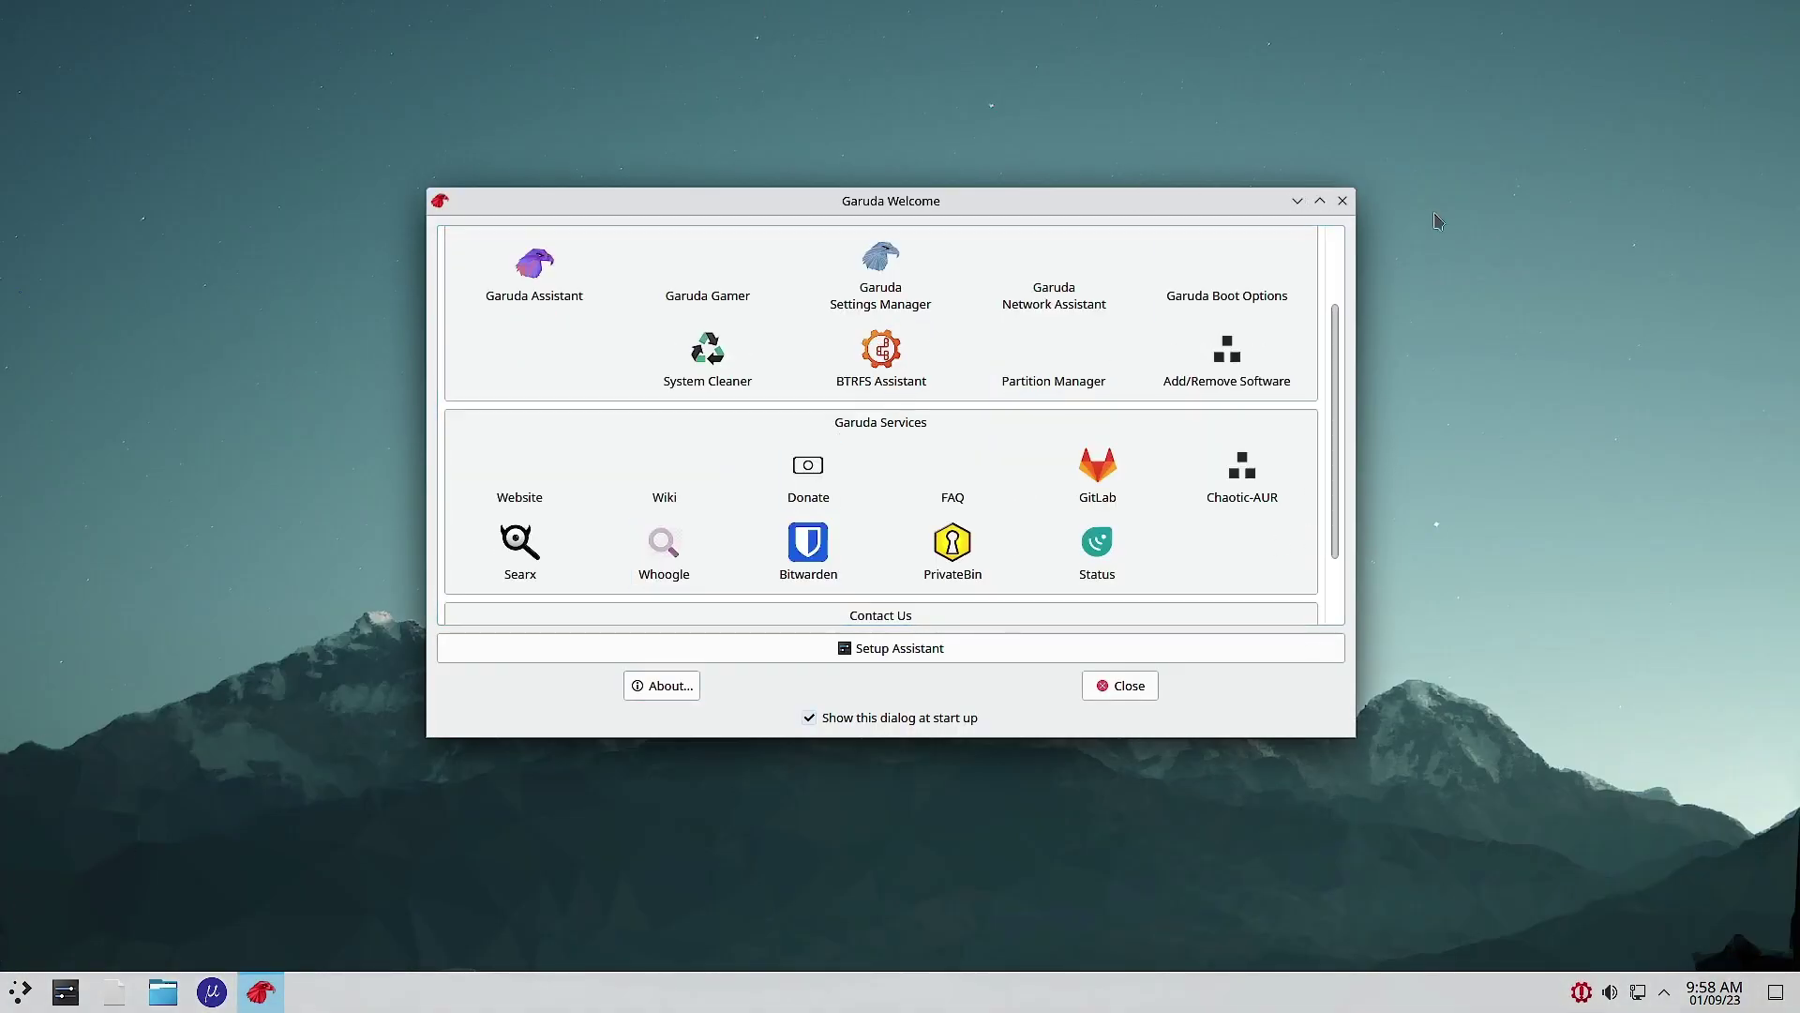
pyautogui.click(1342, 201)
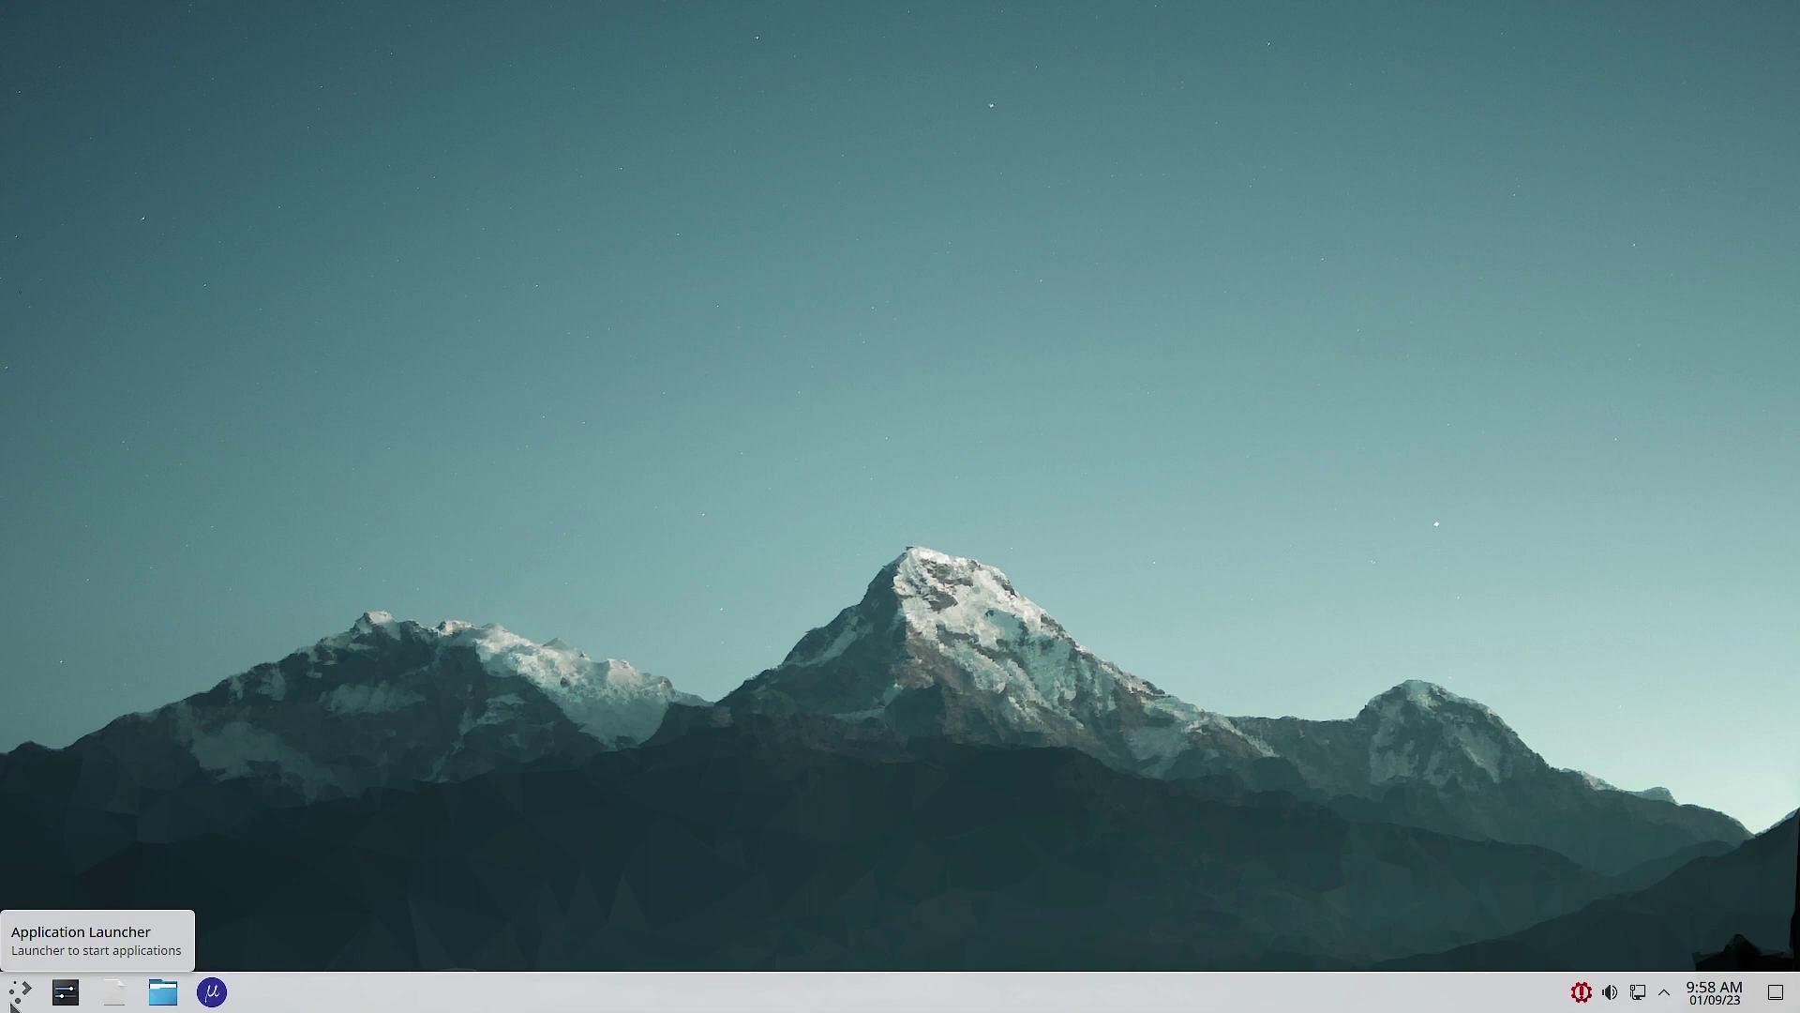
# Step: Launch System Settings from the taskbar, then minimize its Quick Settings window
pyautogui.click(13, 1002)
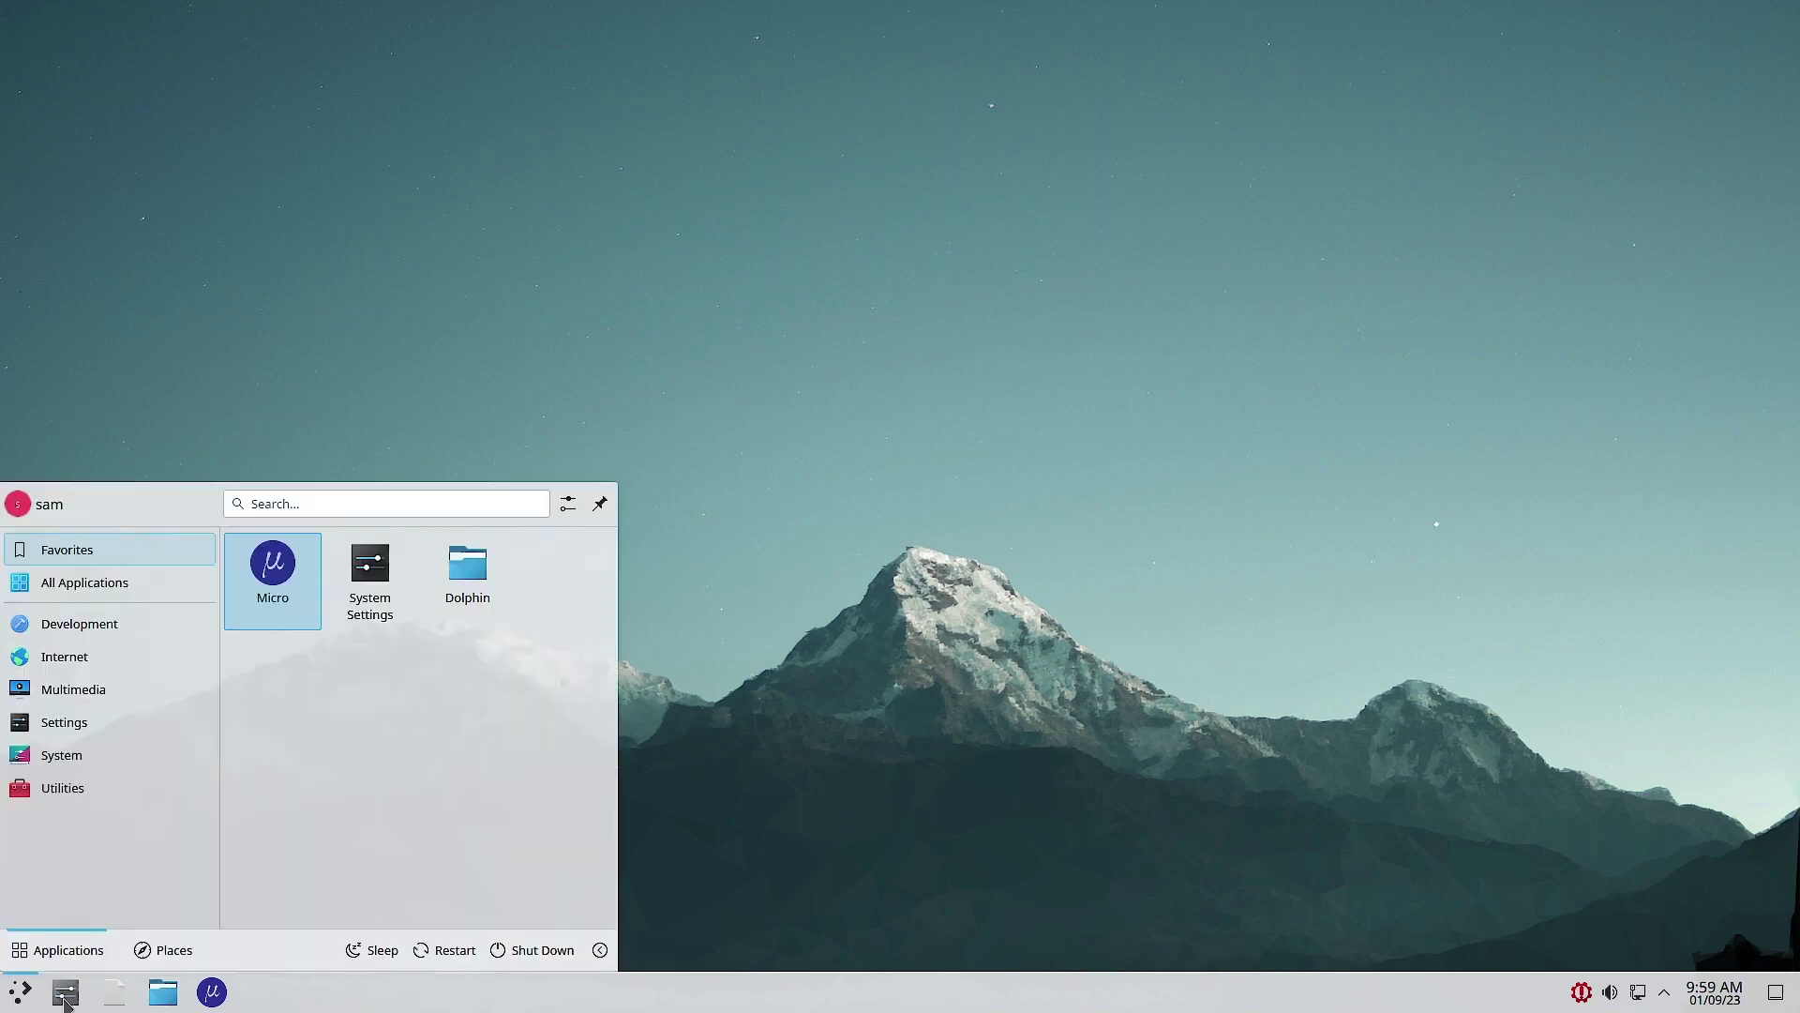
pyautogui.click(65, 1002)
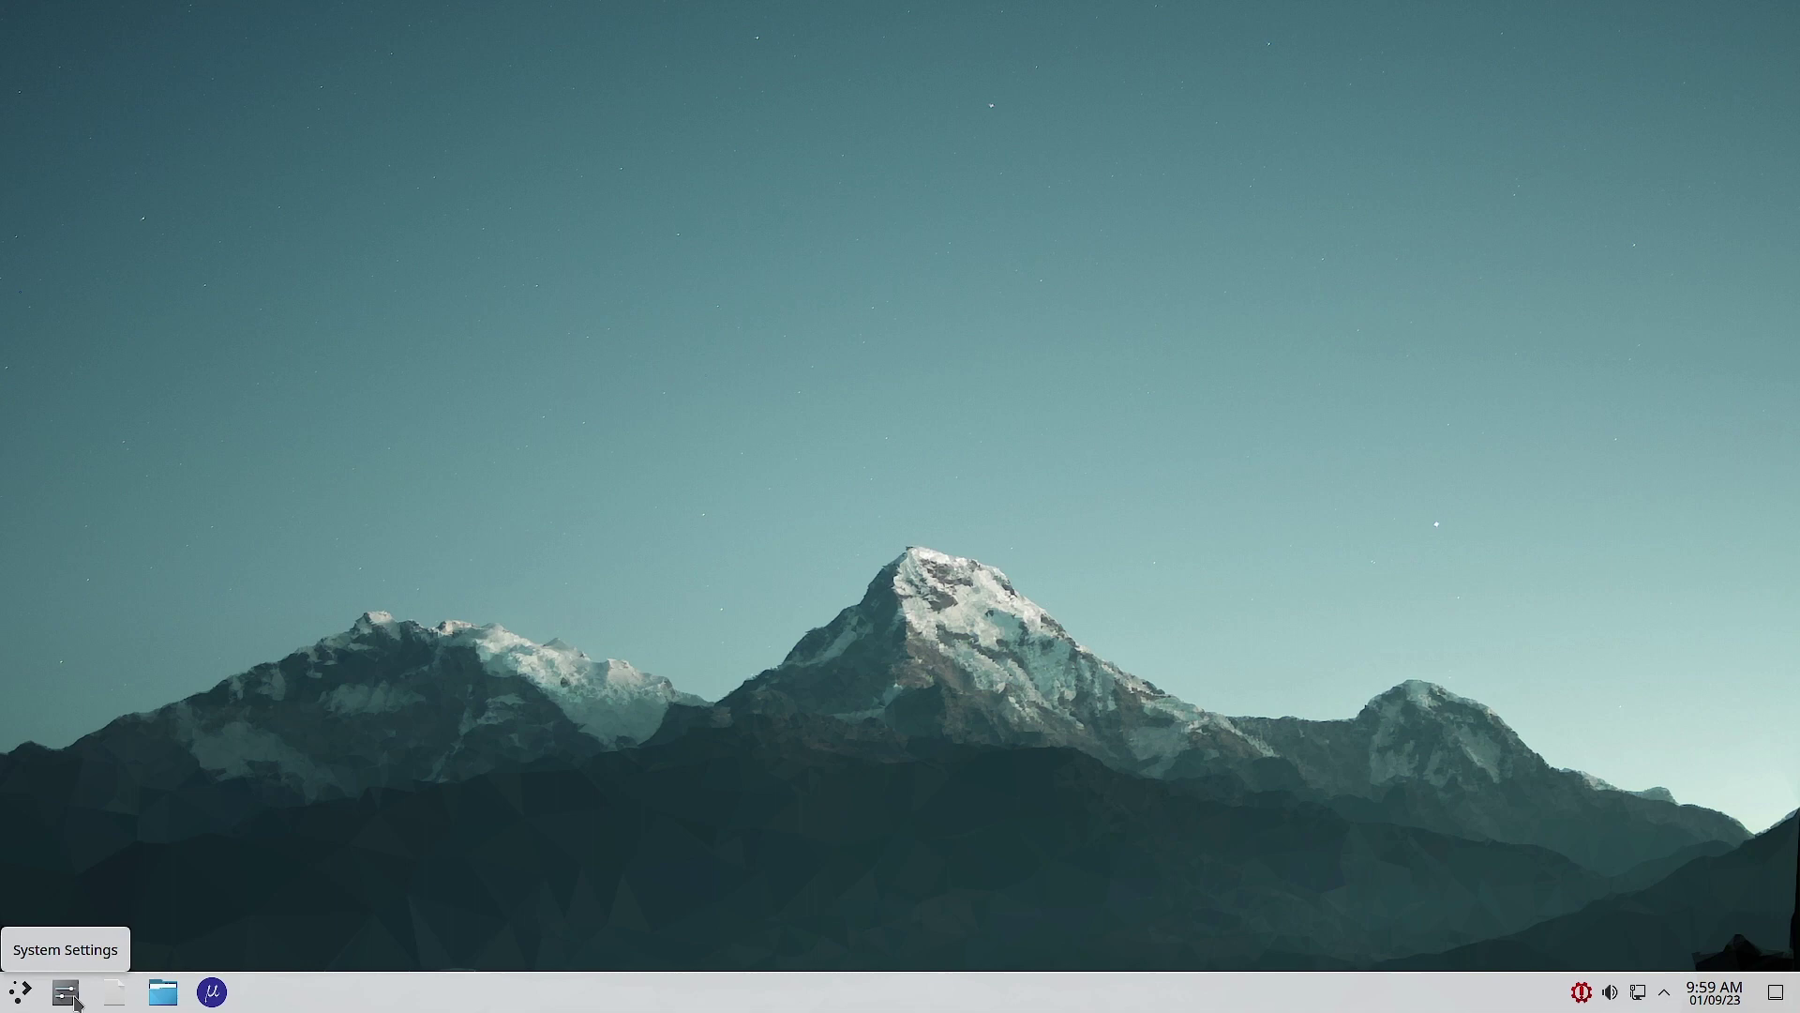
pyautogui.click(65, 994)
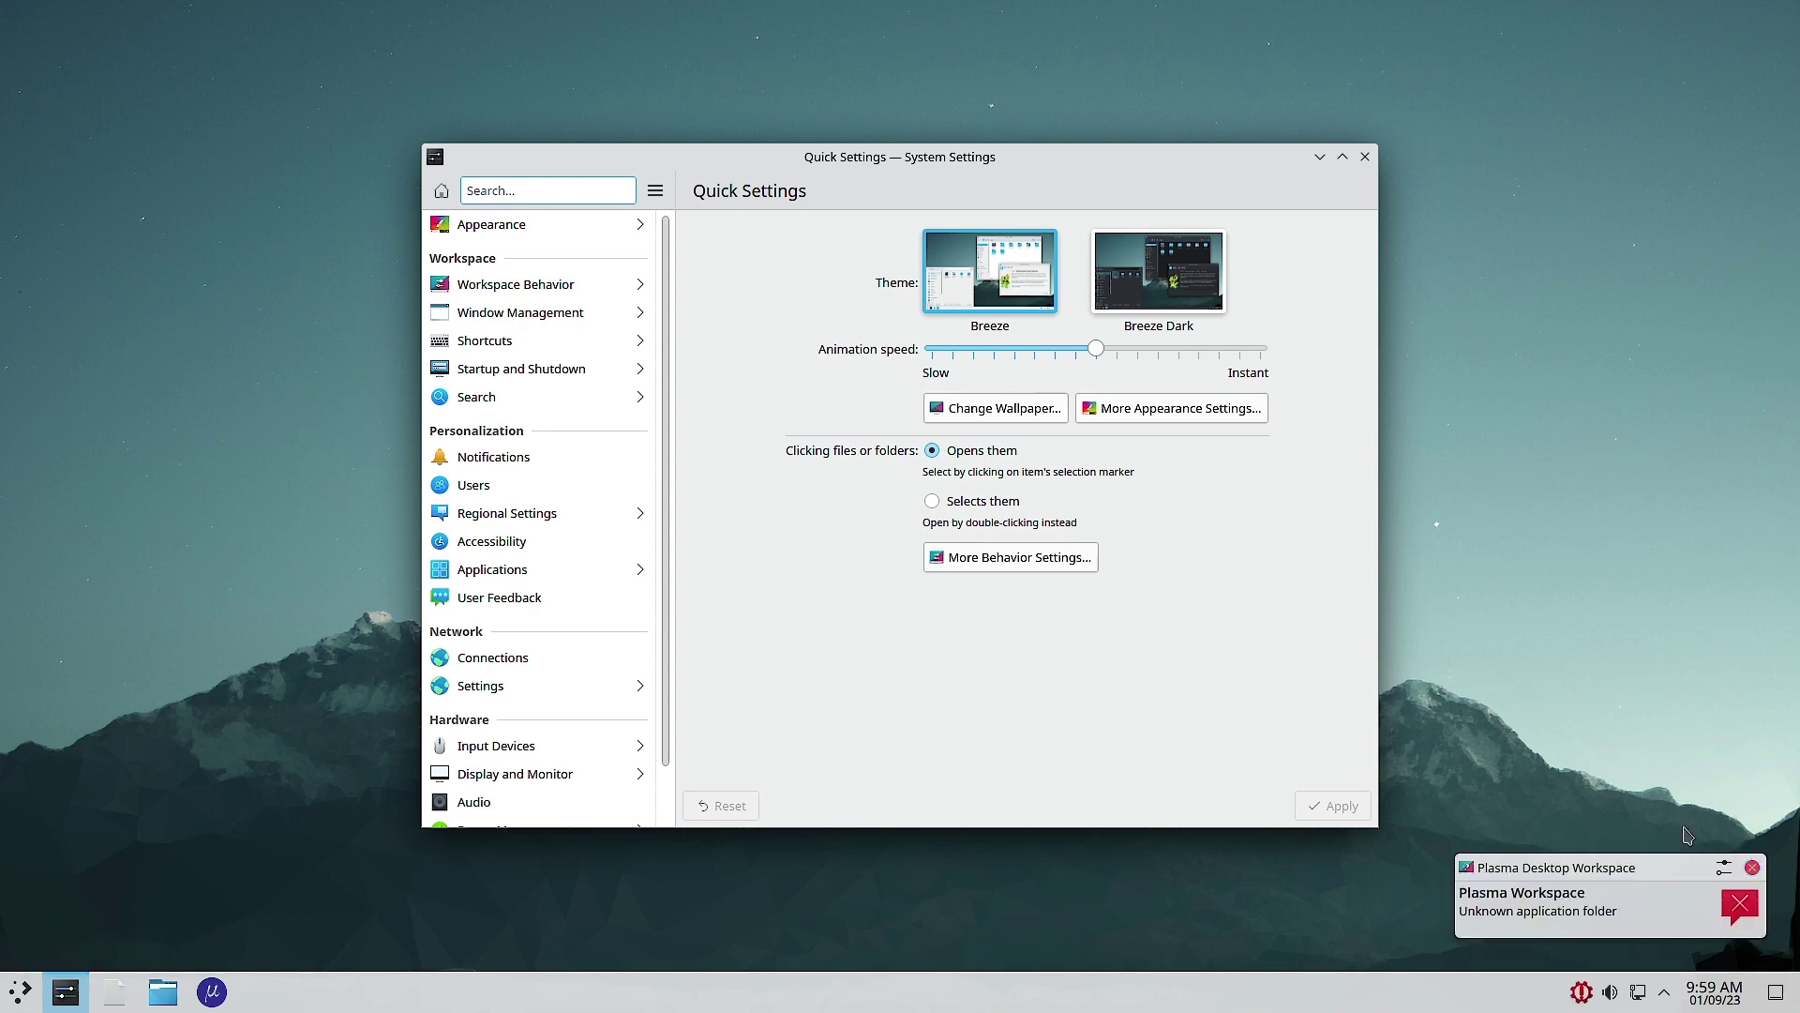
pyautogui.click(1372, 162)
pyautogui.click(1320, 157)
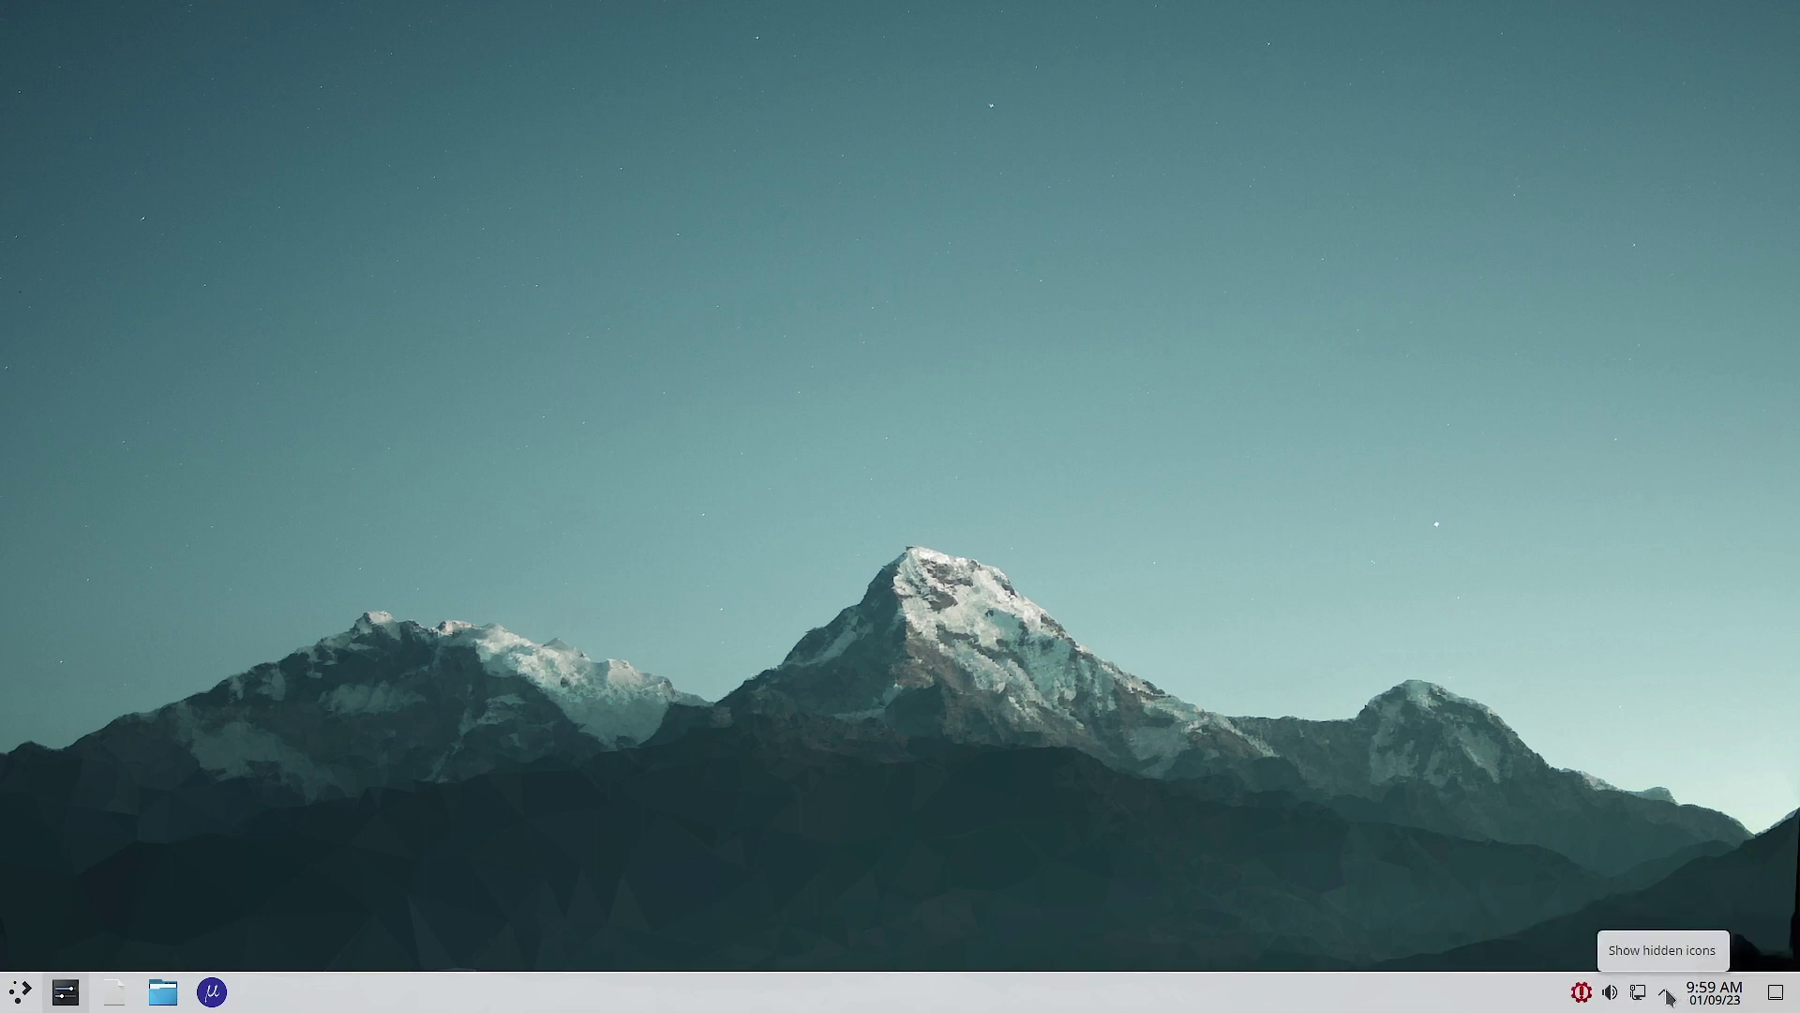
pyautogui.click(1666, 994)
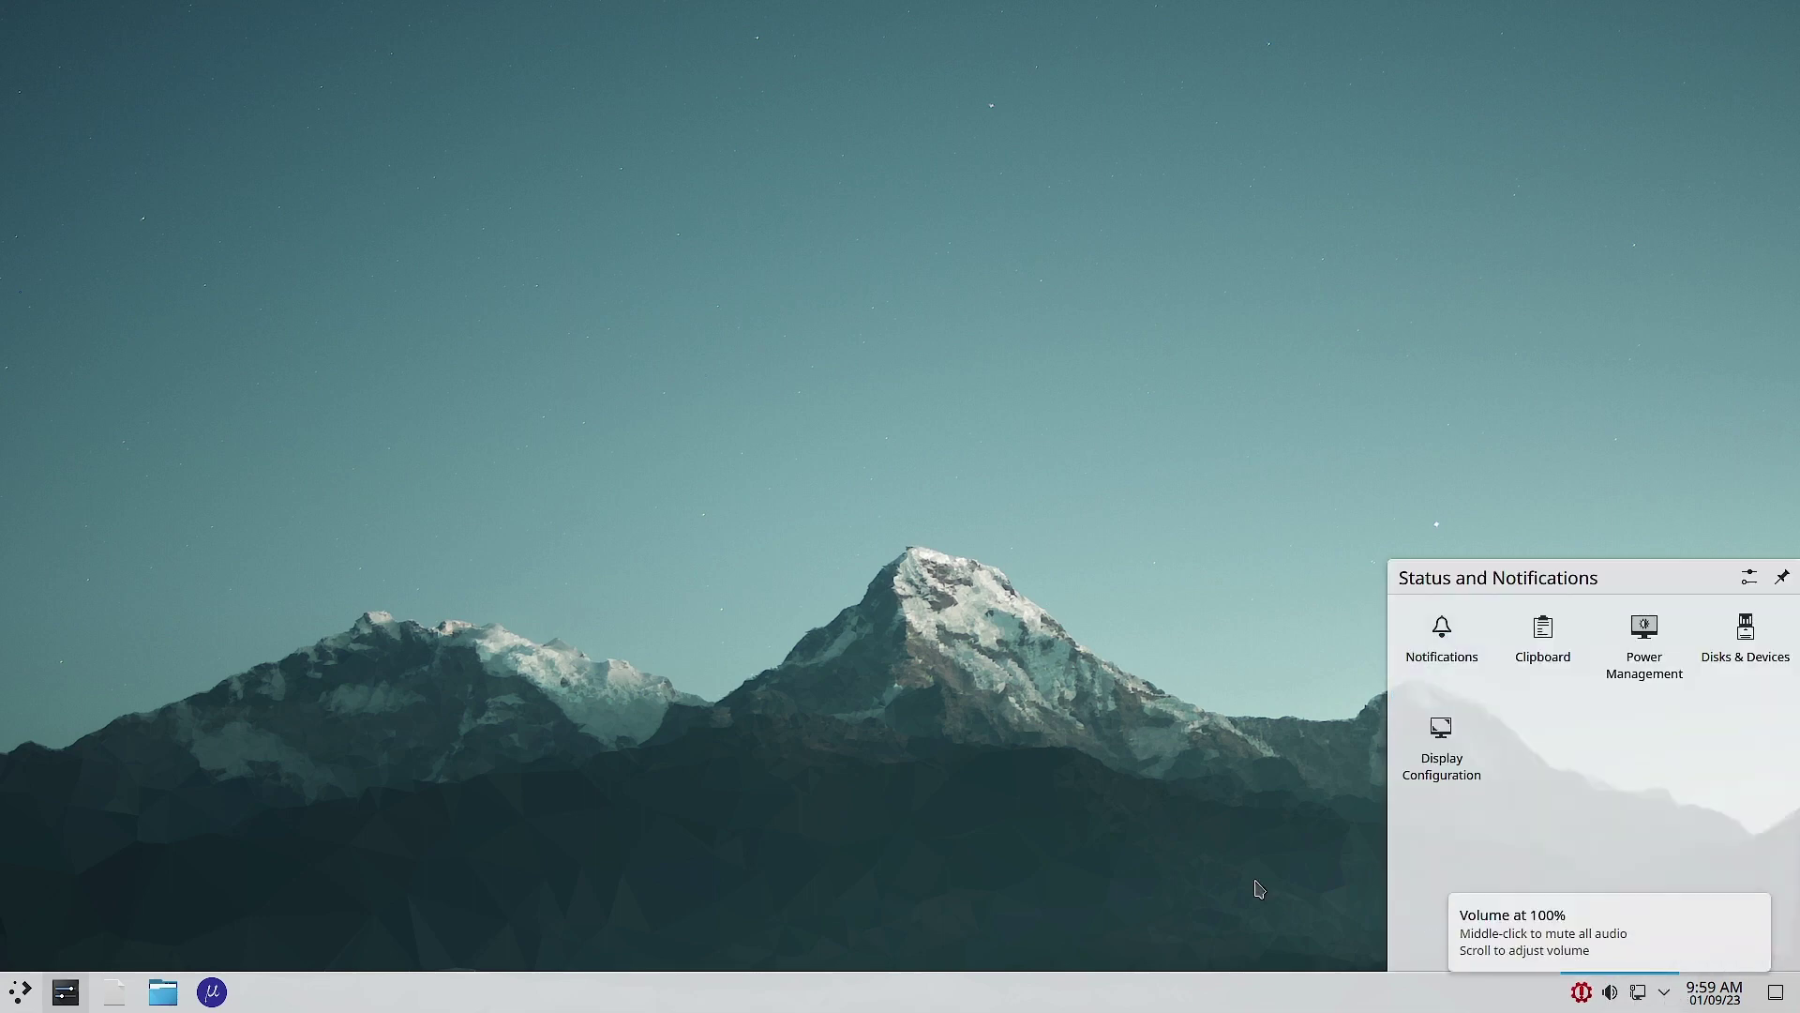
pyautogui.click(1147, 763)
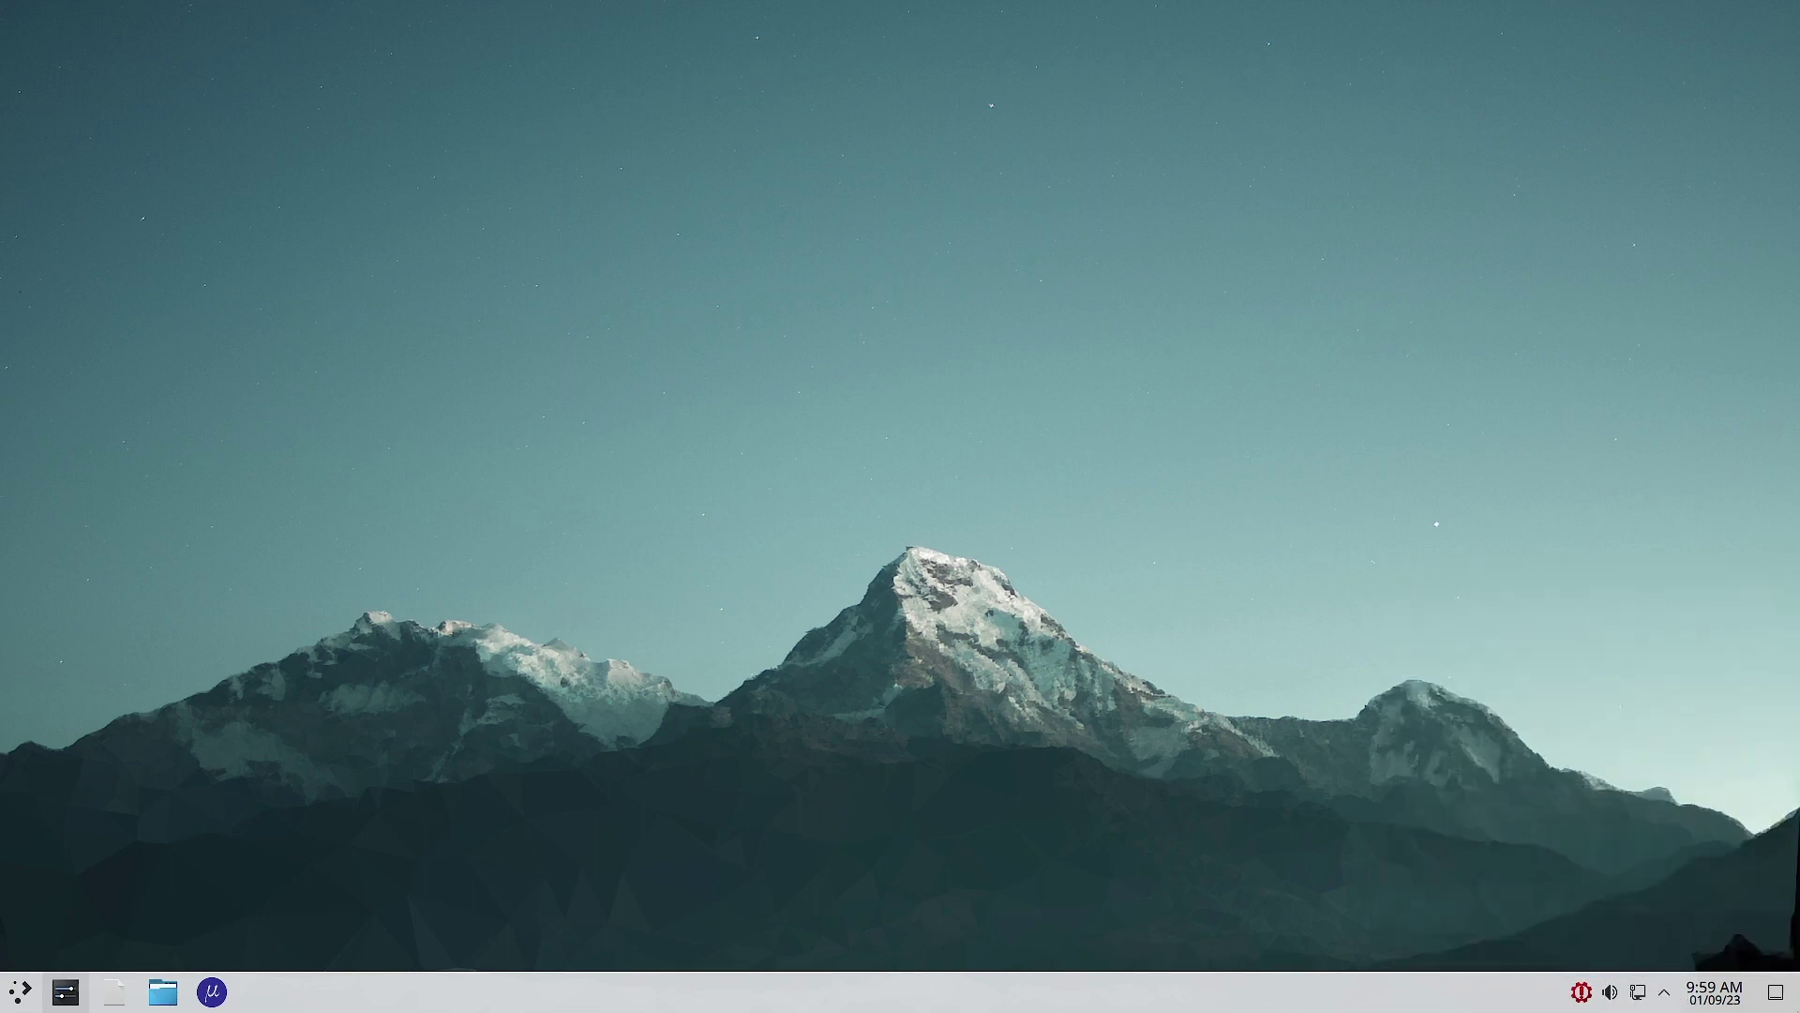
pyautogui.click(1735, 996)
pyautogui.click(1091, 820)
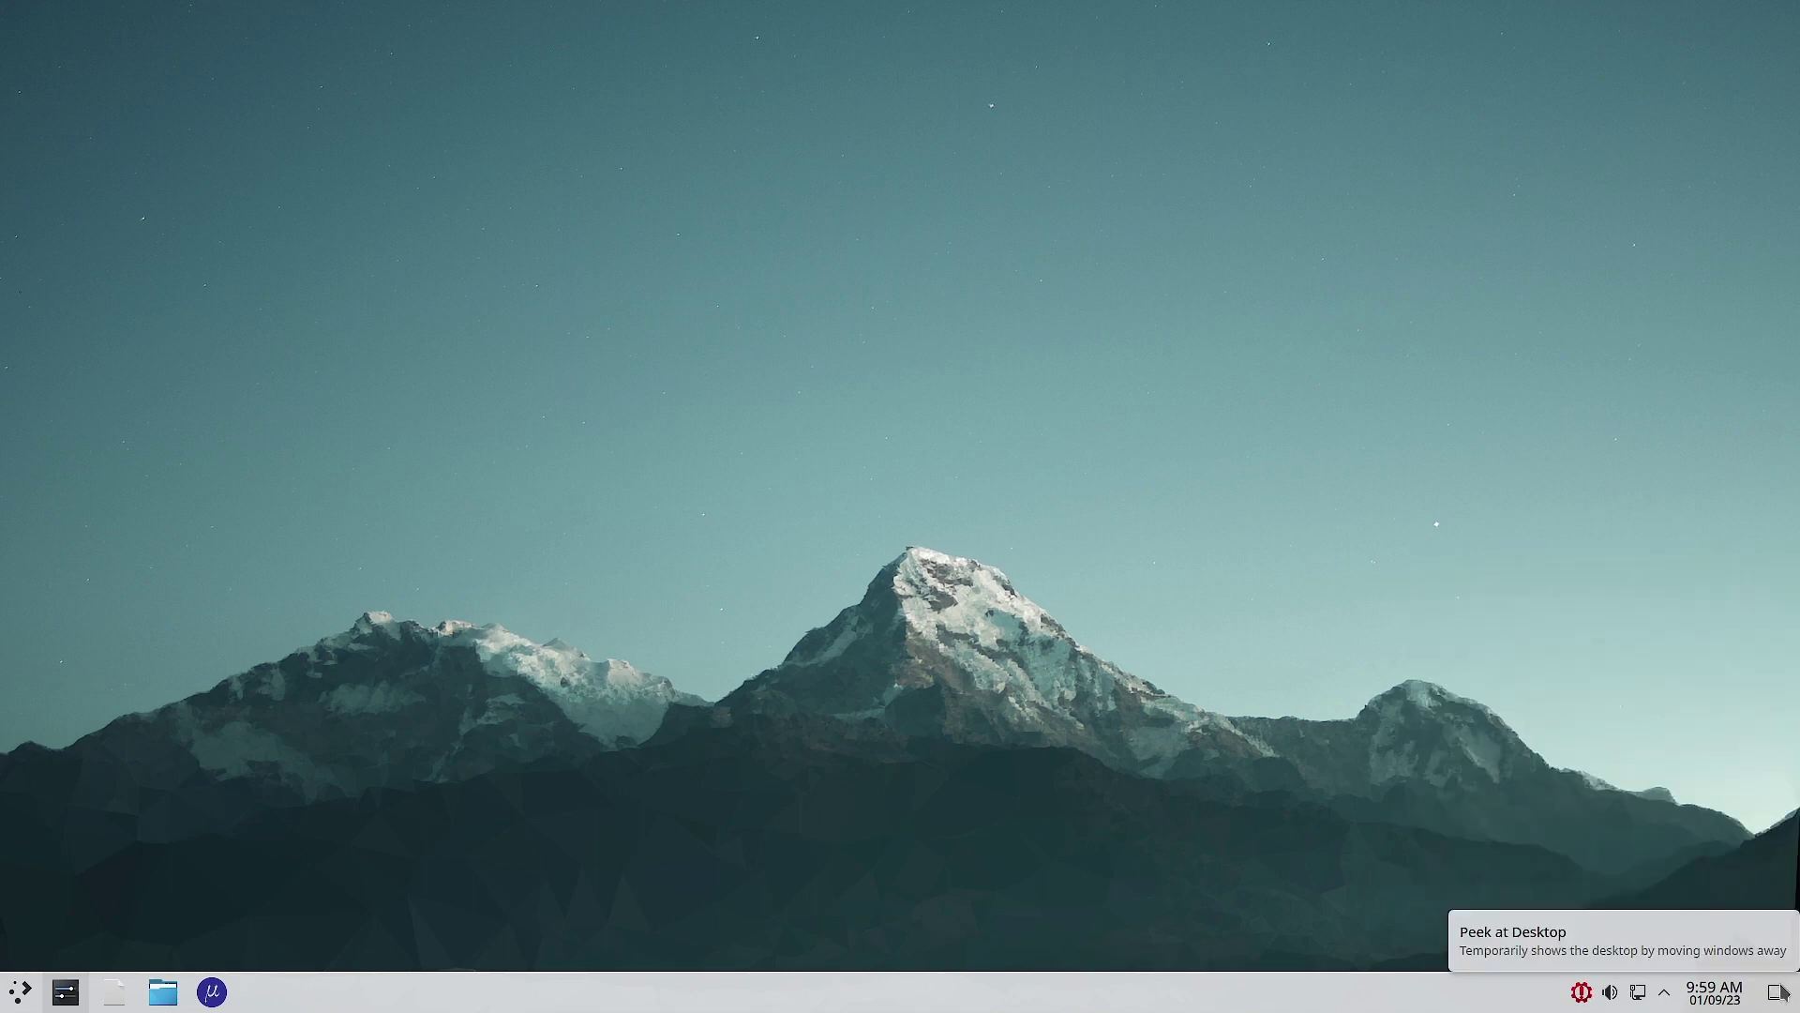
# Step: Browse the launcher's All Applications, Development, Internet, Multimedia and Settings categories
pyautogui.click(16, 1002)
pyautogui.click(94, 593)
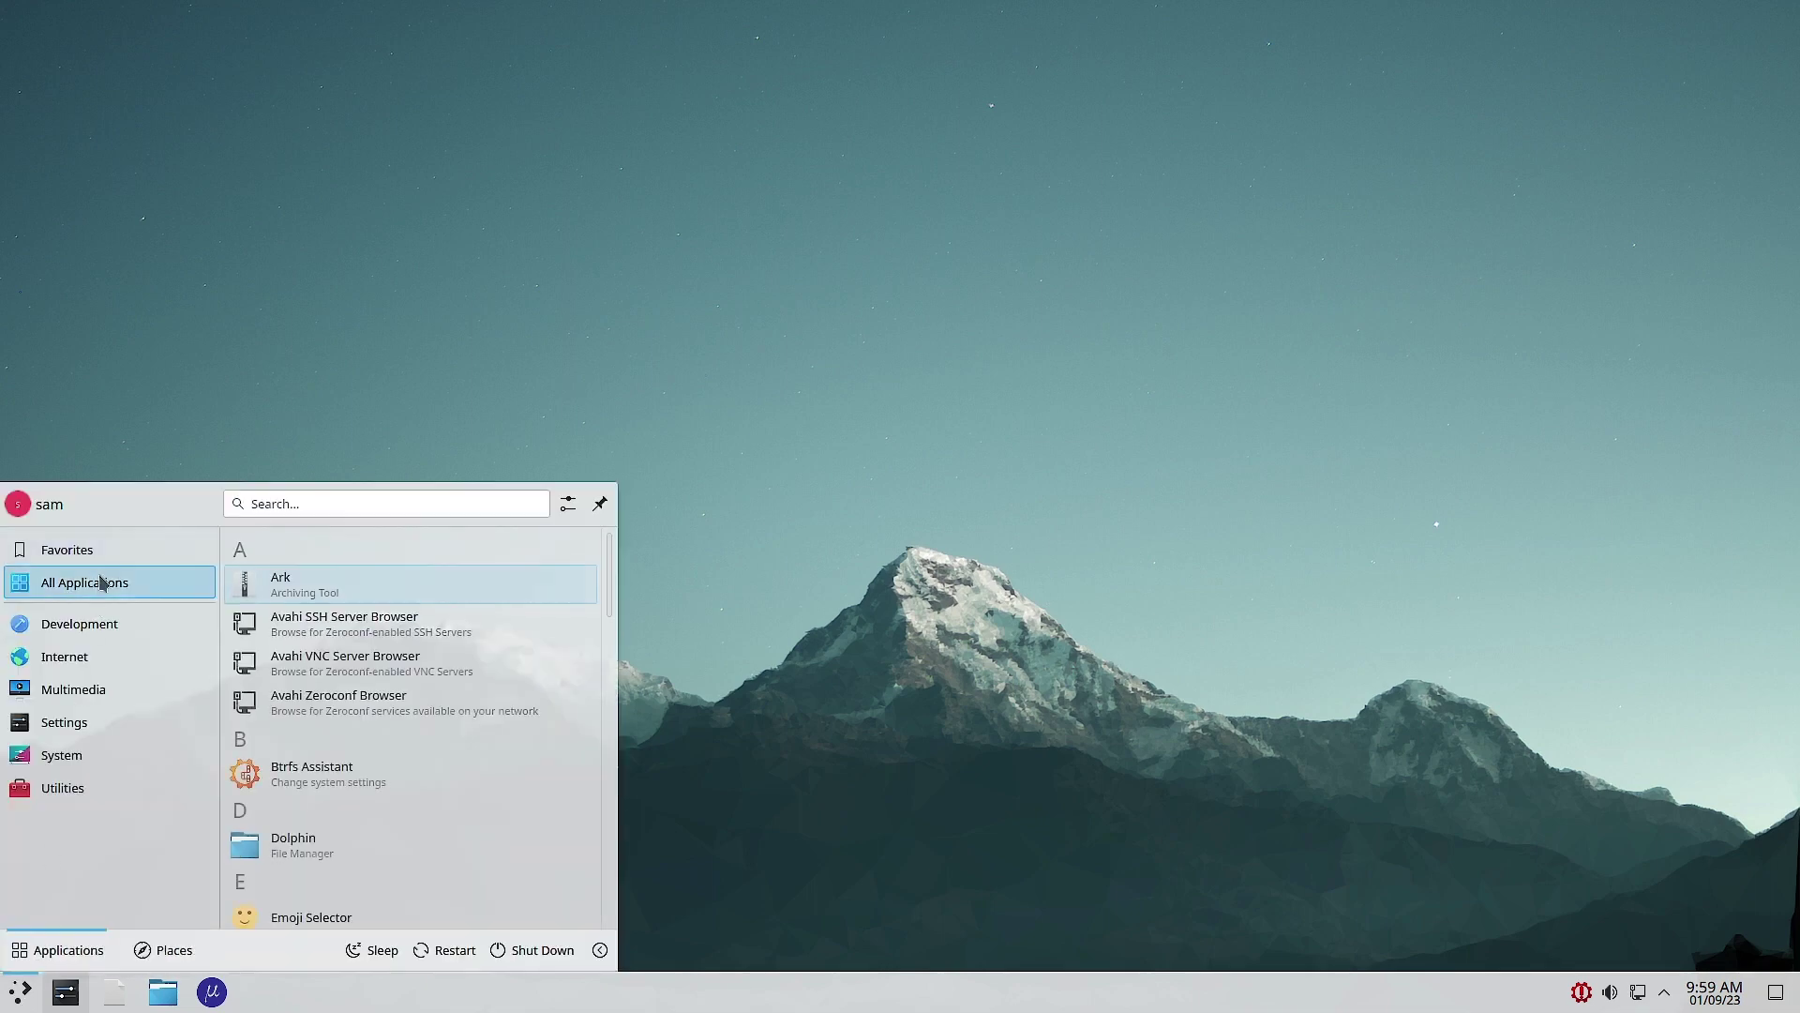
pyautogui.click(83, 627)
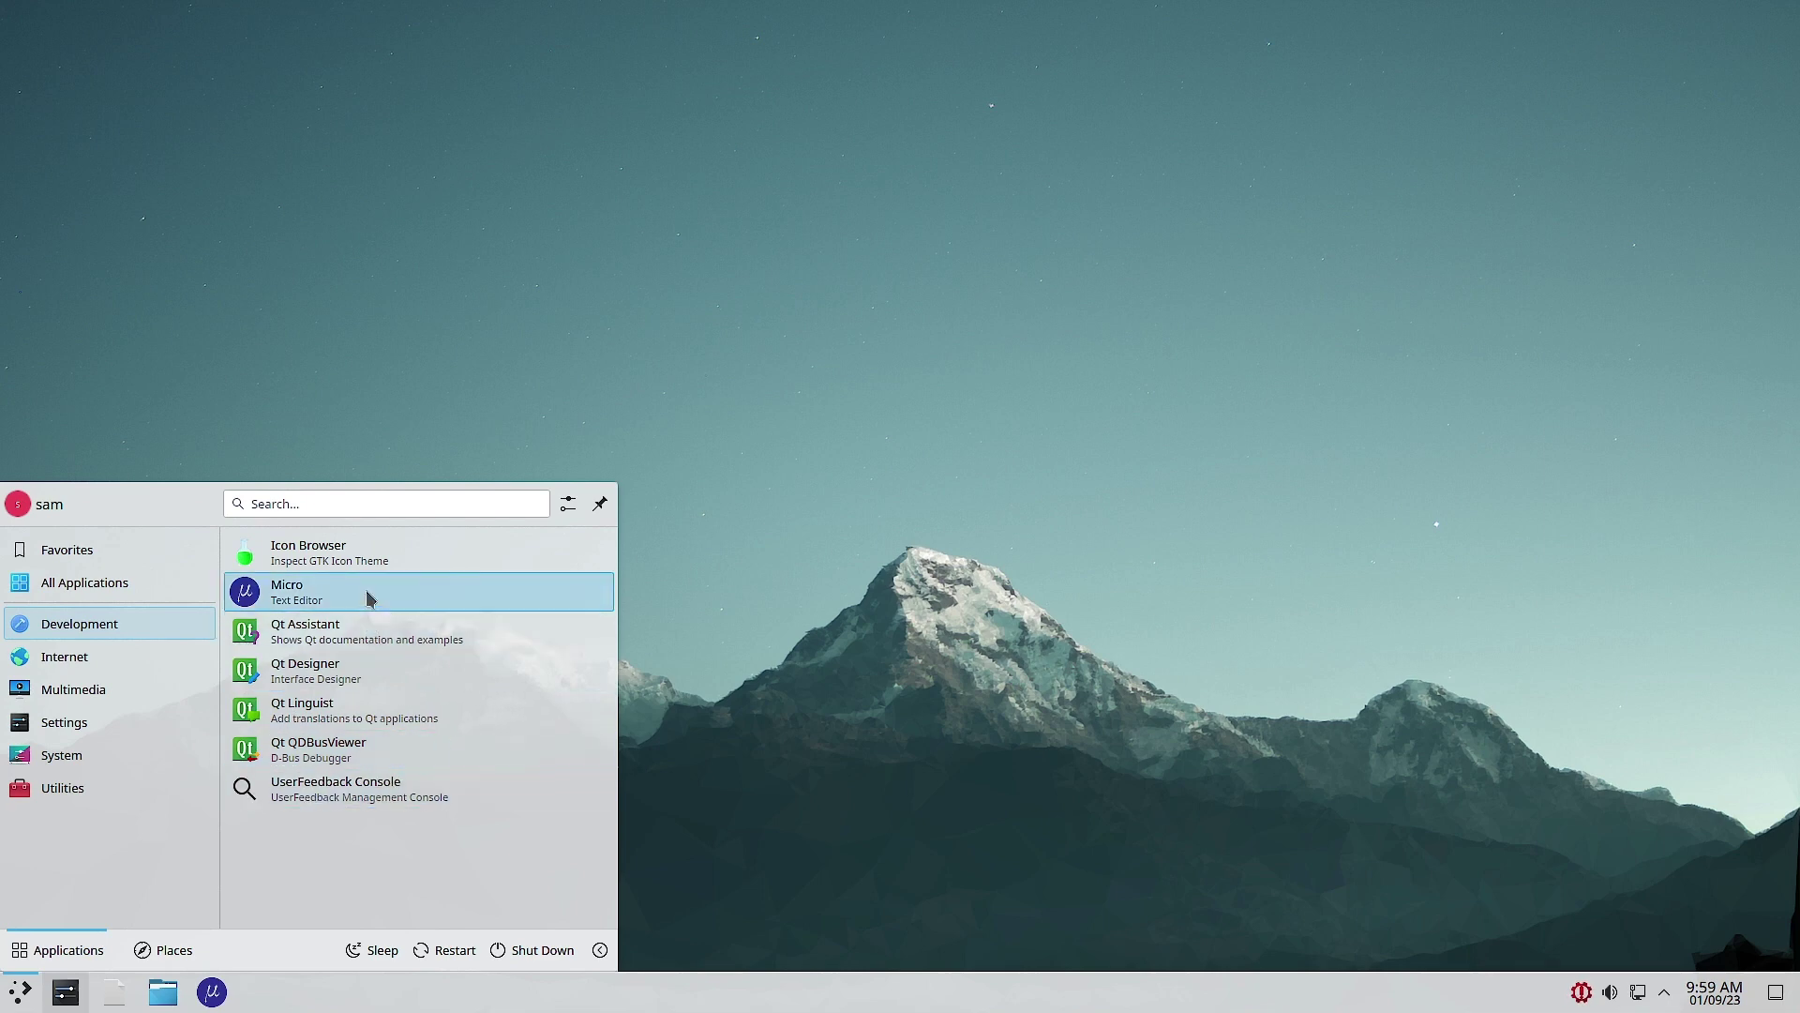
pyautogui.click(85, 582)
pyautogui.click(67, 658)
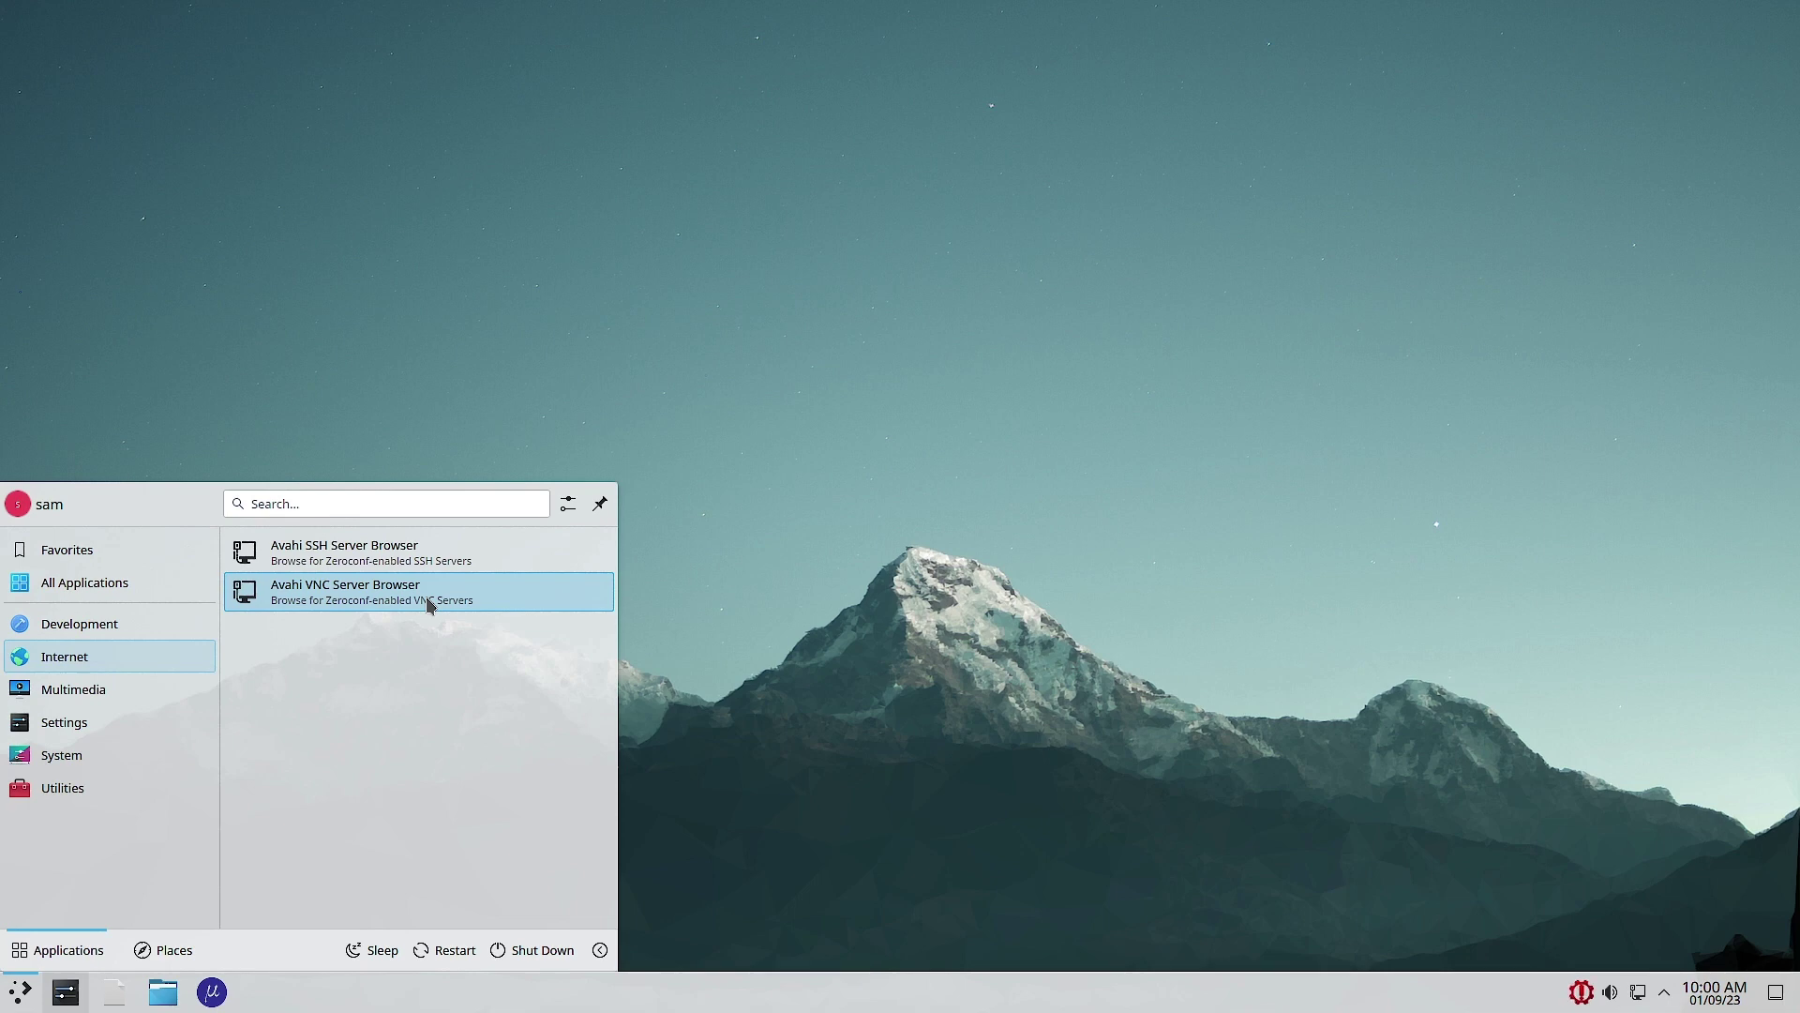
pyautogui.click(103, 692)
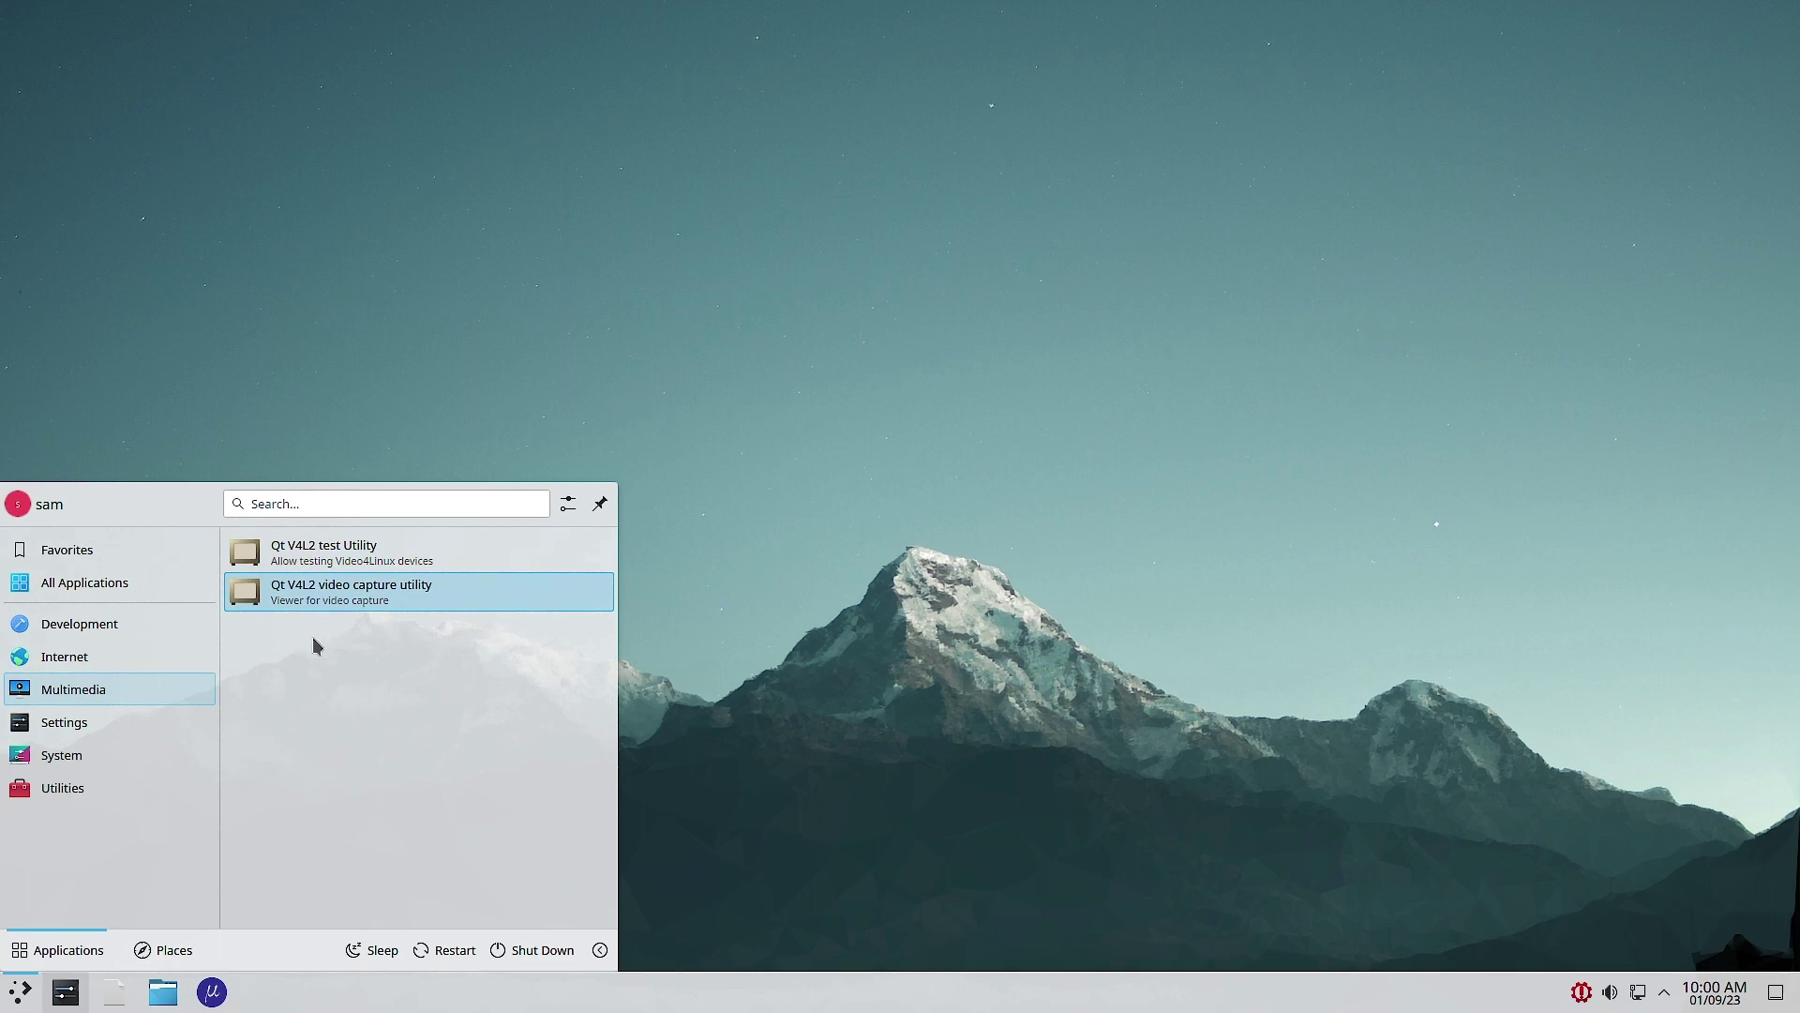
pyautogui.click(82, 733)
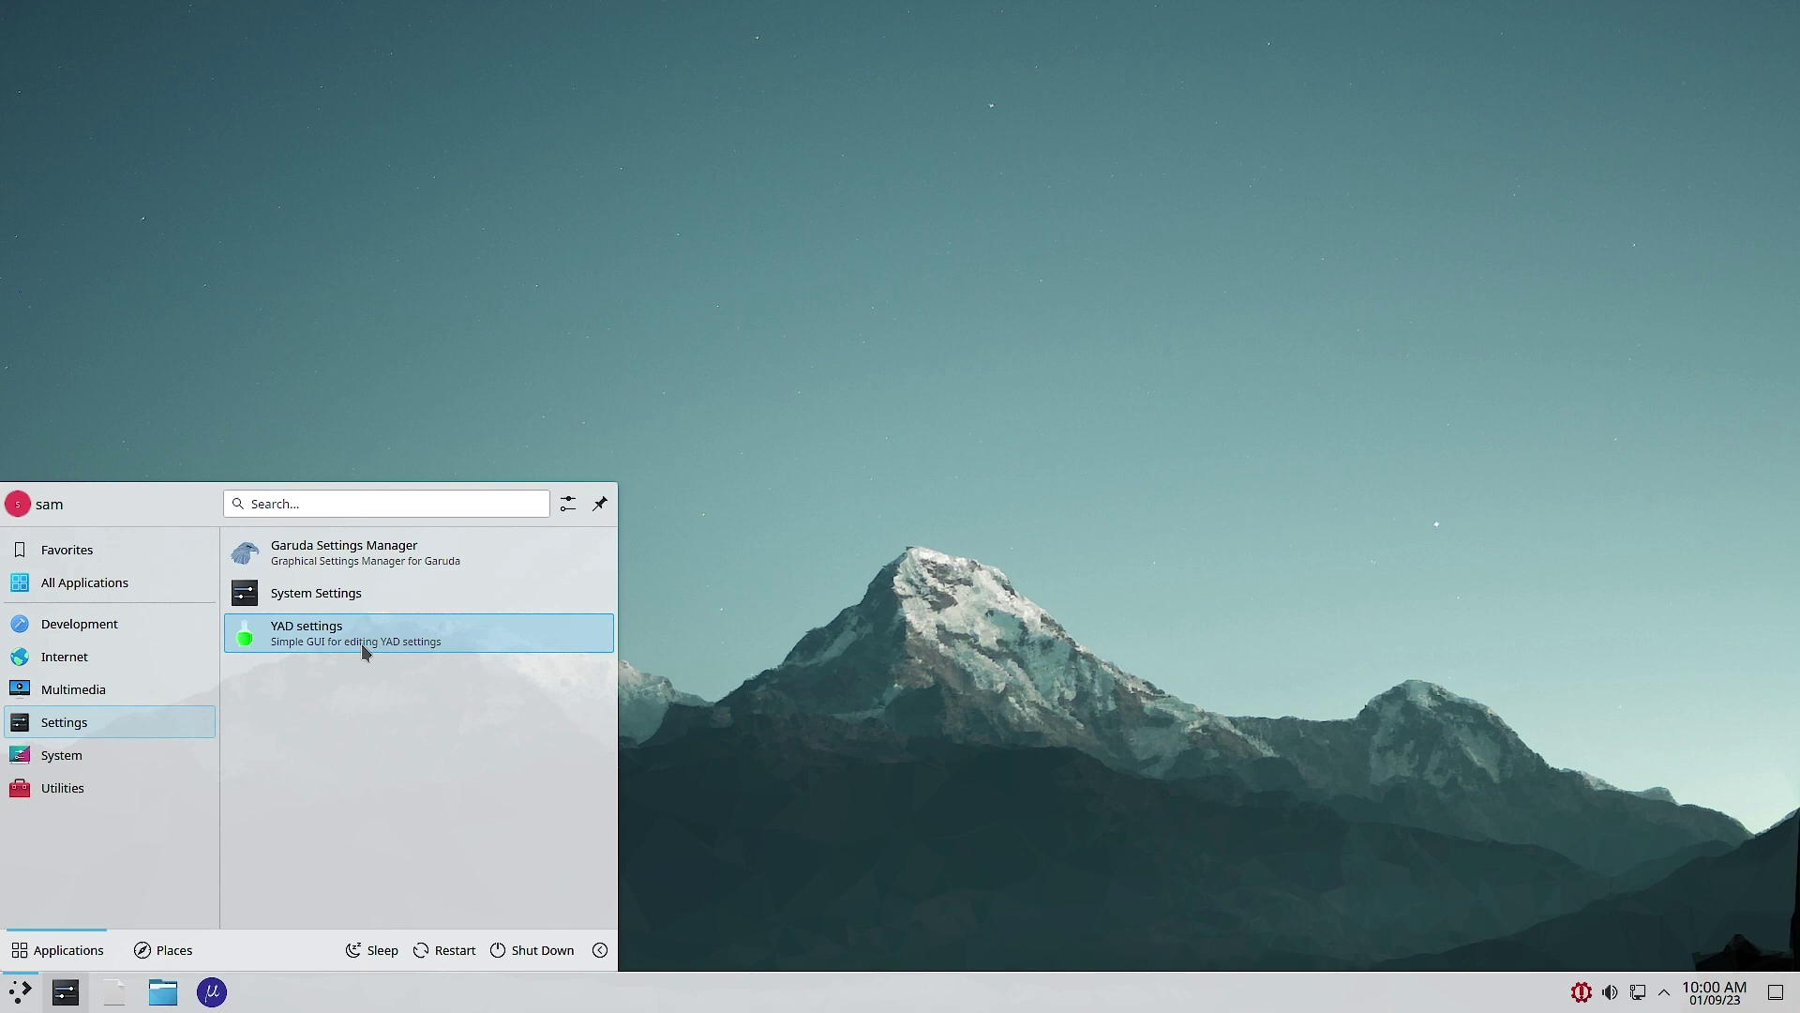
# Step: Start the Htop process viewer from the System category
pyautogui.moveTo(154, 755)
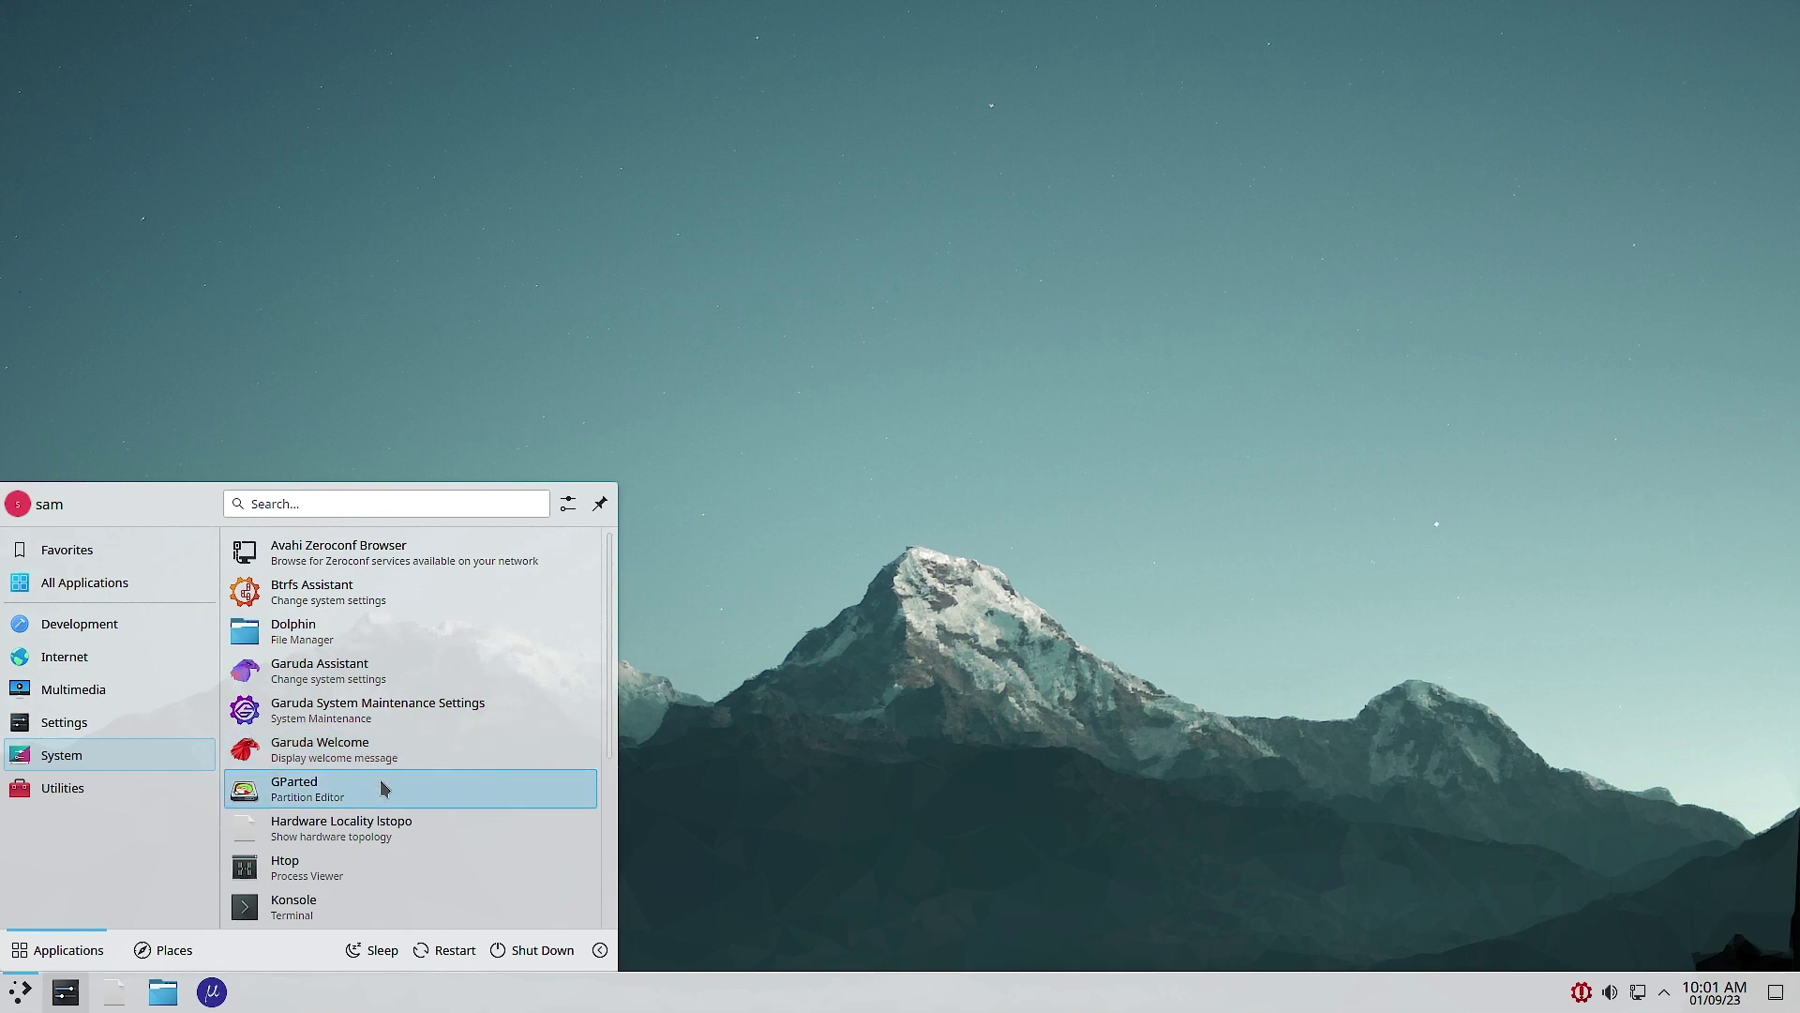
pyautogui.scroll(-1, 375, 806)
pyautogui.scroll(-1, 375, 806)
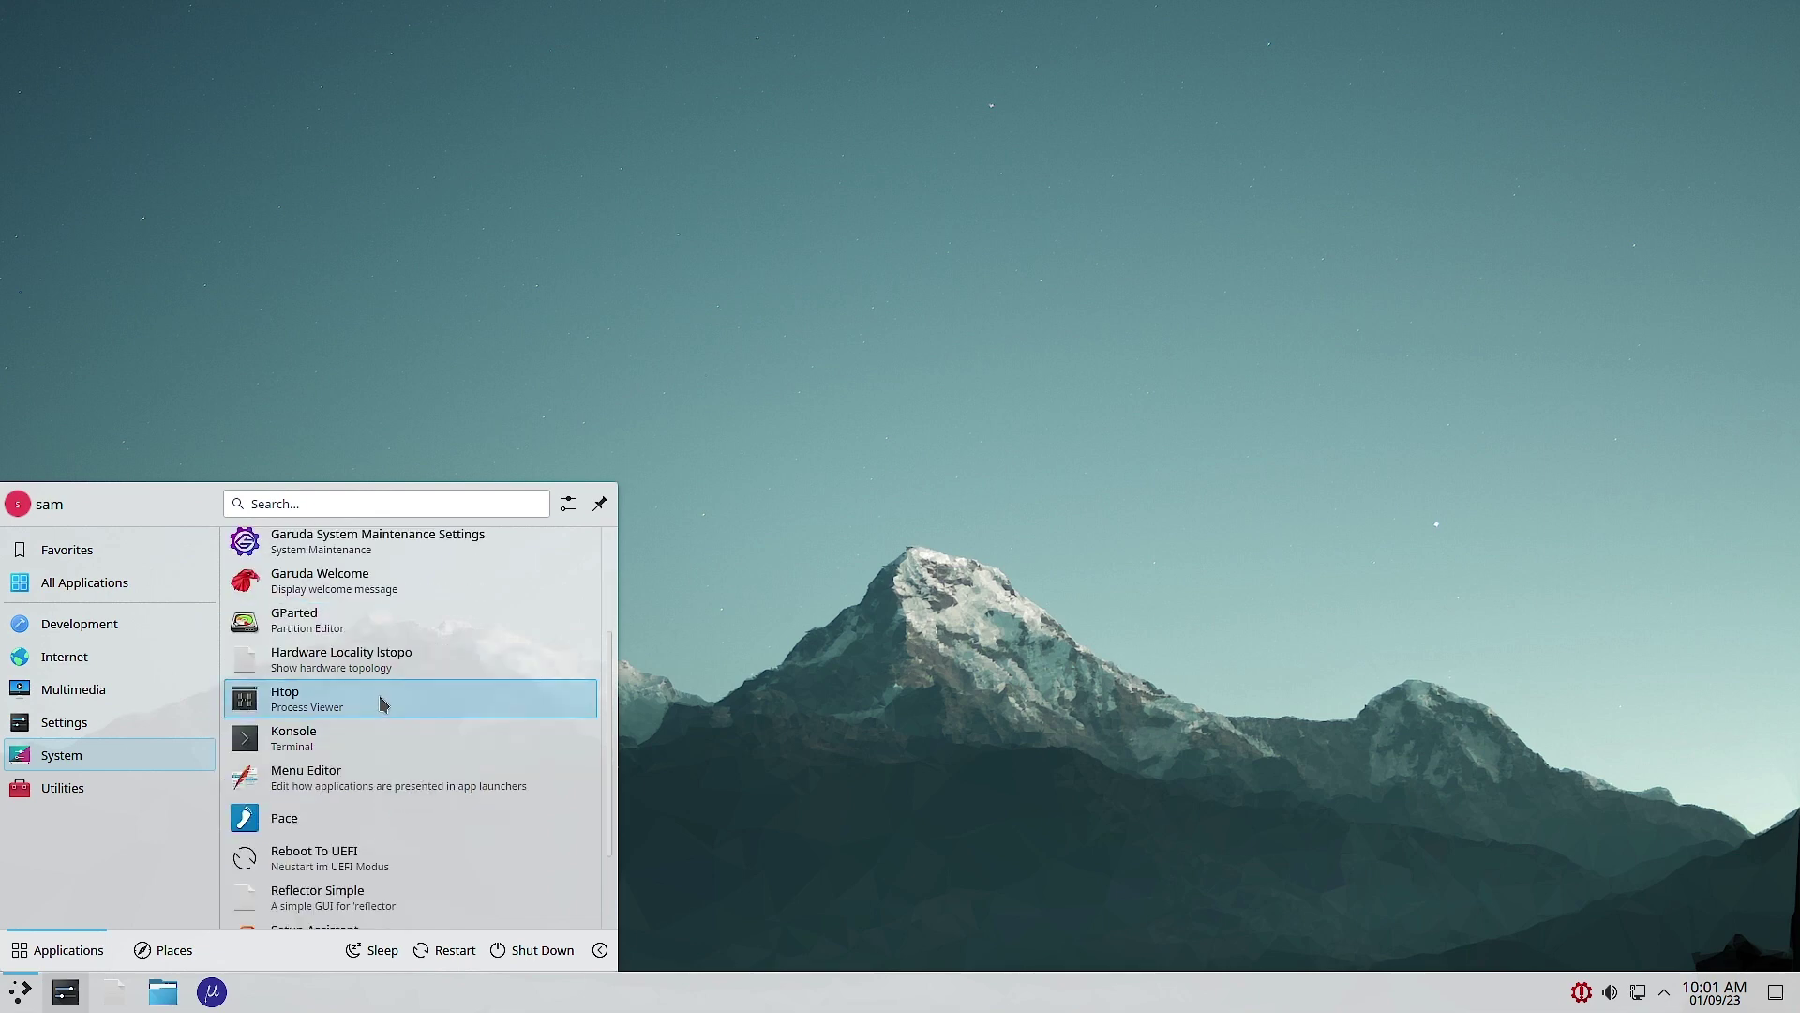
pyautogui.click(301, 701)
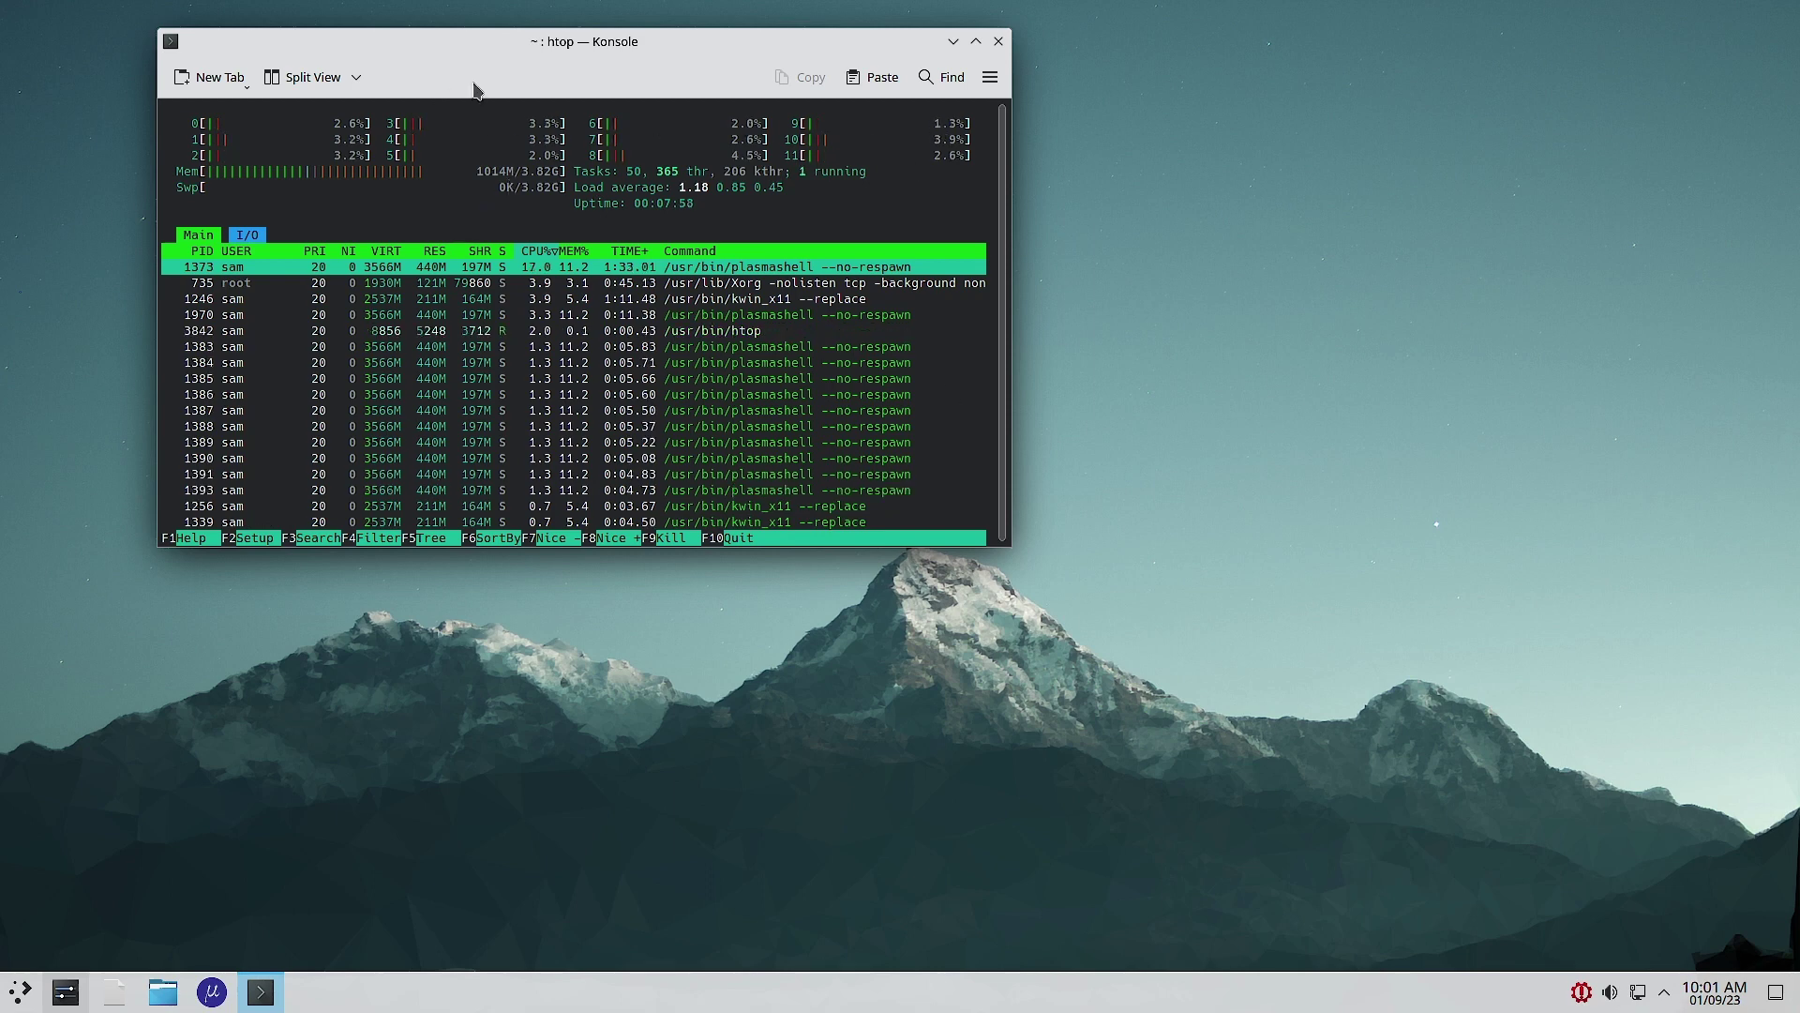
# Step: Nudge the htop window down-right, open and dismiss the launcher, then close Konsole
pyautogui.moveTo(519, 47); pyautogui.dragTo(556, 77)
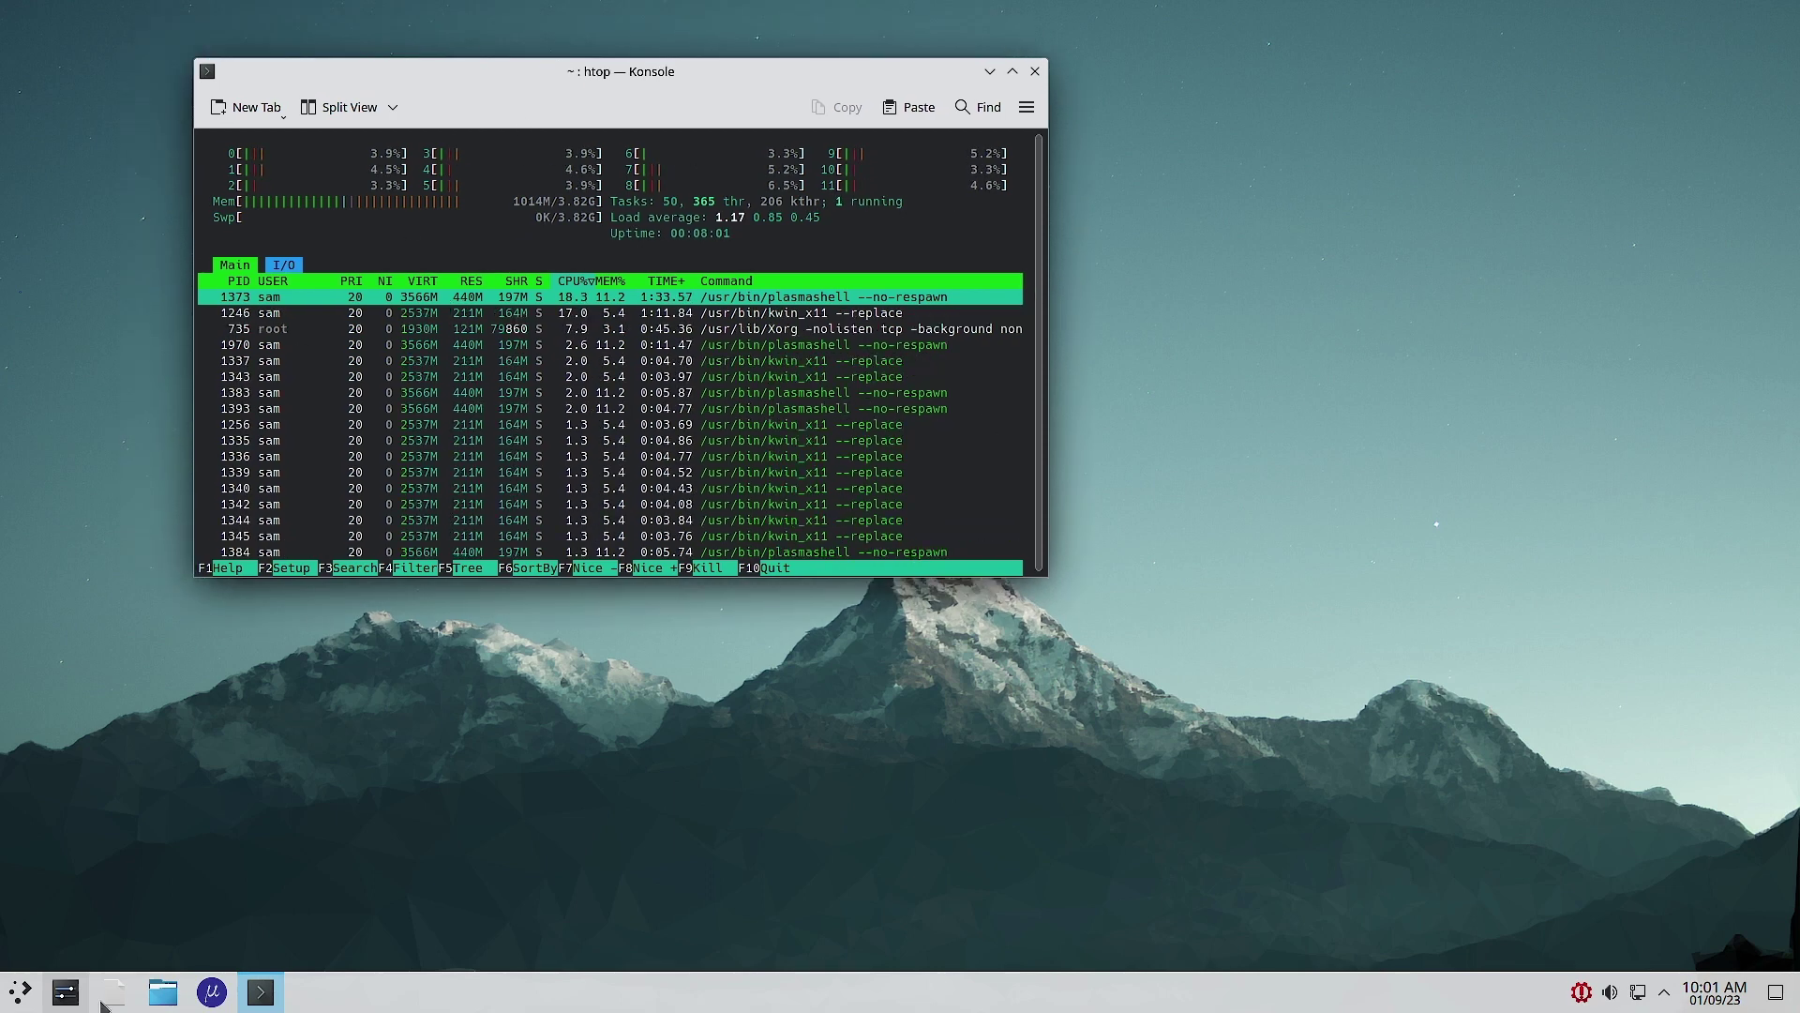
pyautogui.click(20, 991)
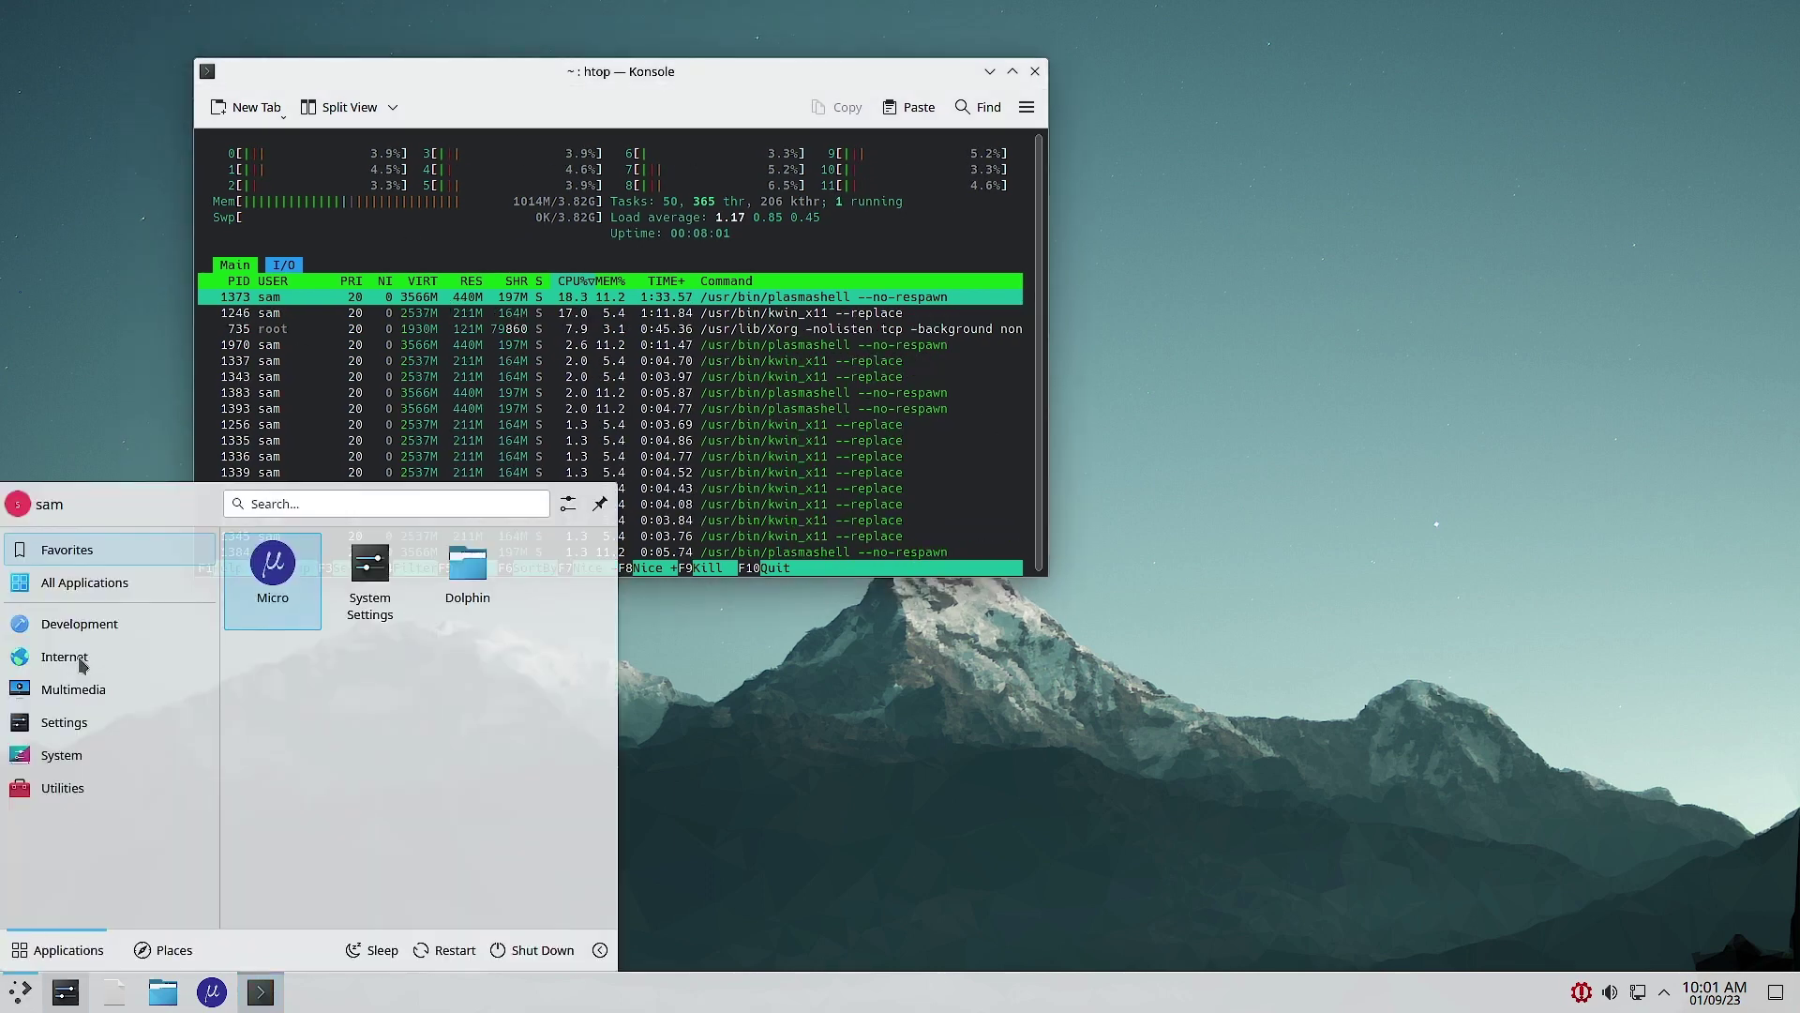
pyautogui.click(914, 837)
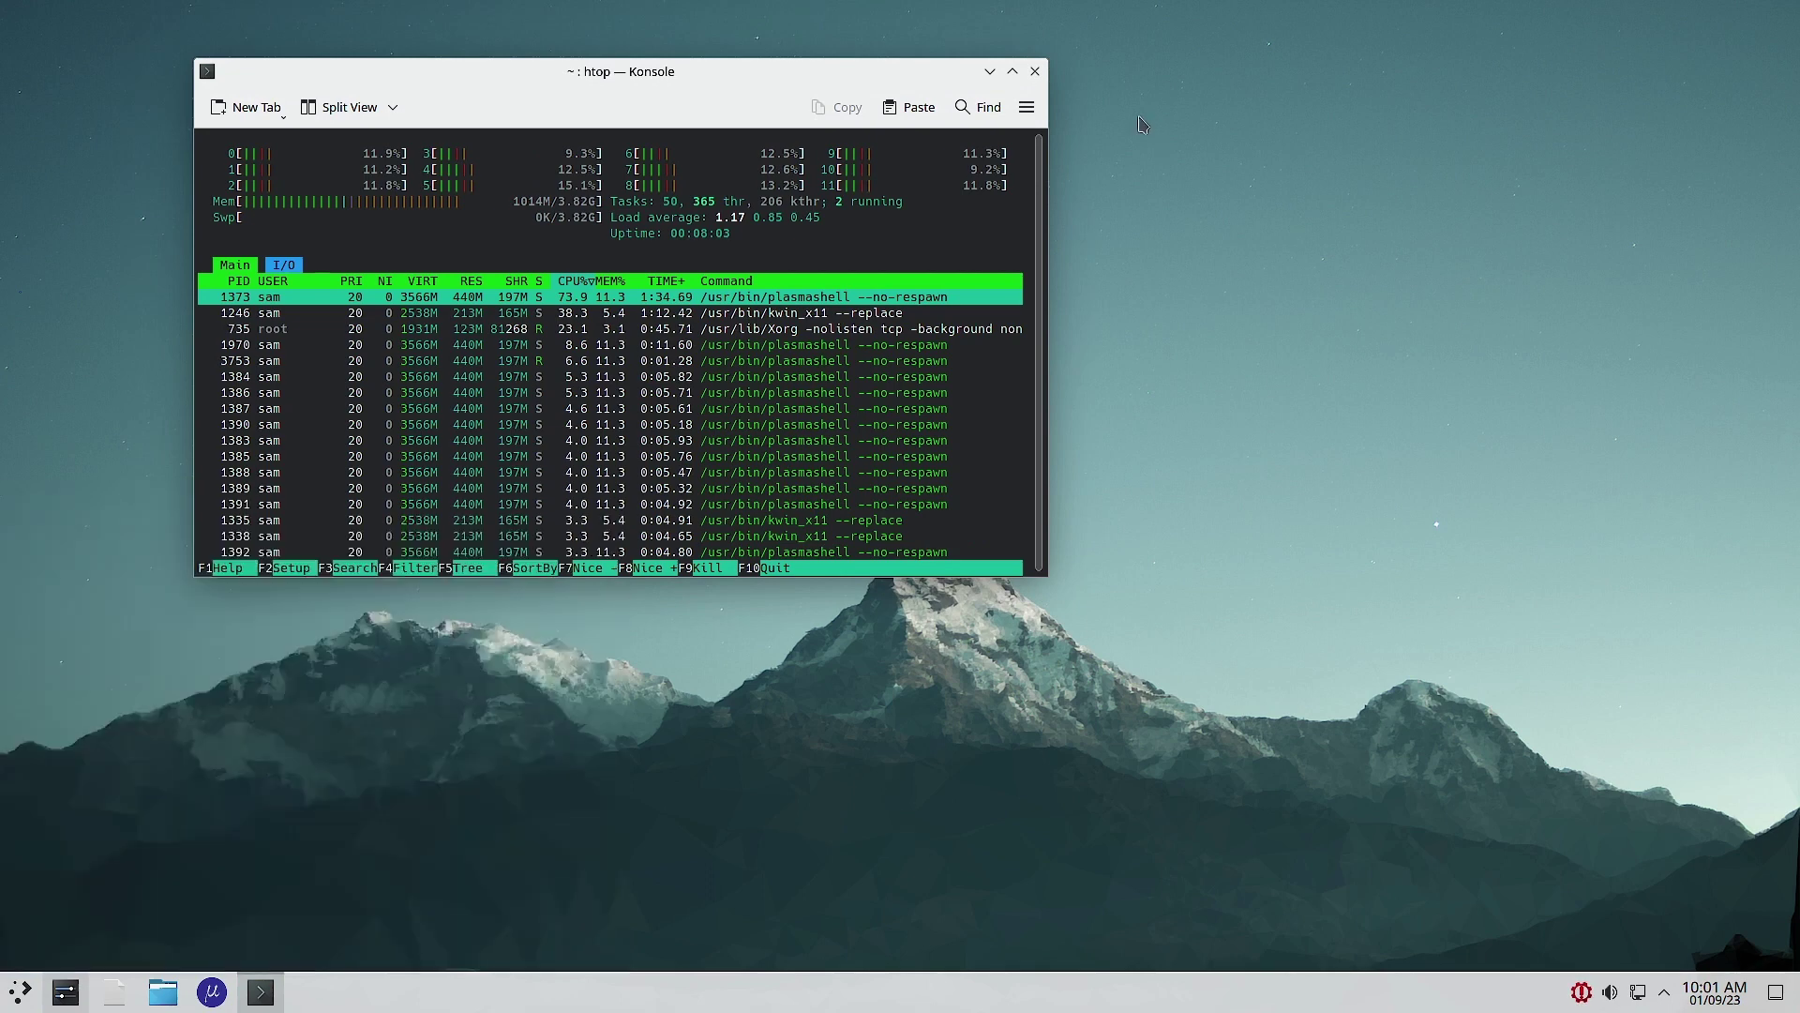
pyautogui.click(1036, 73)
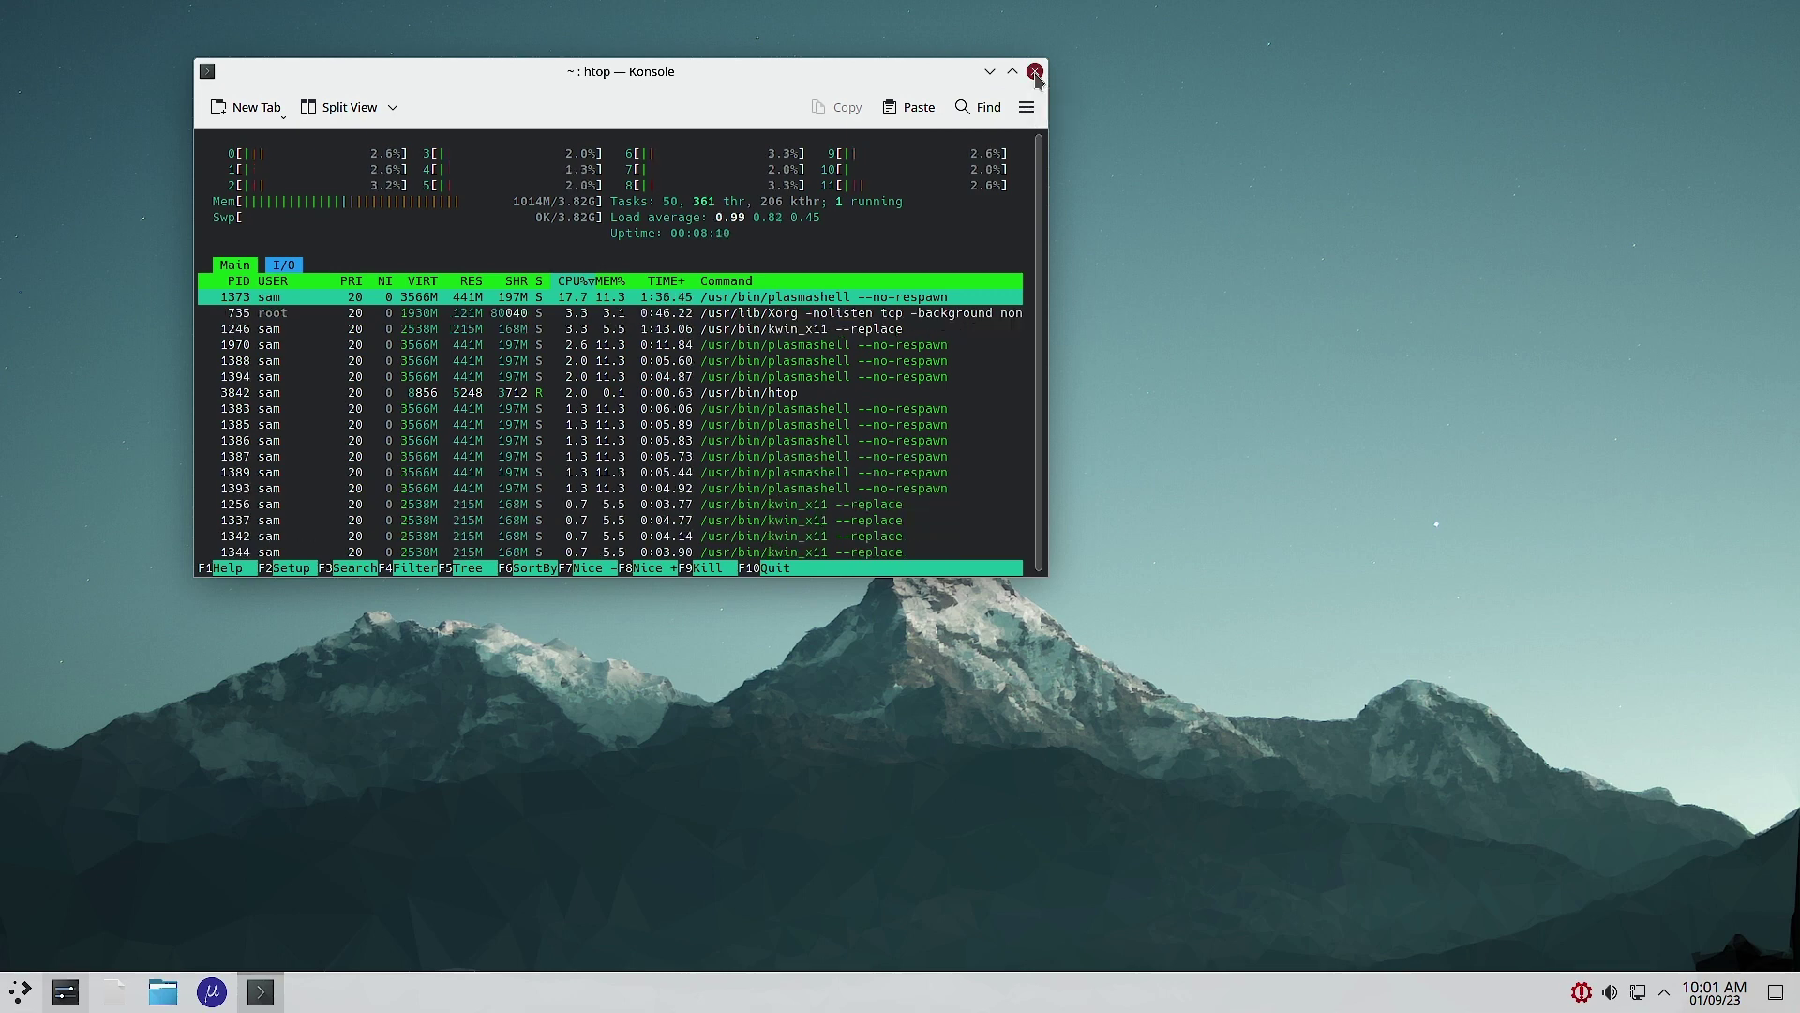
pyautogui.click(6, 1005)
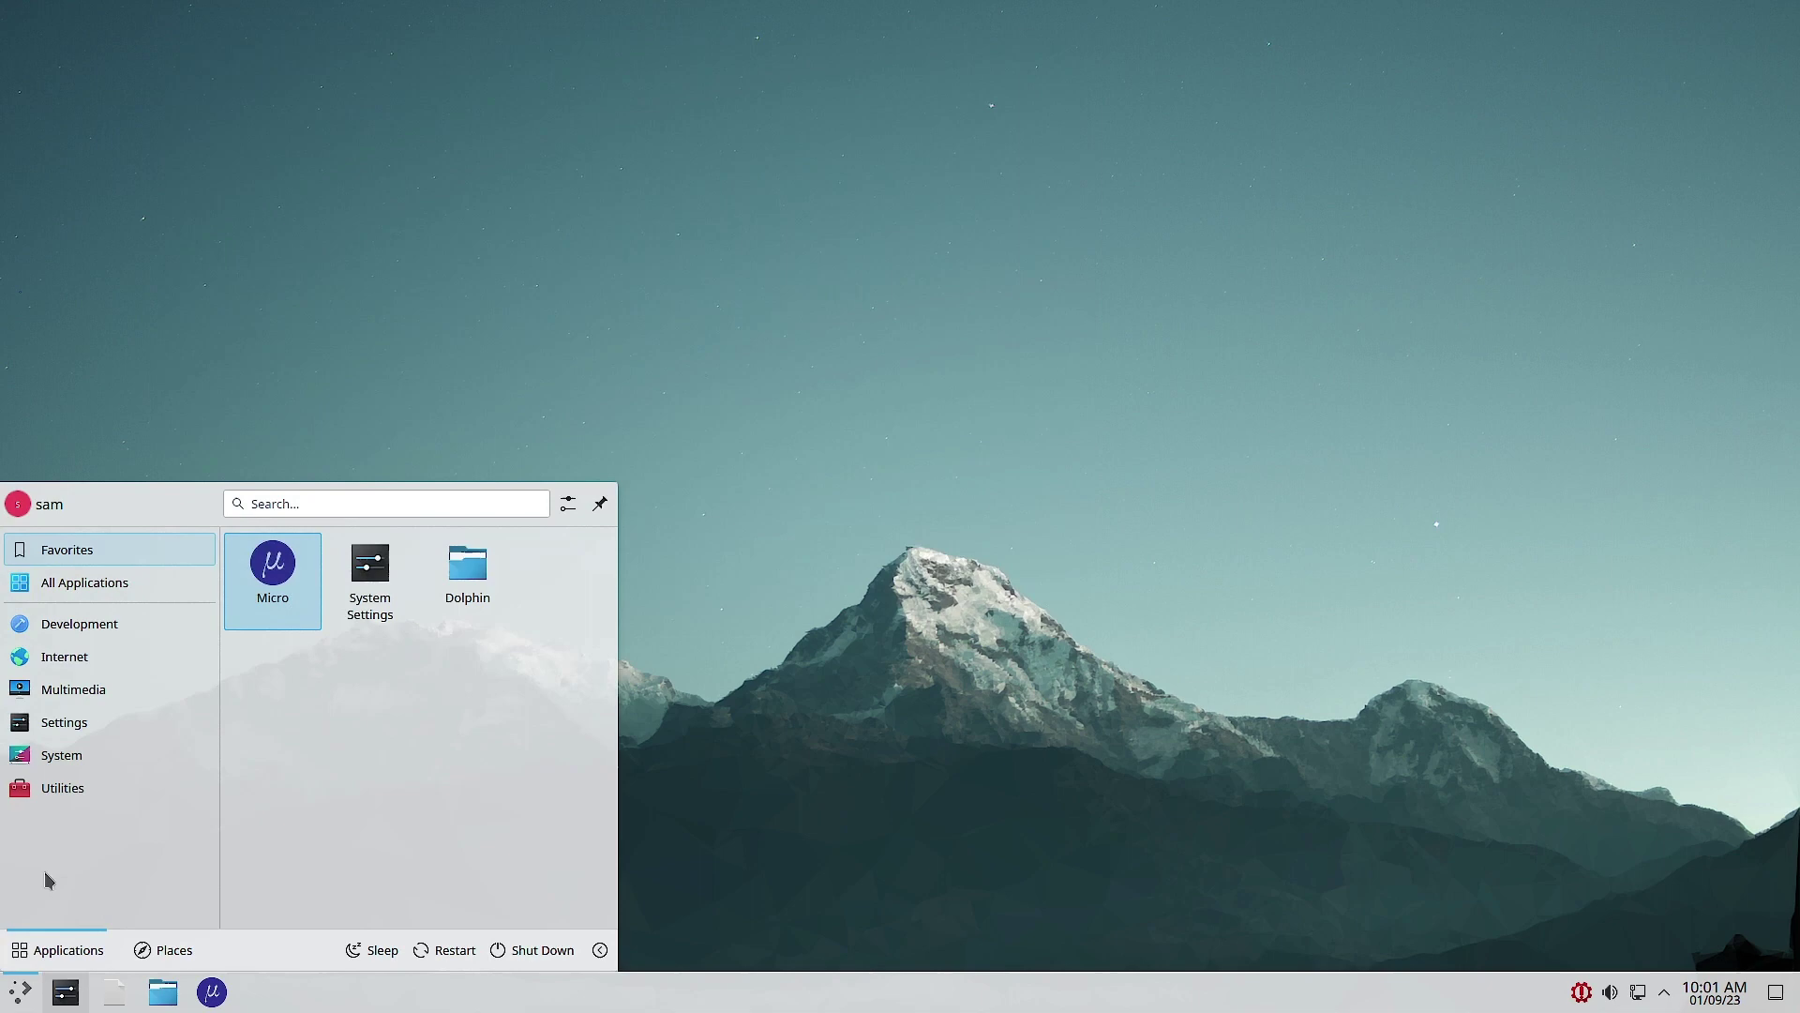
pyautogui.moveTo(86, 799)
pyautogui.moveTo(92, 757)
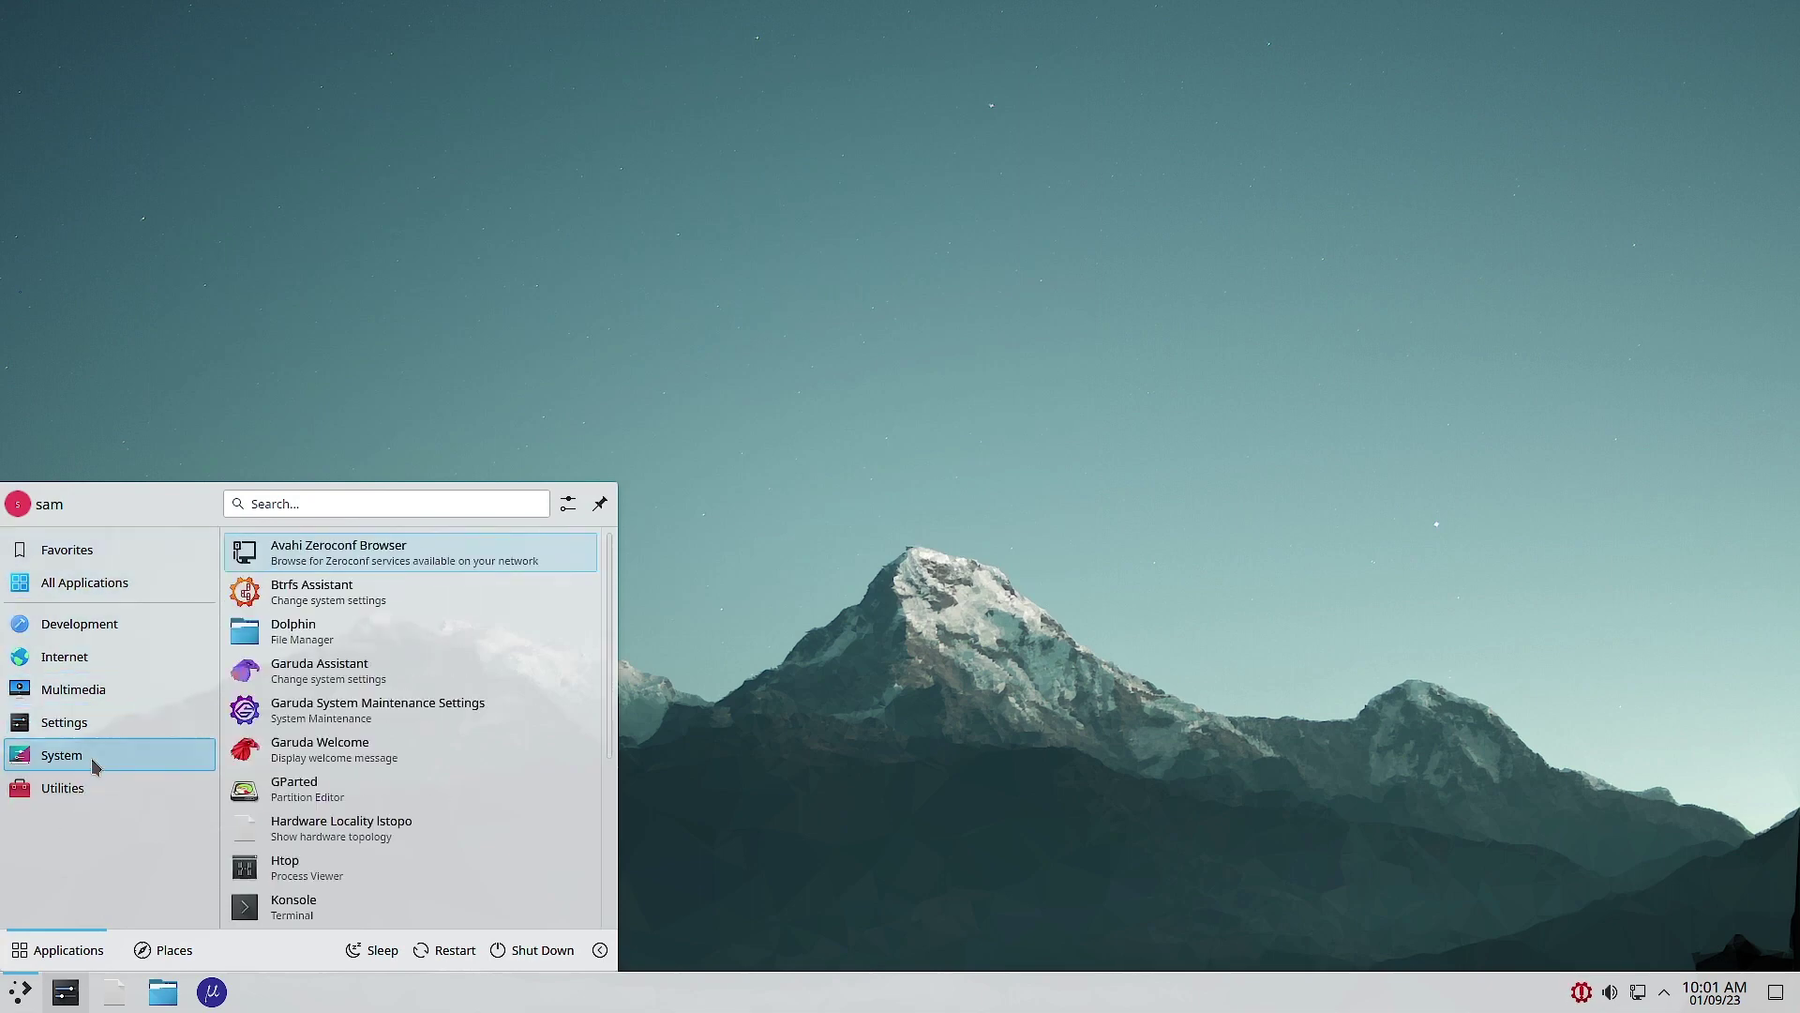
pyautogui.scroll(-1, 419, 834)
pyautogui.scroll(-2, 419, 833)
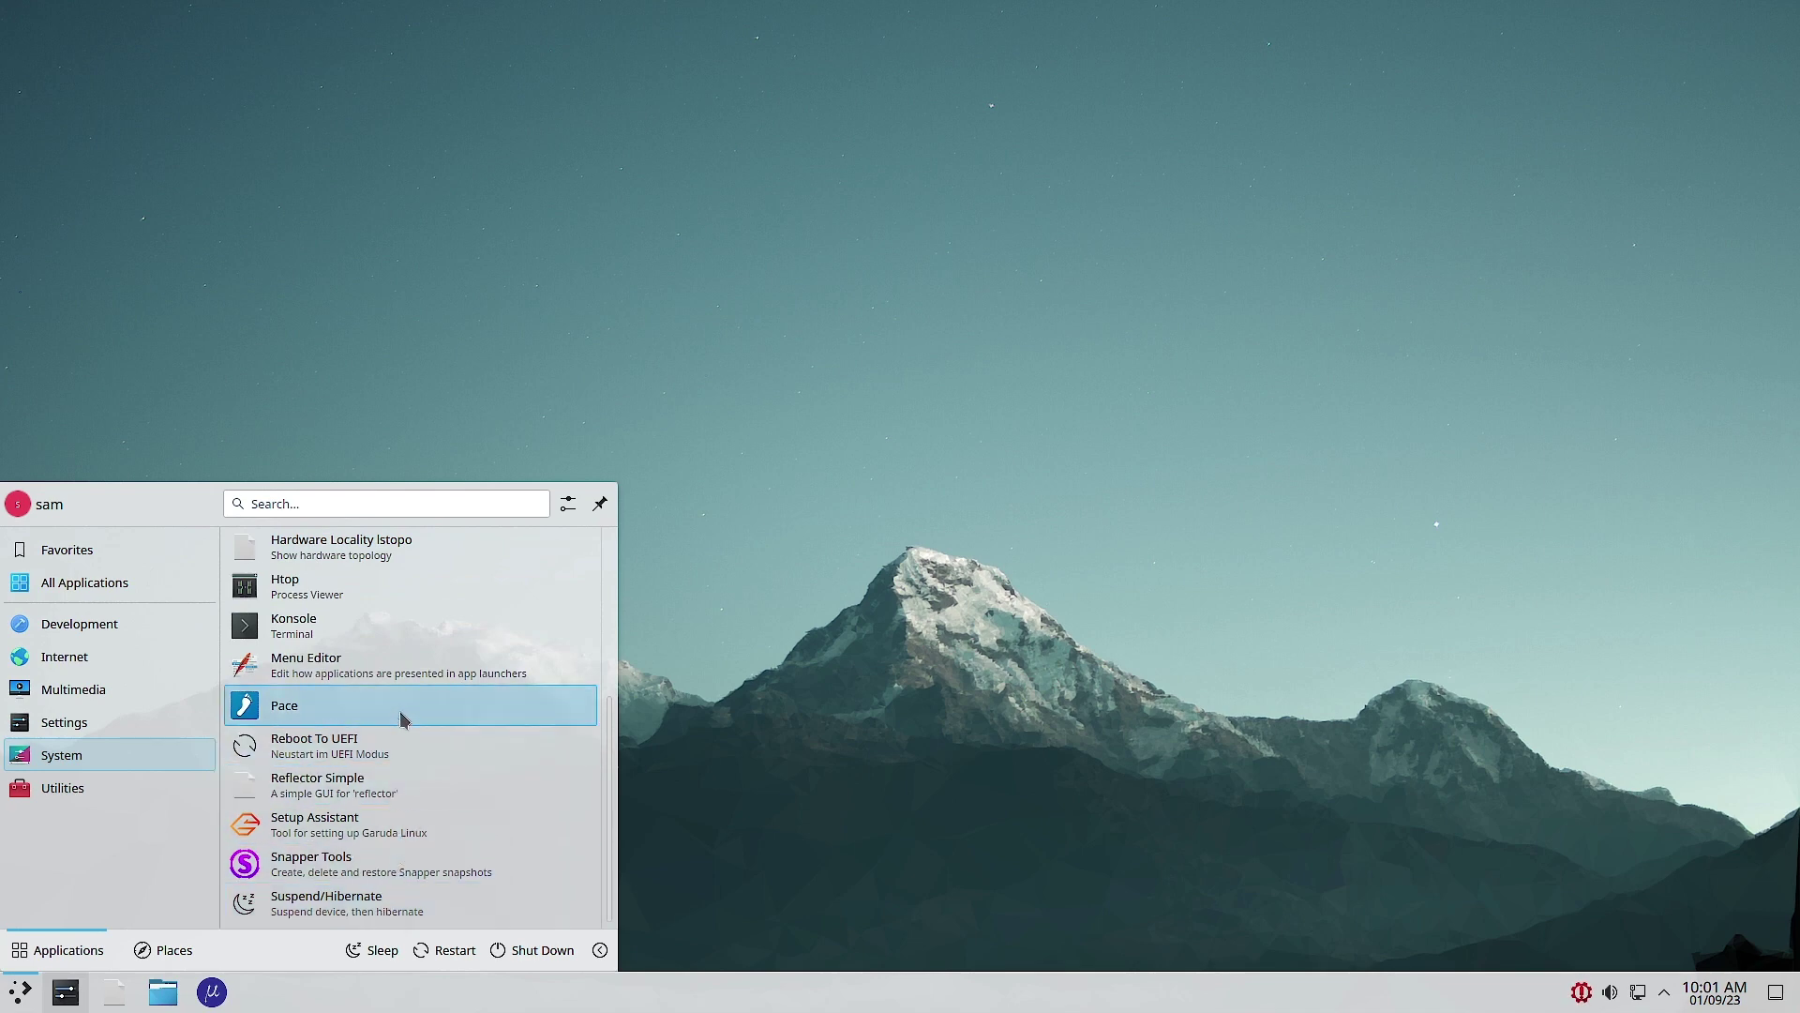
pyautogui.scroll(1, 450, 675)
pyautogui.scroll(2, 457, 673)
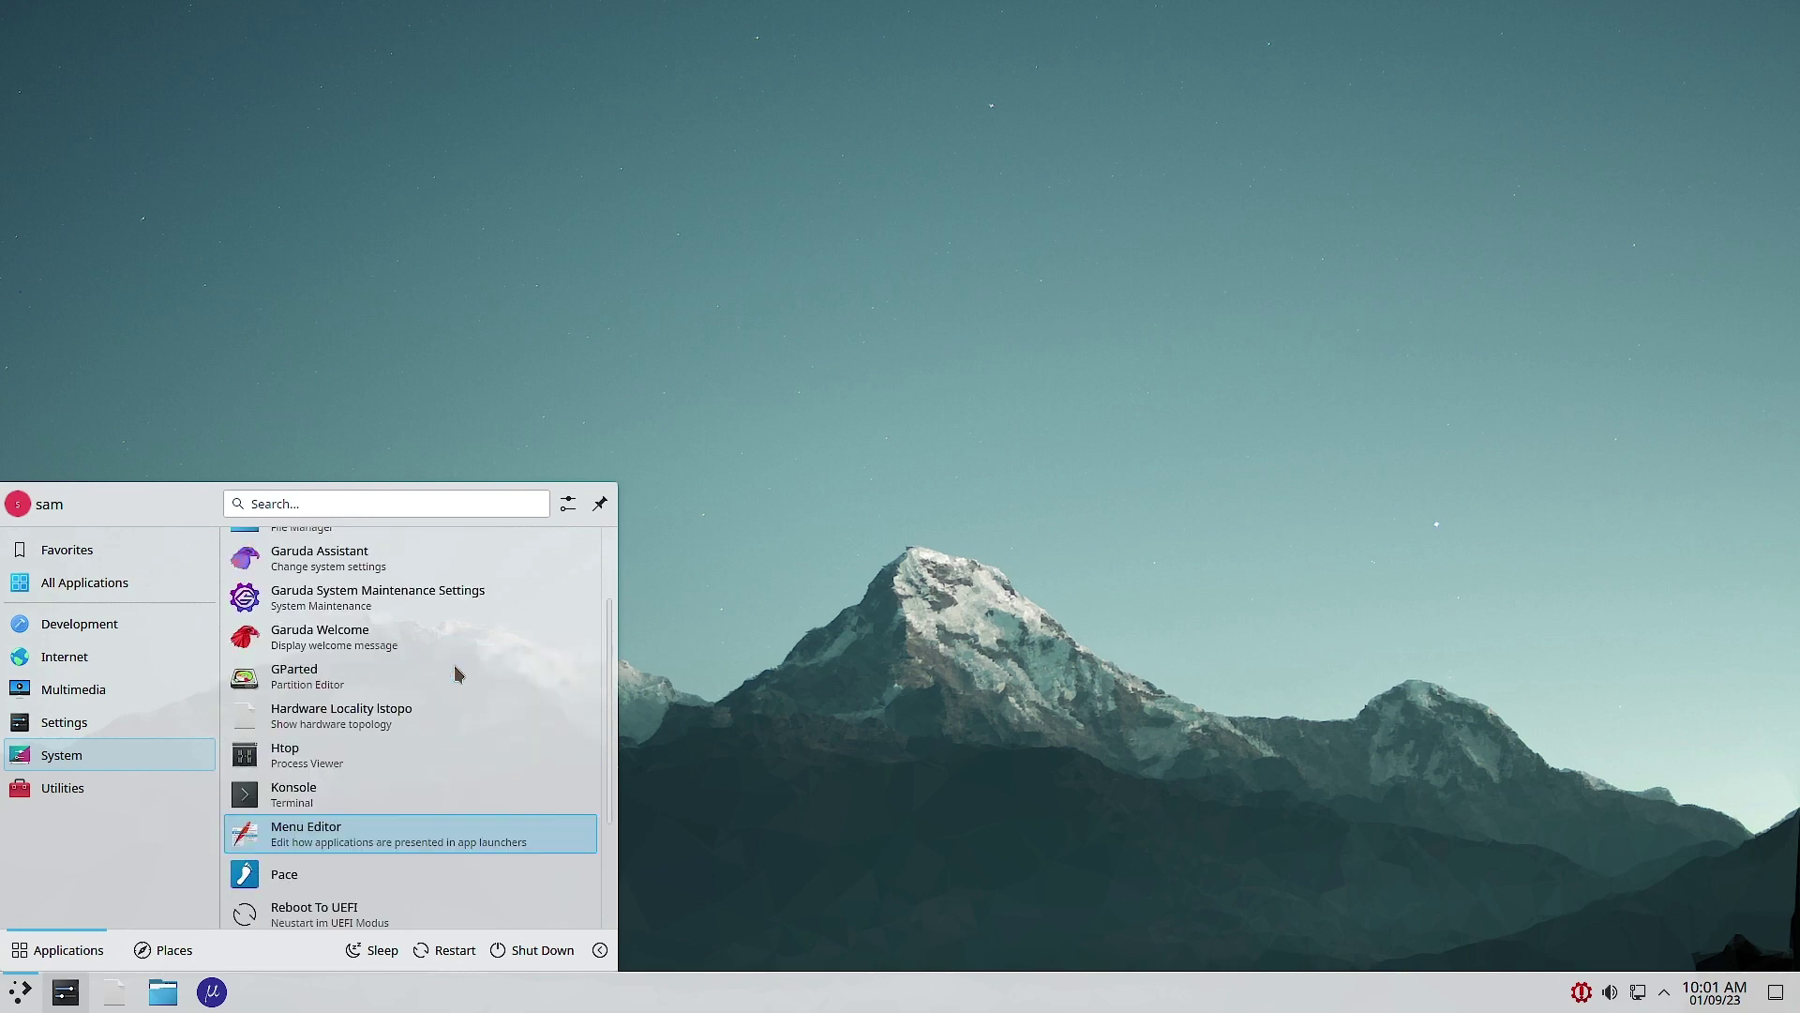
pyautogui.scroll(2, 457, 673)
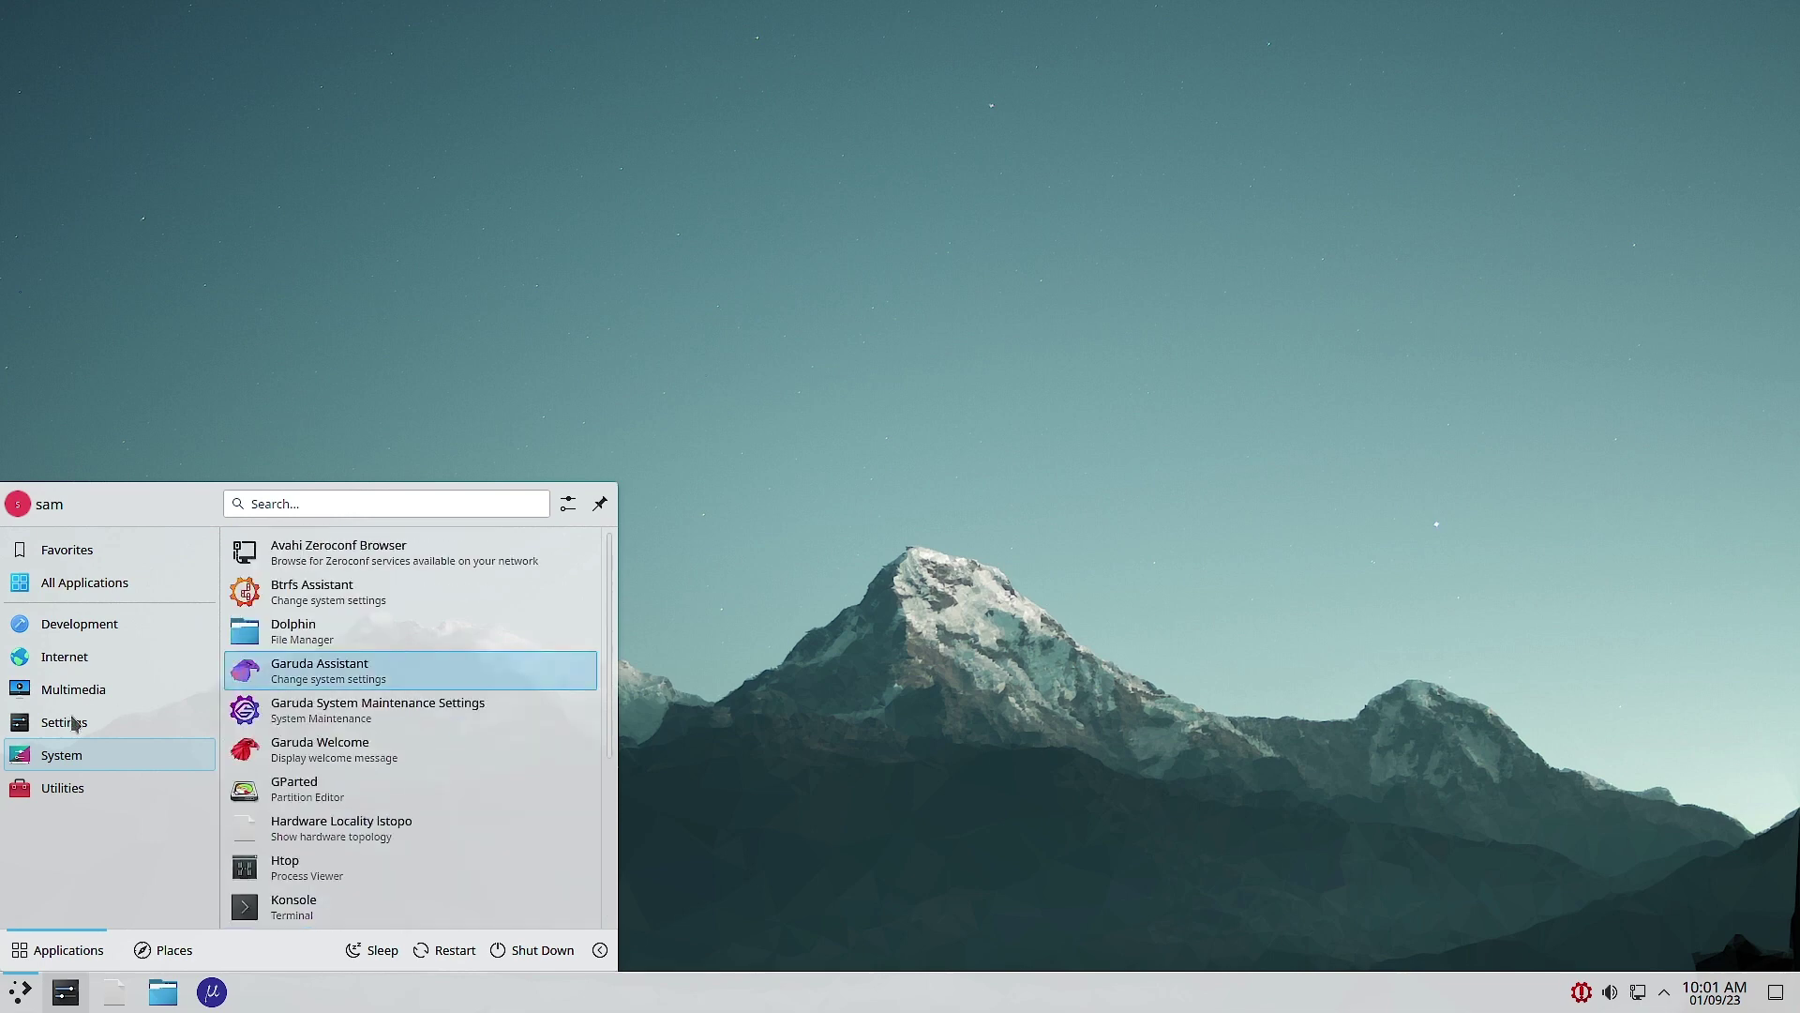
pyautogui.click(42, 791)
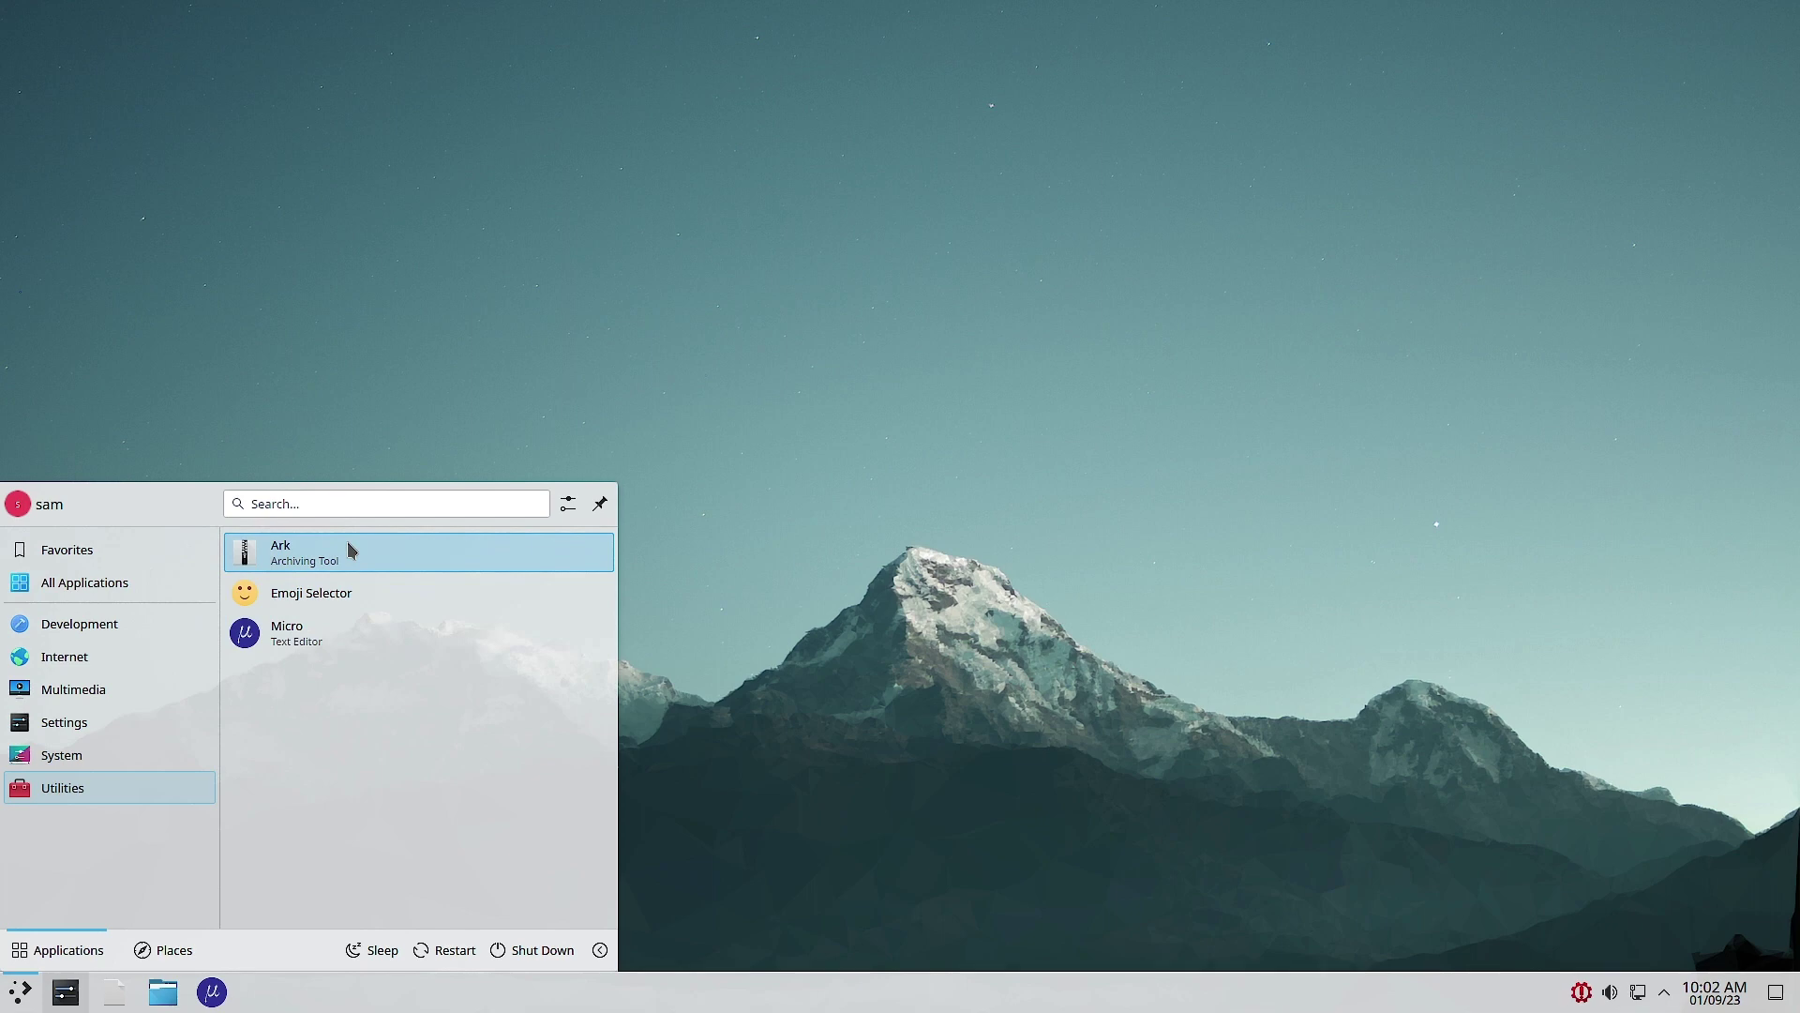
pyautogui.click(1183, 423)
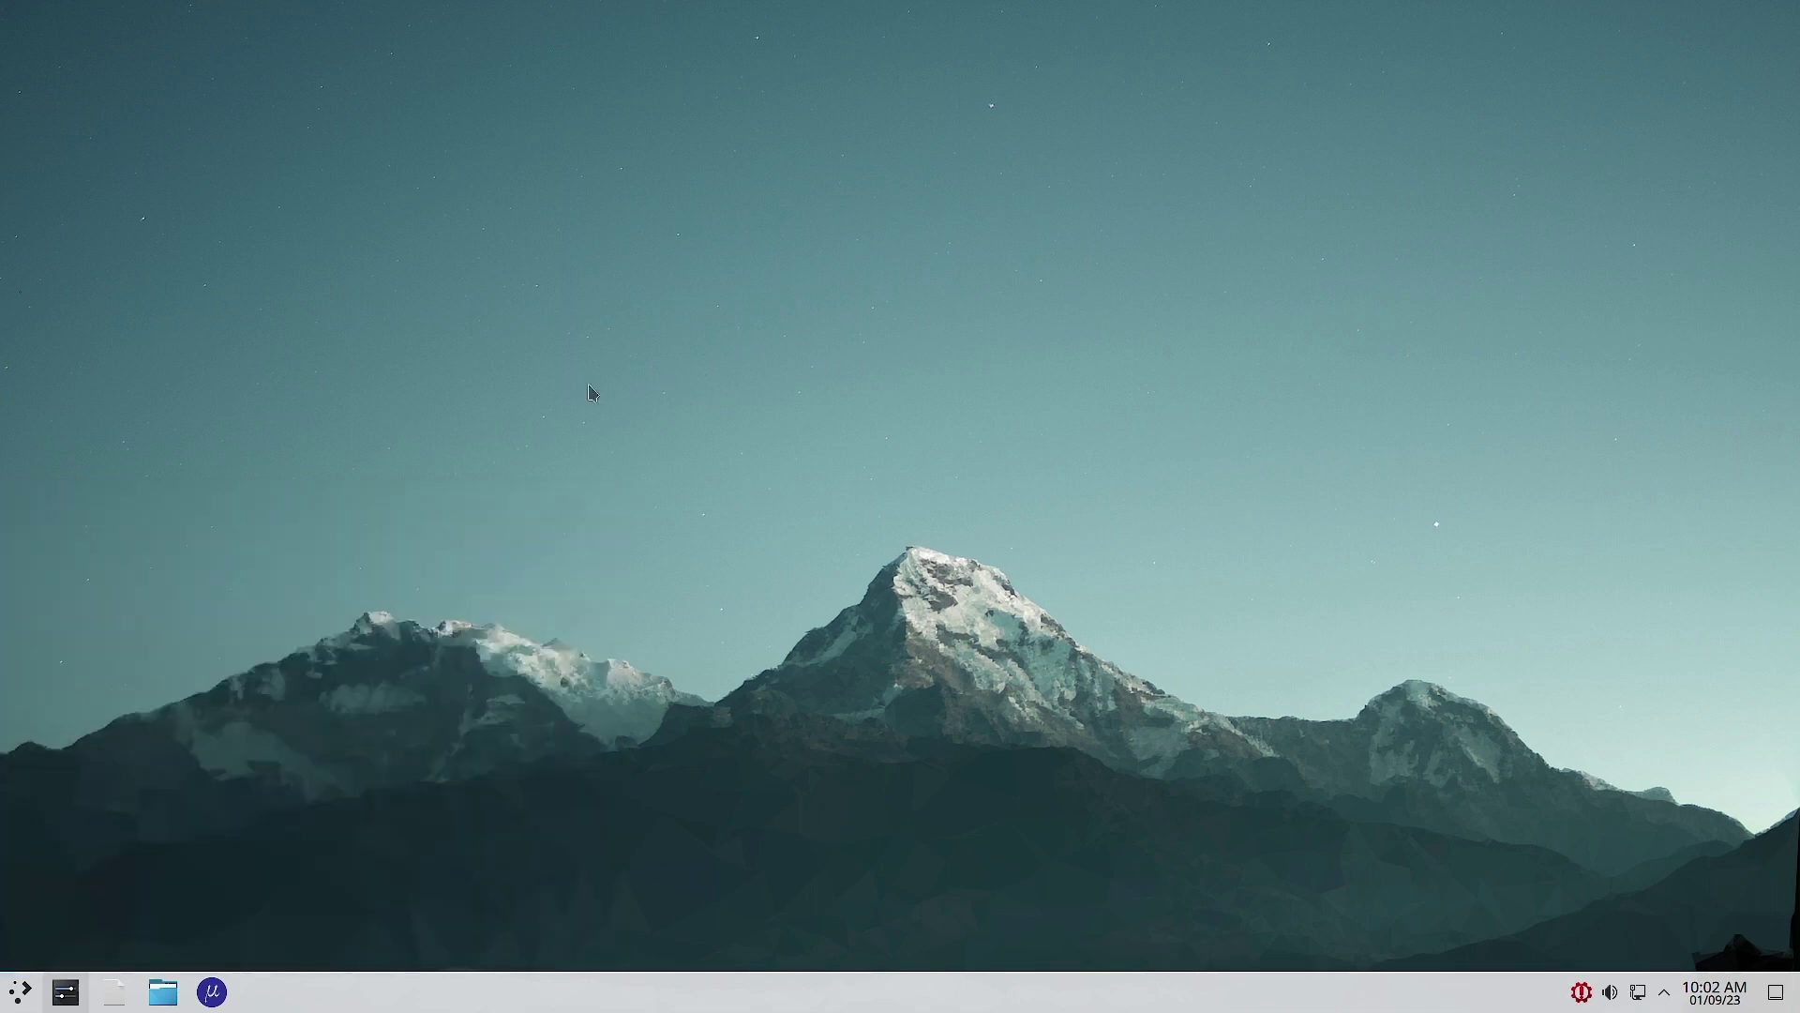
# Step: Apply the Breeze Dark theme in System Settings and bring up the wallpaper settings
pyautogui.moveTo(73, 999)
pyautogui.click(59, 1002)
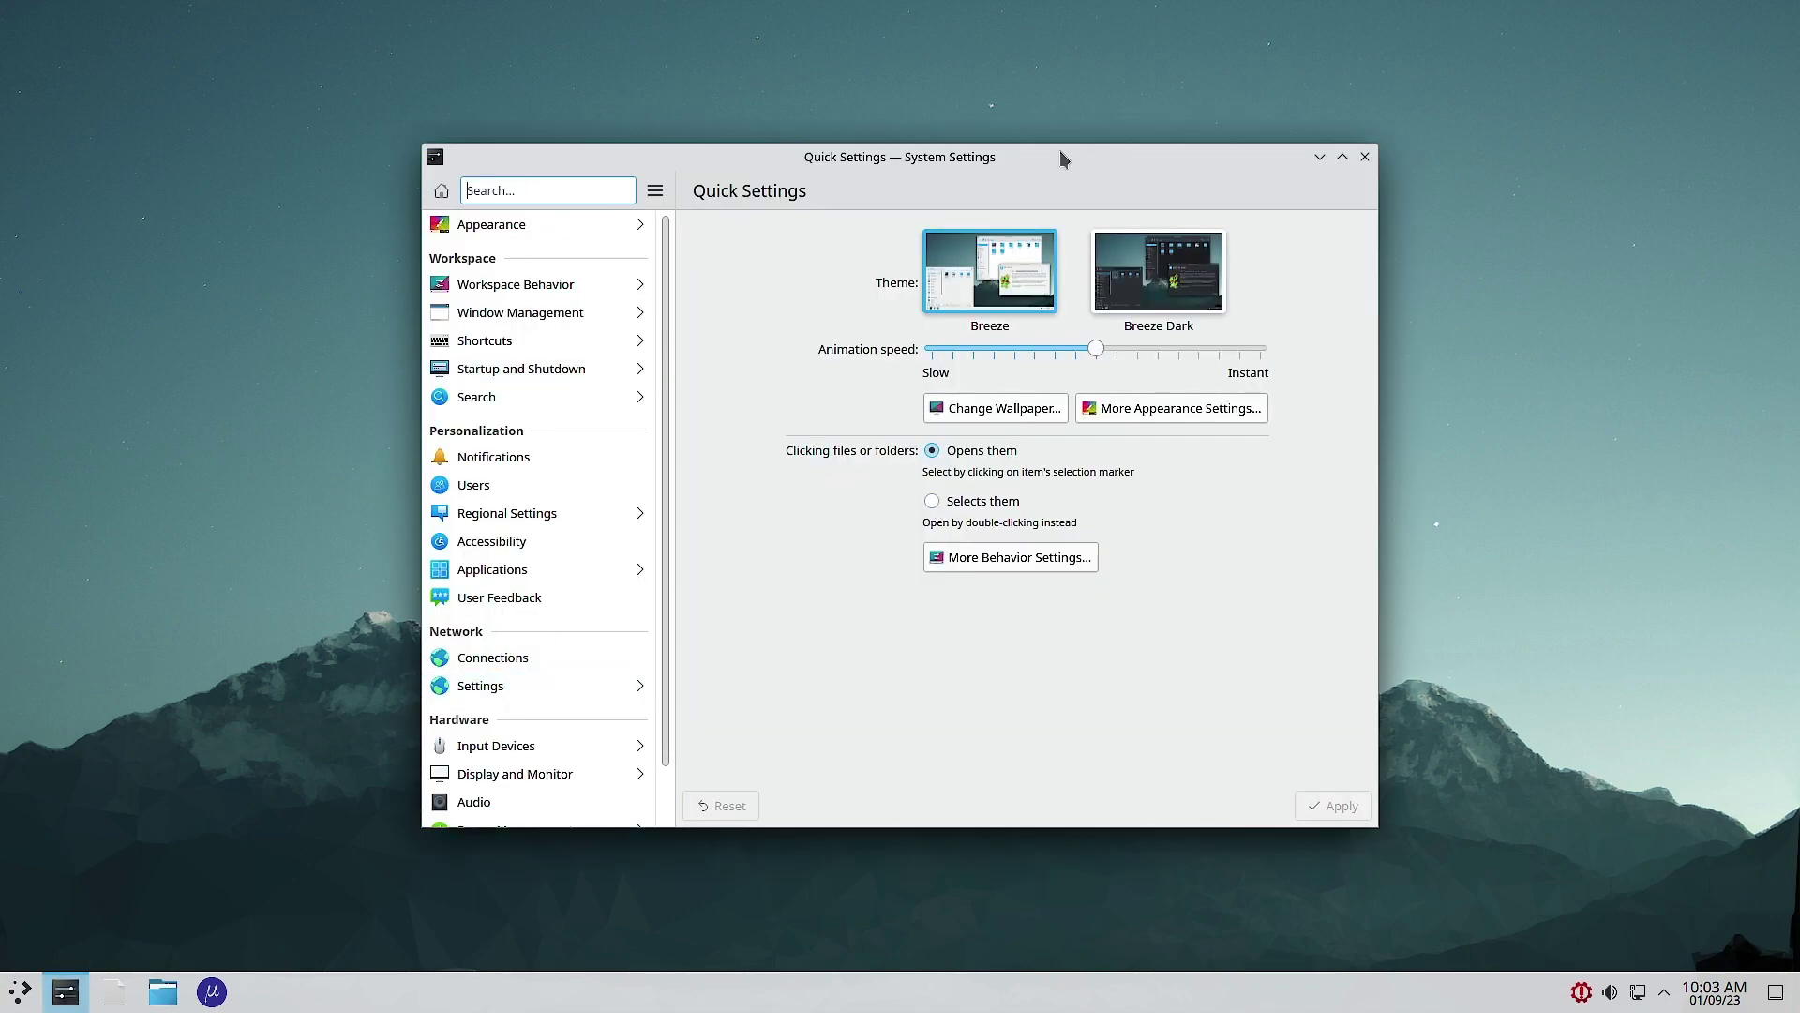
pyautogui.moveTo(1037, 157); pyautogui.dragTo(1159, 160)
pyautogui.click(1259, 282)
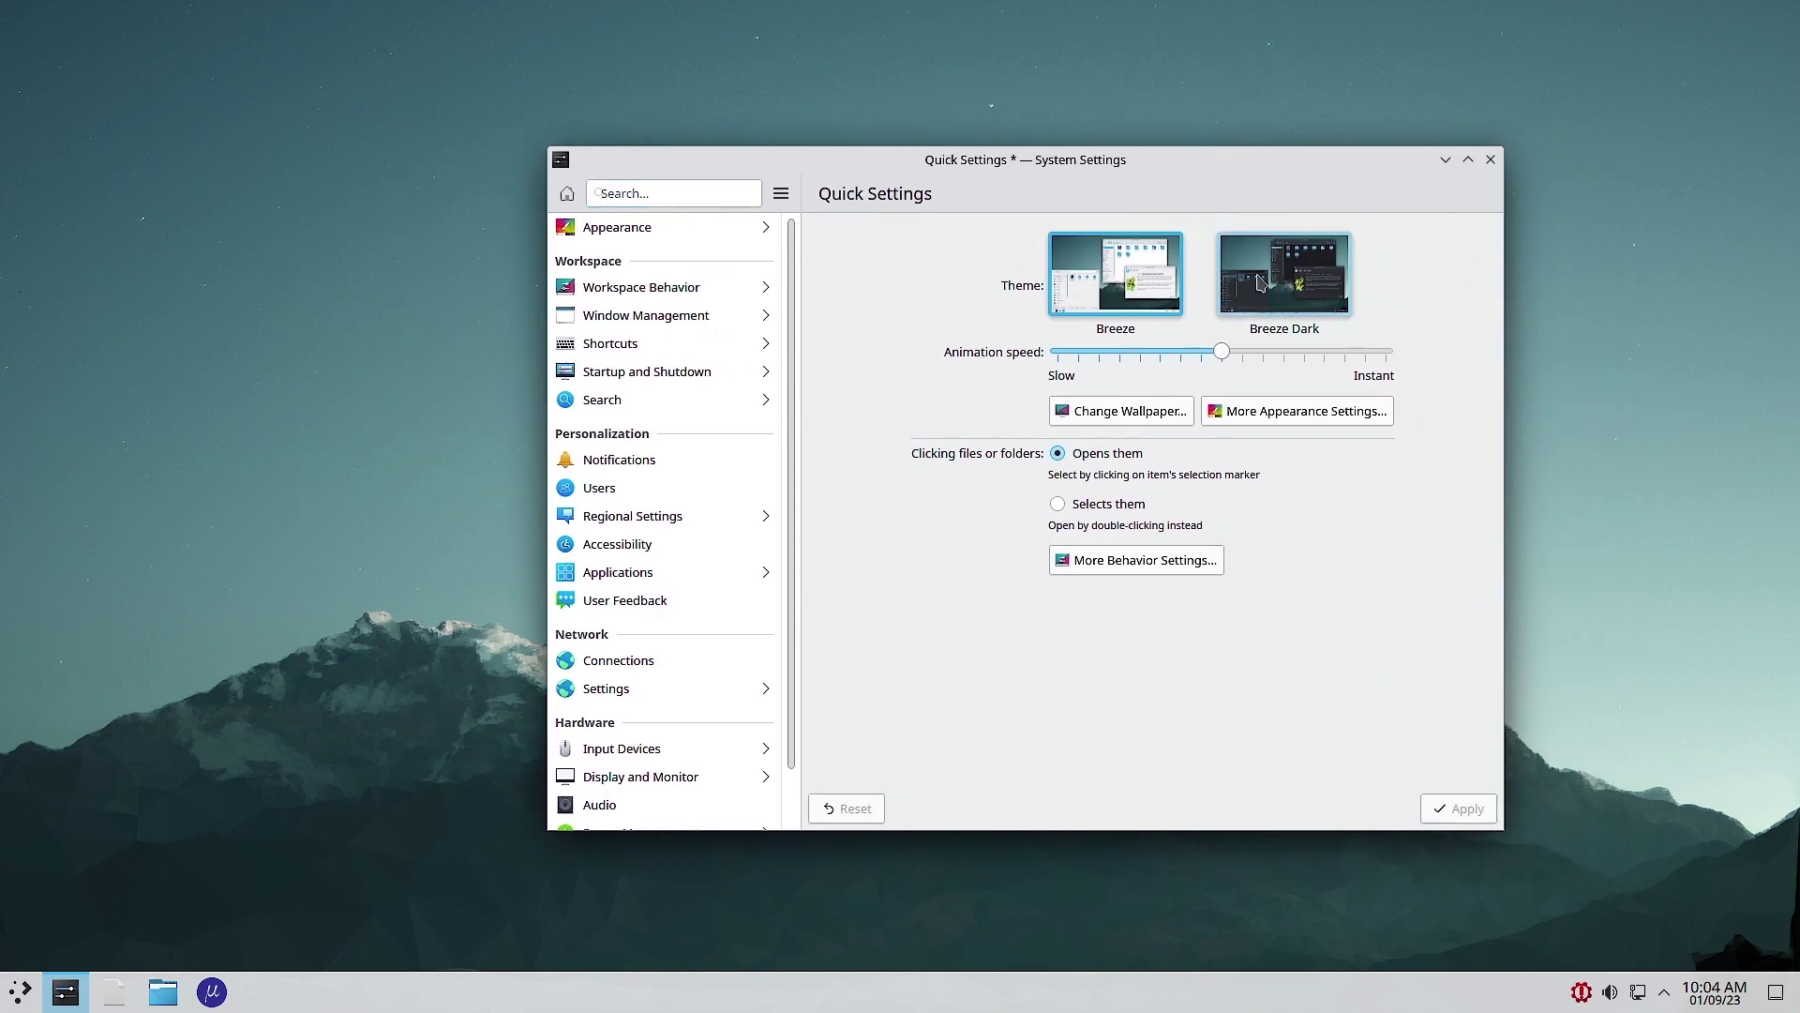
pyautogui.click(1466, 810)
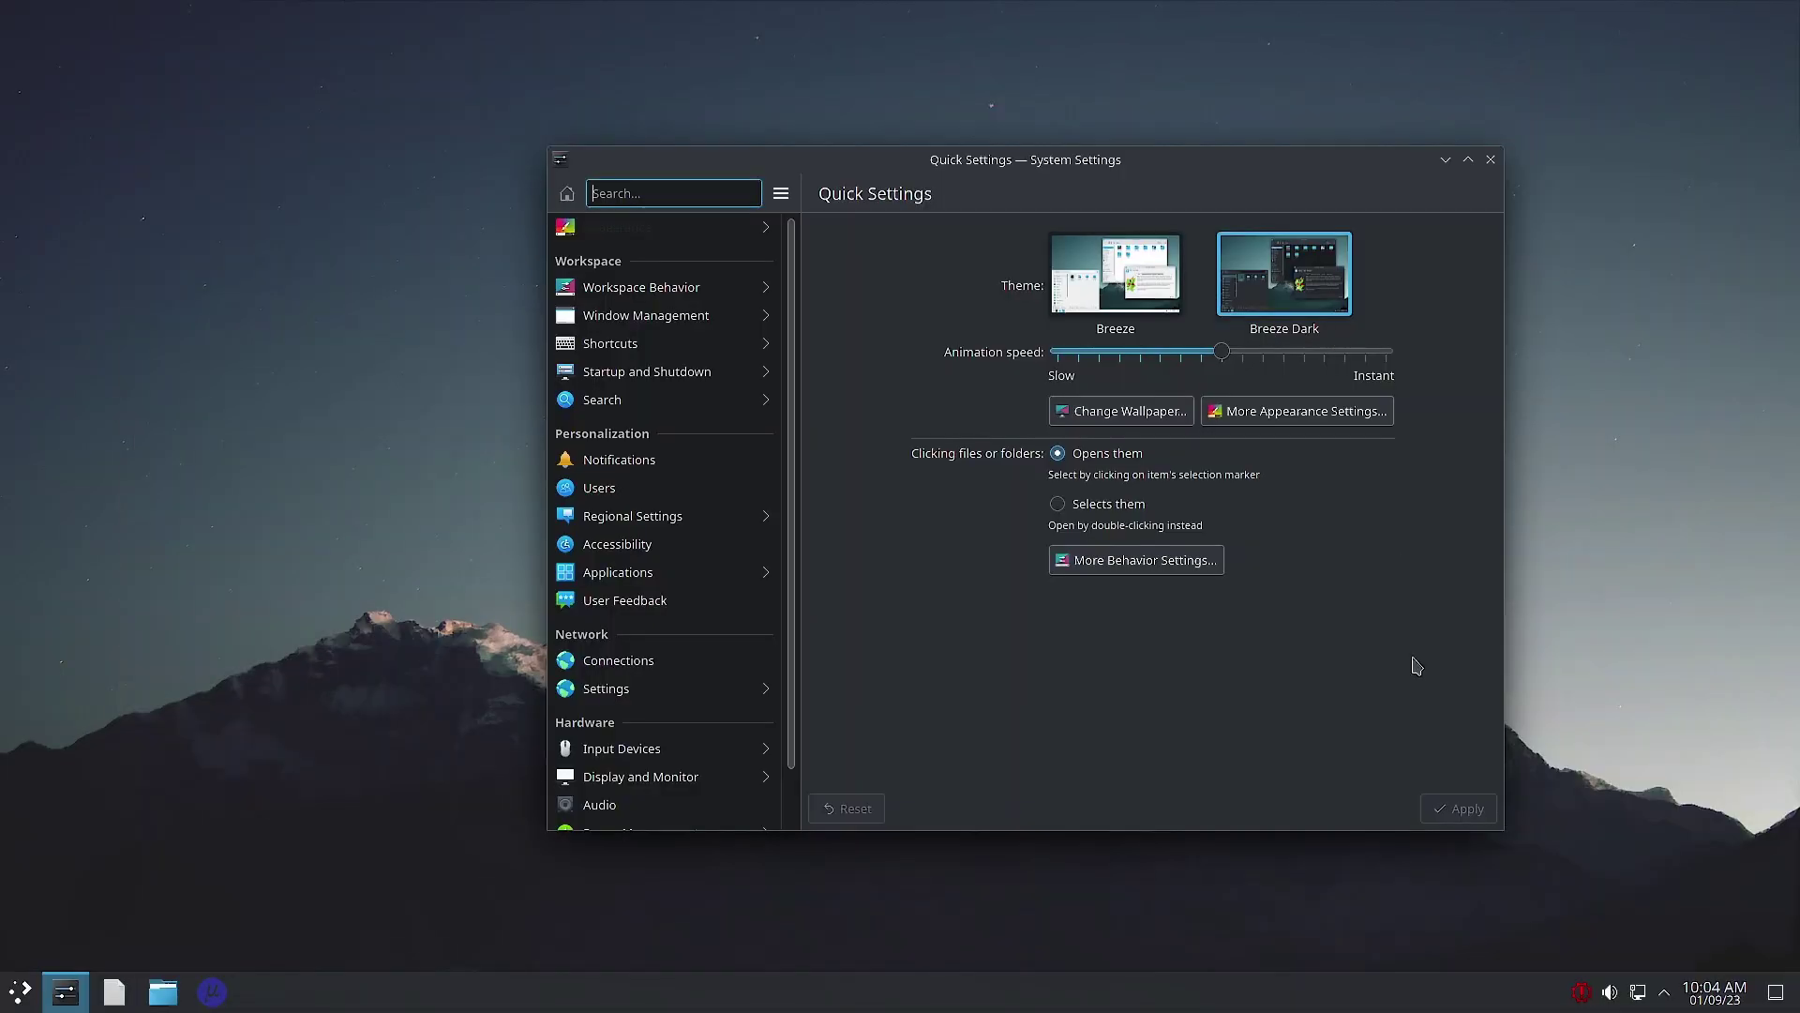
pyautogui.click(1171, 419)
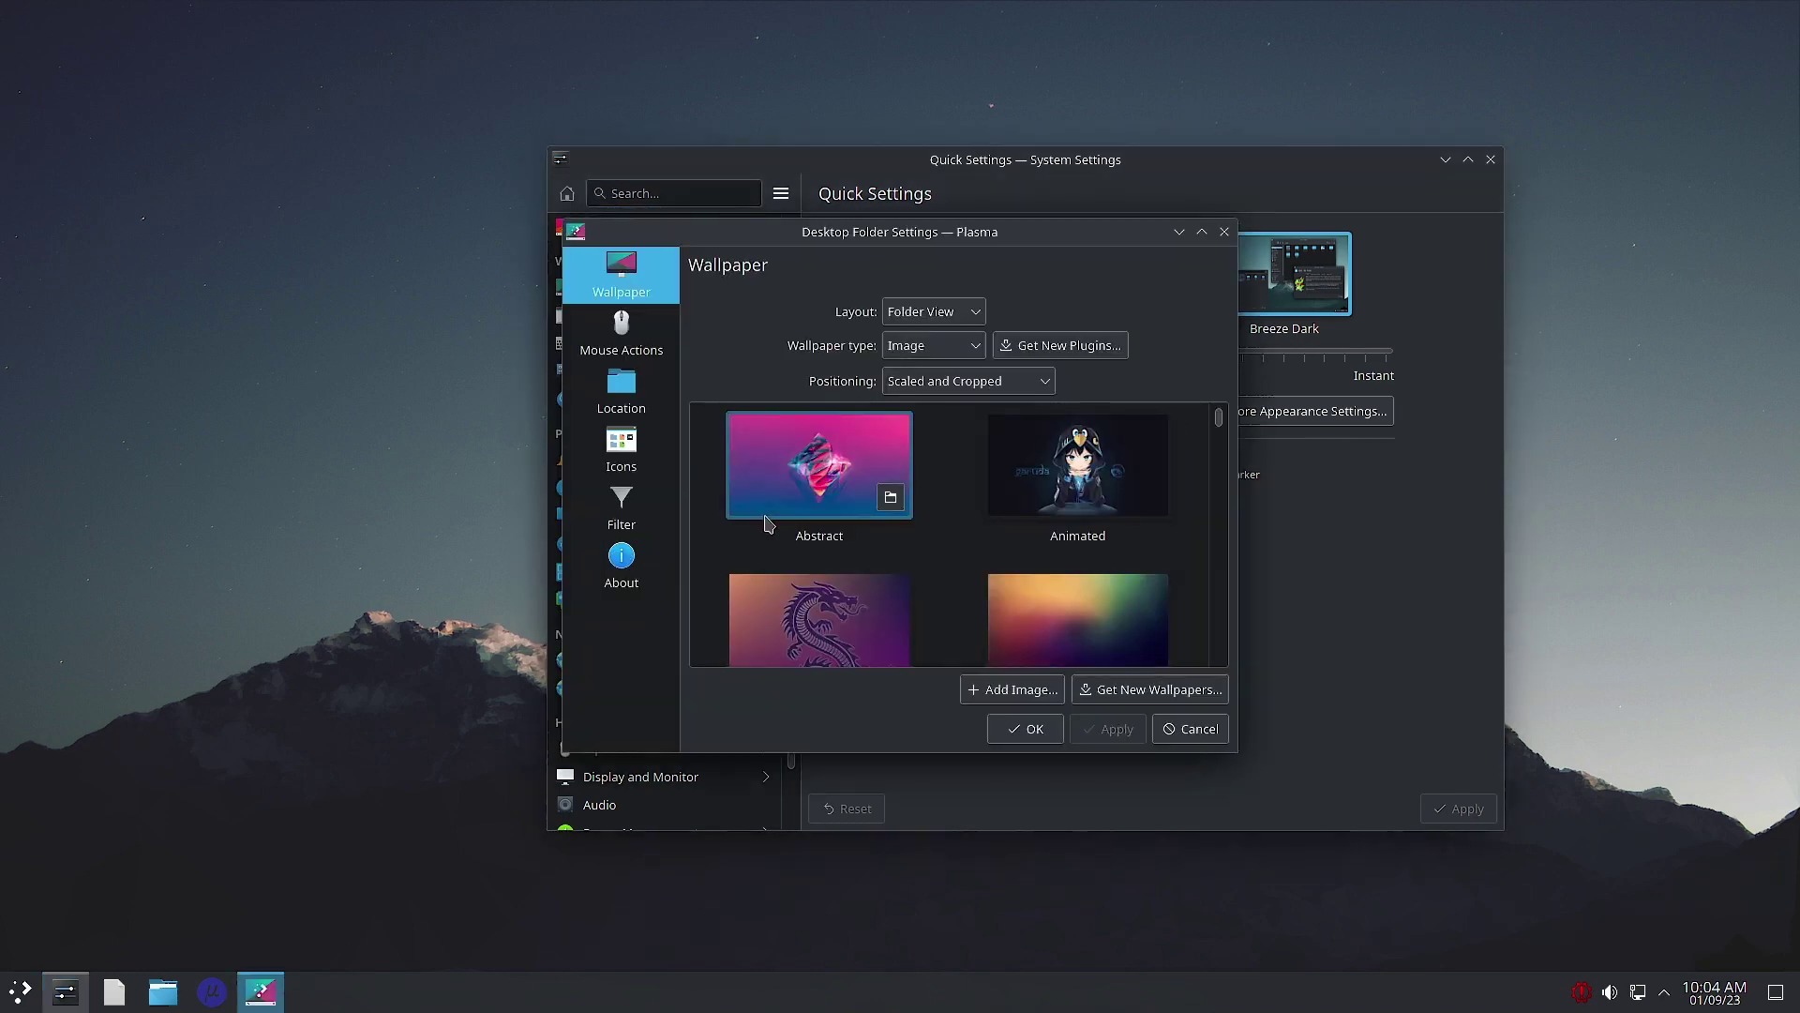
# Step: Try the Black Eagle wallpaper and preview it on the desktop
pyautogui.scroll(-1, 993, 589)
pyautogui.scroll(-1, 994, 589)
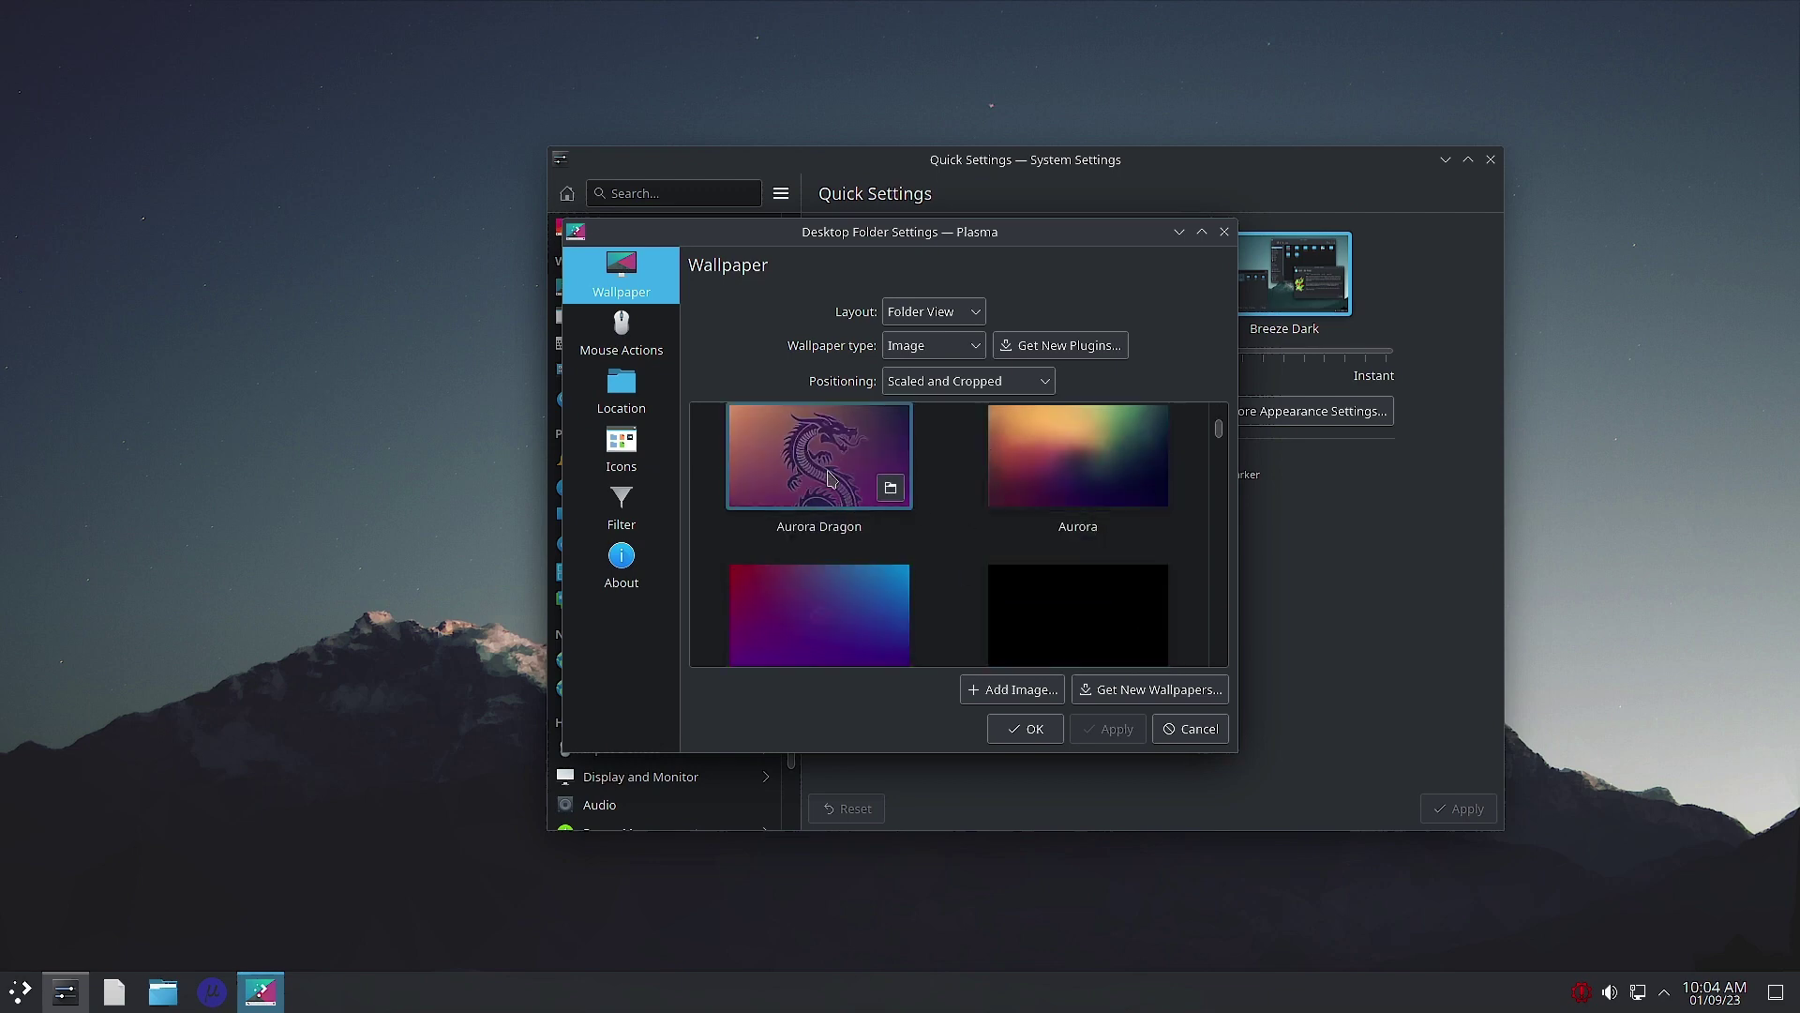
pyautogui.scroll(-3, 828, 479)
pyautogui.click(828, 548)
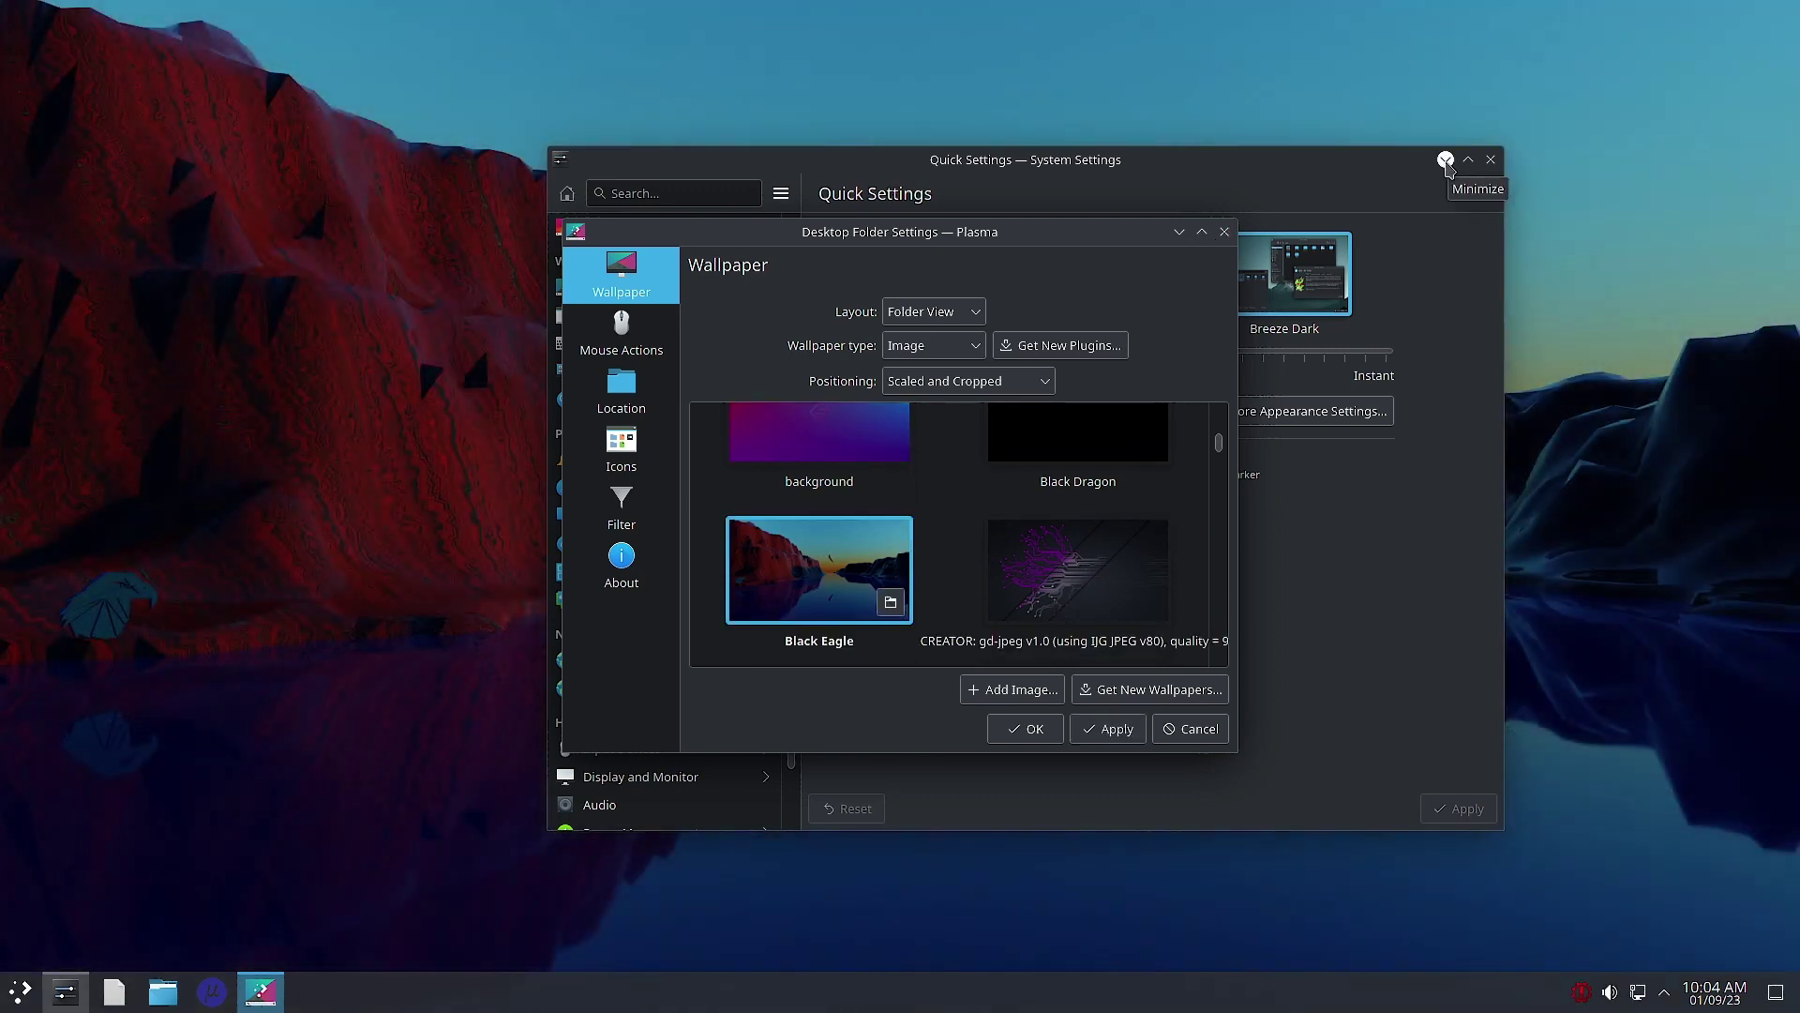
pyautogui.click(1445, 159)
pyautogui.moveTo(978, 262); pyautogui.dragTo(976, 355)
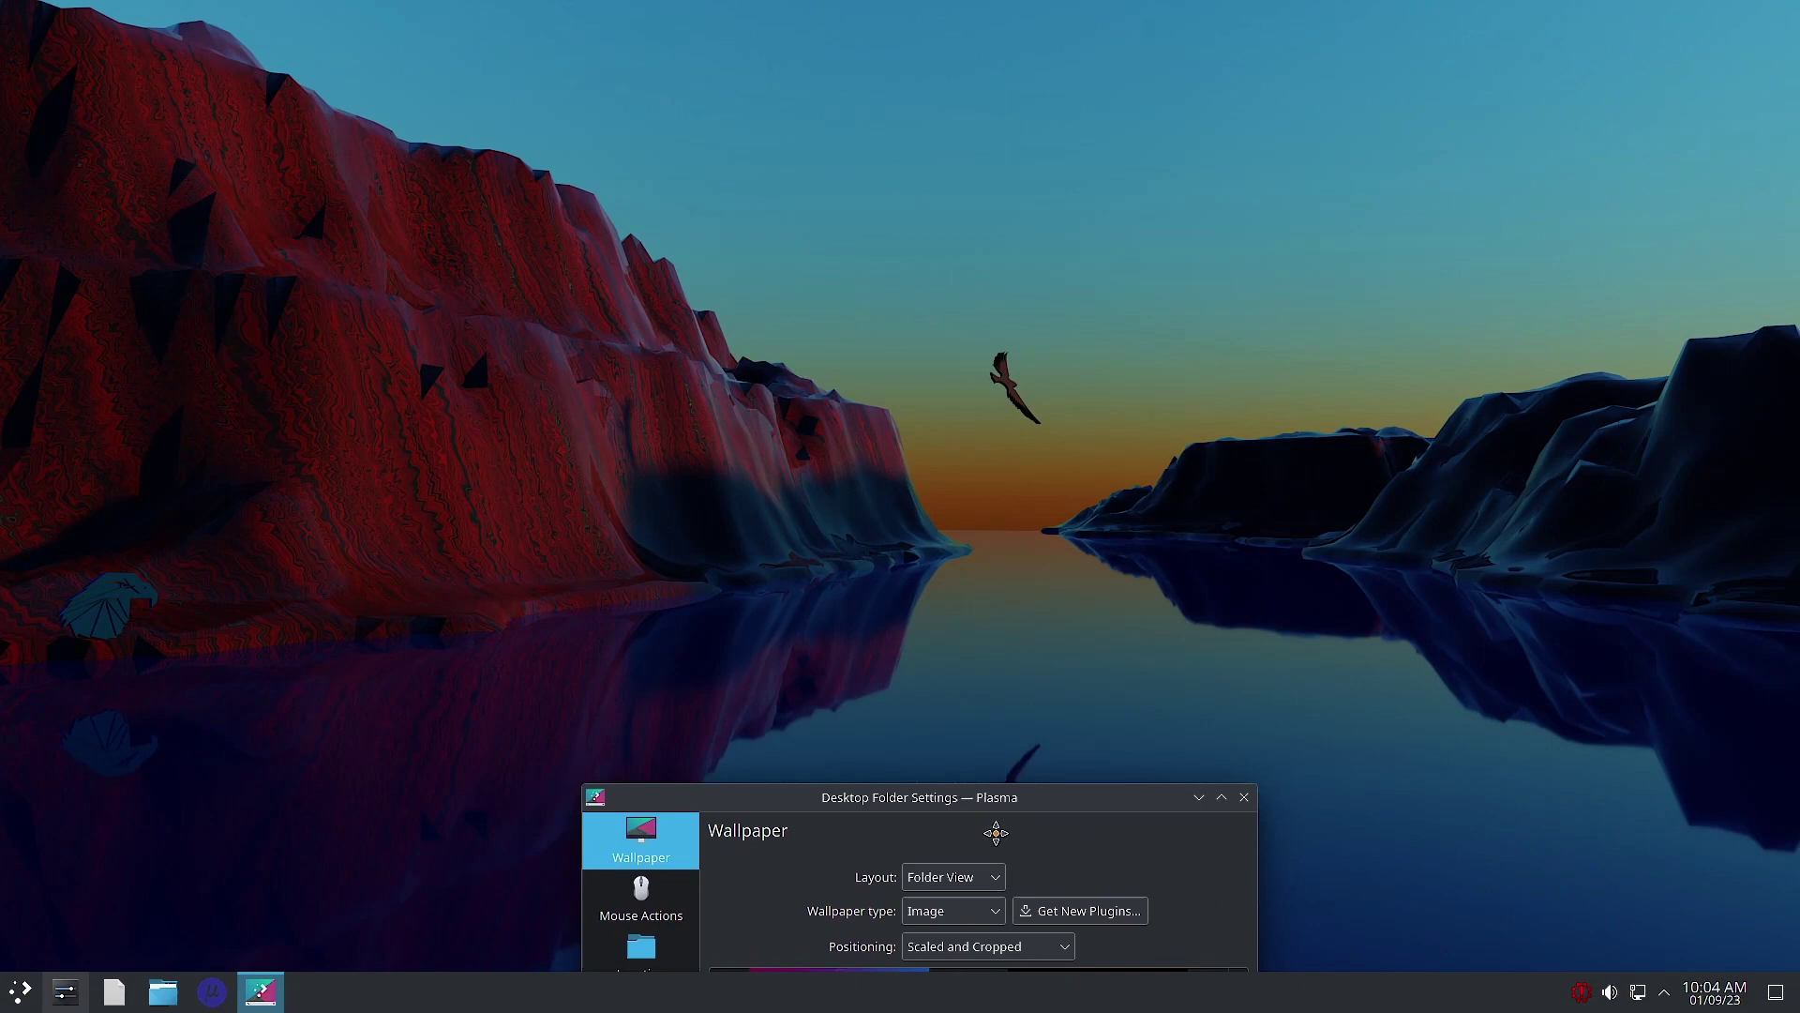
pyautogui.moveTo(995, 832); pyautogui.dragTo(1074, 557)
pyautogui.click(1167, 535)
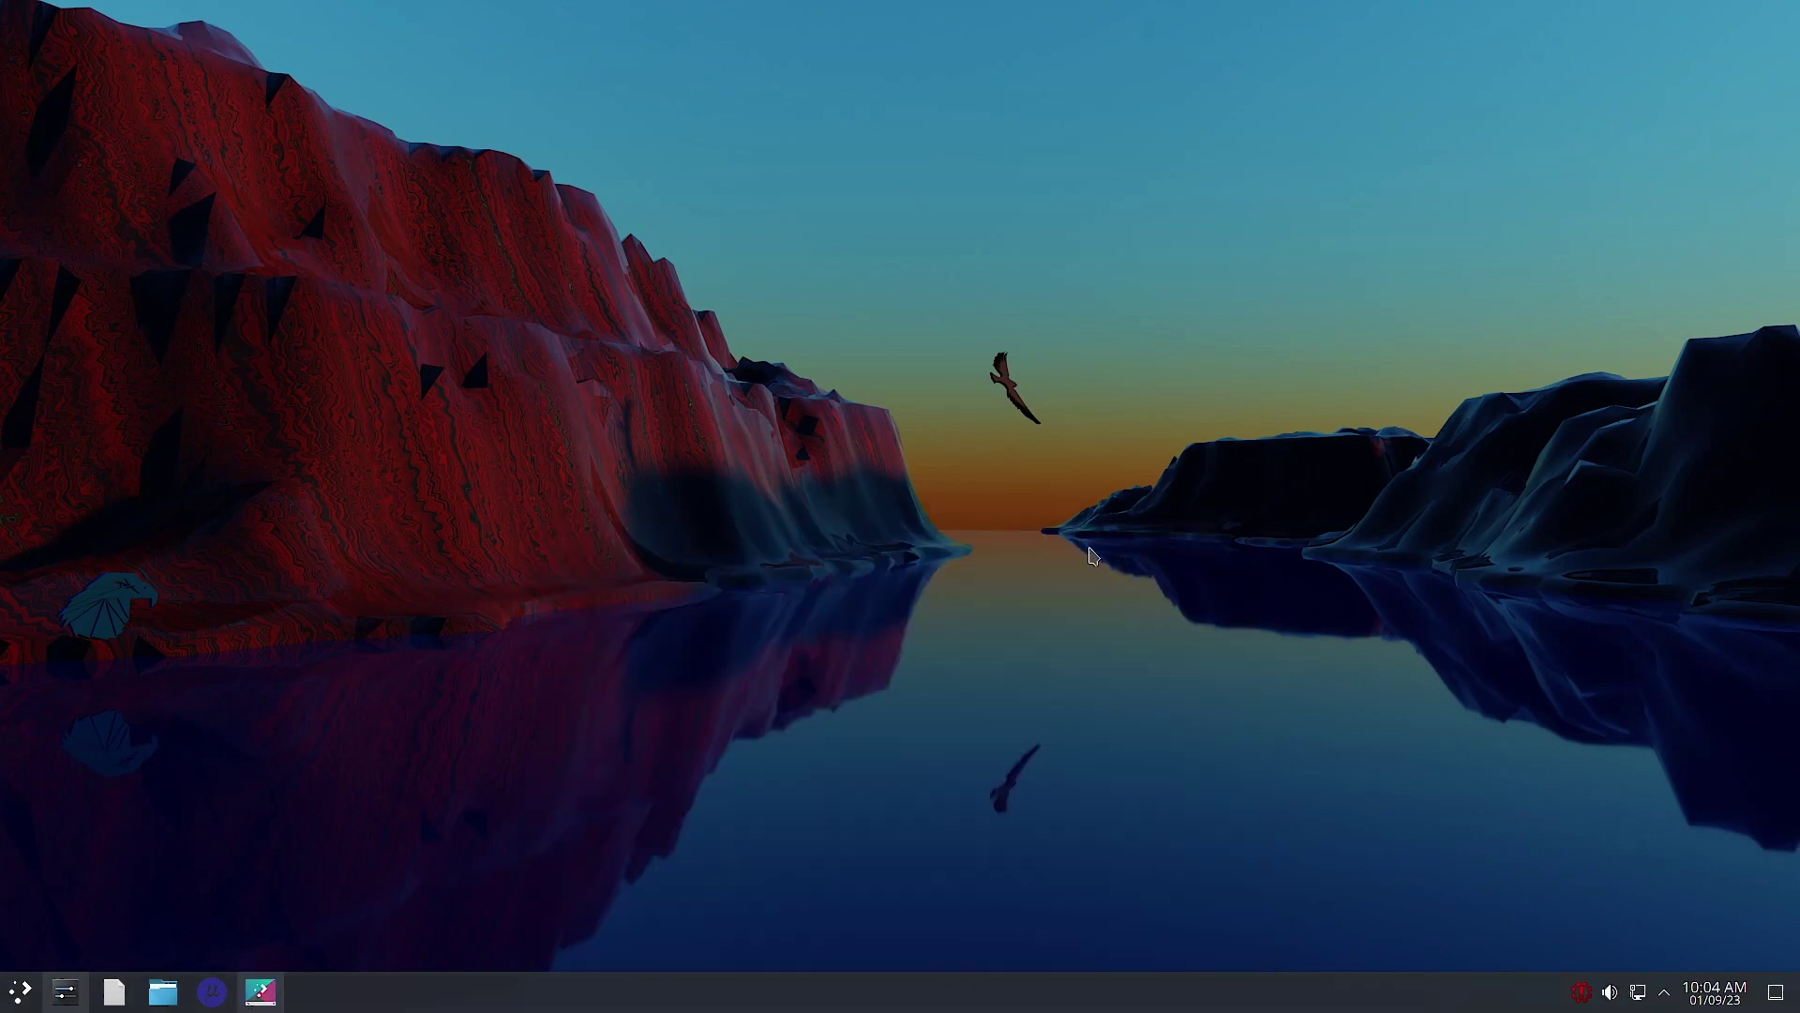
# Step: Switch to the purple circuit-board wallpaper and preview it on the desktop
pyautogui.click(262, 998)
pyautogui.click(1093, 839)
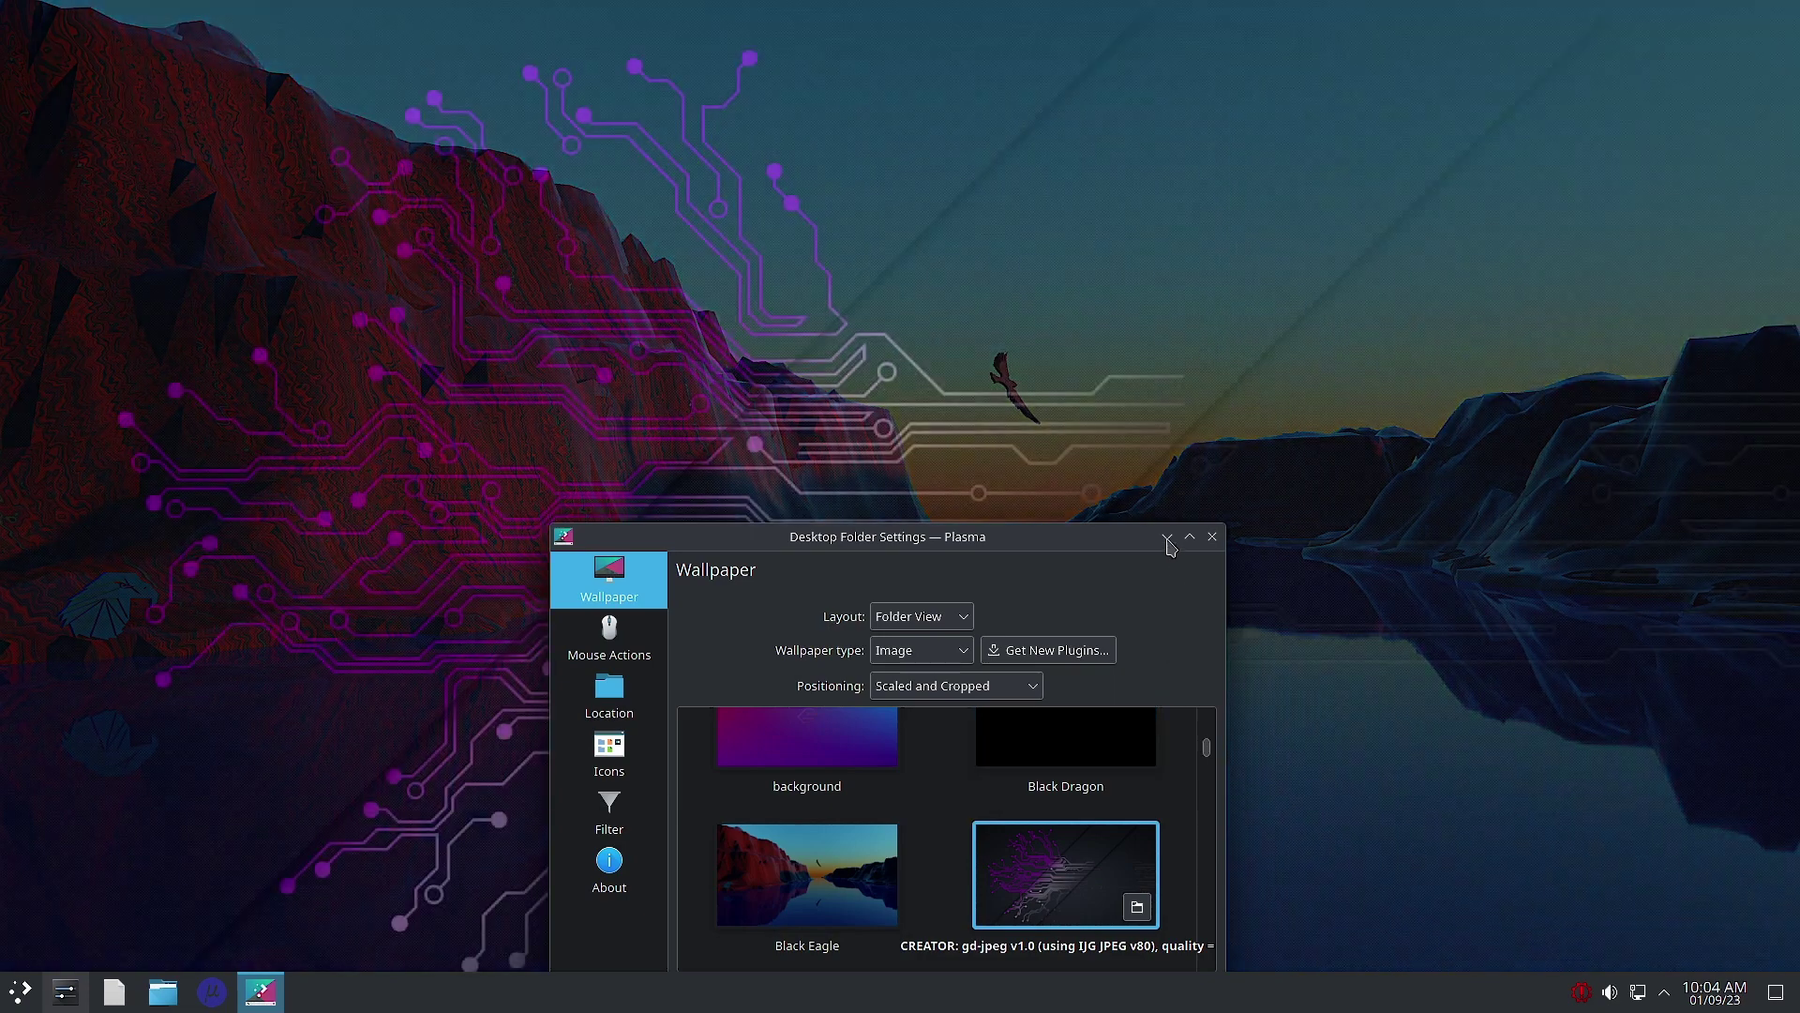
pyautogui.click(1168, 540)
pyautogui.click(263, 998)
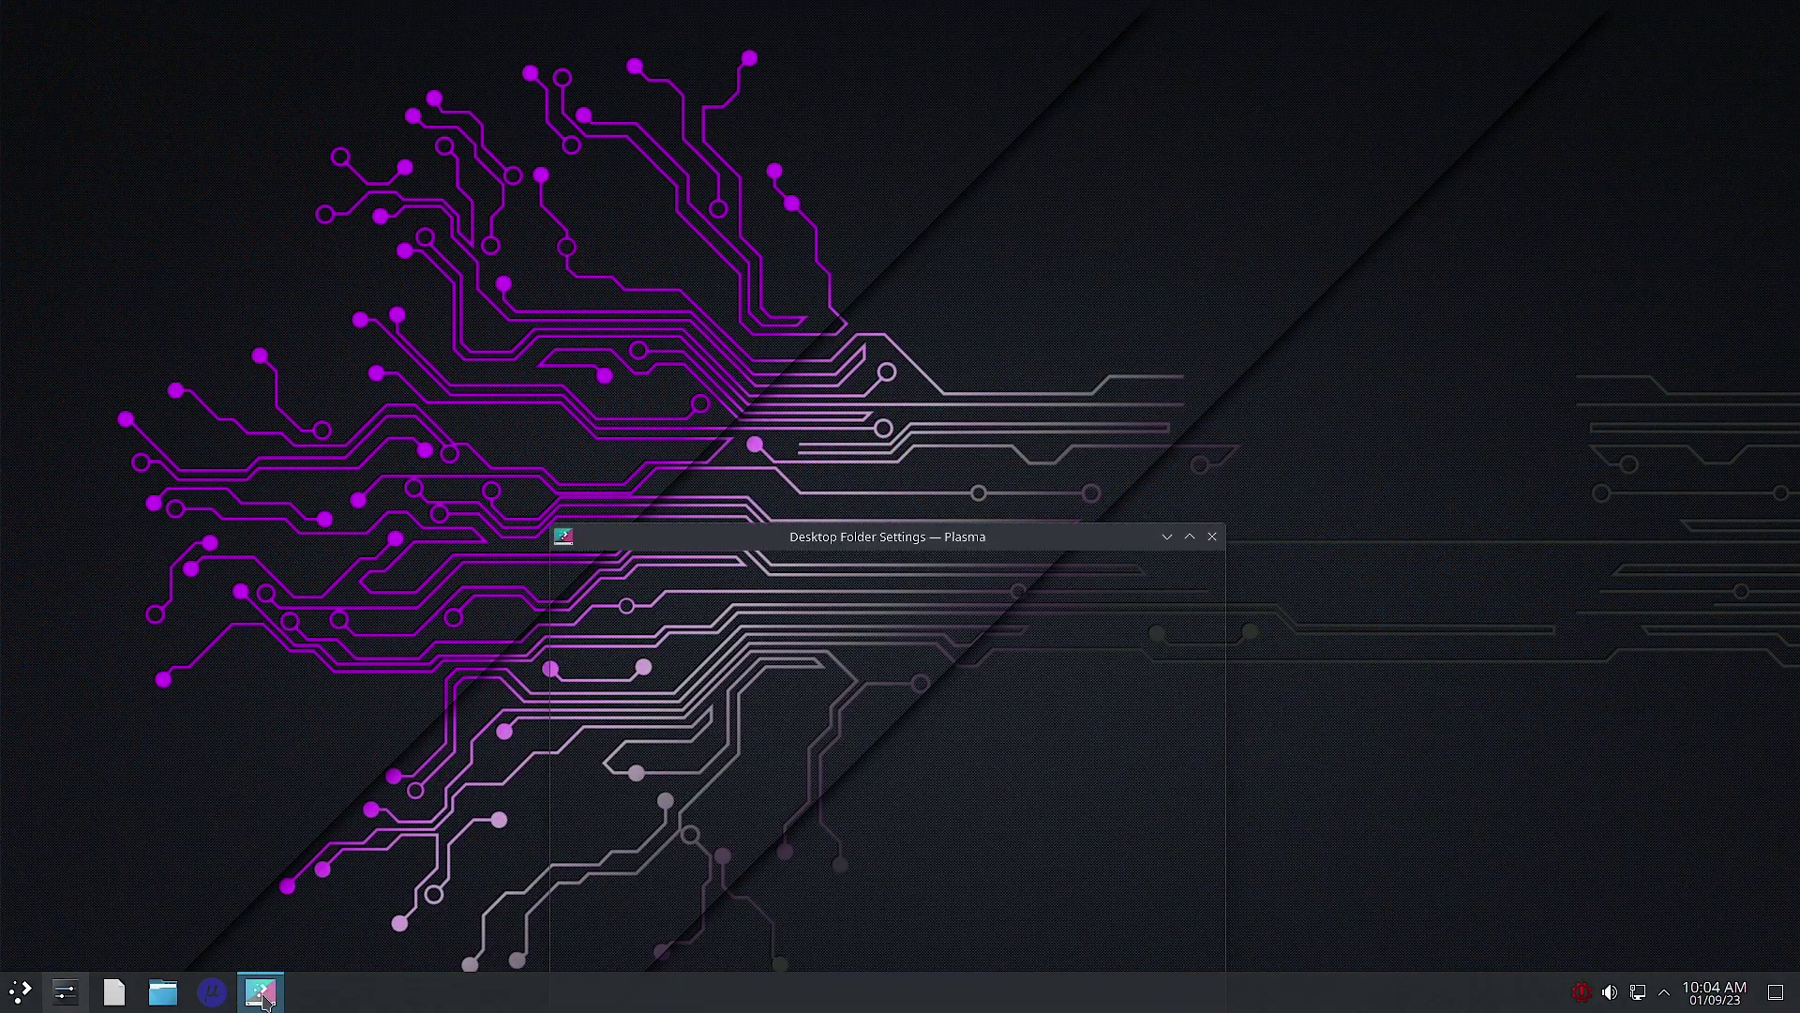
# Step: Move the wallpaper dialog aside and preview the Hawk Eagle wallpaper on the desktop
pyautogui.moveTo(1064, 542); pyautogui.dragTo(1242, 162)
pyautogui.scroll(-5, 1285, 489)
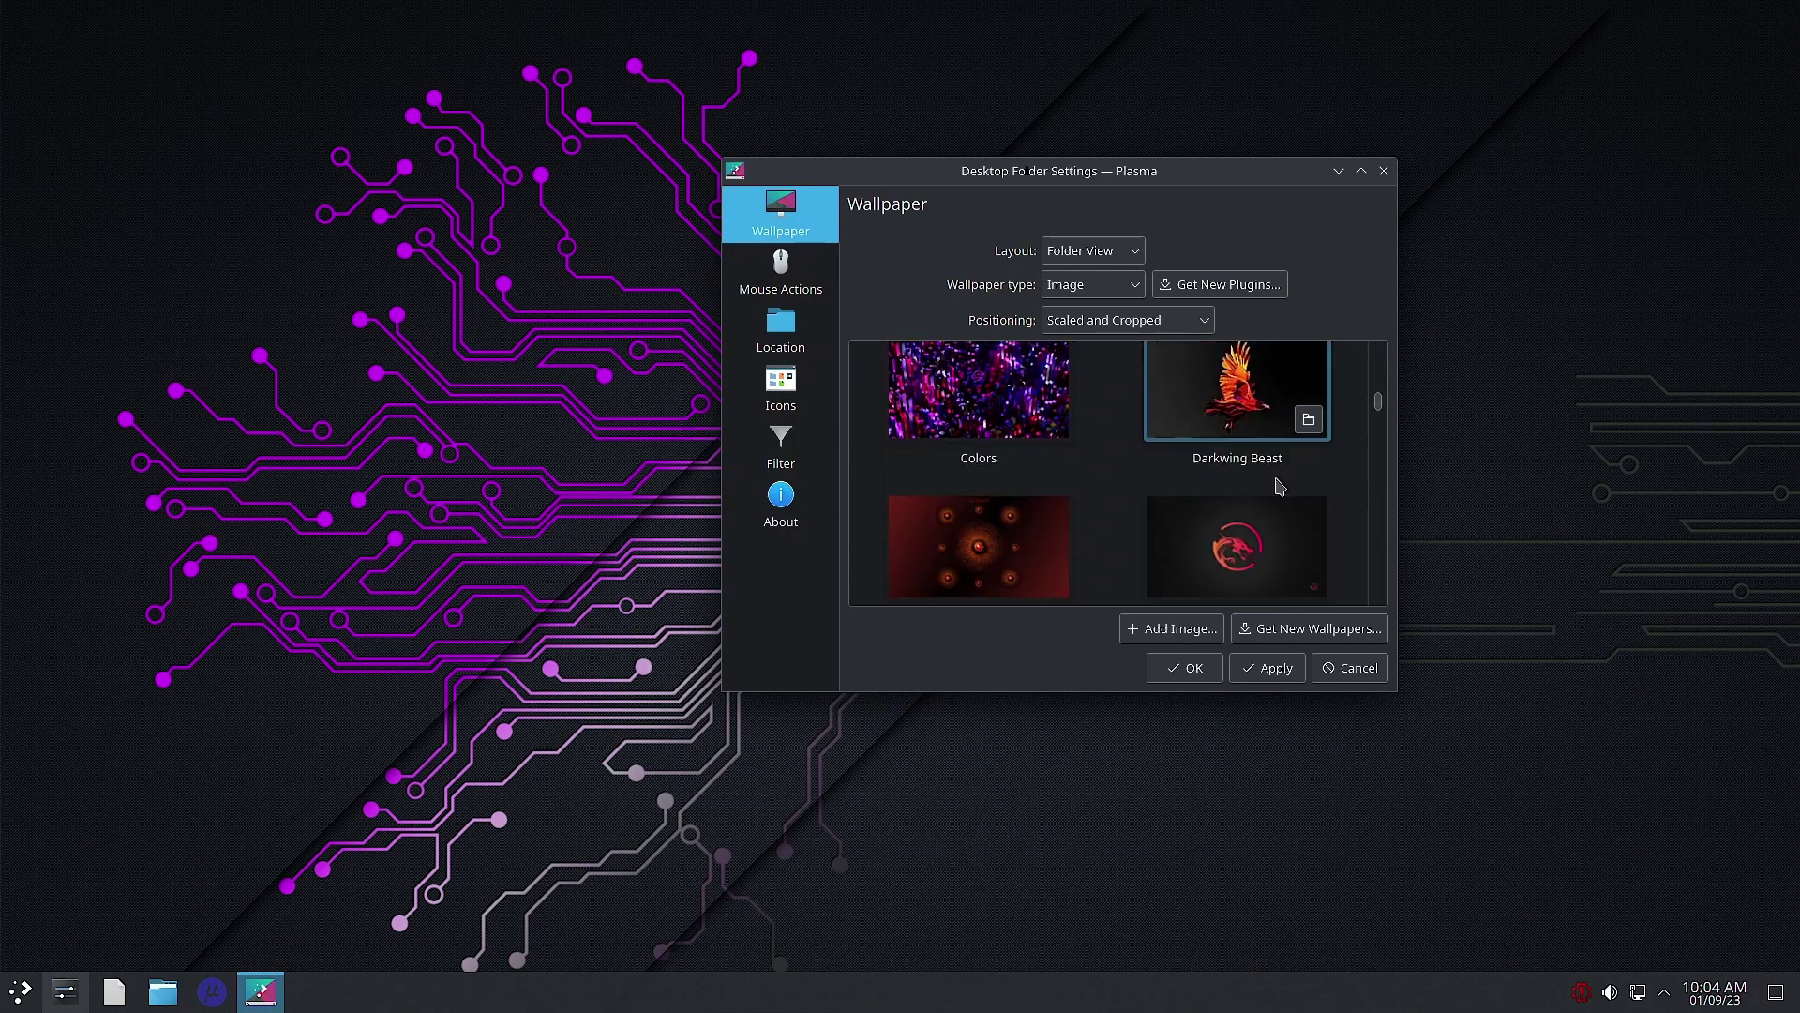
pyautogui.scroll(-5, 1275, 525)
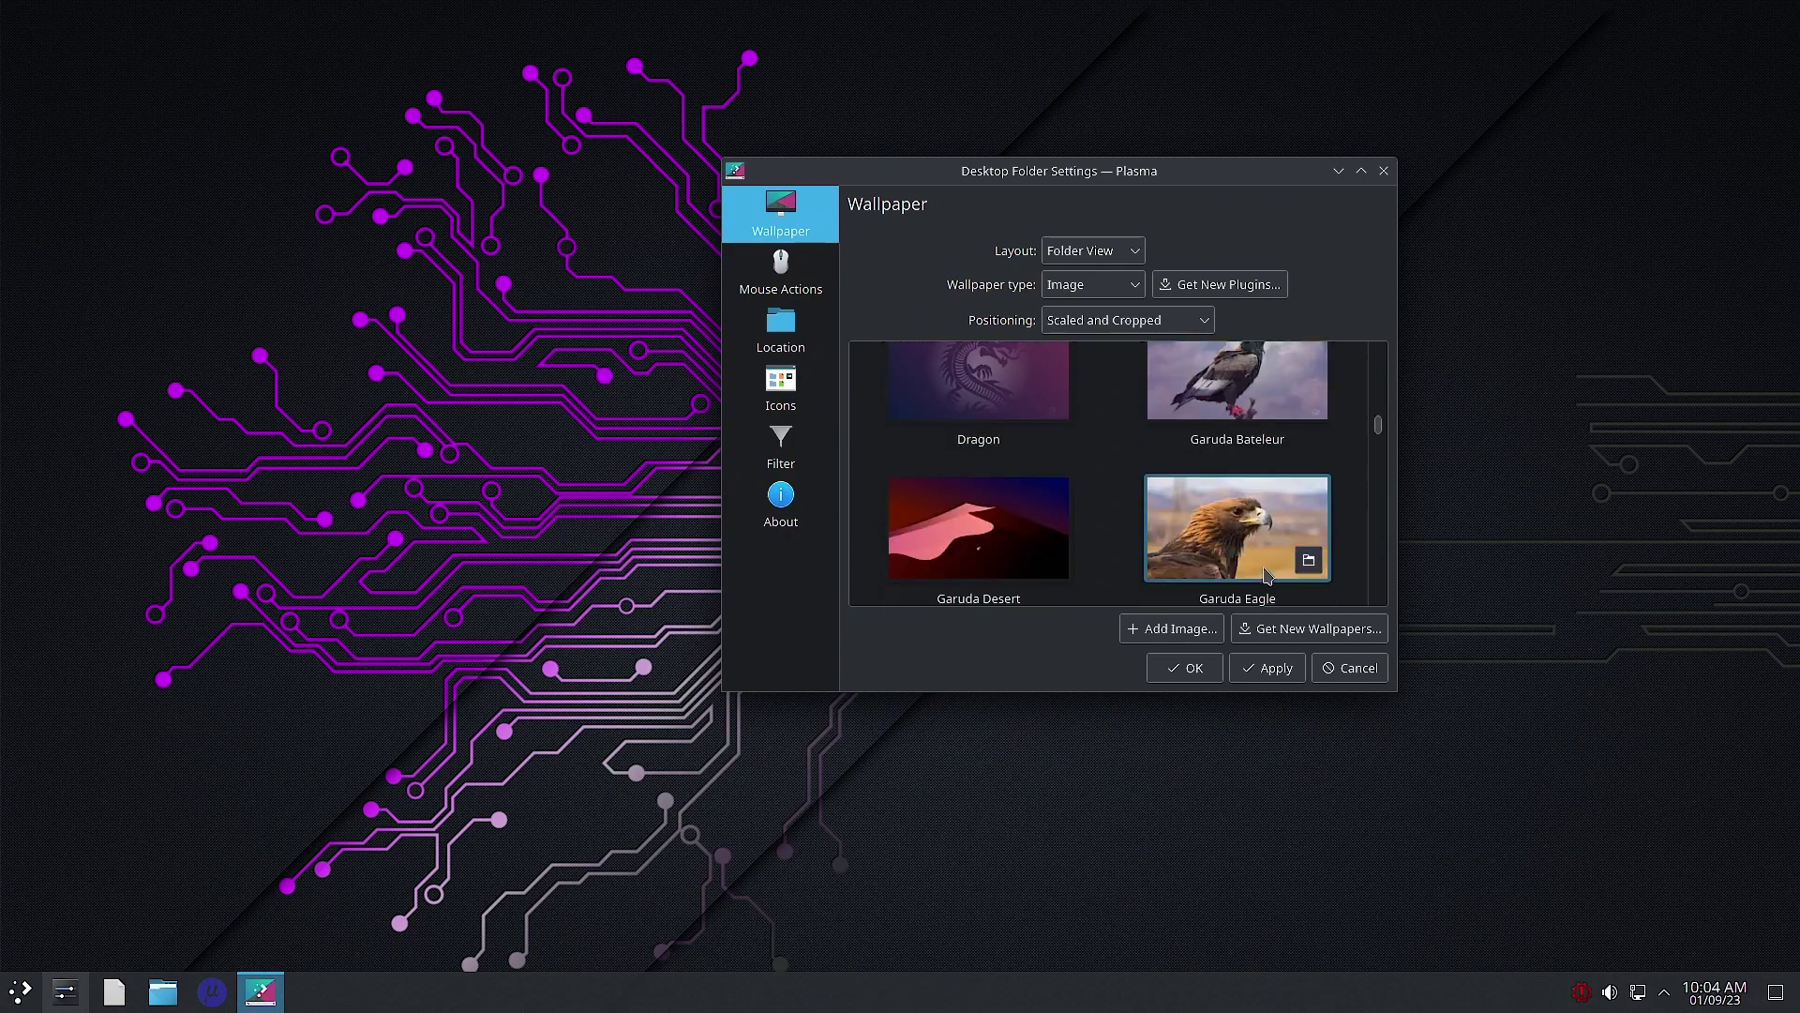
pyautogui.scroll(-3, 1266, 574)
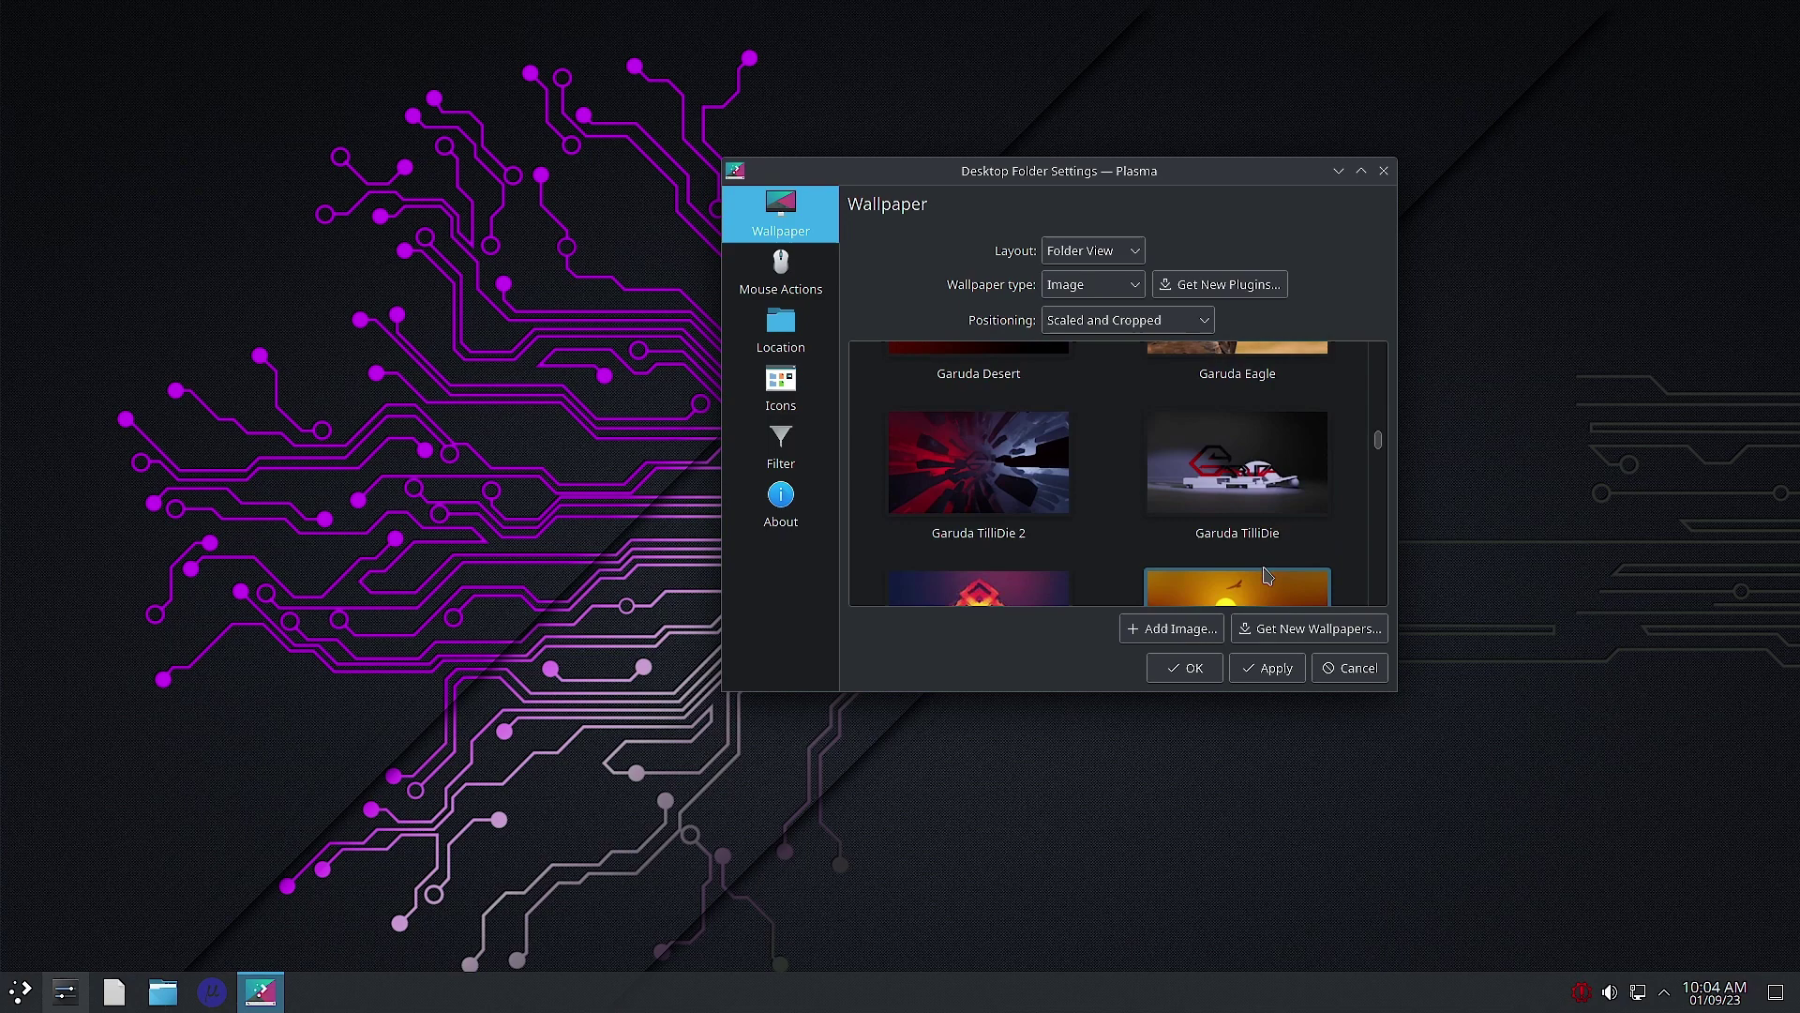
pyautogui.scroll(-4, 1266, 574)
pyautogui.click(1256, 549)
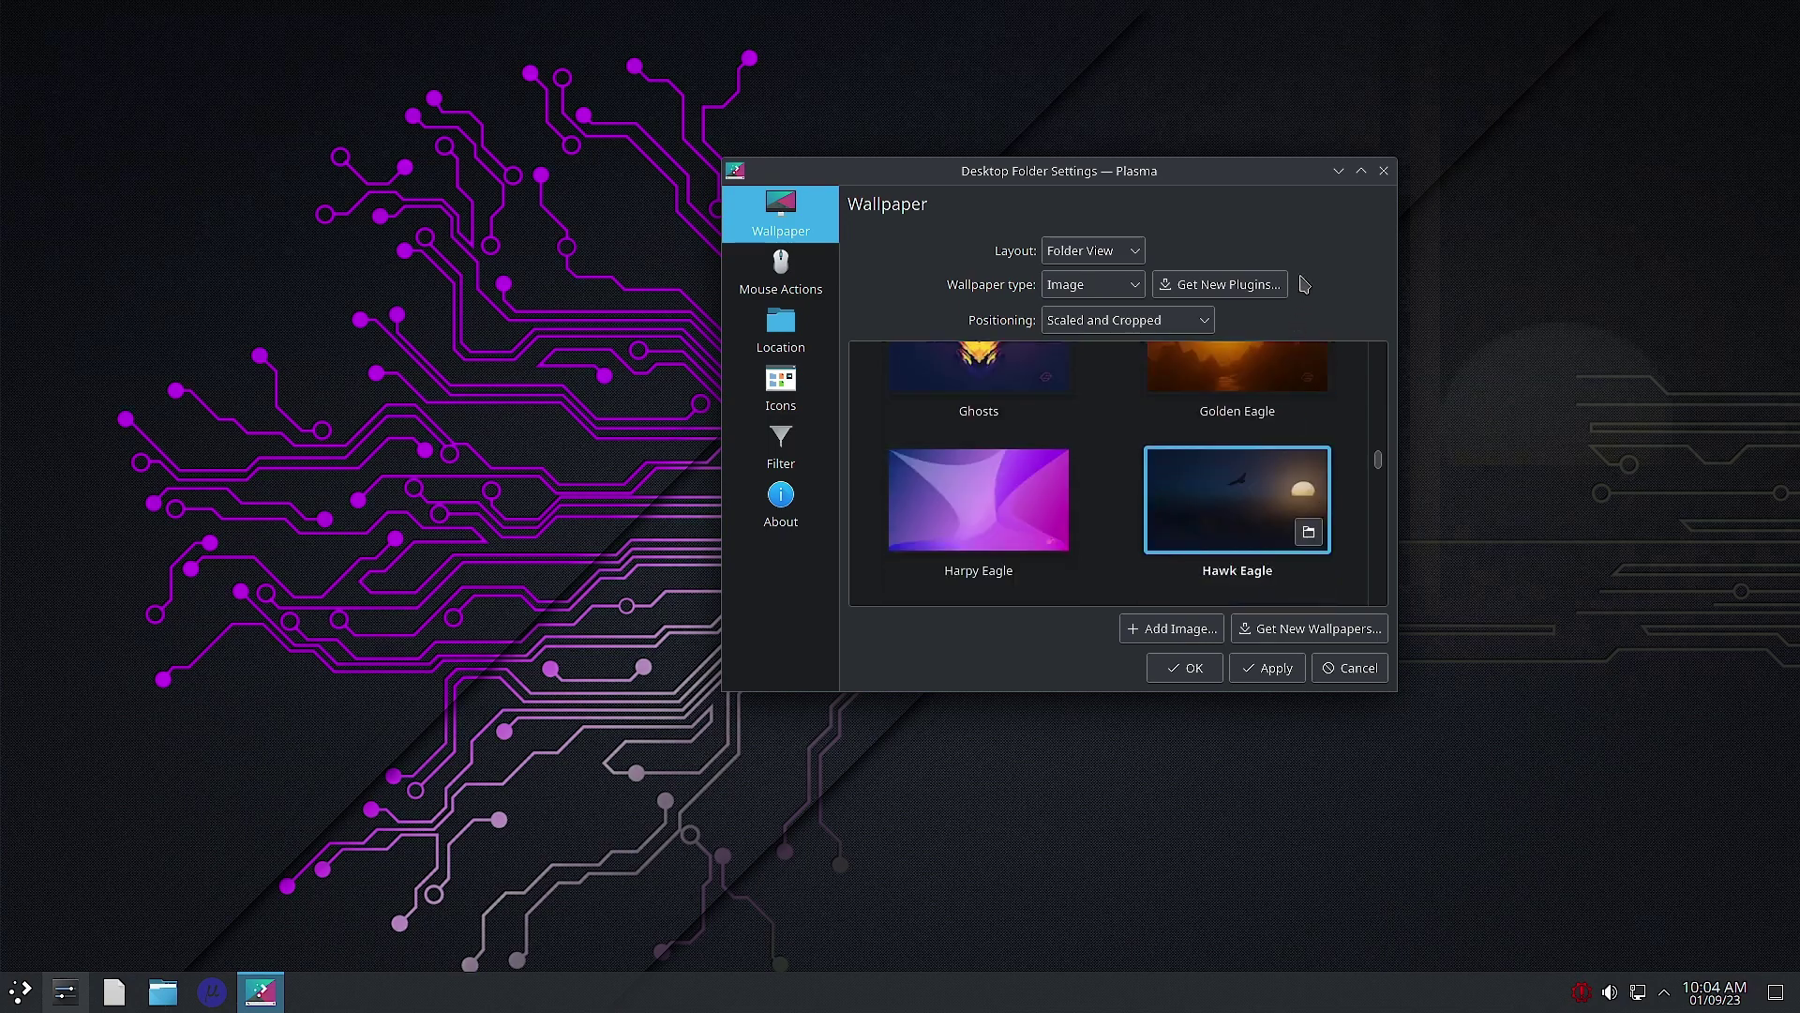
pyautogui.click(1338, 171)
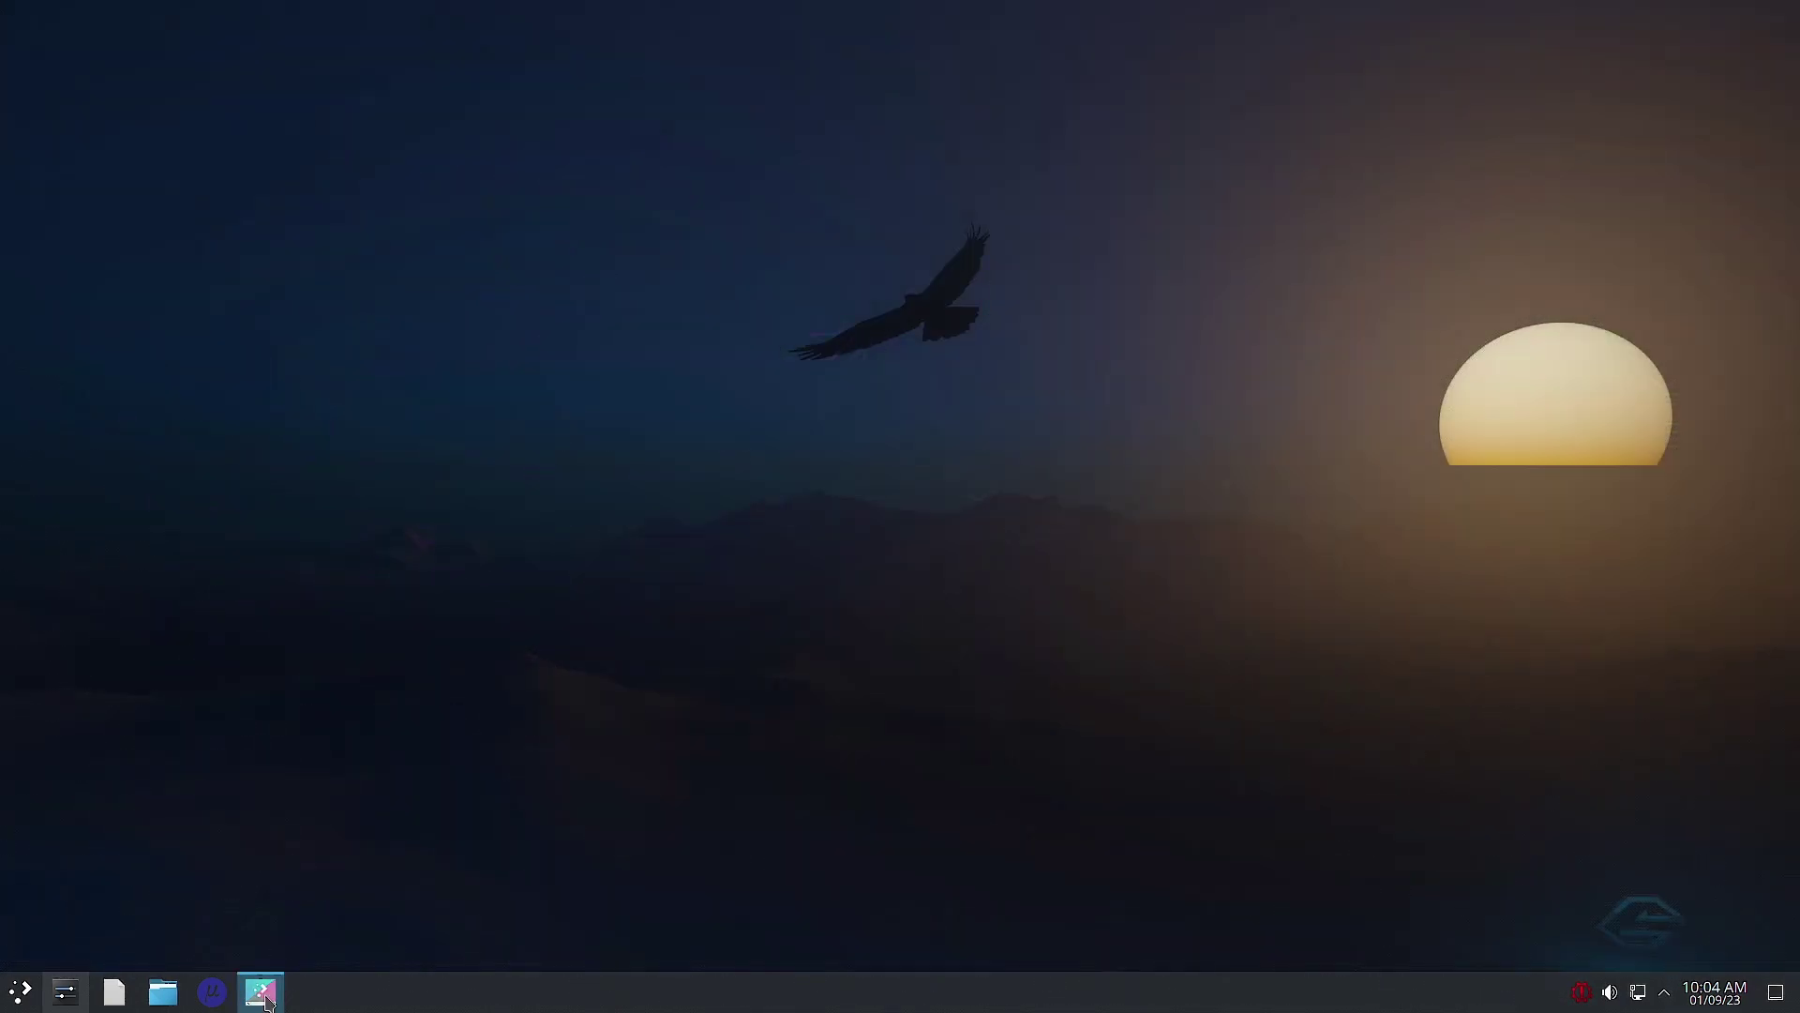
# Step: Preview the Mühle_SGS windmill and Raptor wallpapers on the desktop
pyautogui.click(262, 994)
pyautogui.scroll(-3, 1078, 514)
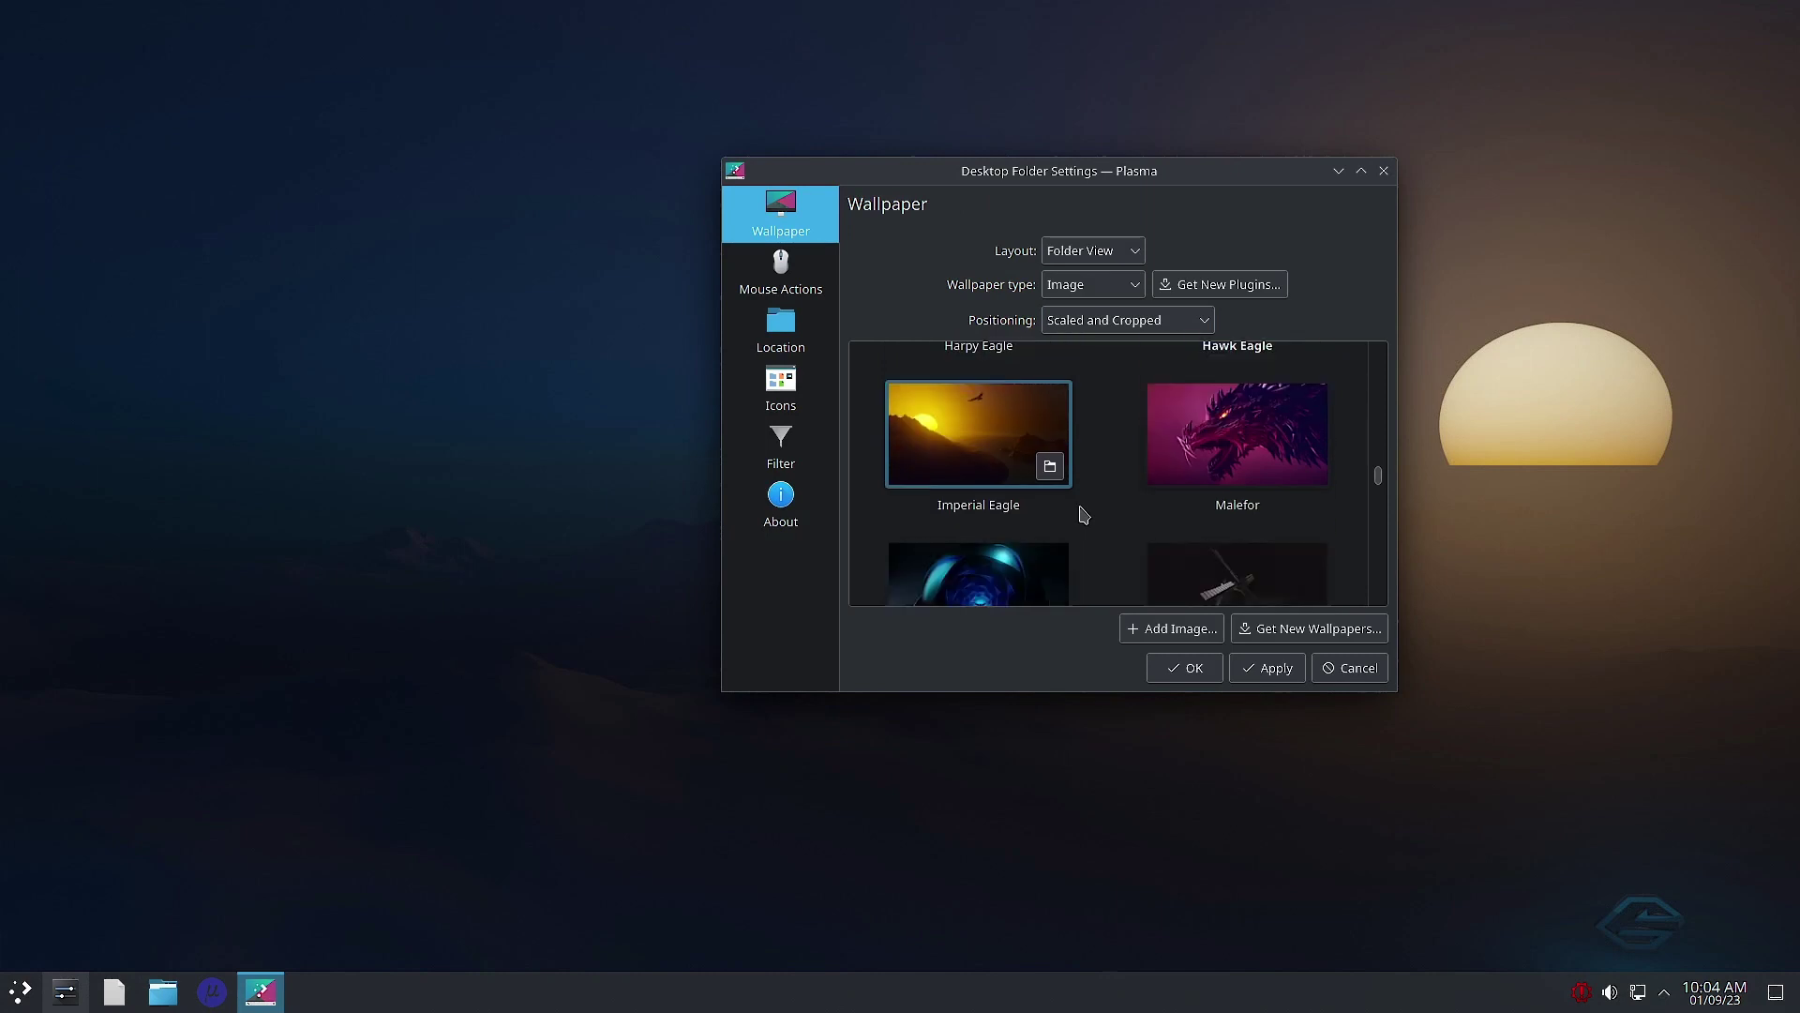
pyautogui.scroll(-3, 1080, 514)
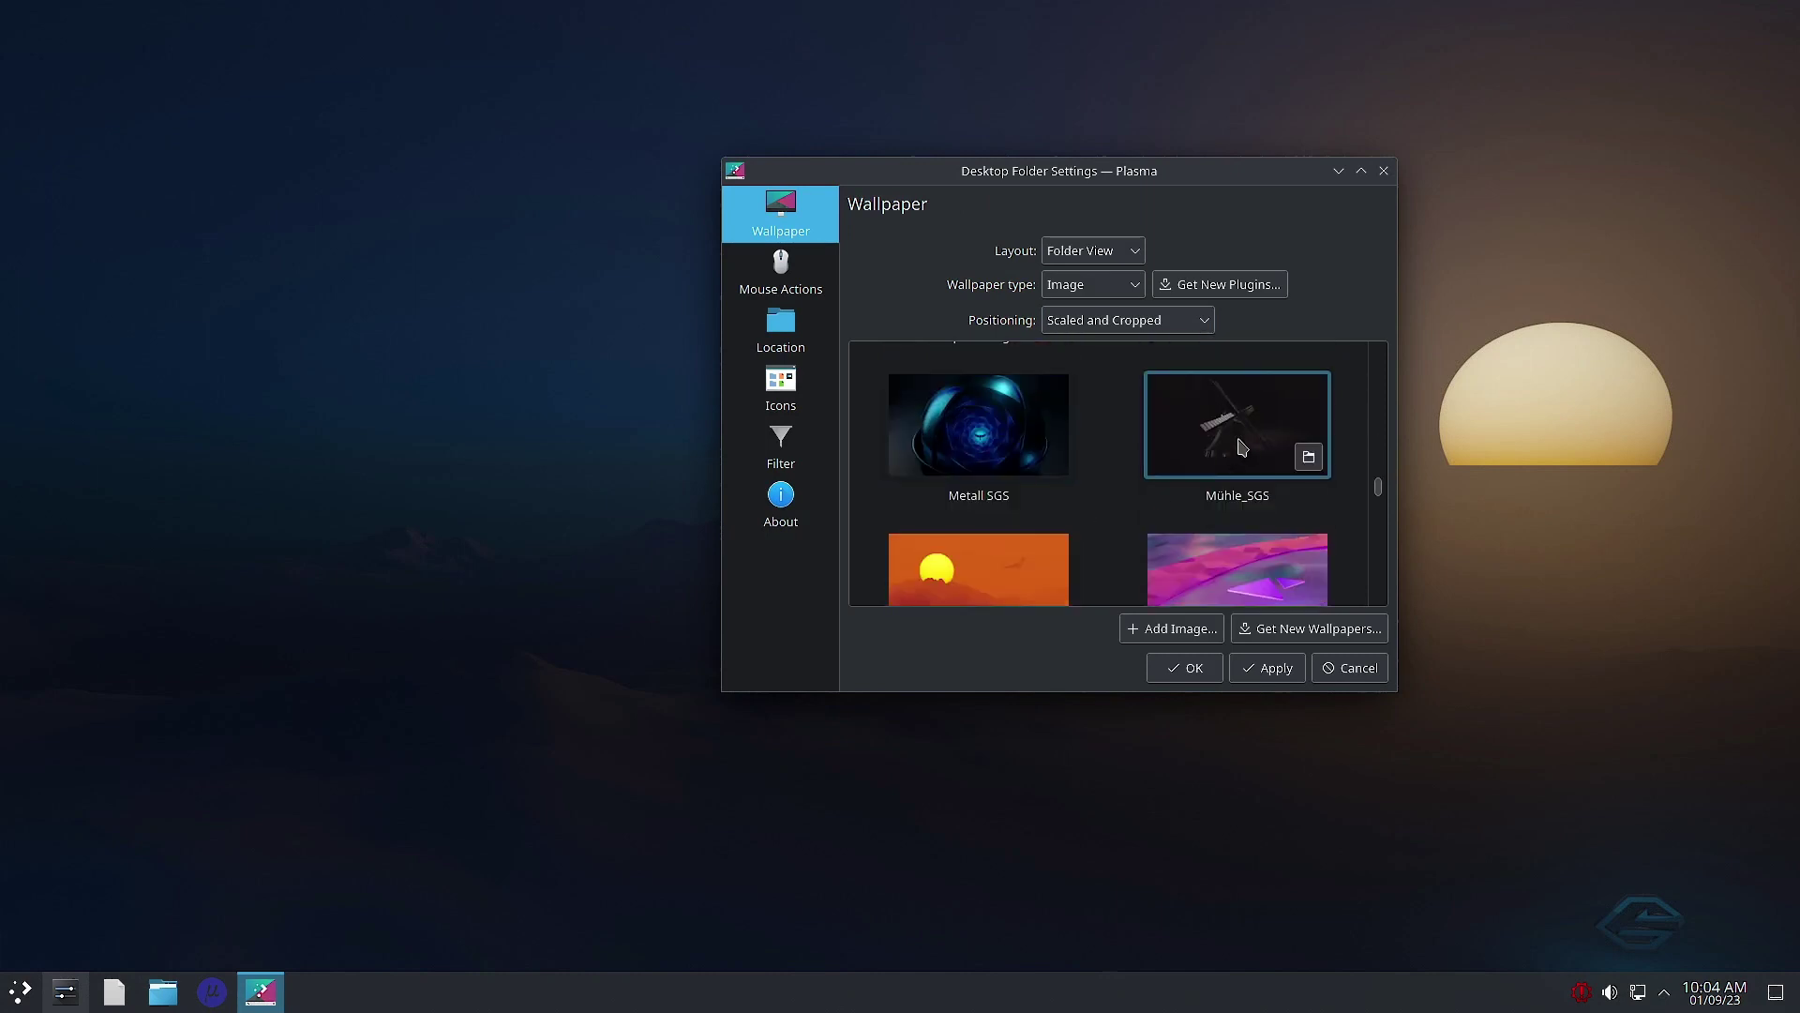
pyautogui.click(1243, 446)
pyautogui.press('super+d')
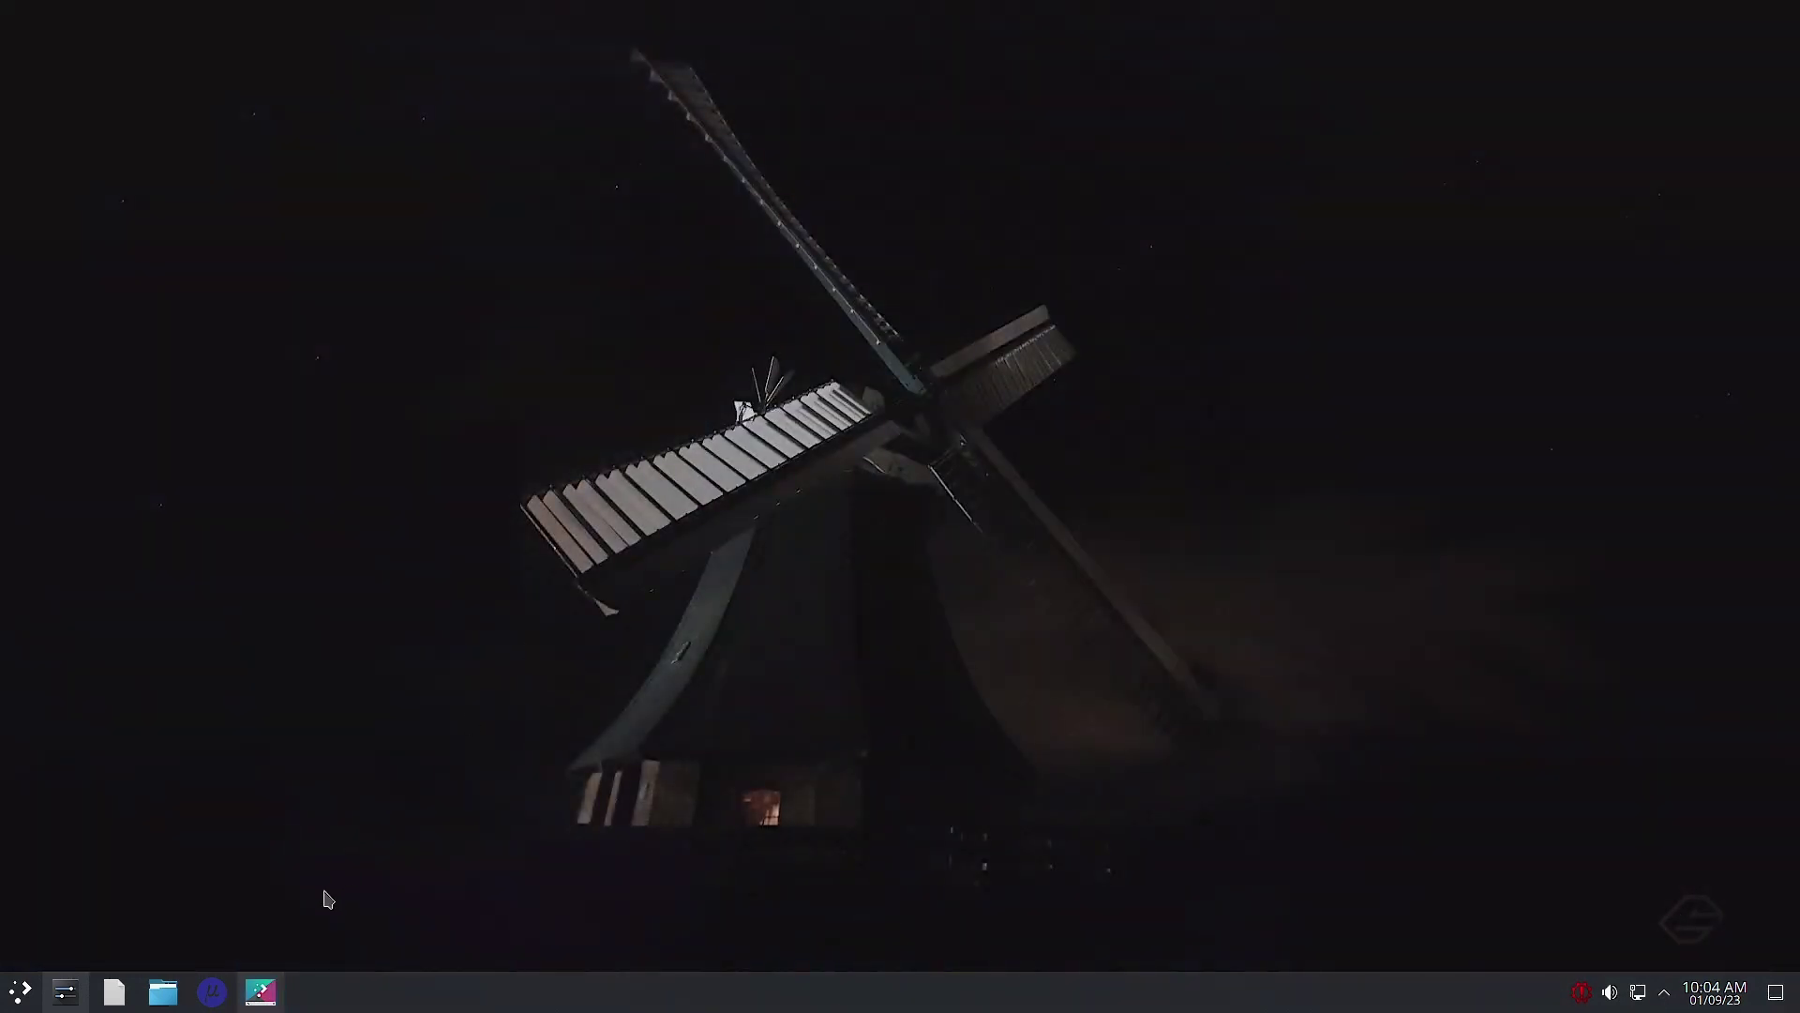
pyautogui.click(261, 992)
pyautogui.scroll(-4, 1160, 501)
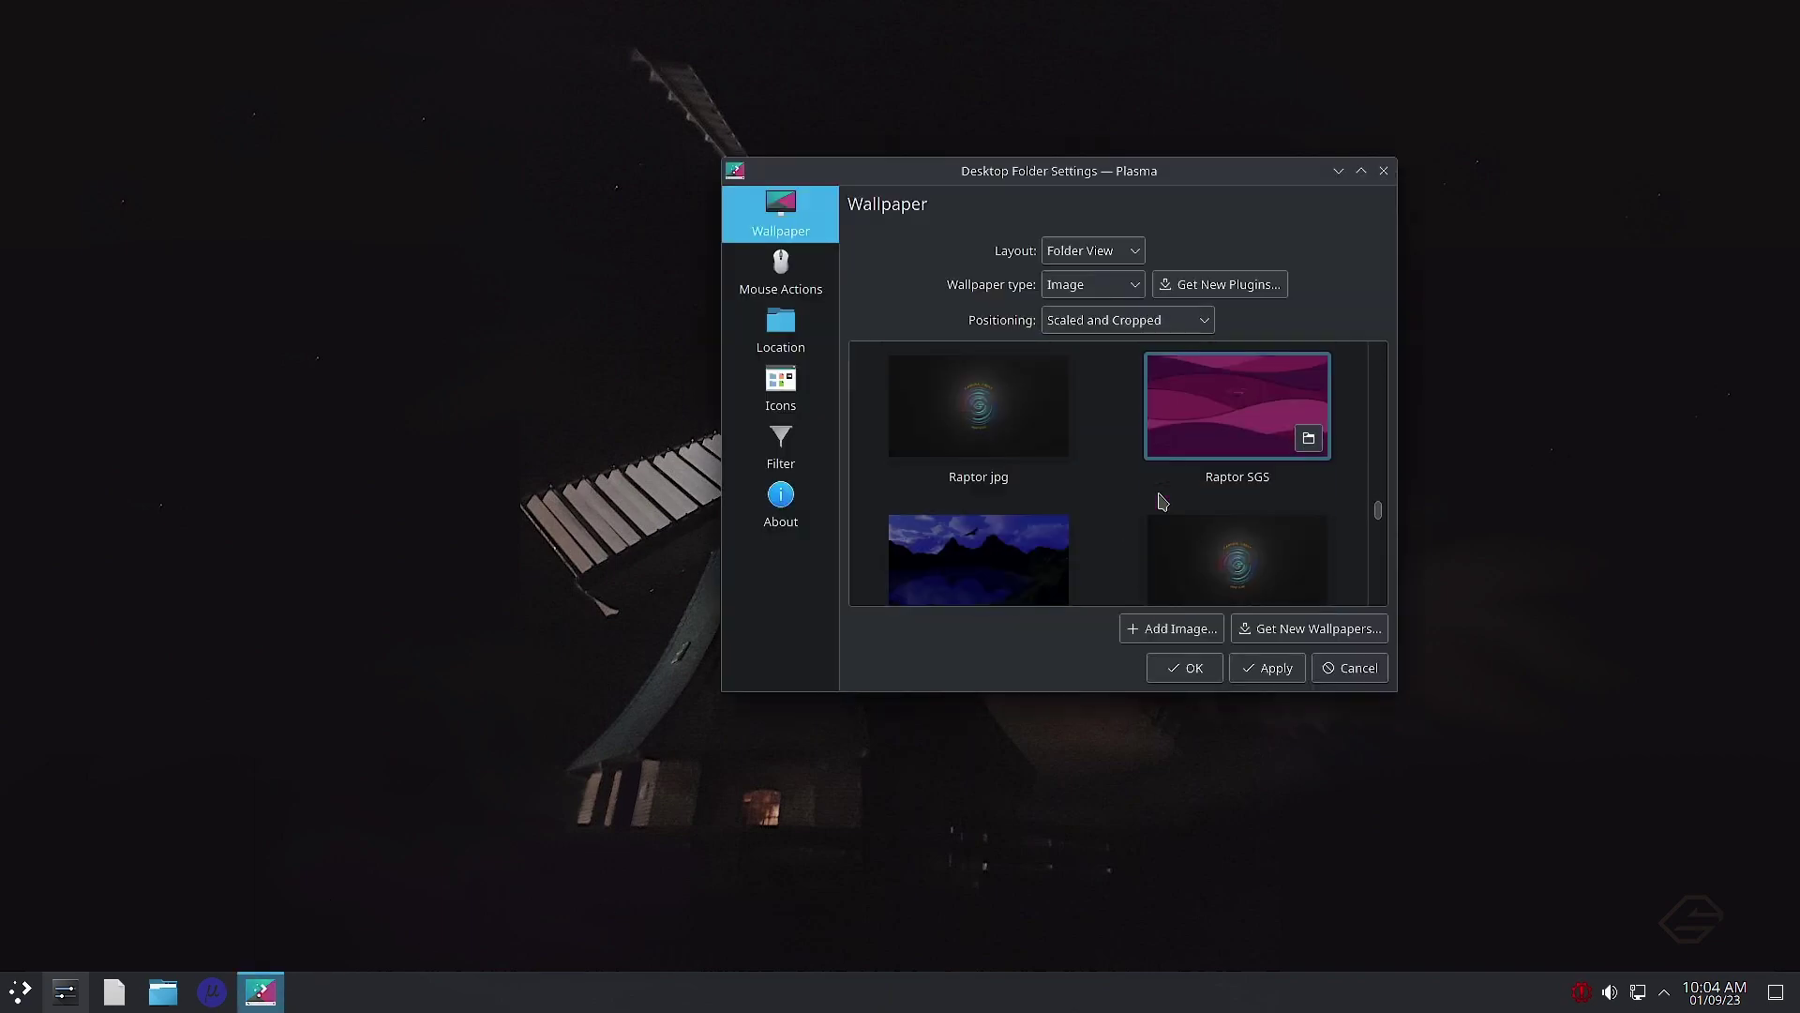
pyautogui.click(1041, 373)
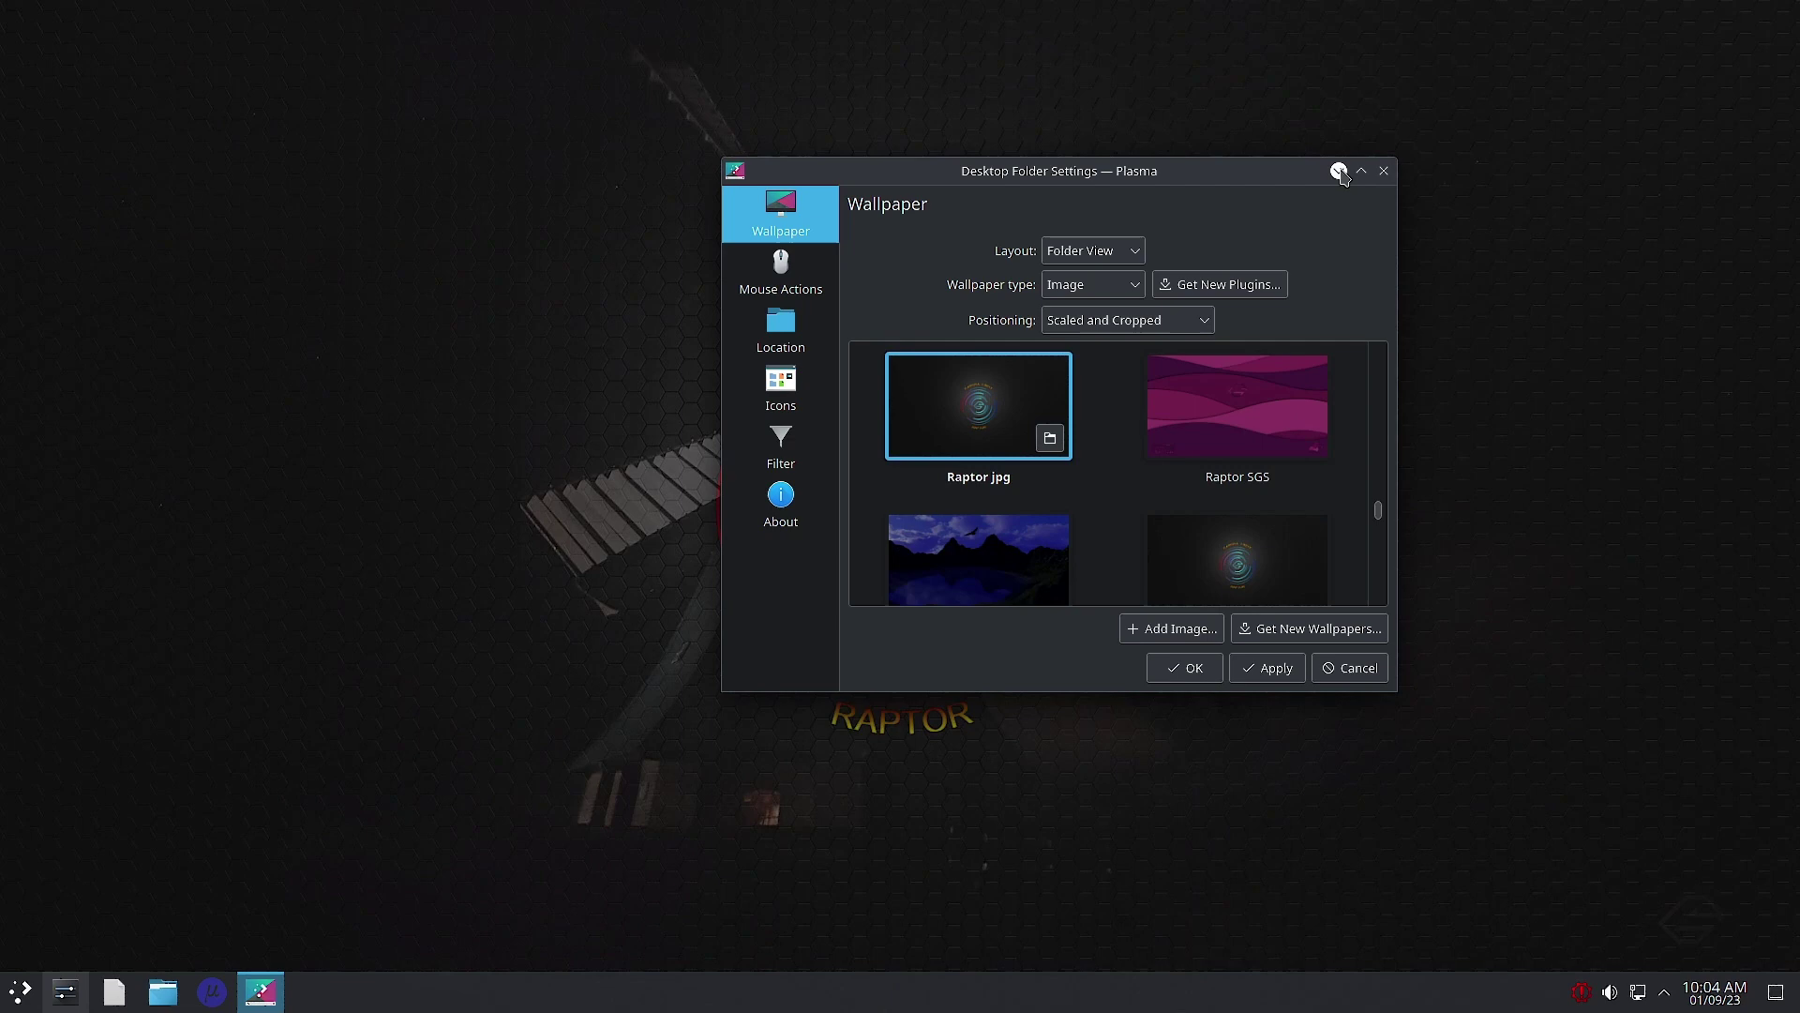
pyautogui.click(1339, 170)
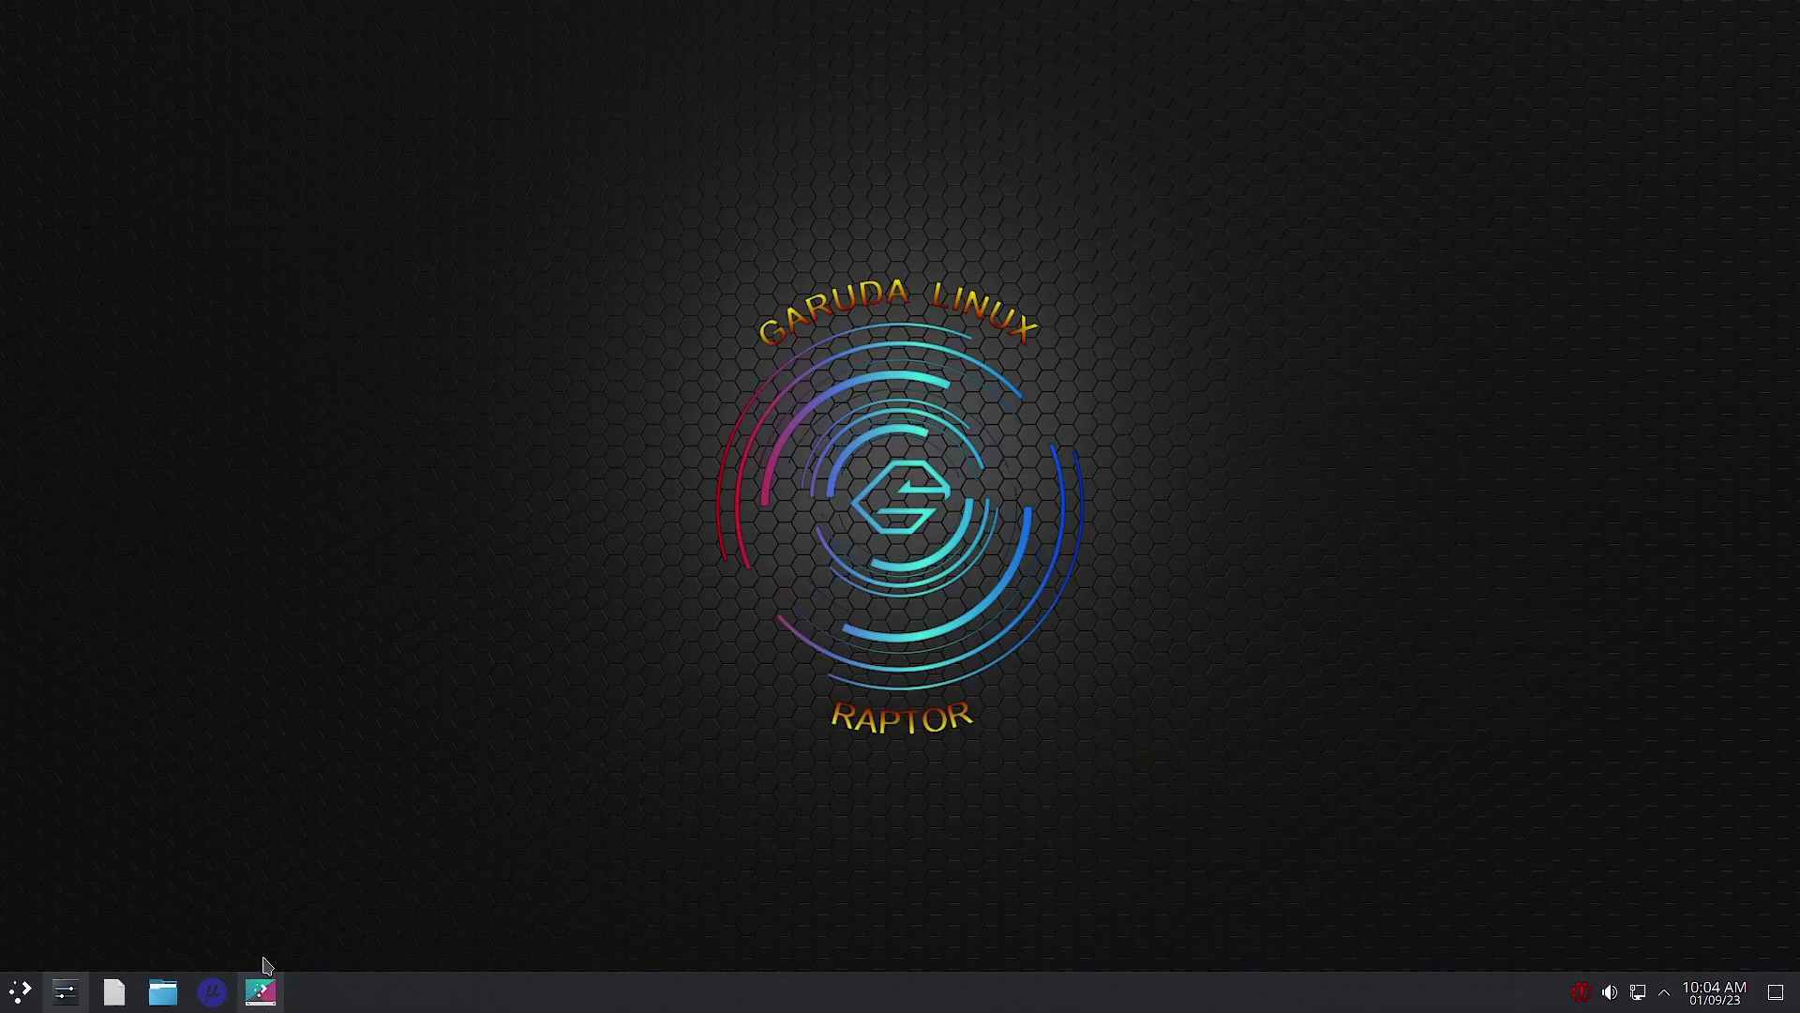
# Step: Preview the Red Booster TilliDie and RaptorII wallpapers on the desktop
pyautogui.click(262, 992)
pyautogui.scroll(-1, 1215, 515)
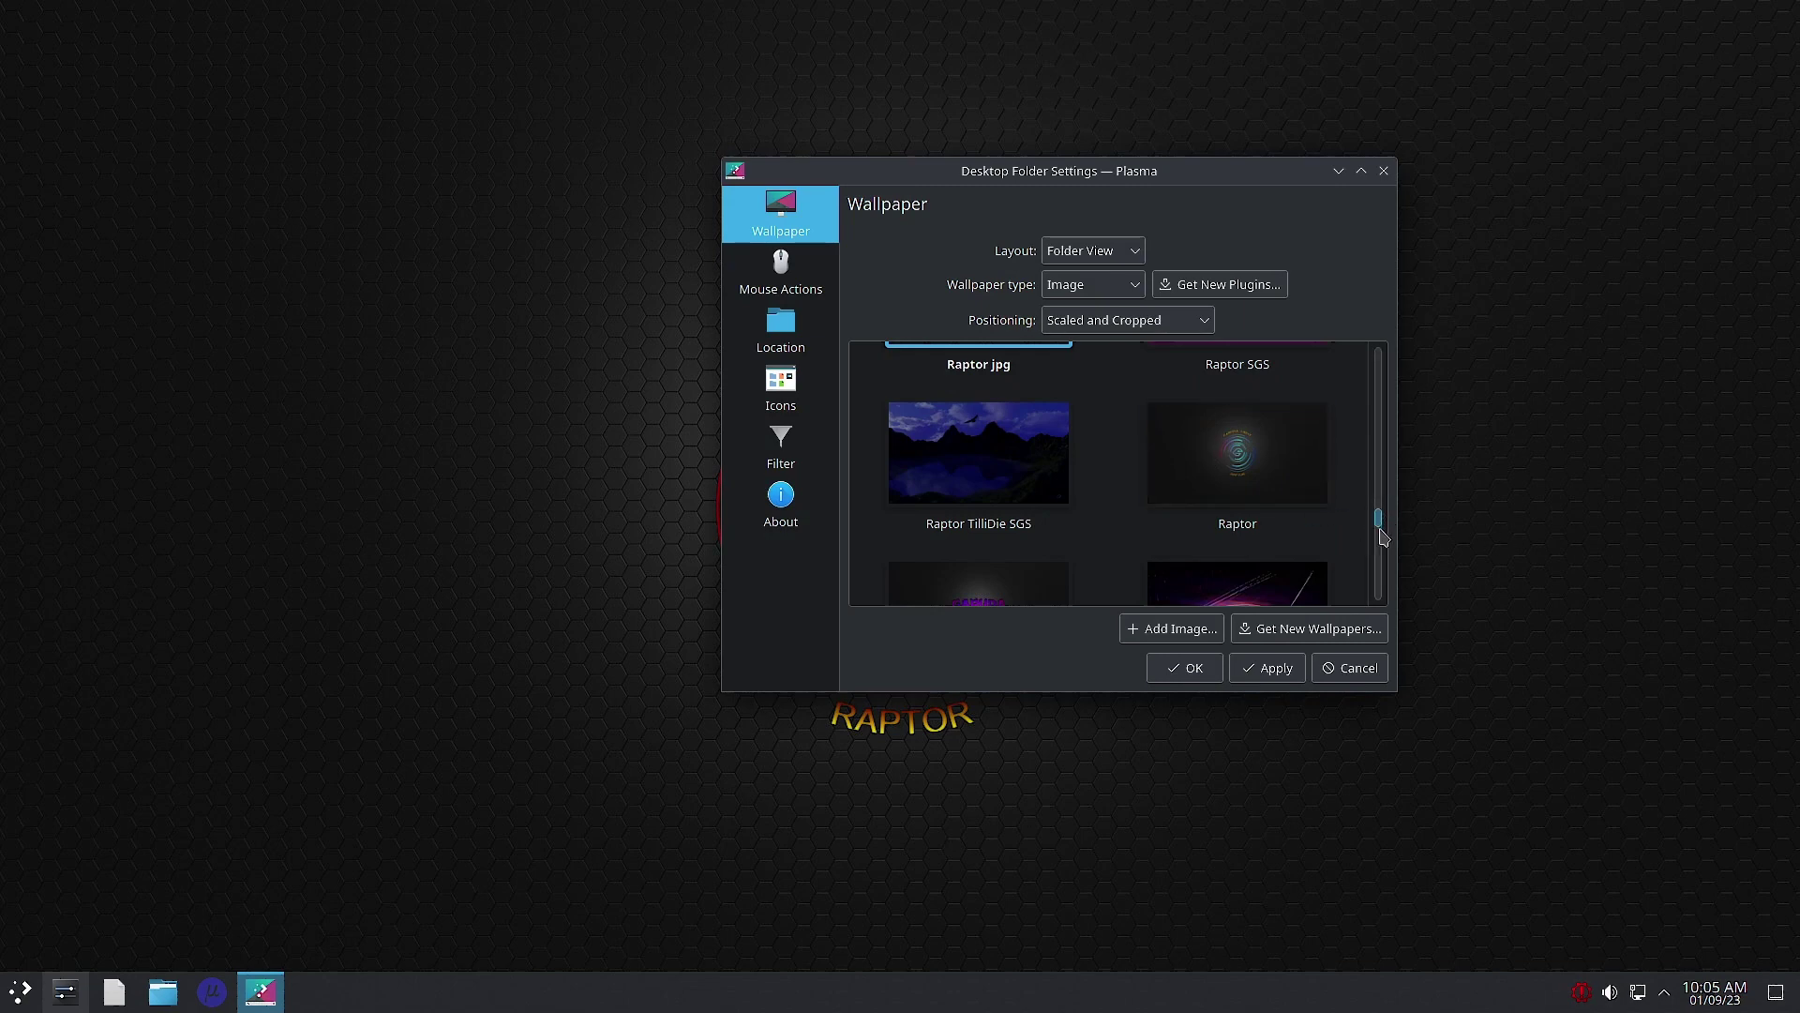
pyautogui.scroll(-2, 1380, 525)
pyautogui.click(1294, 390)
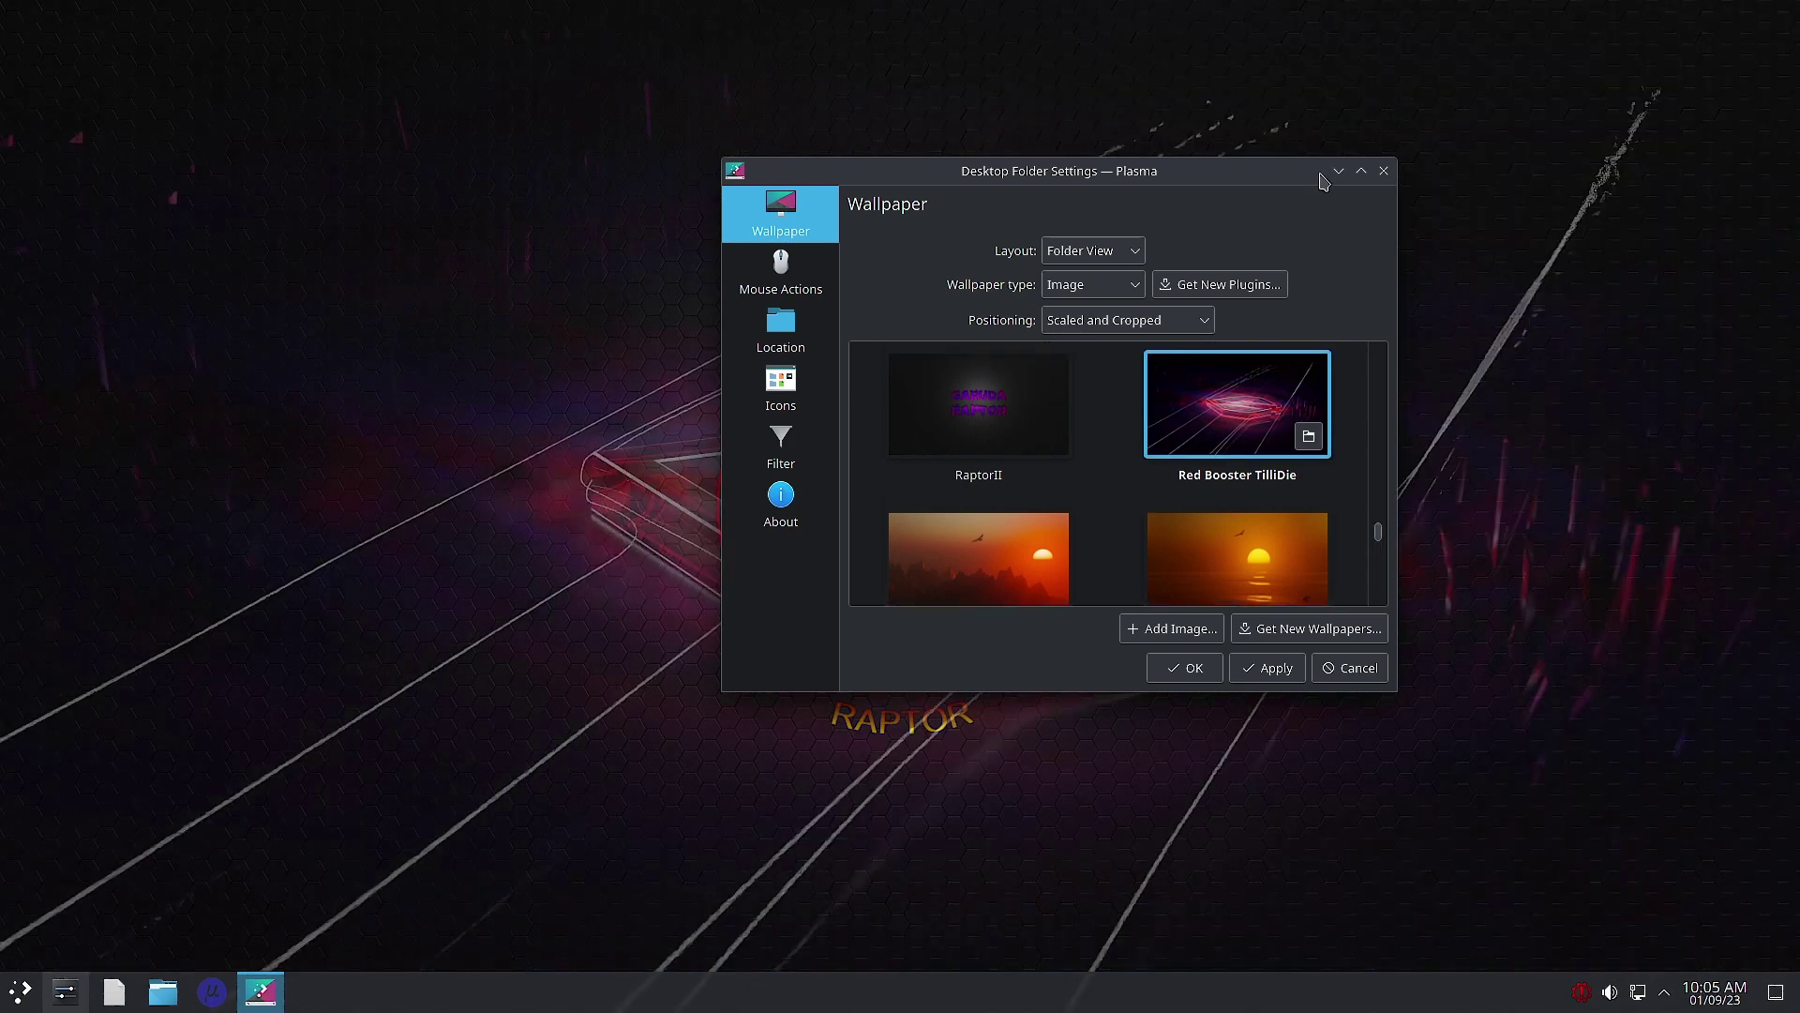
pyautogui.click(1338, 171)
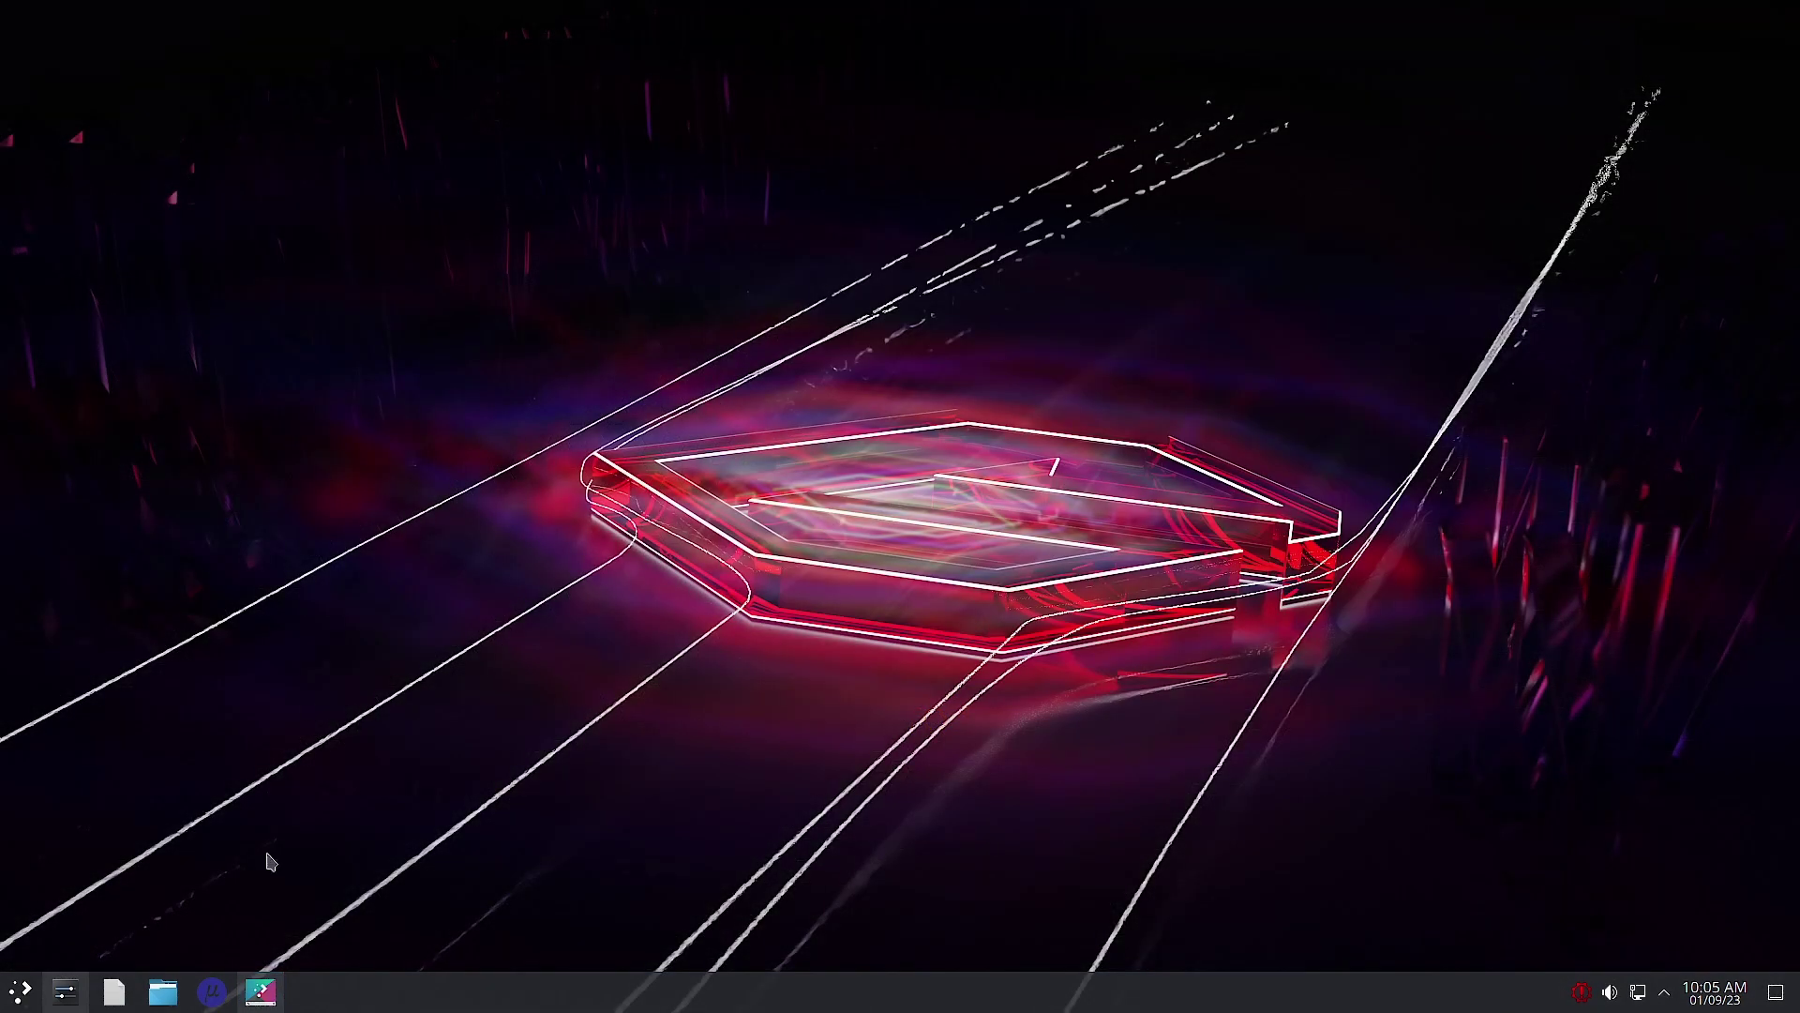
pyautogui.click(262, 991)
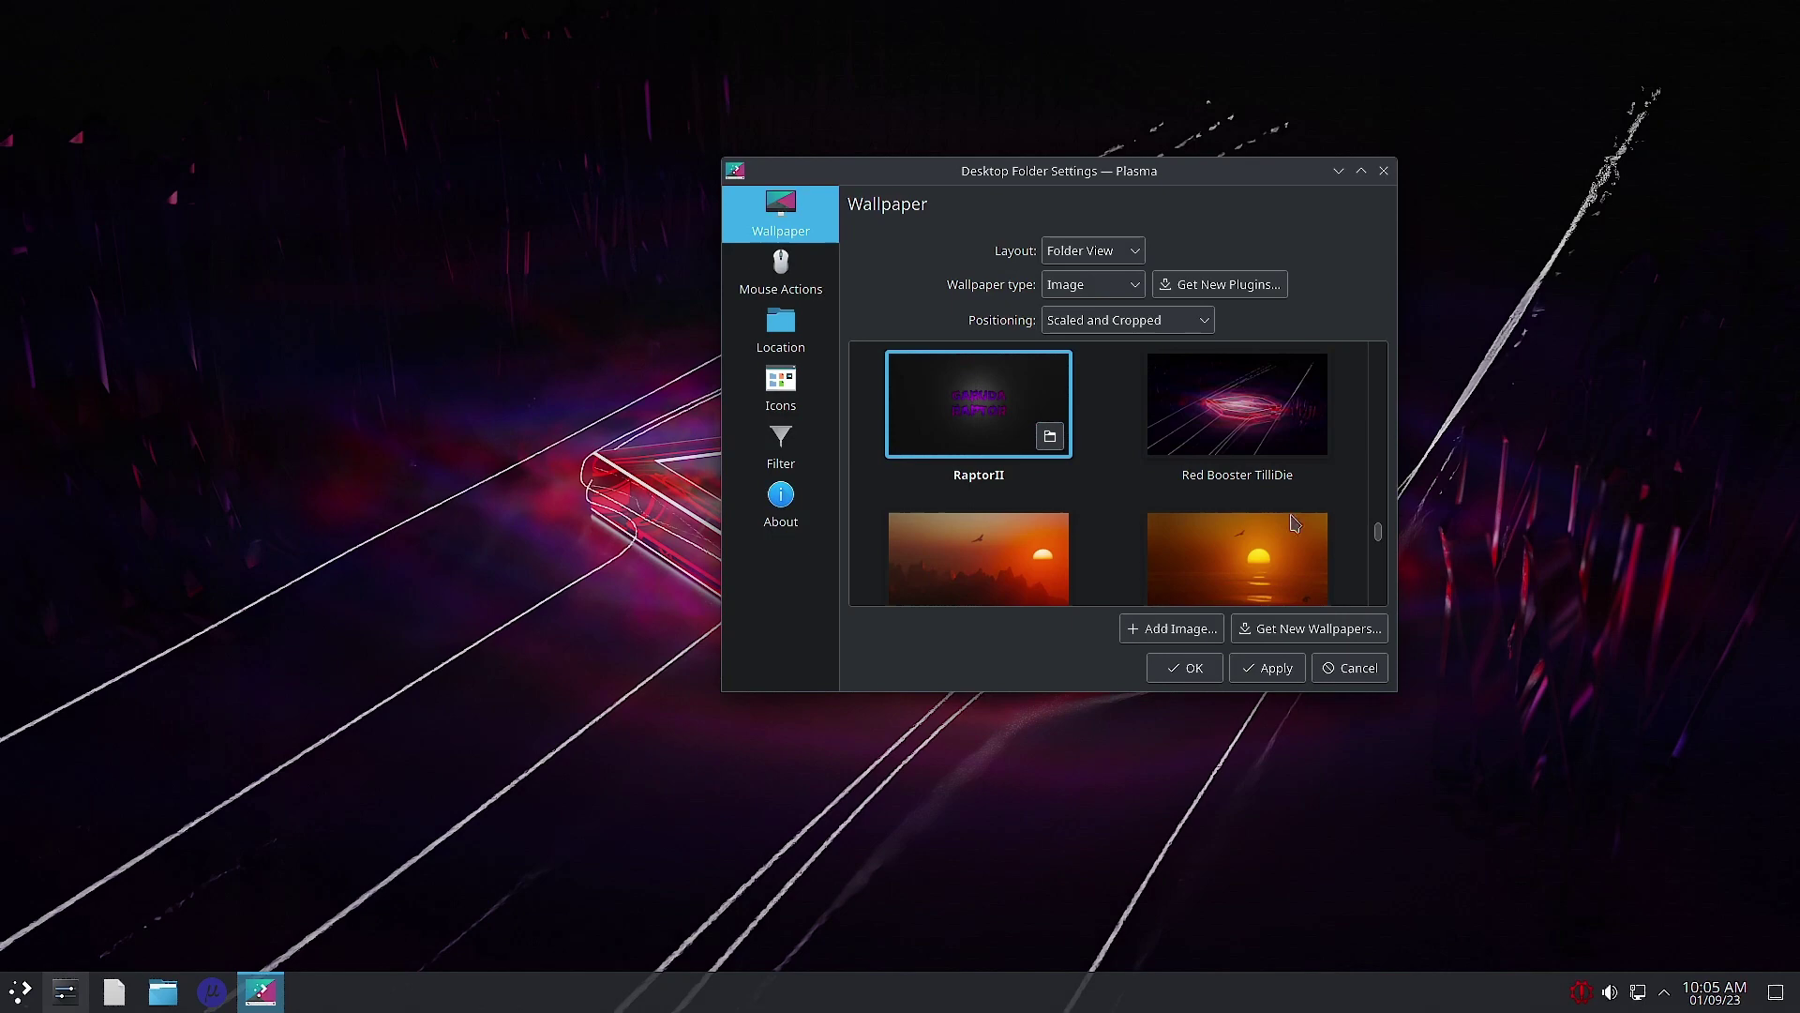
pyautogui.click(1267, 668)
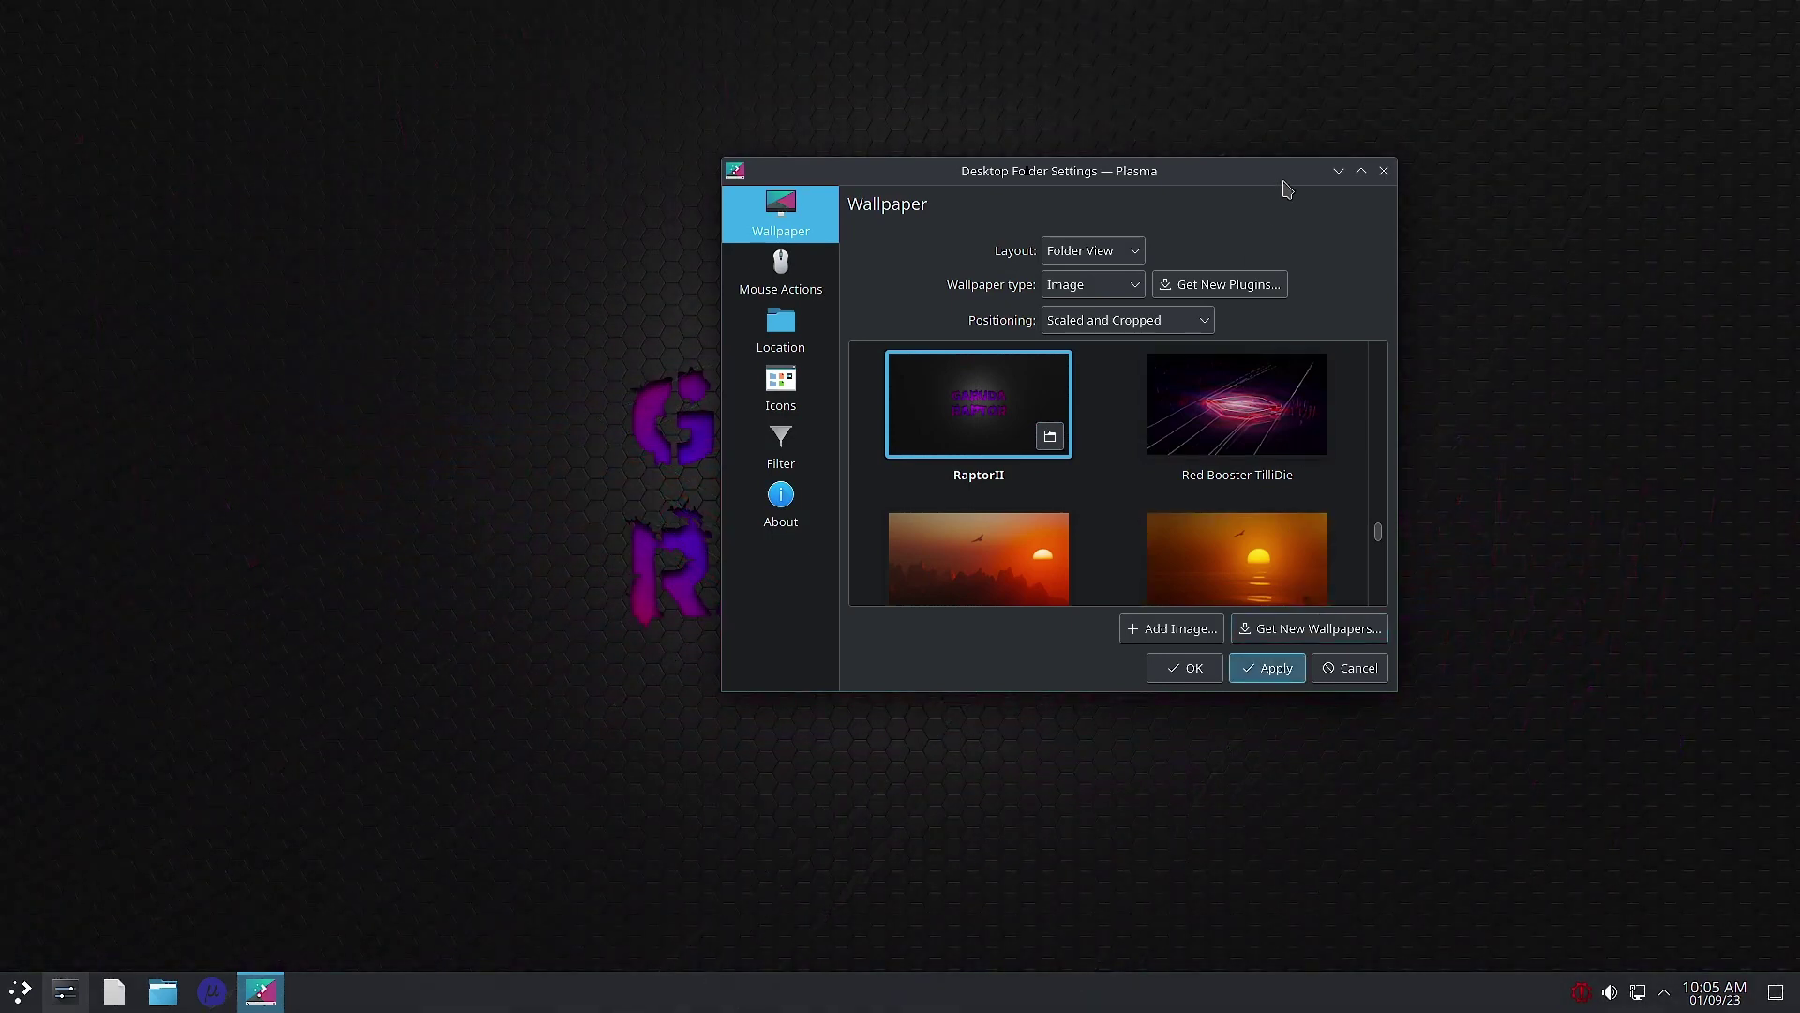
pyautogui.click(1338, 172)
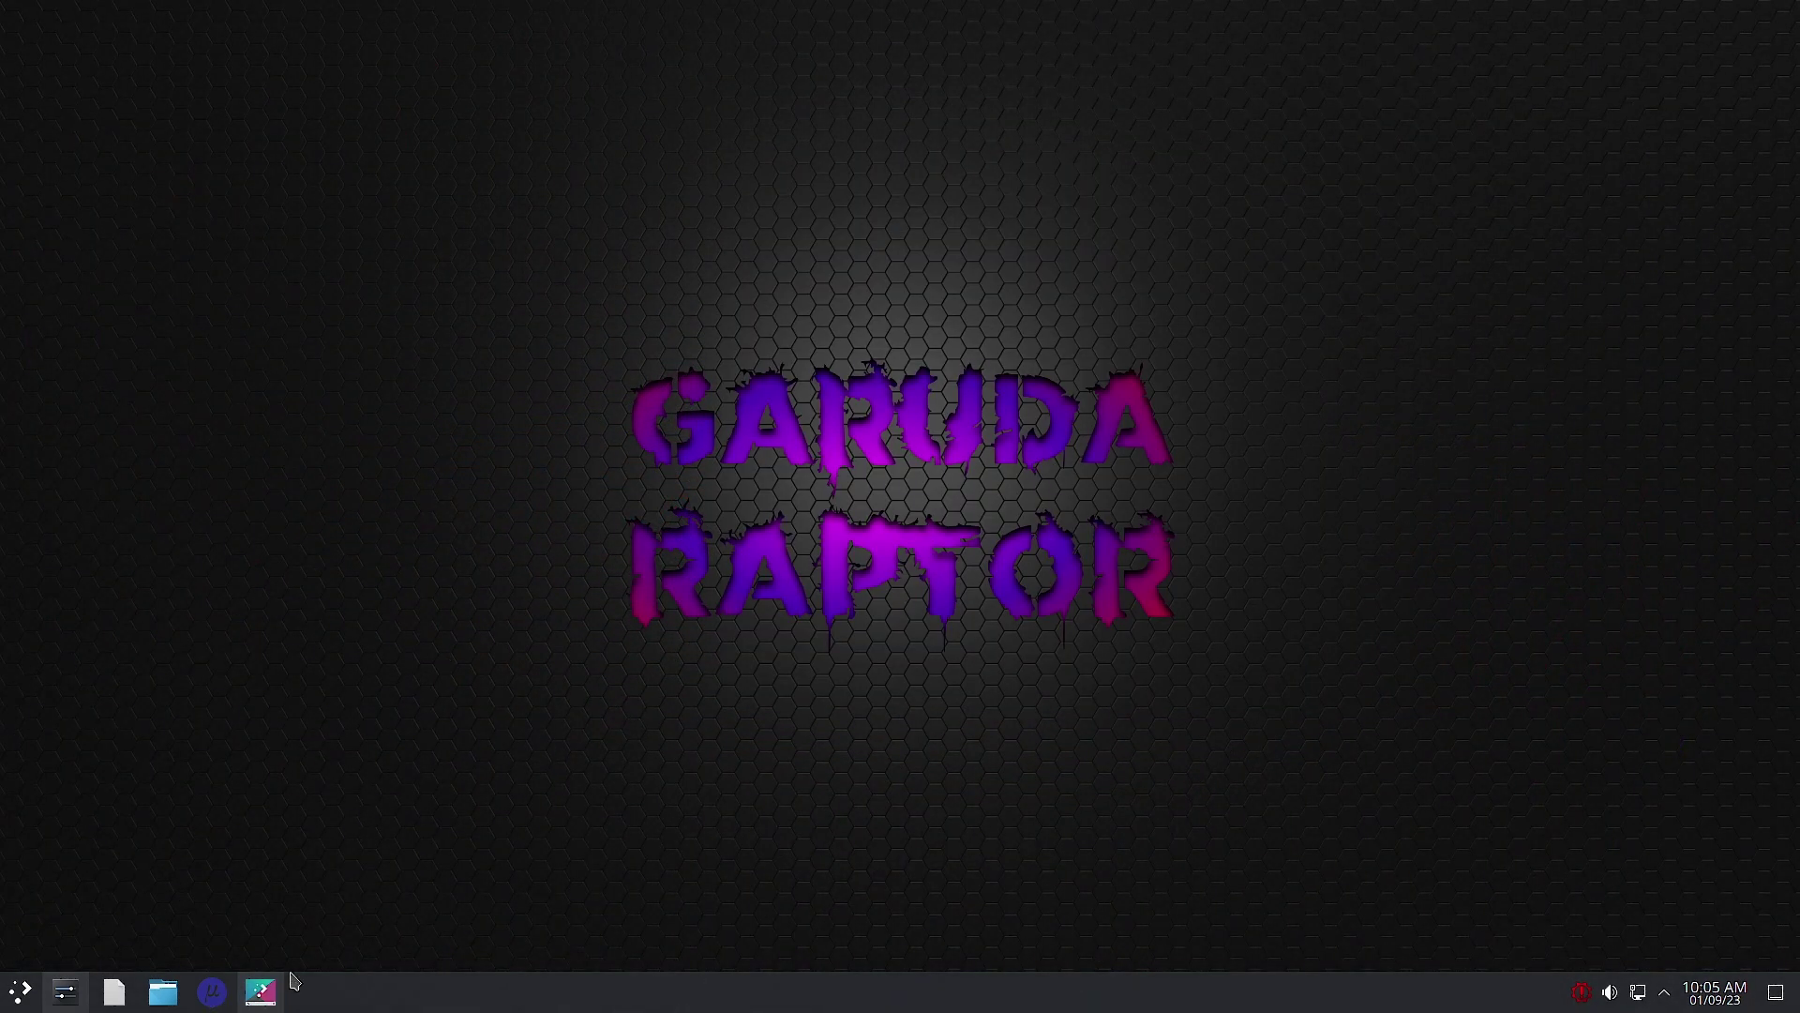
# Step: Preview the Shani planet and Spotted Eagle wallpapers on the desktop
pyautogui.click(261, 991)
pyautogui.scroll(-3, 1120, 548)
pyautogui.scroll(-1, 1120, 548)
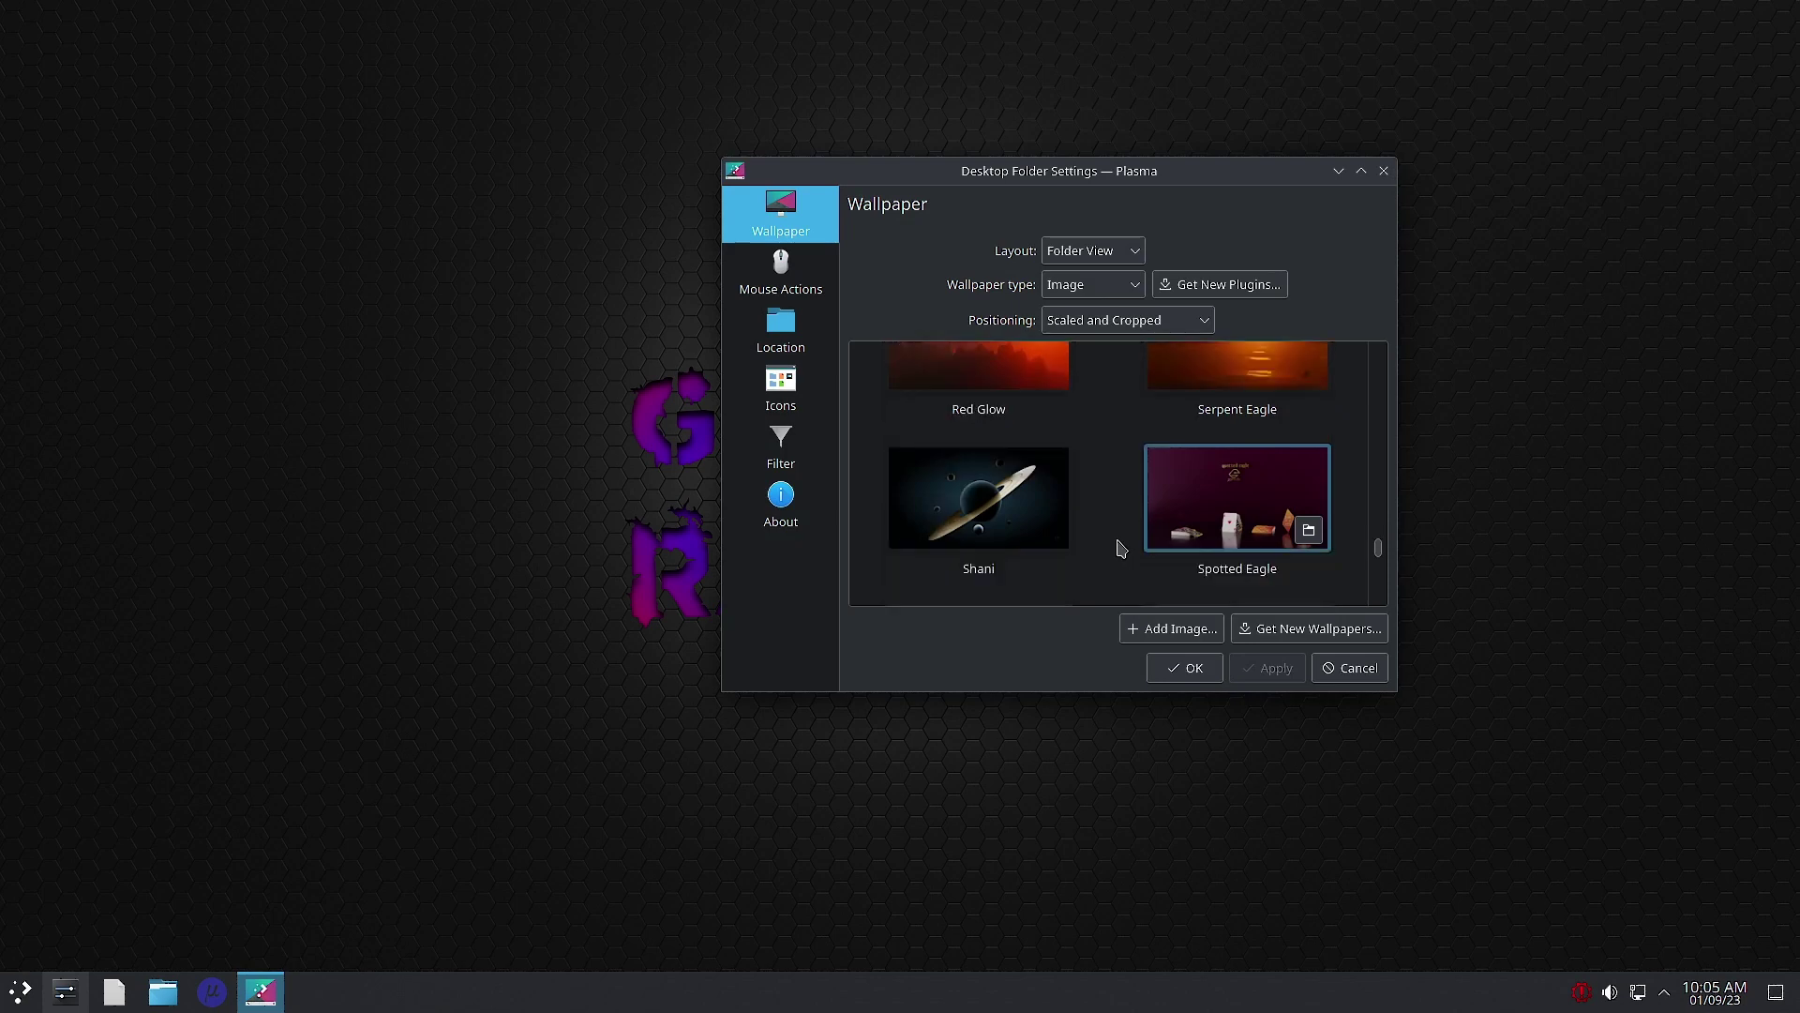
pyautogui.click(1016, 515)
pyautogui.click(1338, 171)
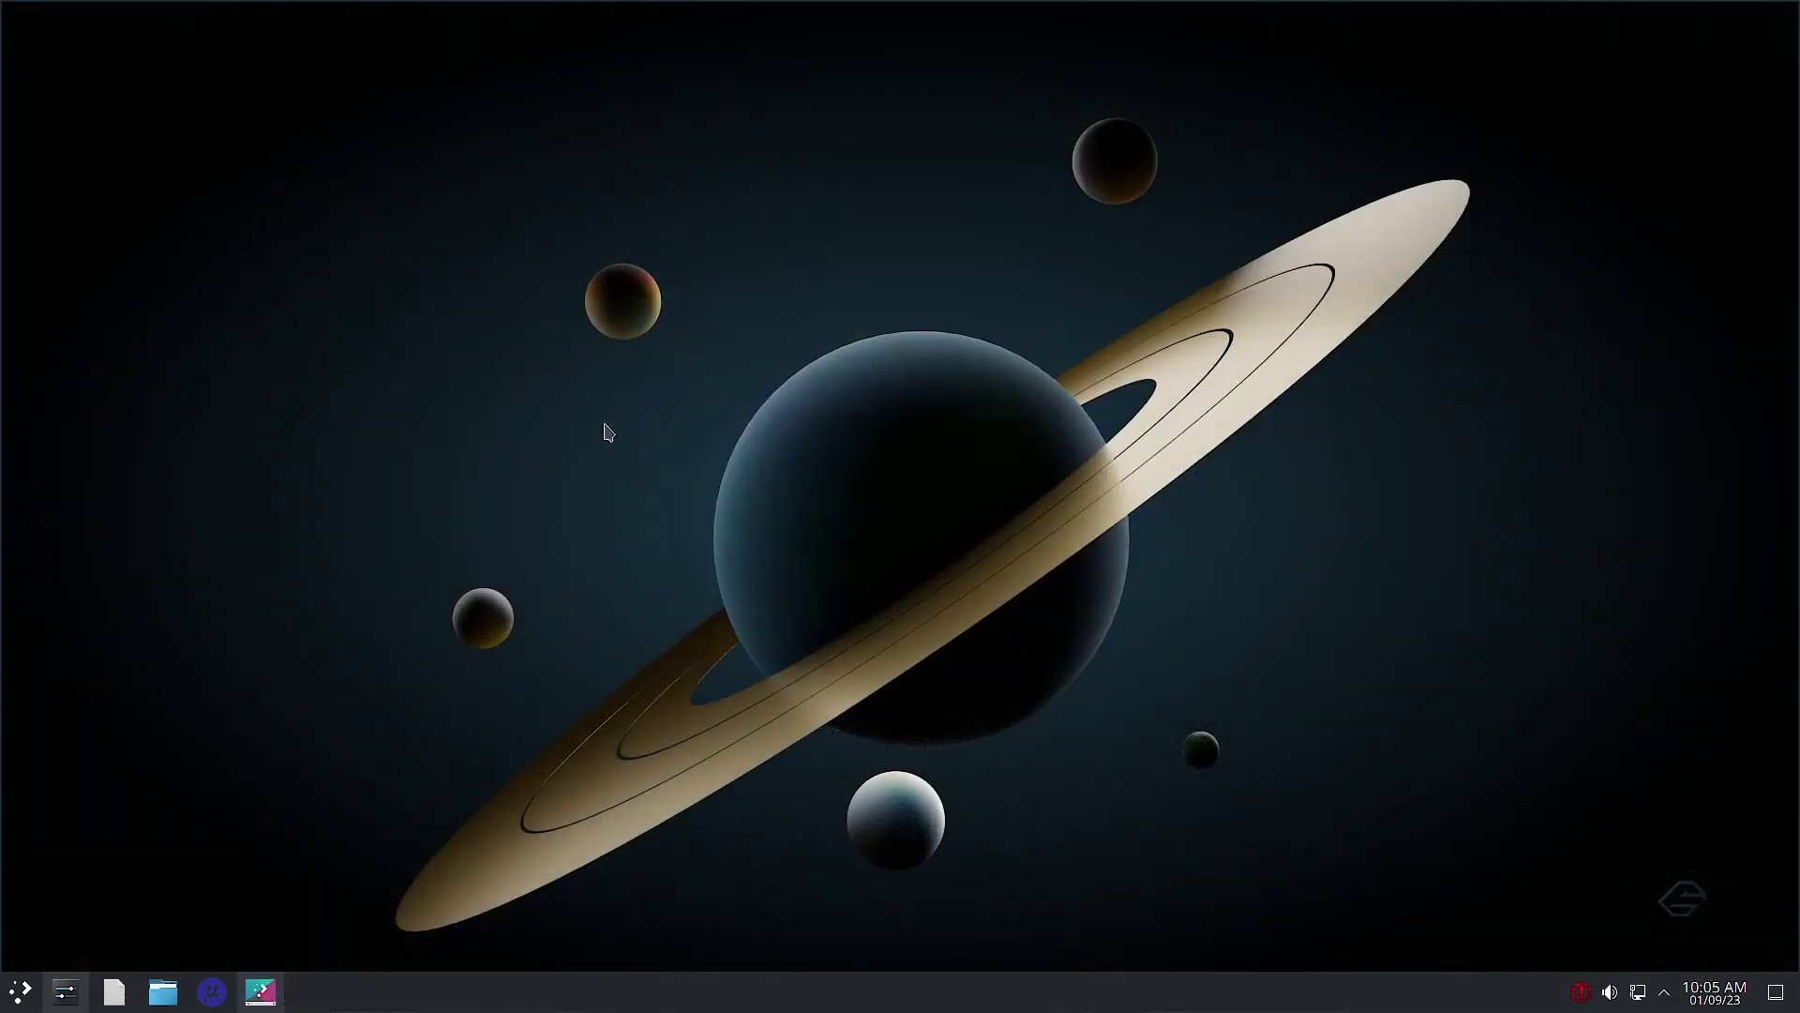
pyautogui.moveTo(266, 1005)
pyautogui.click(255, 994)
pyautogui.click(1256, 506)
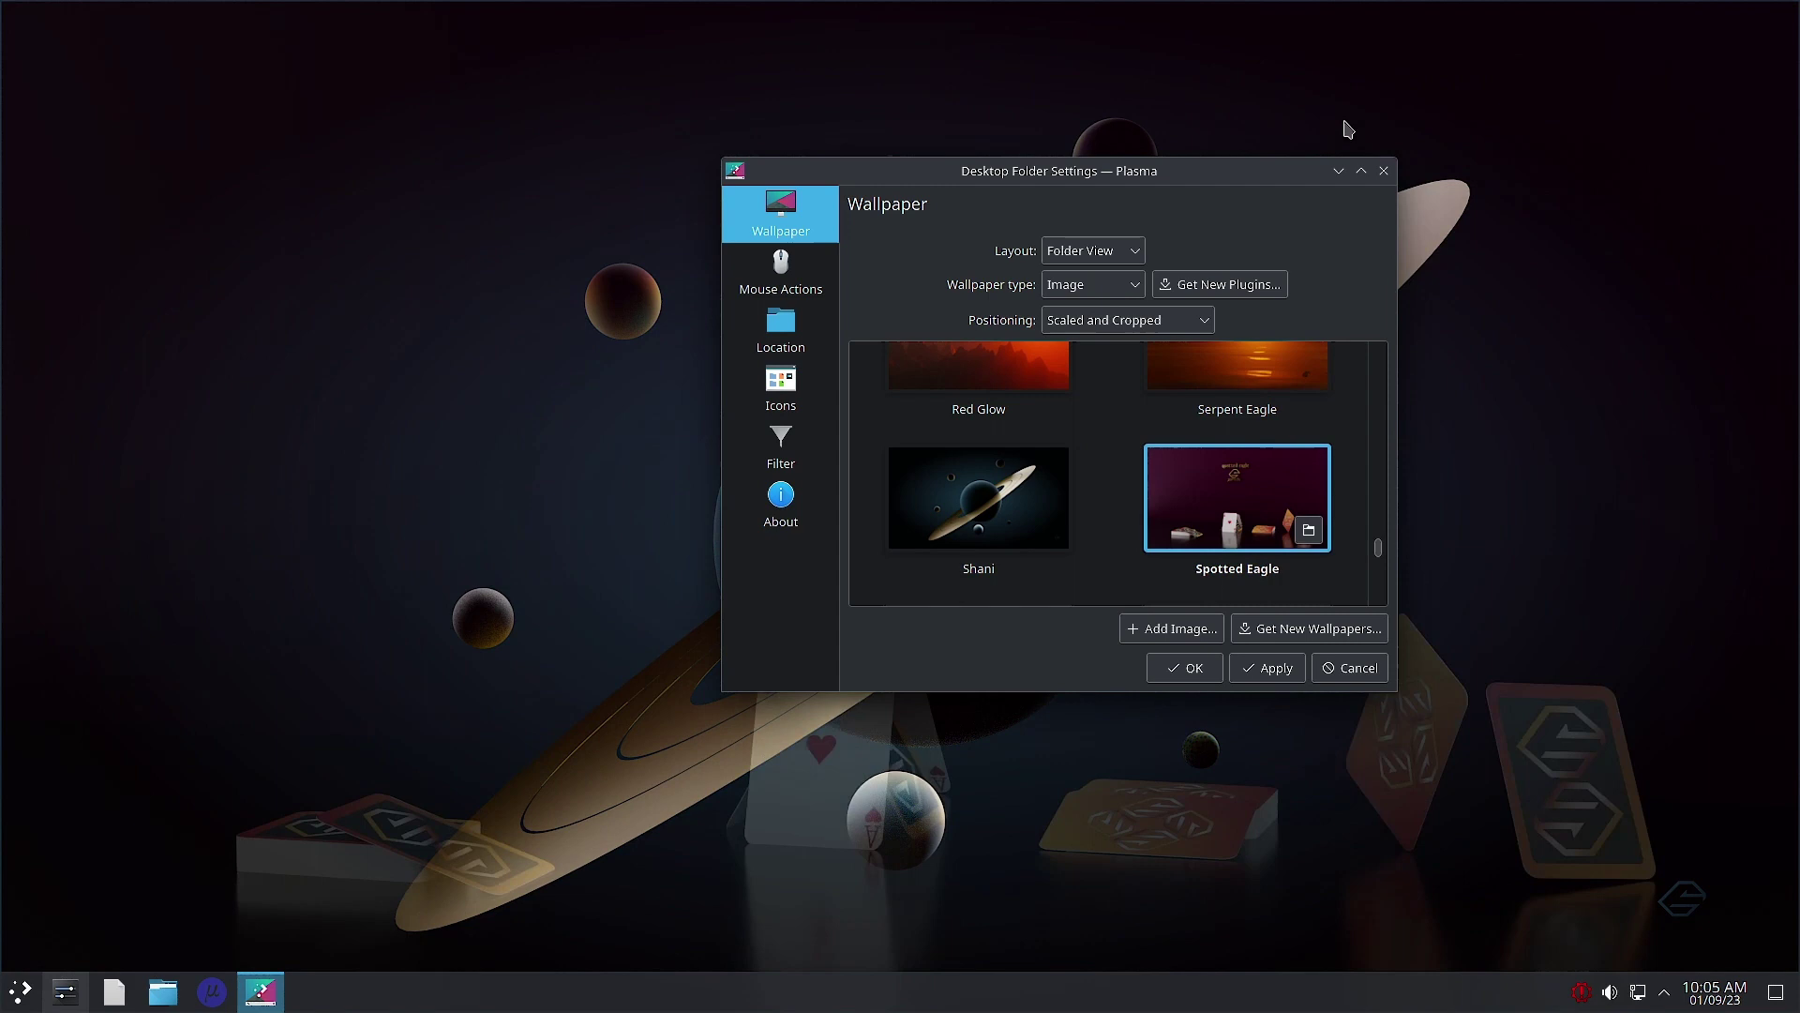
pyautogui.click(1338, 171)
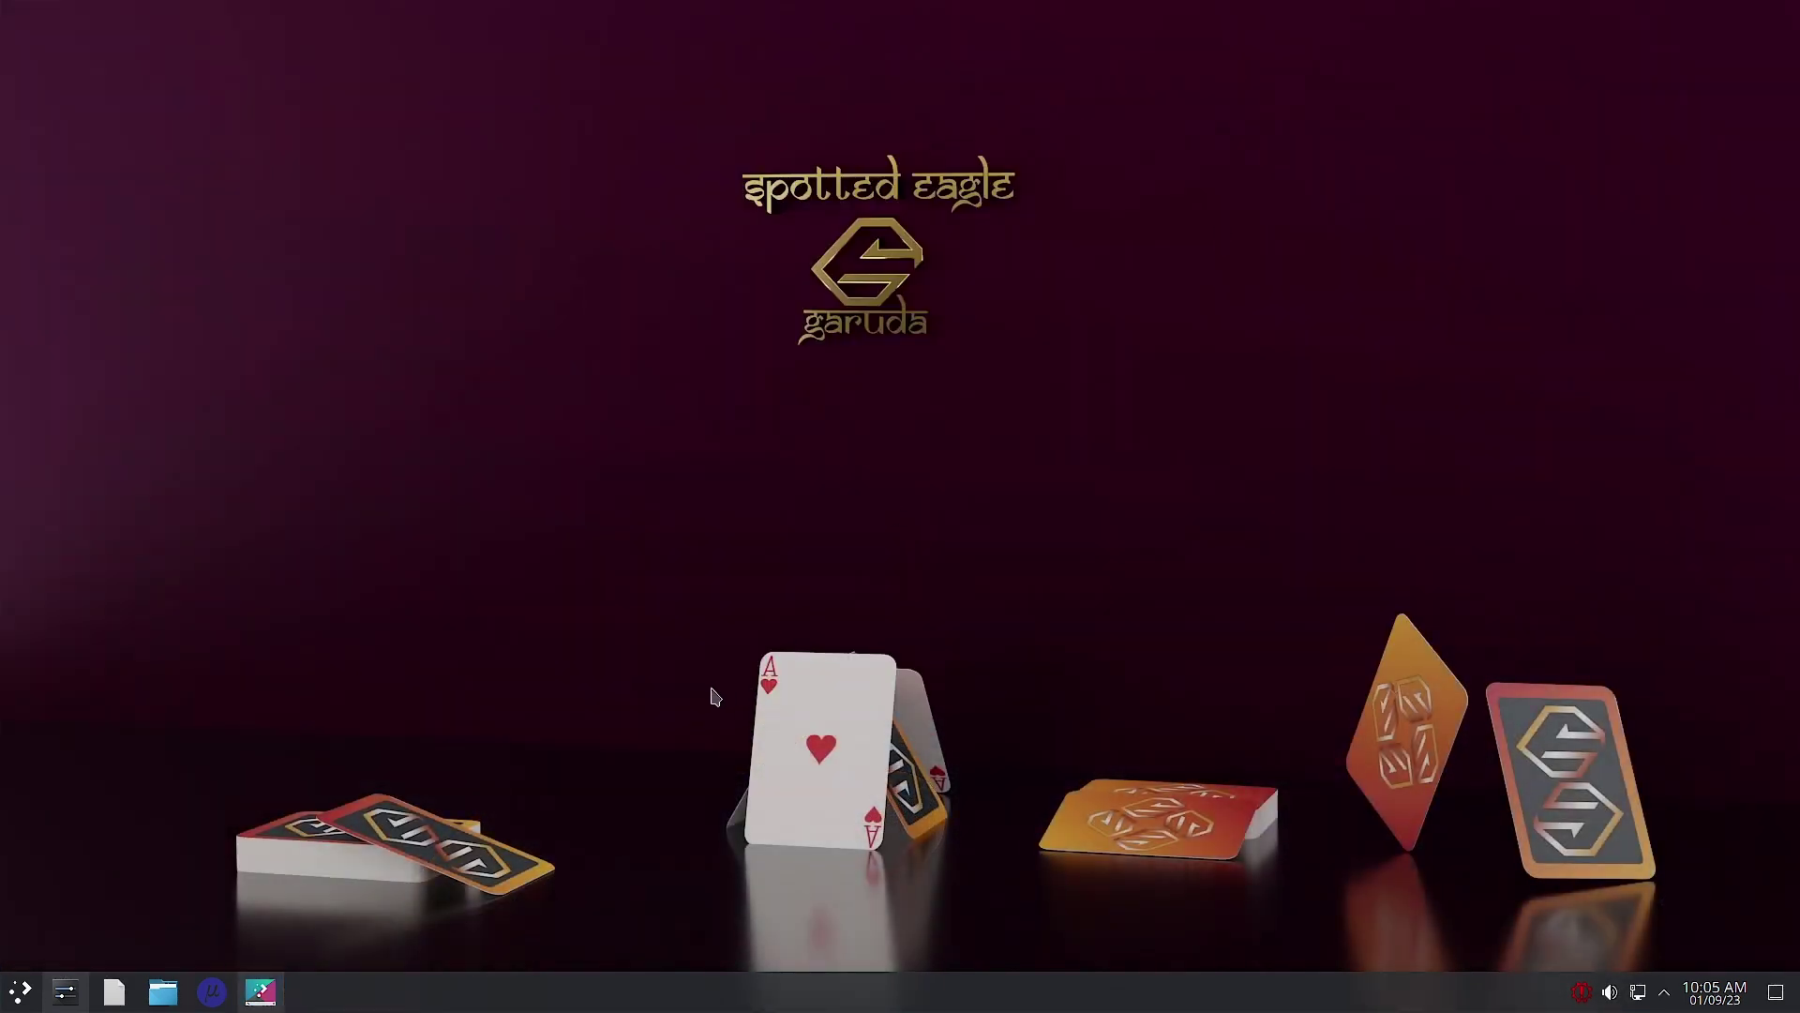
# Step: Preview the Shani wallpaper again, then the Tillidie SGS wallpaper
pyautogui.click(261, 991)
pyautogui.scroll(-2, 1118, 471)
pyautogui.scroll(1, 1120, 472)
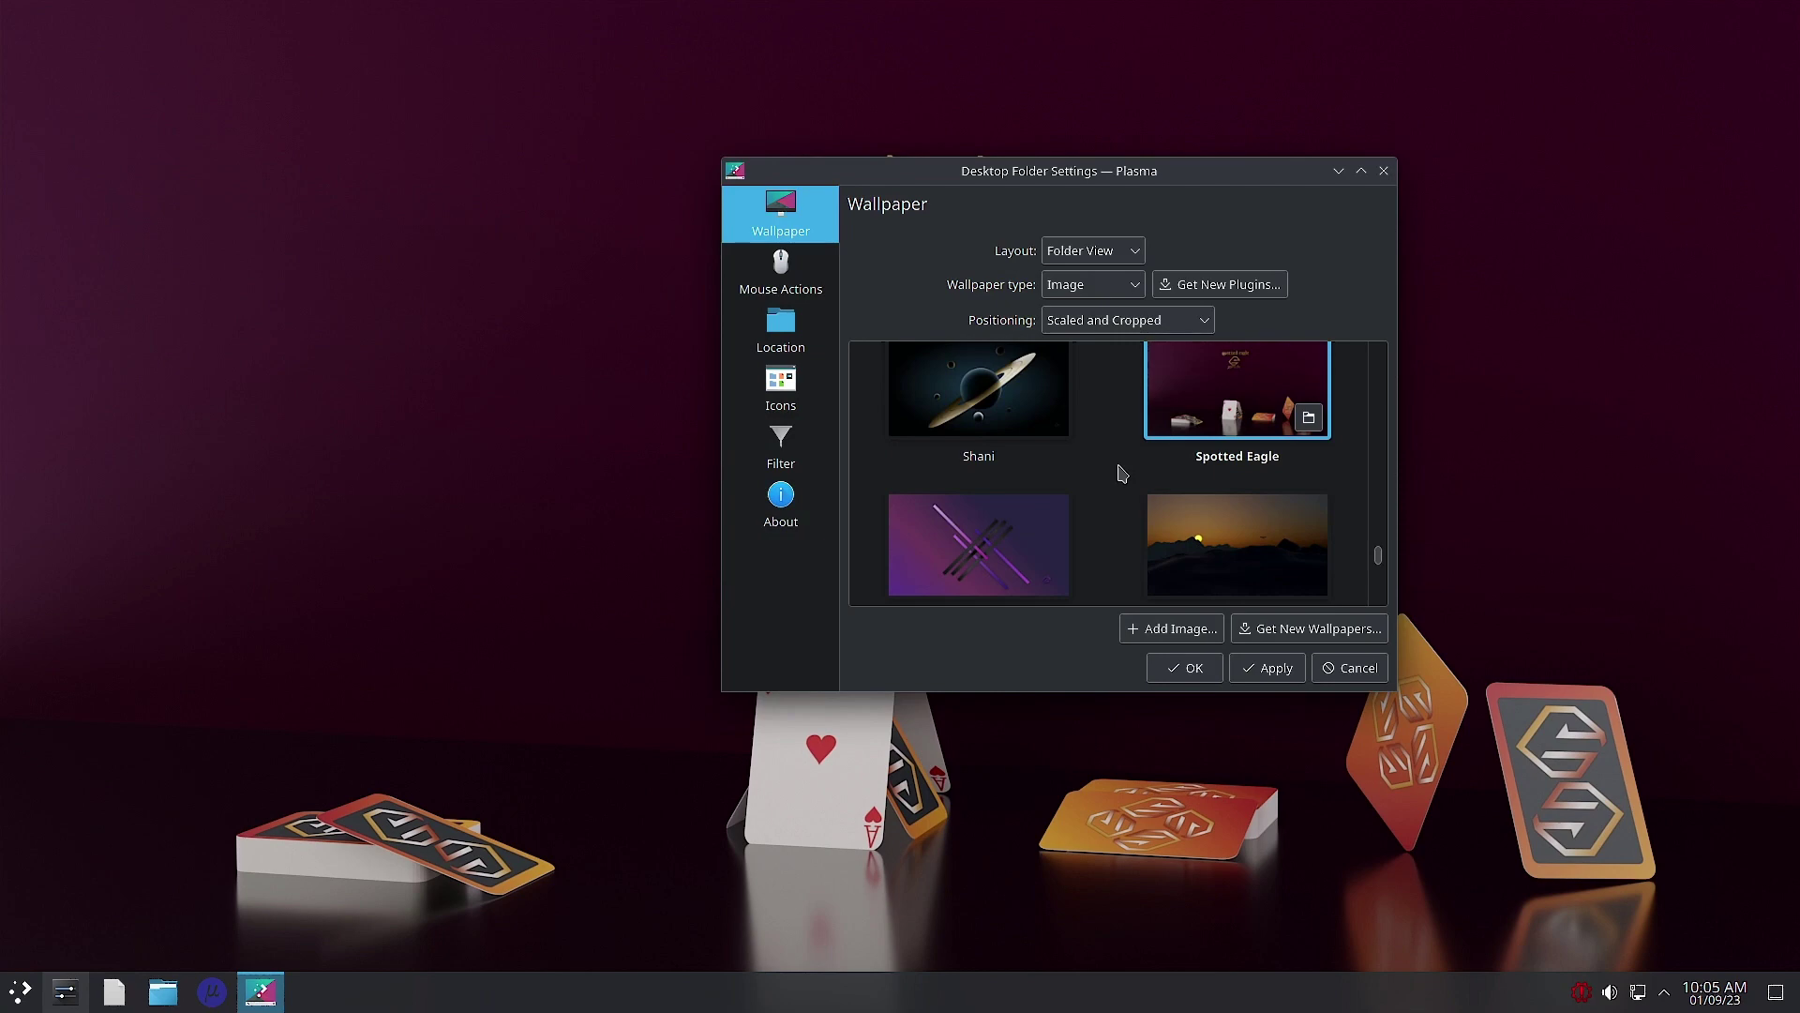
pyautogui.click(1011, 410)
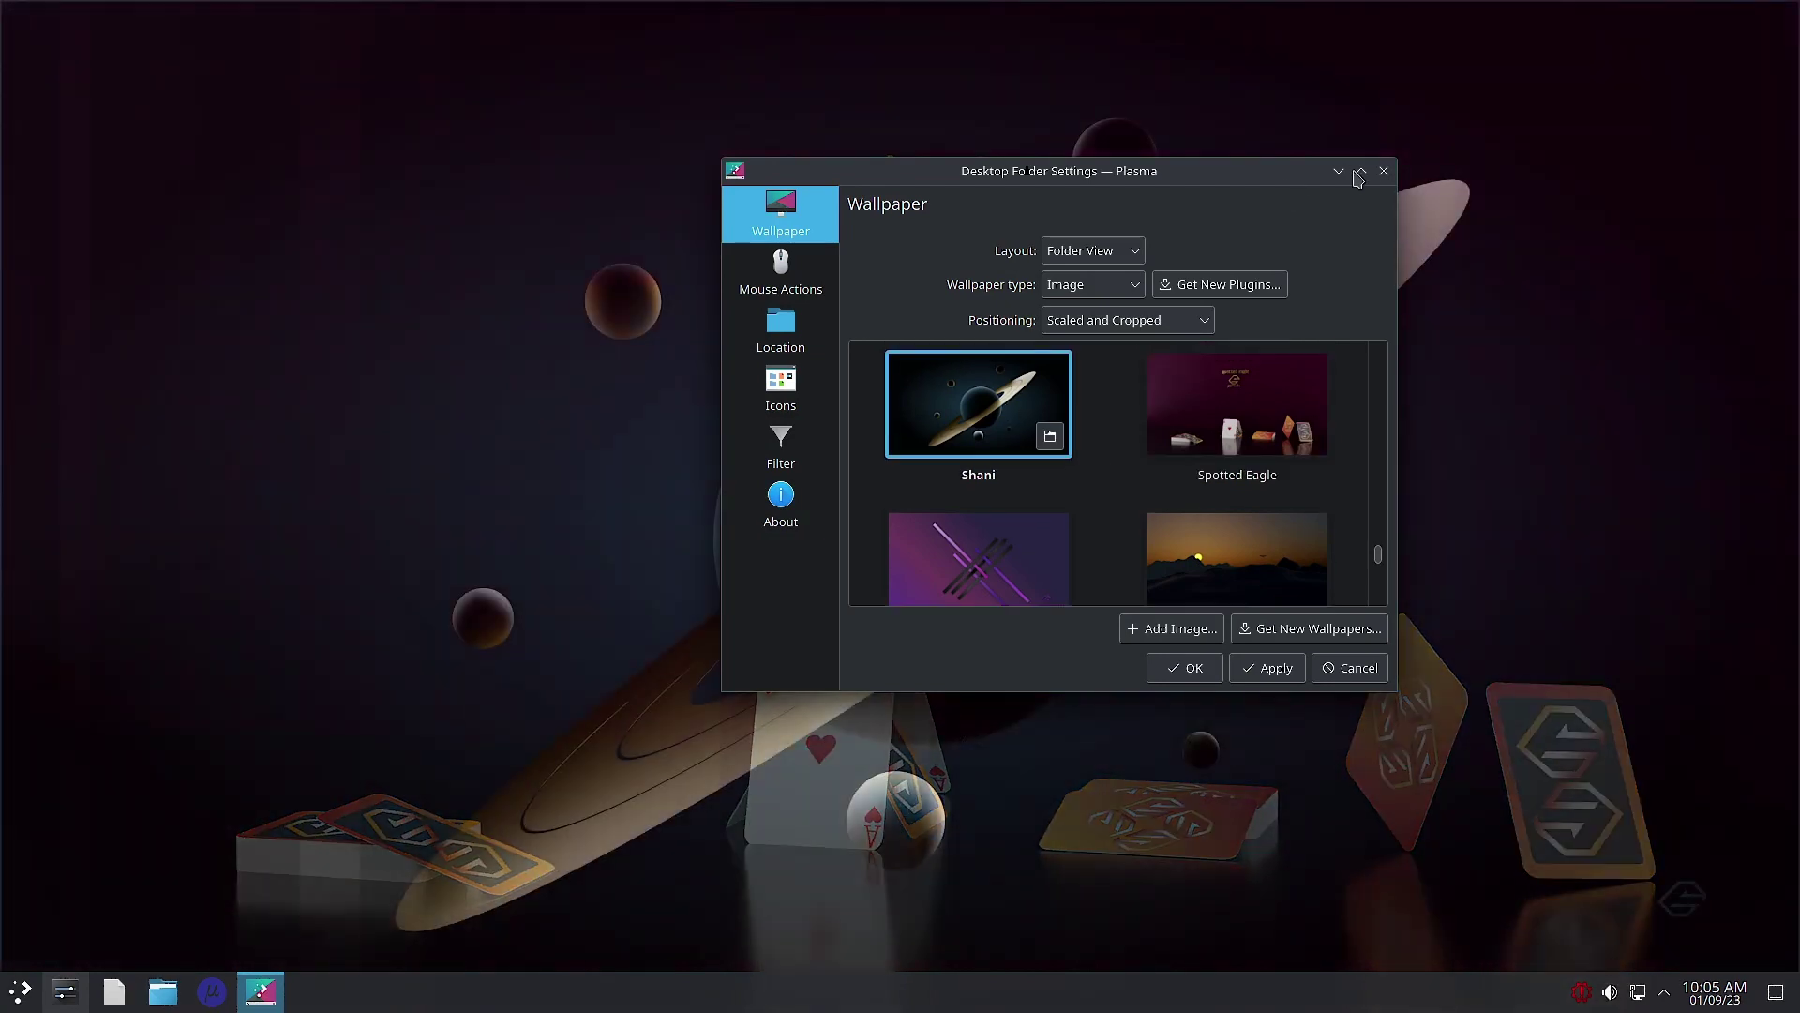
pyautogui.click(1338, 170)
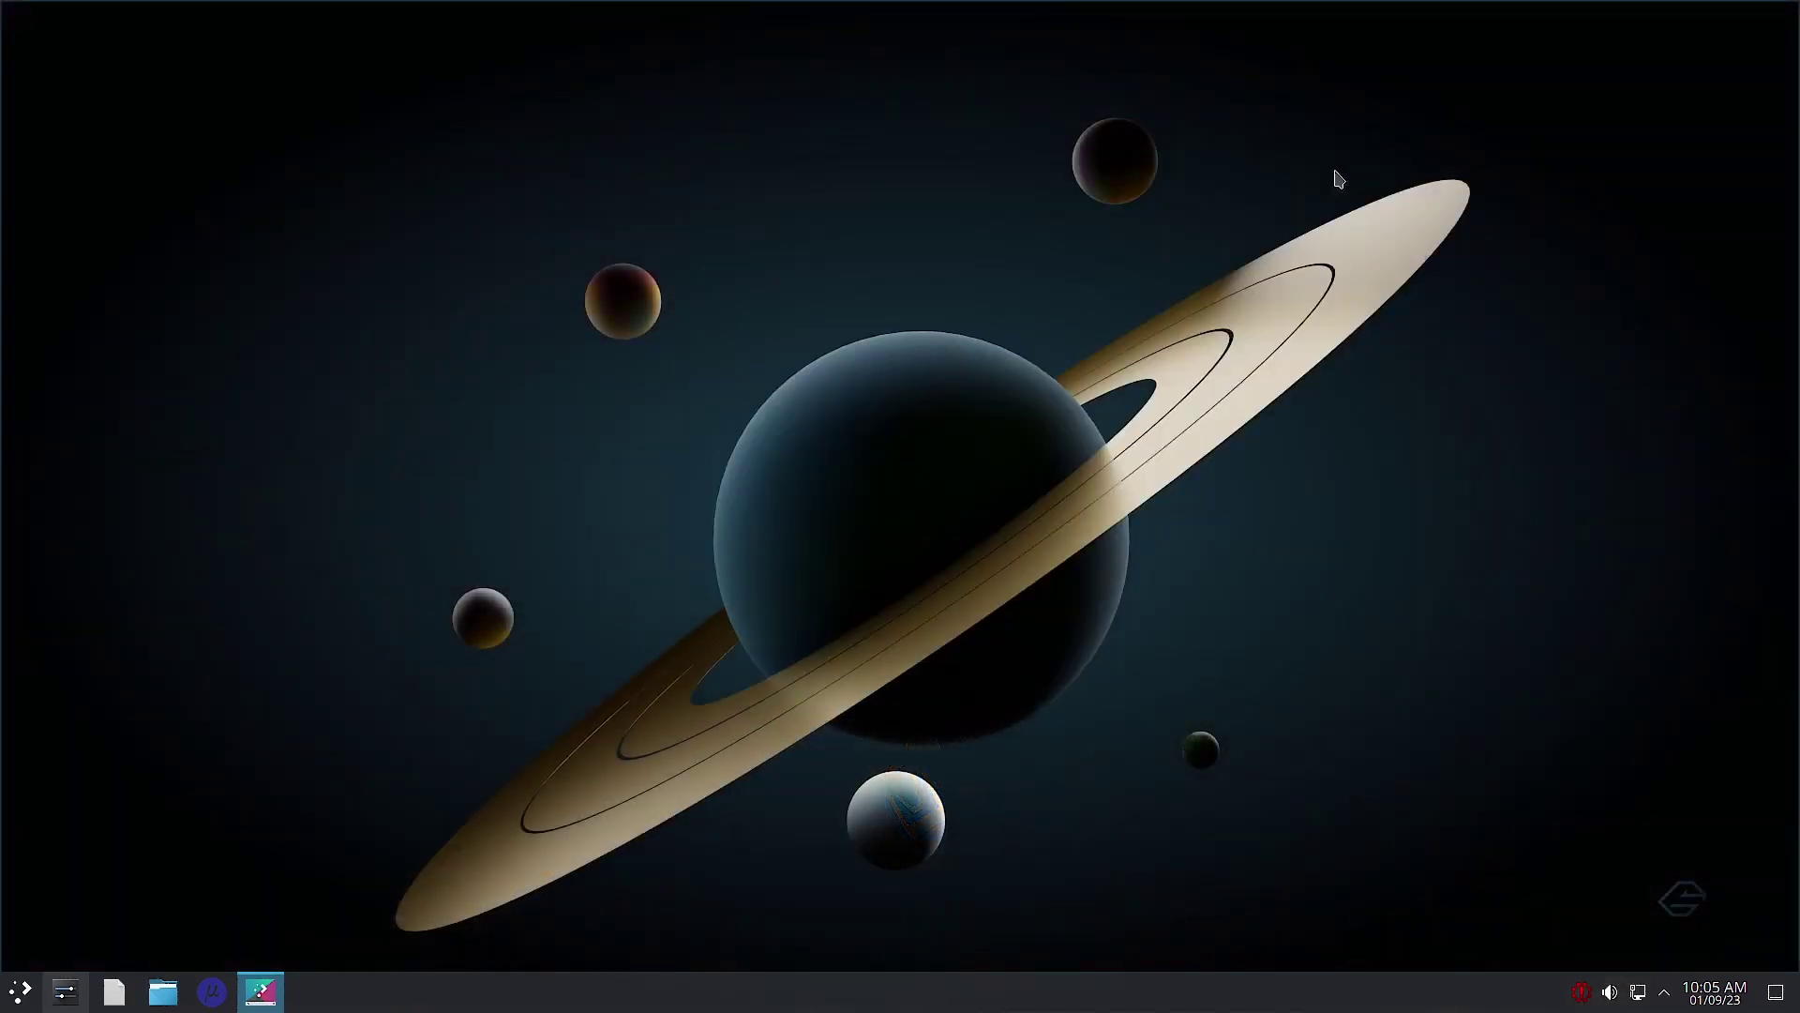
pyautogui.click(260, 991)
pyautogui.scroll(-3, 1096, 581)
pyautogui.click(1024, 507)
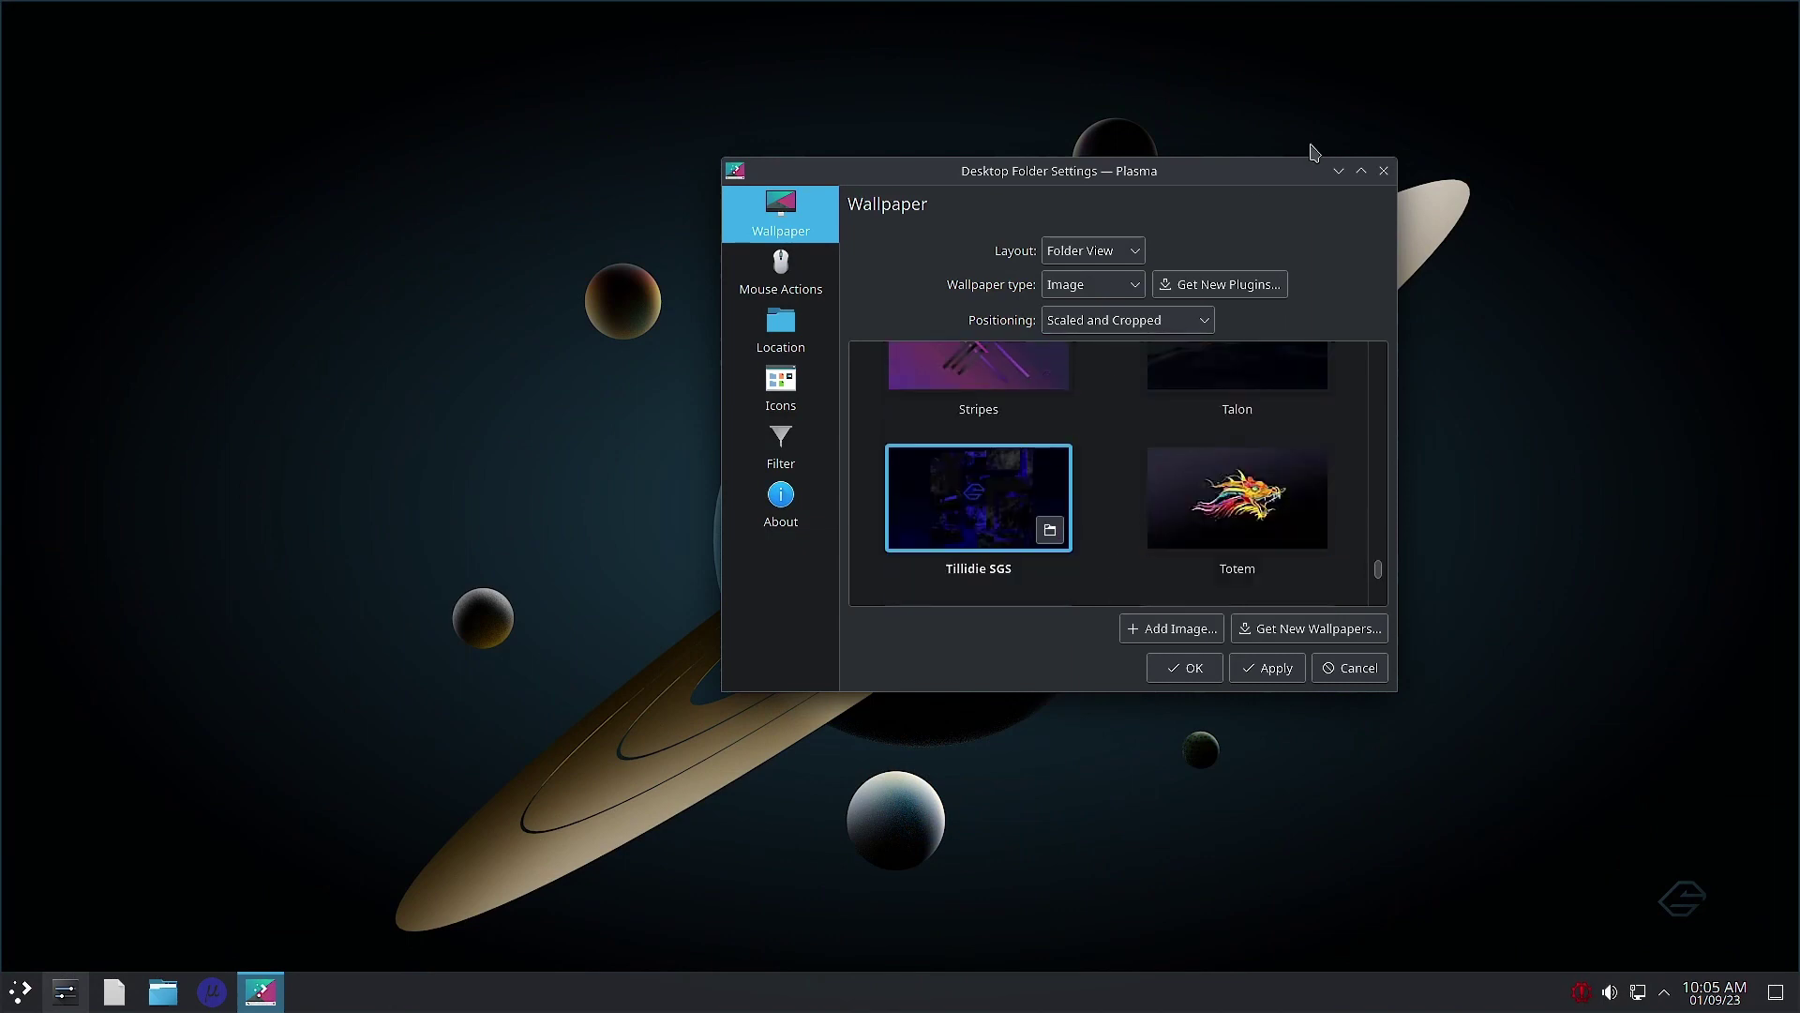
pyautogui.moveTo(1786, 340)
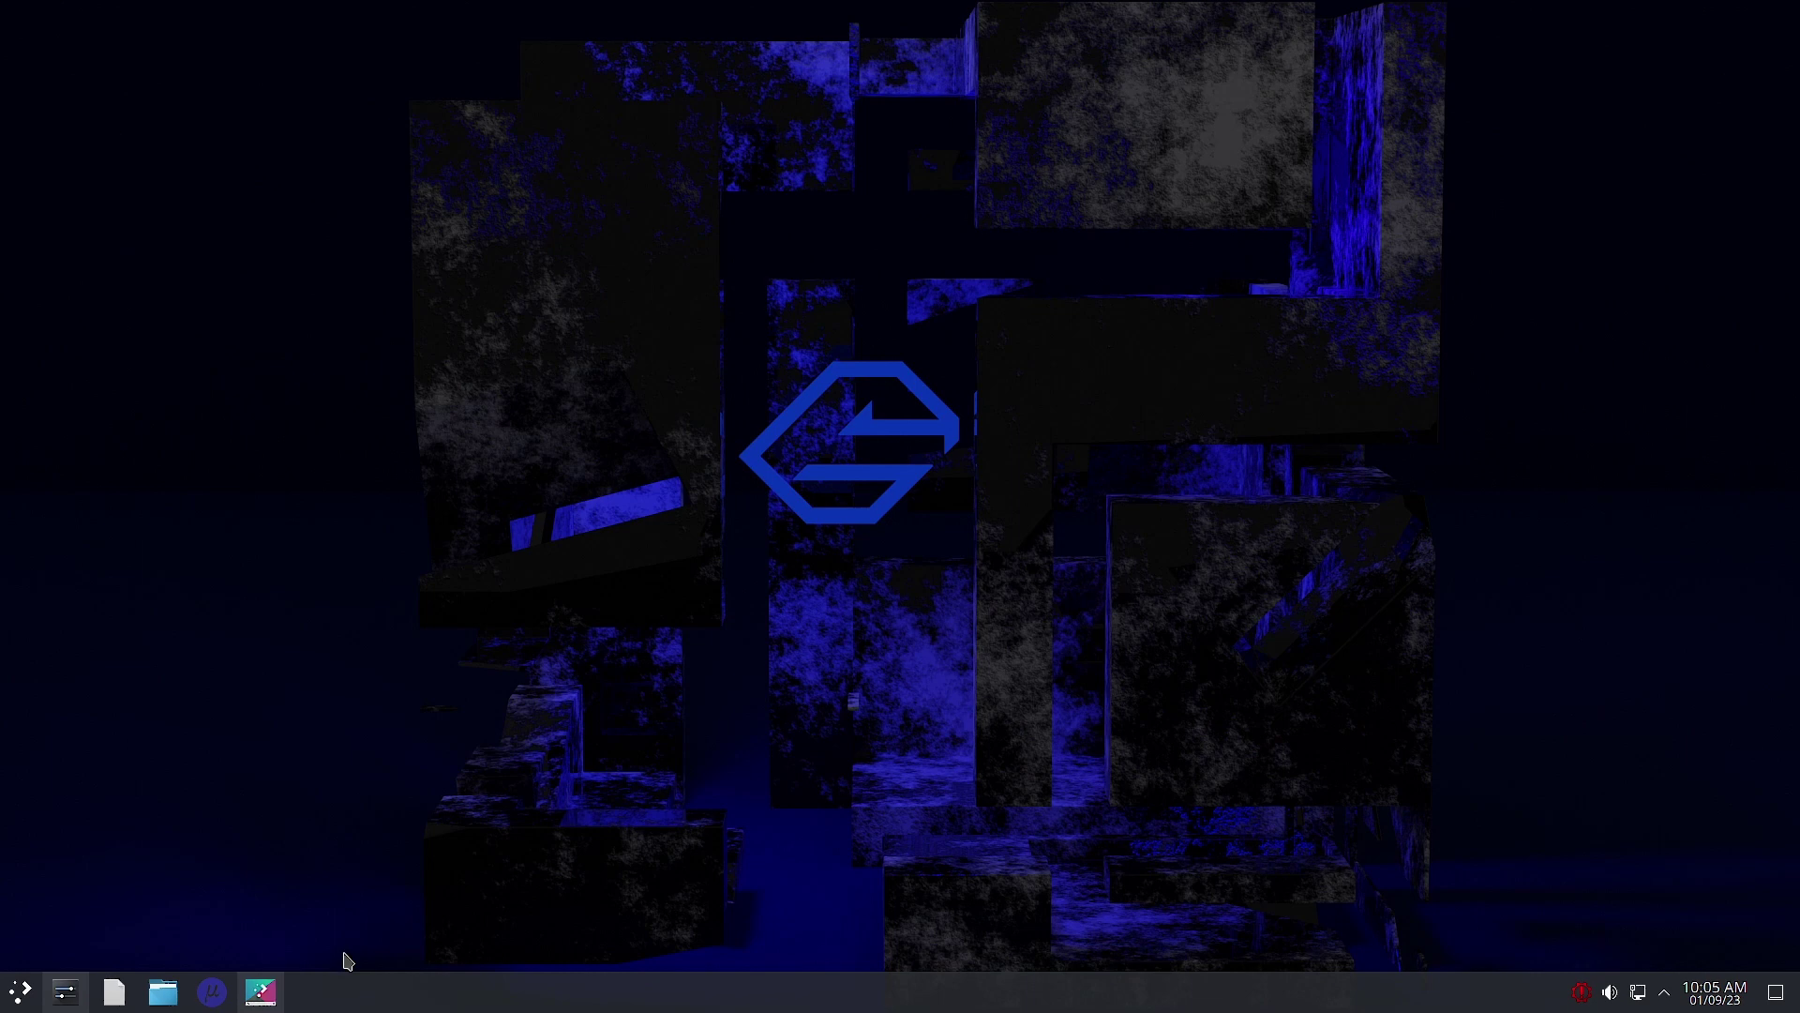
# Step: Preview the Mountain and Tux Ice Sculpting TilliDie wallpapers on the desktop
pyautogui.click(260, 991)
pyautogui.scroll(-2, 1204, 536)
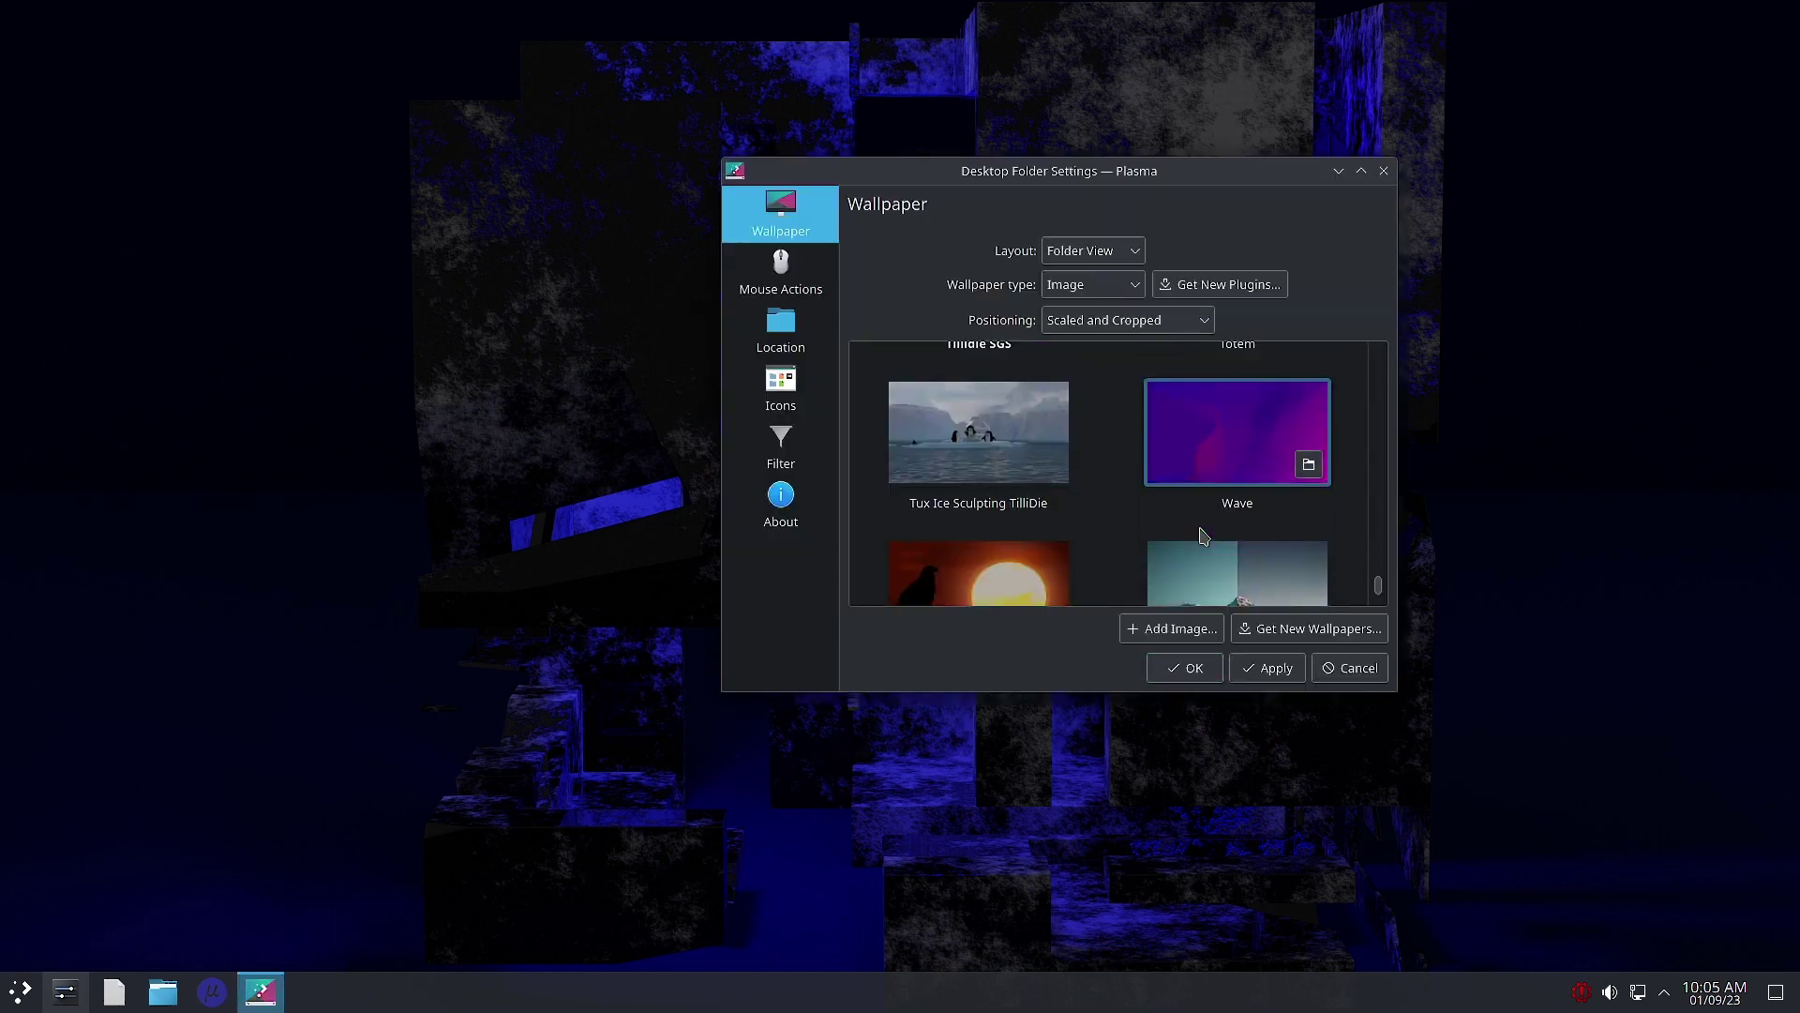
pyautogui.scroll(-1, 1209, 533)
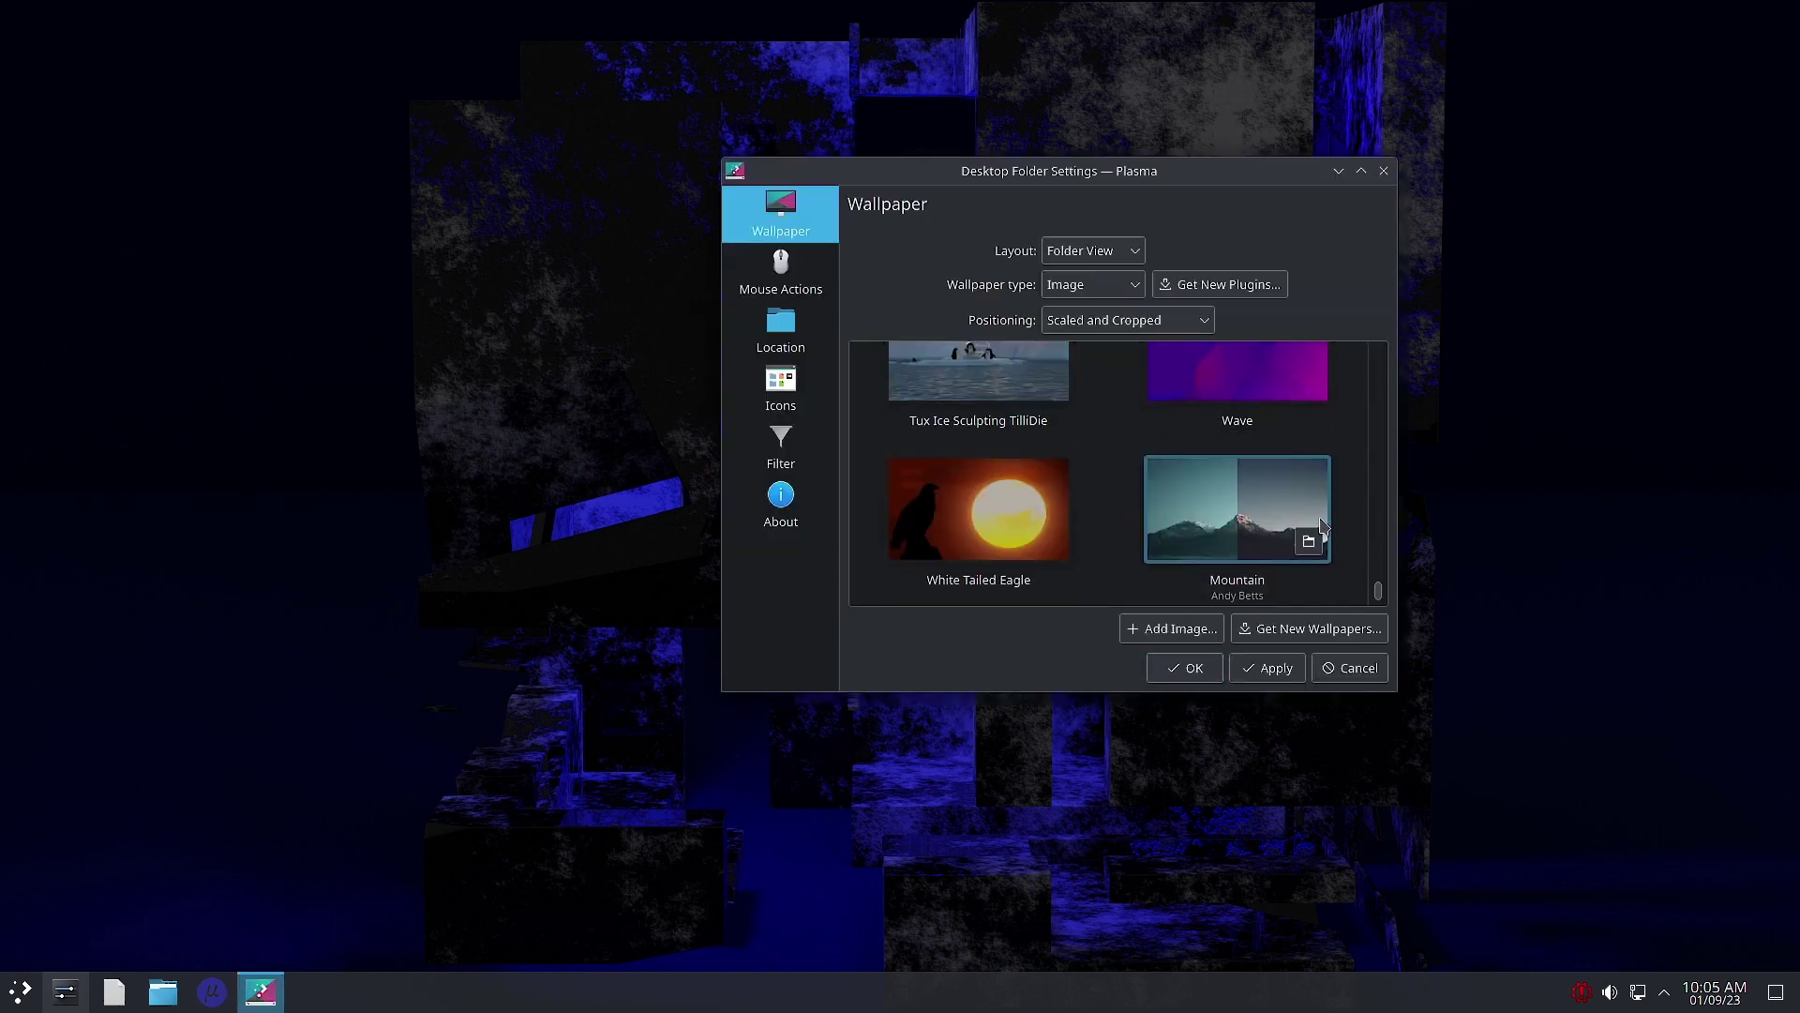
pyautogui.click(1280, 495)
pyautogui.press('super+d')
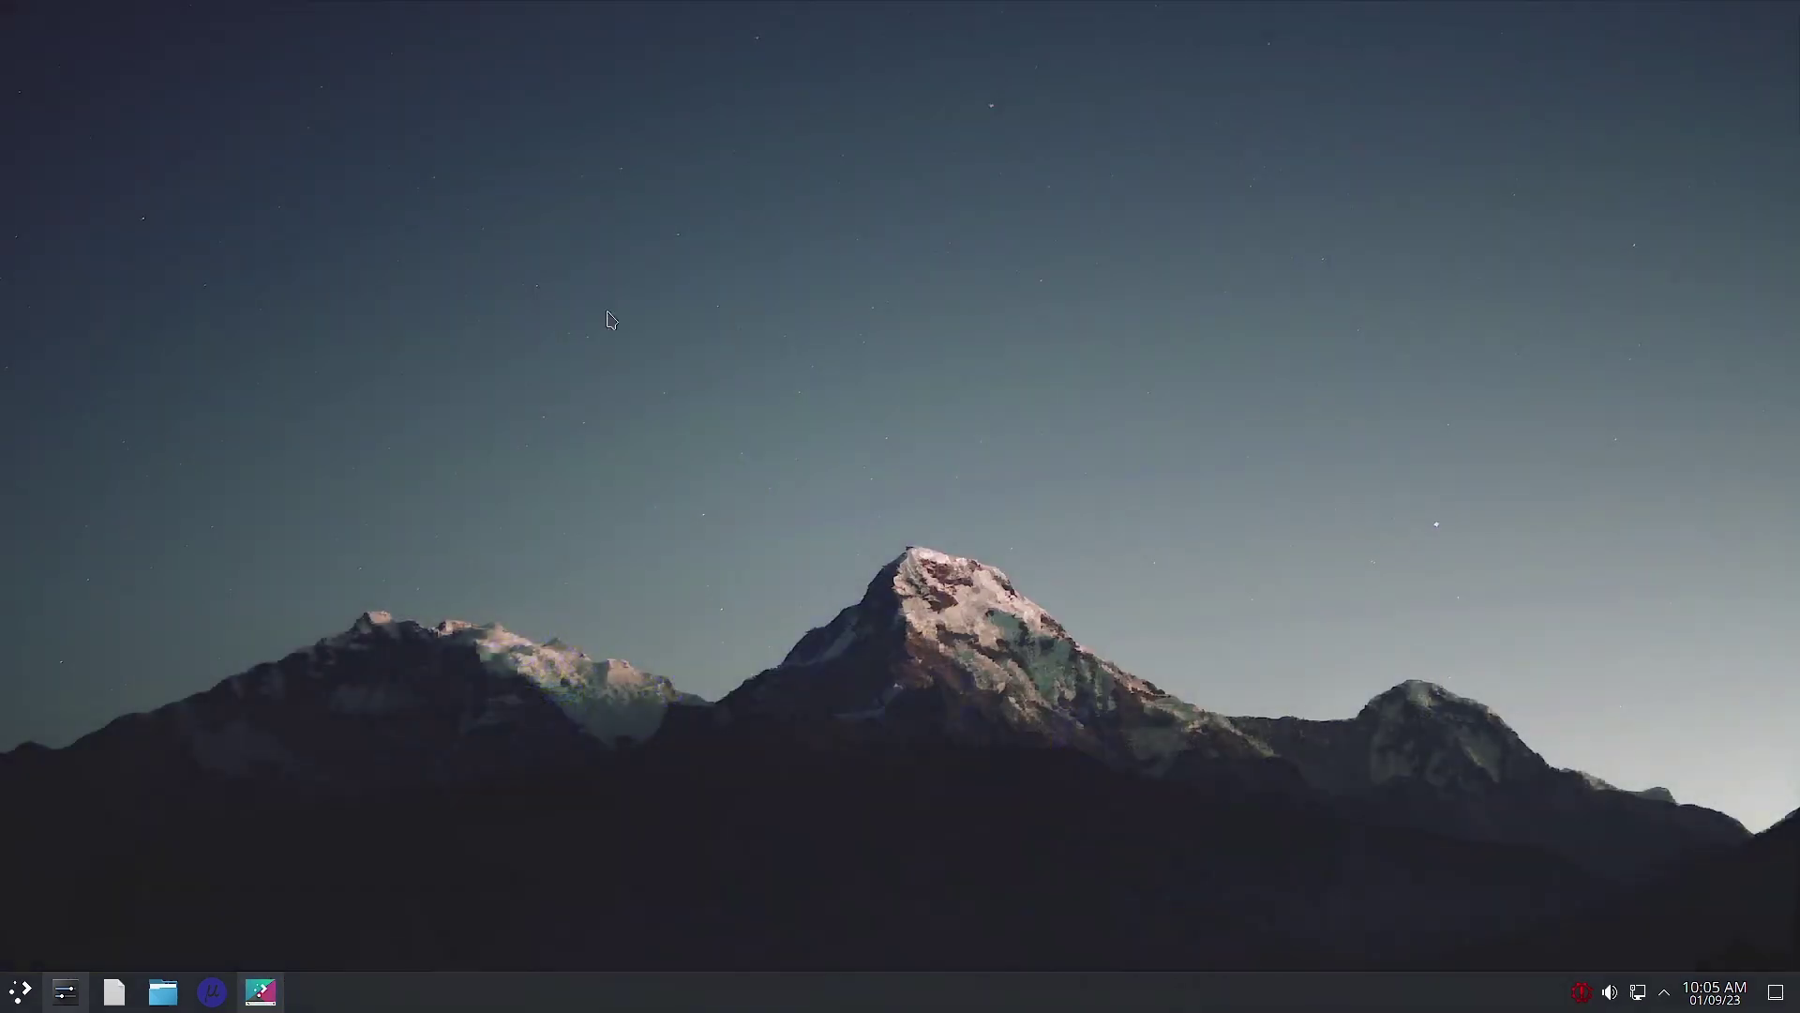
pyautogui.click(255, 986)
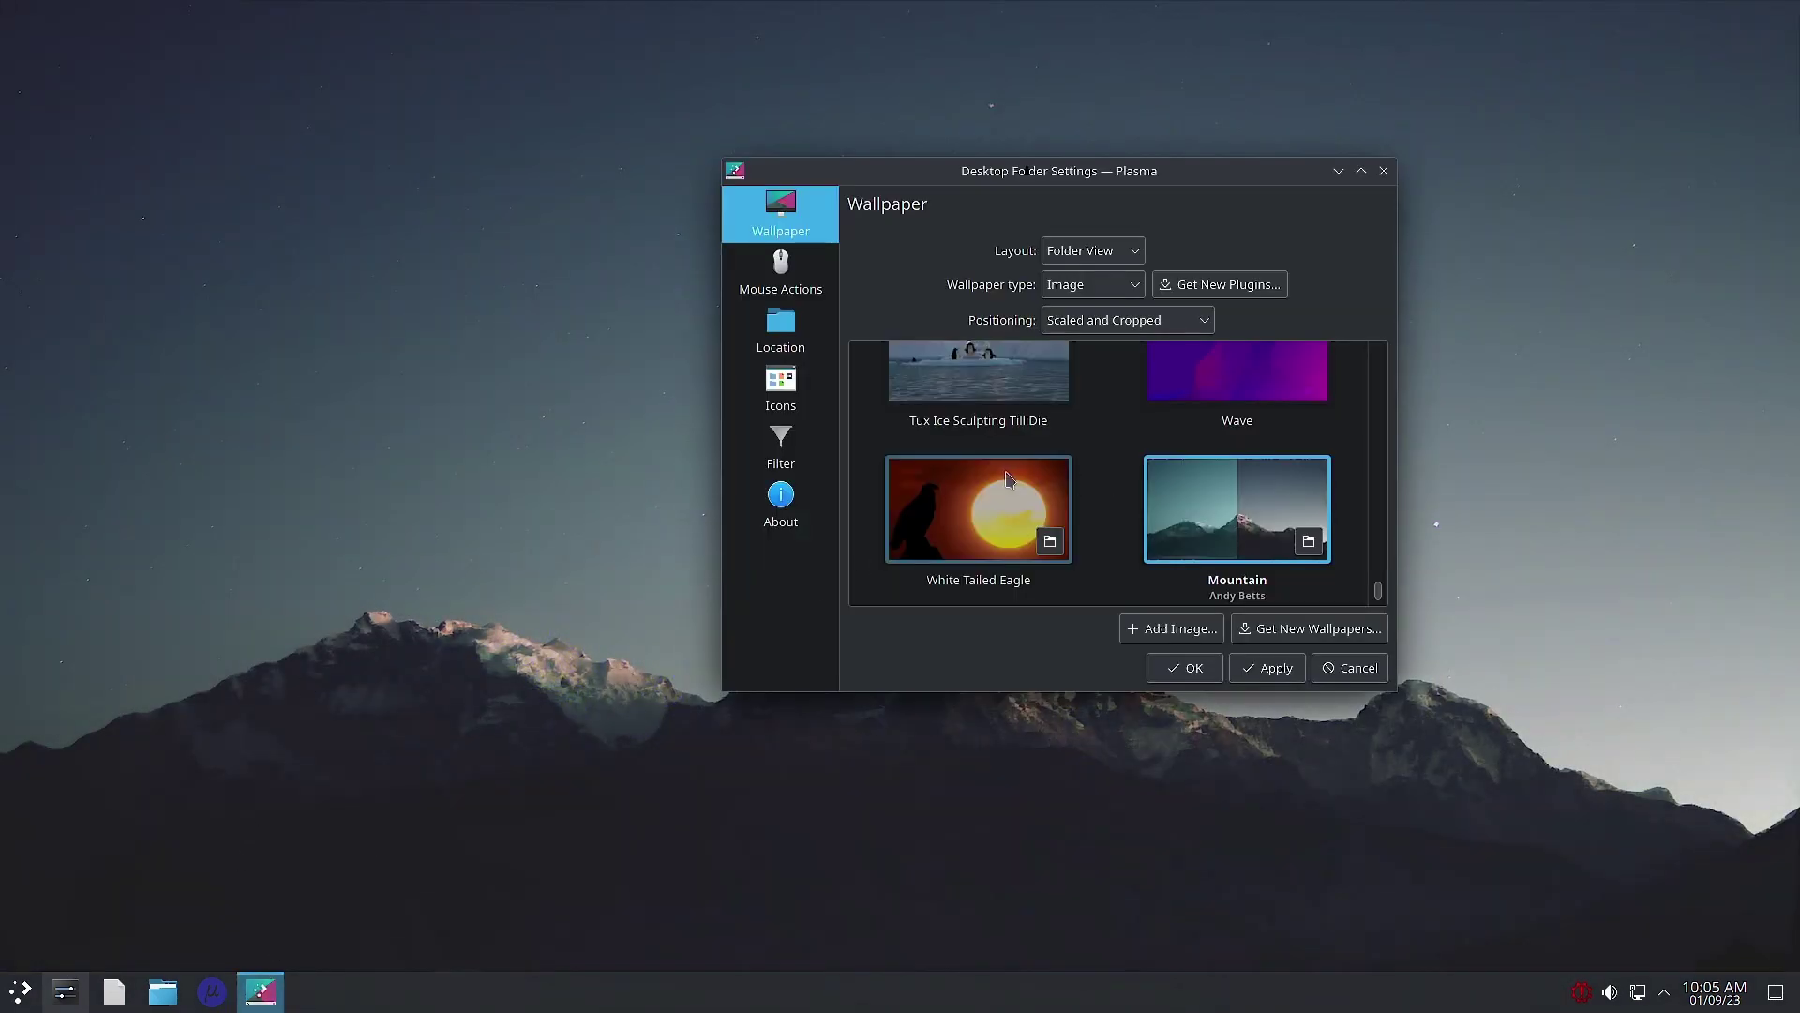
pyautogui.click(978, 385)
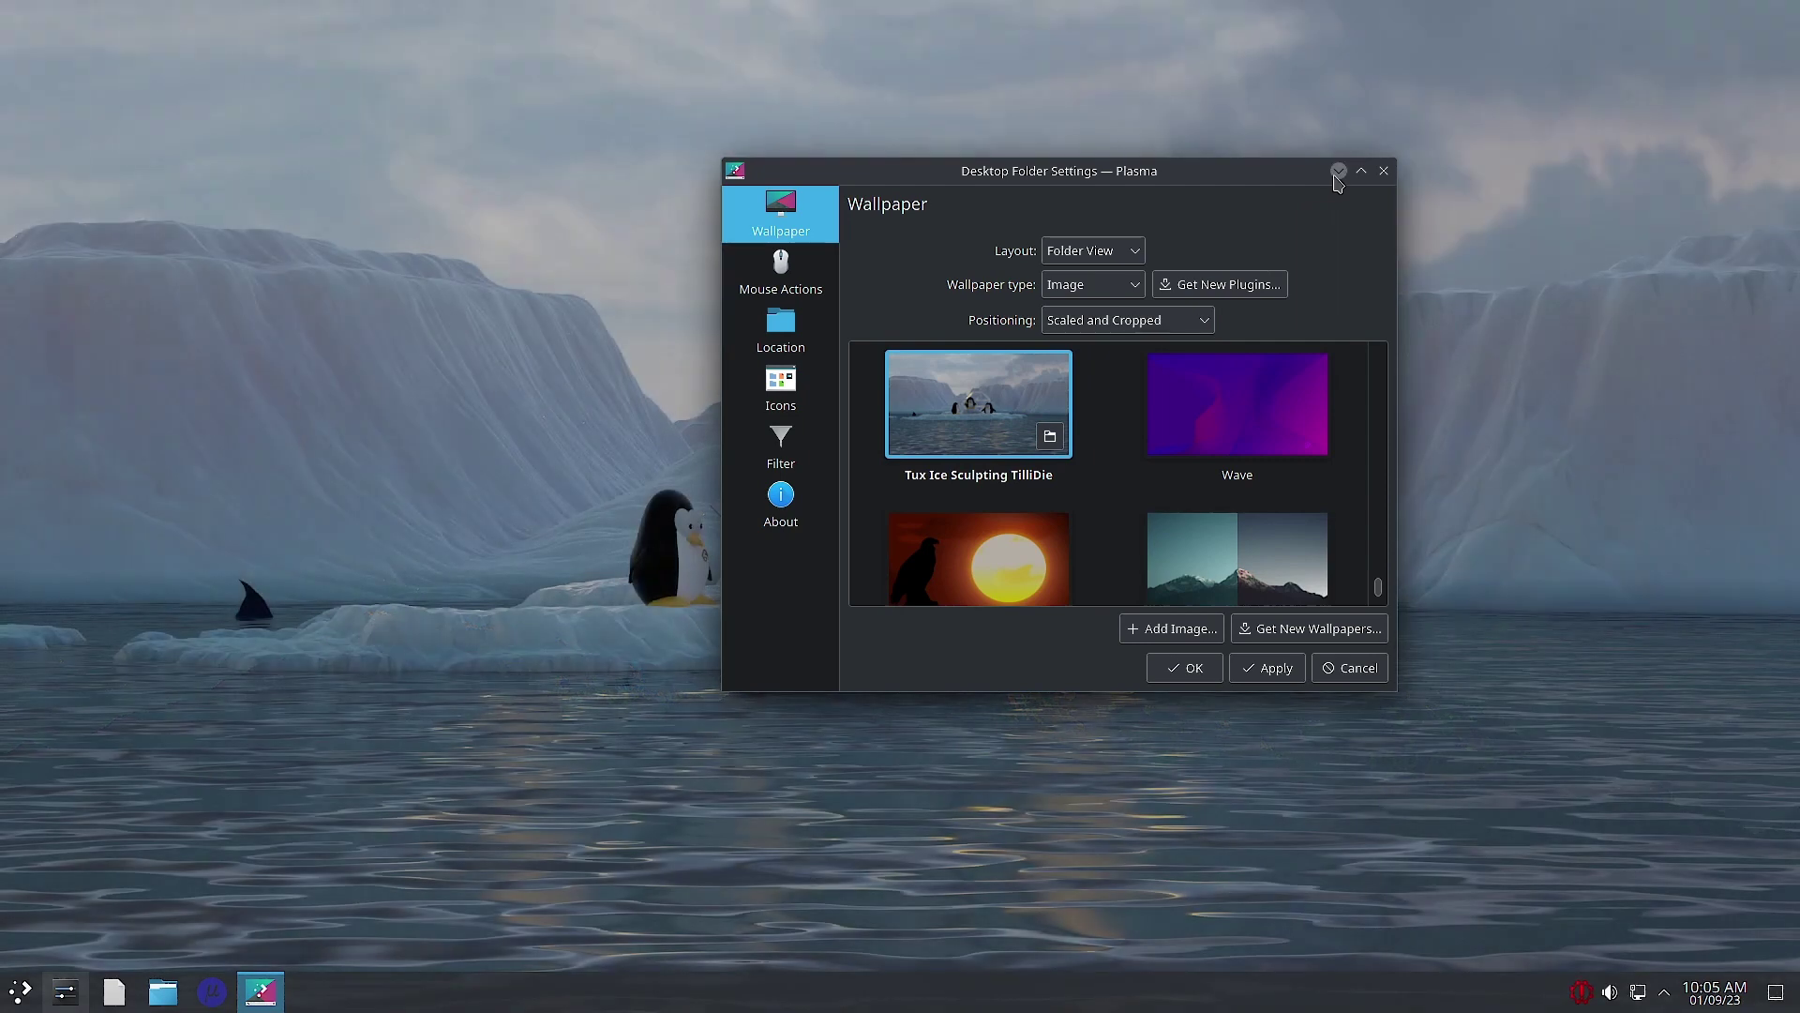
pyautogui.click(1339, 172)
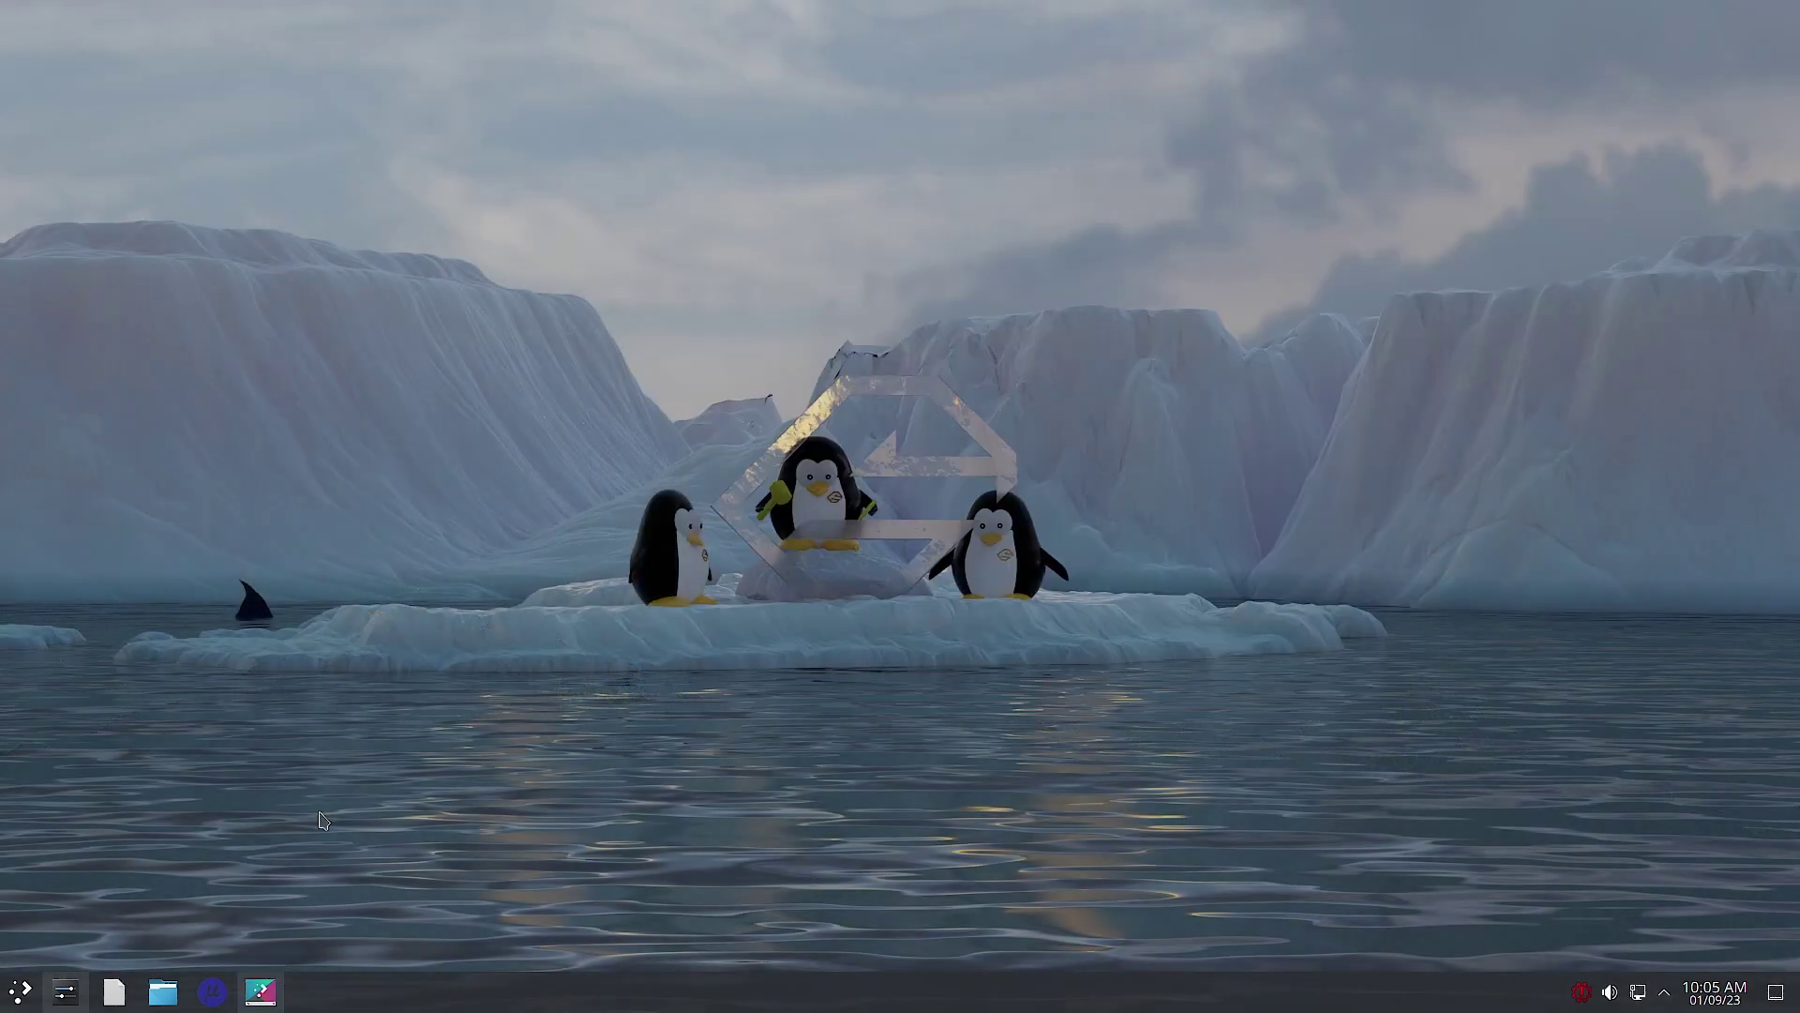
# Step: Select the purple circuit-board wallpaper, apply it and close the dialog with OK
pyautogui.click(263, 1001)
pyautogui.scroll(-1, 1028, 516)
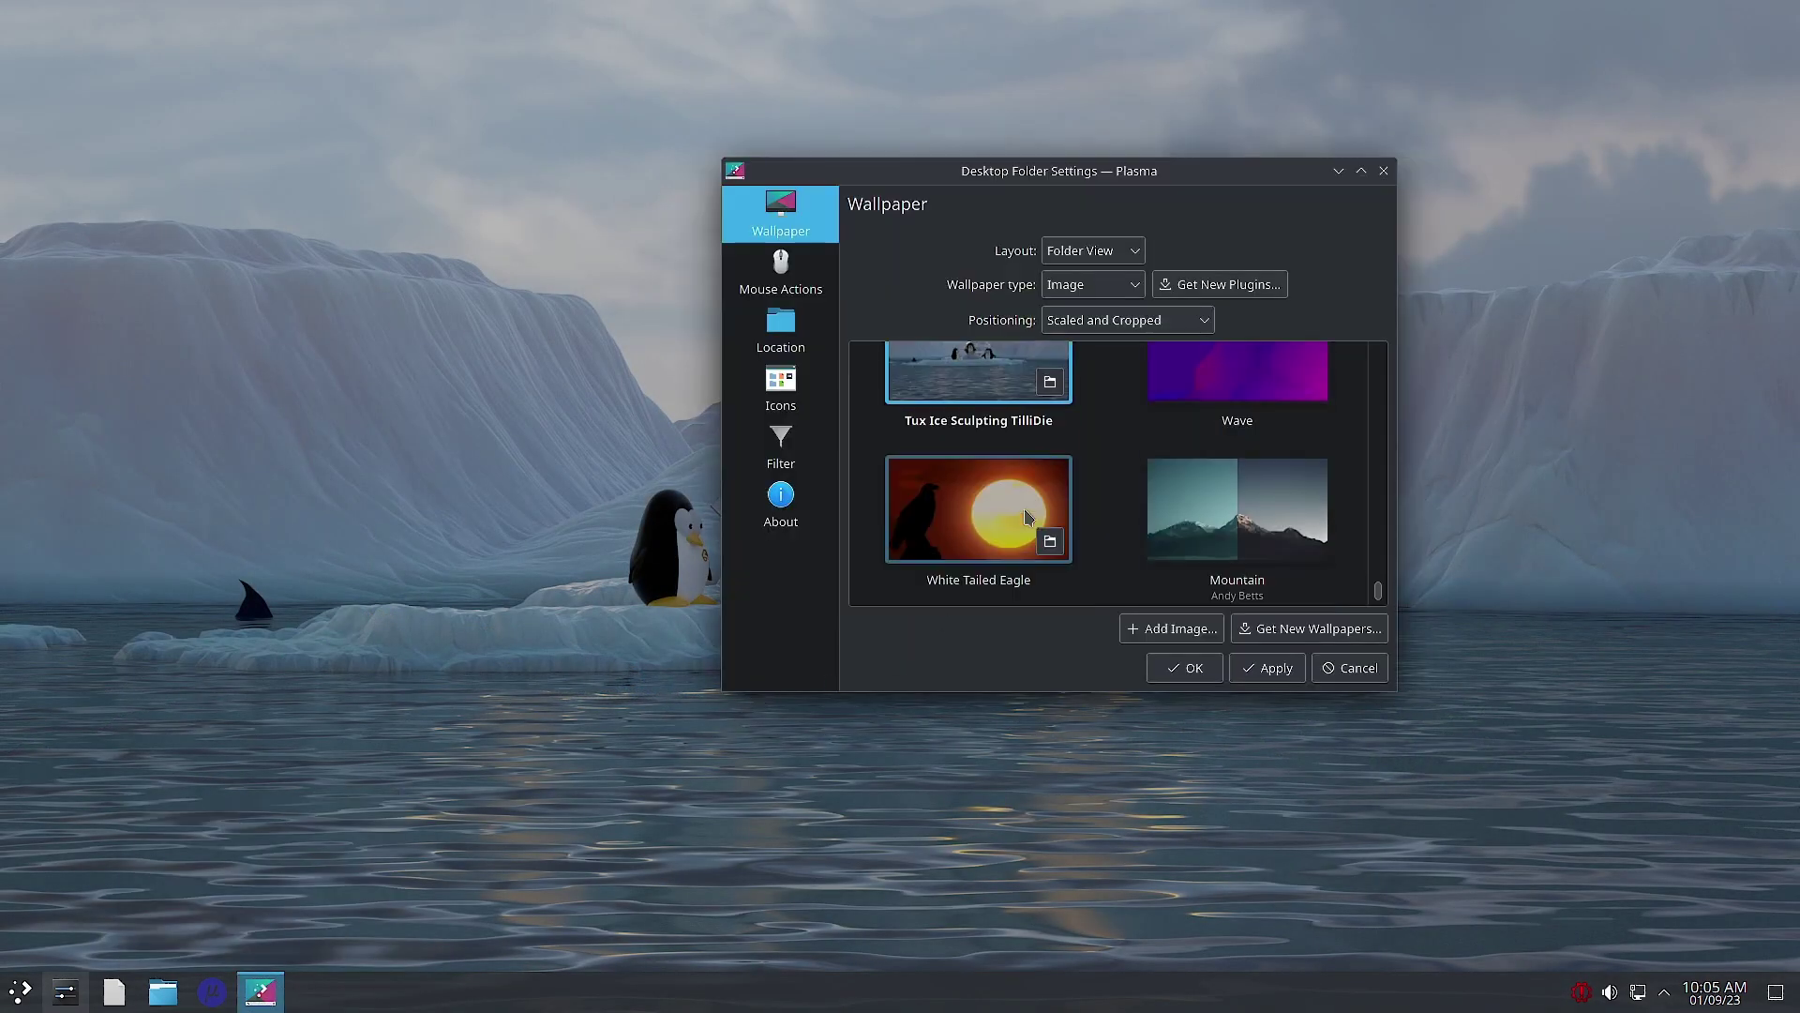
pyautogui.scroll(5, 1027, 516)
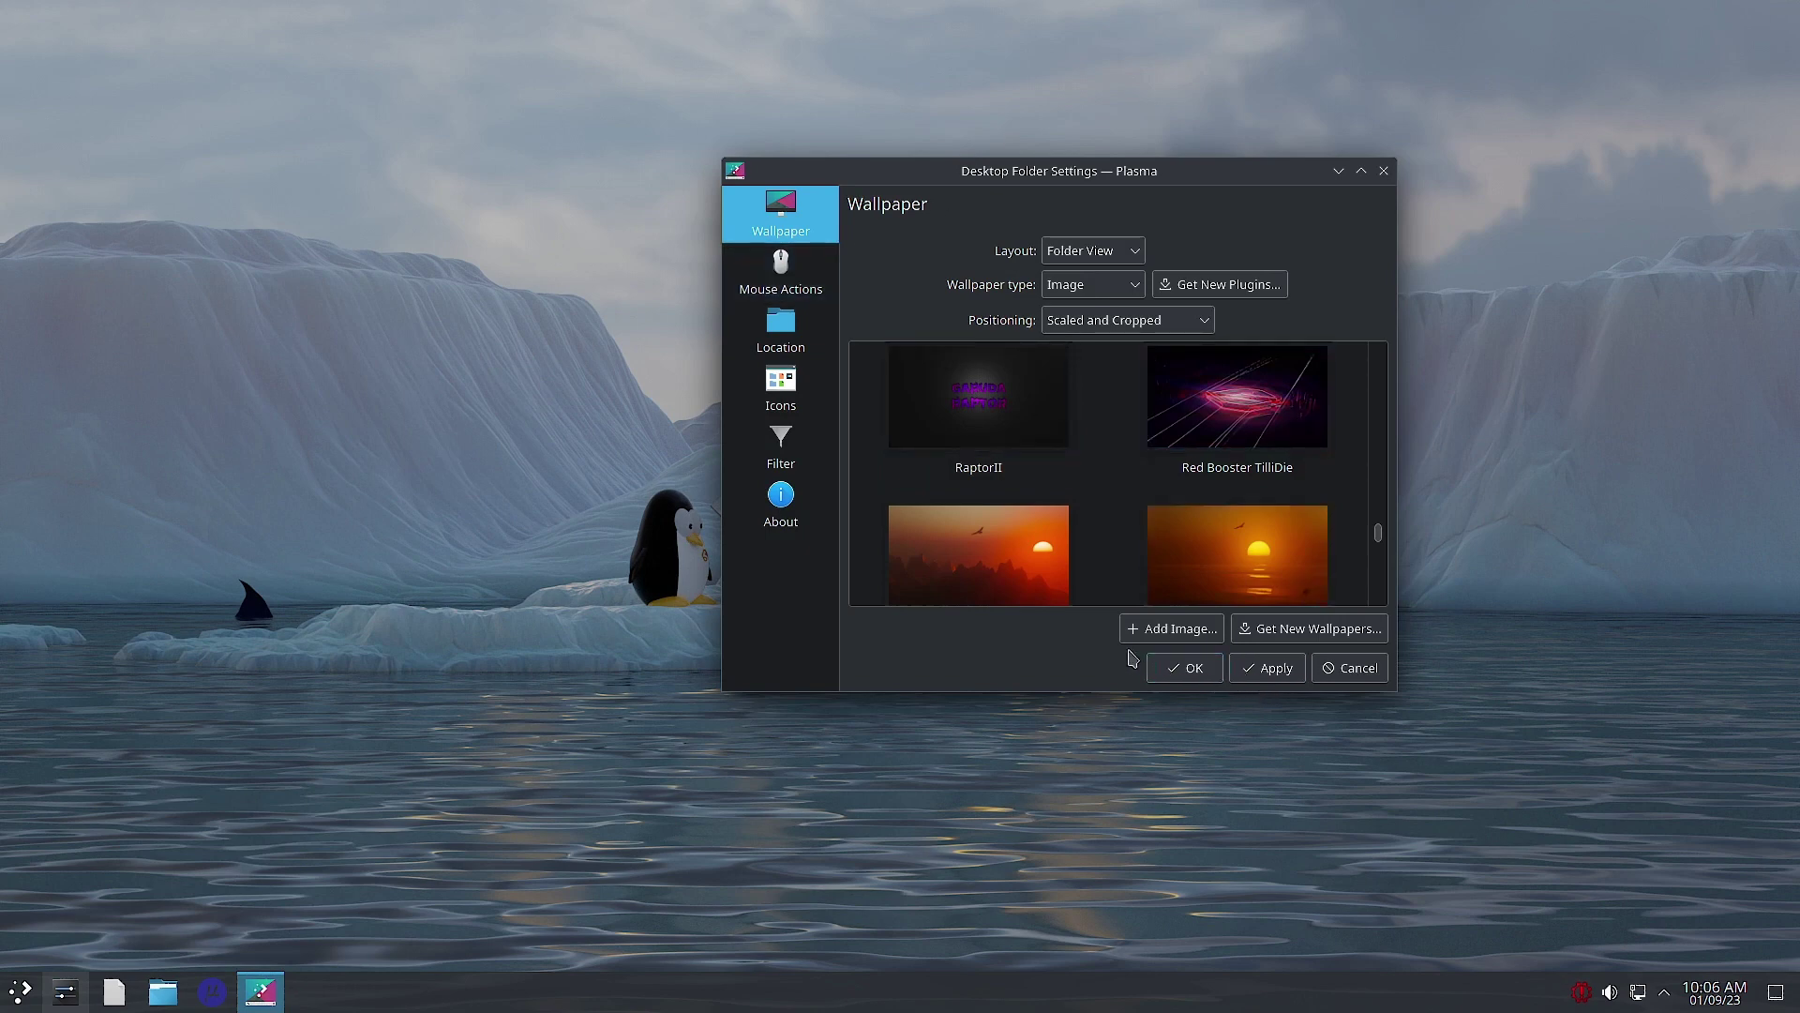
pyautogui.scroll(3, 1123, 500)
pyautogui.scroll(8, 1123, 501)
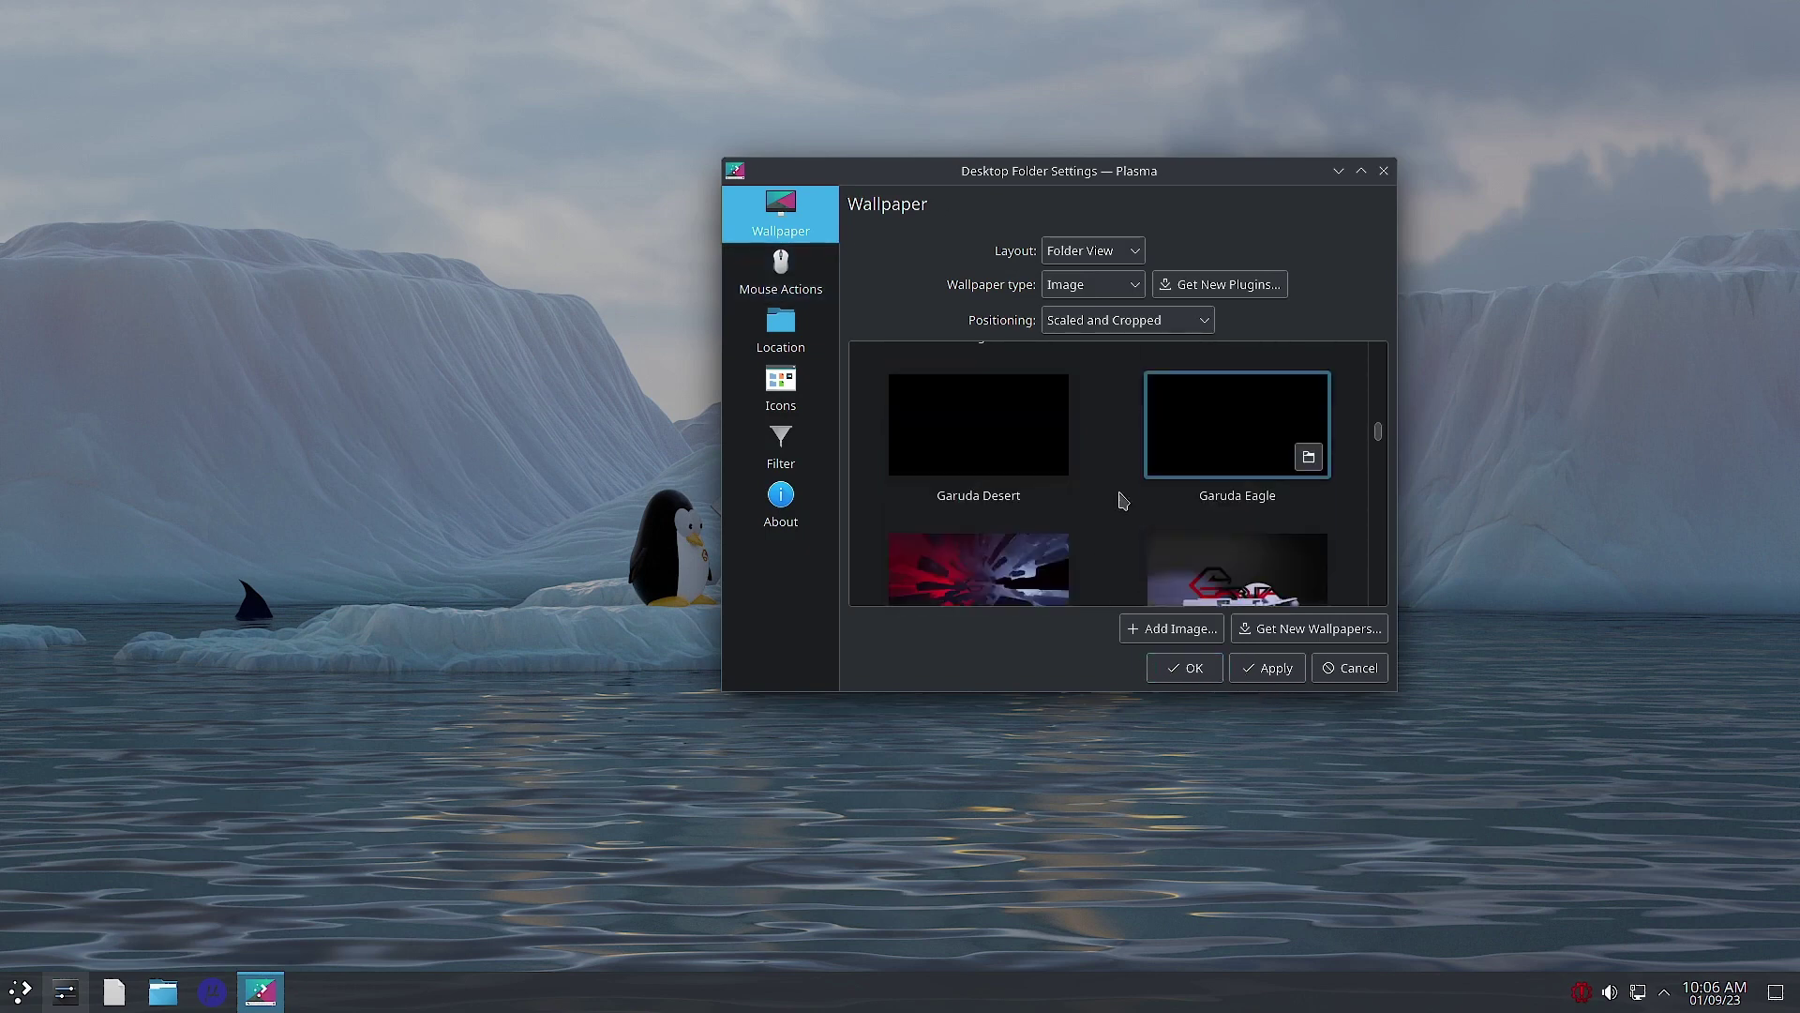
pyautogui.scroll(5, 1122, 500)
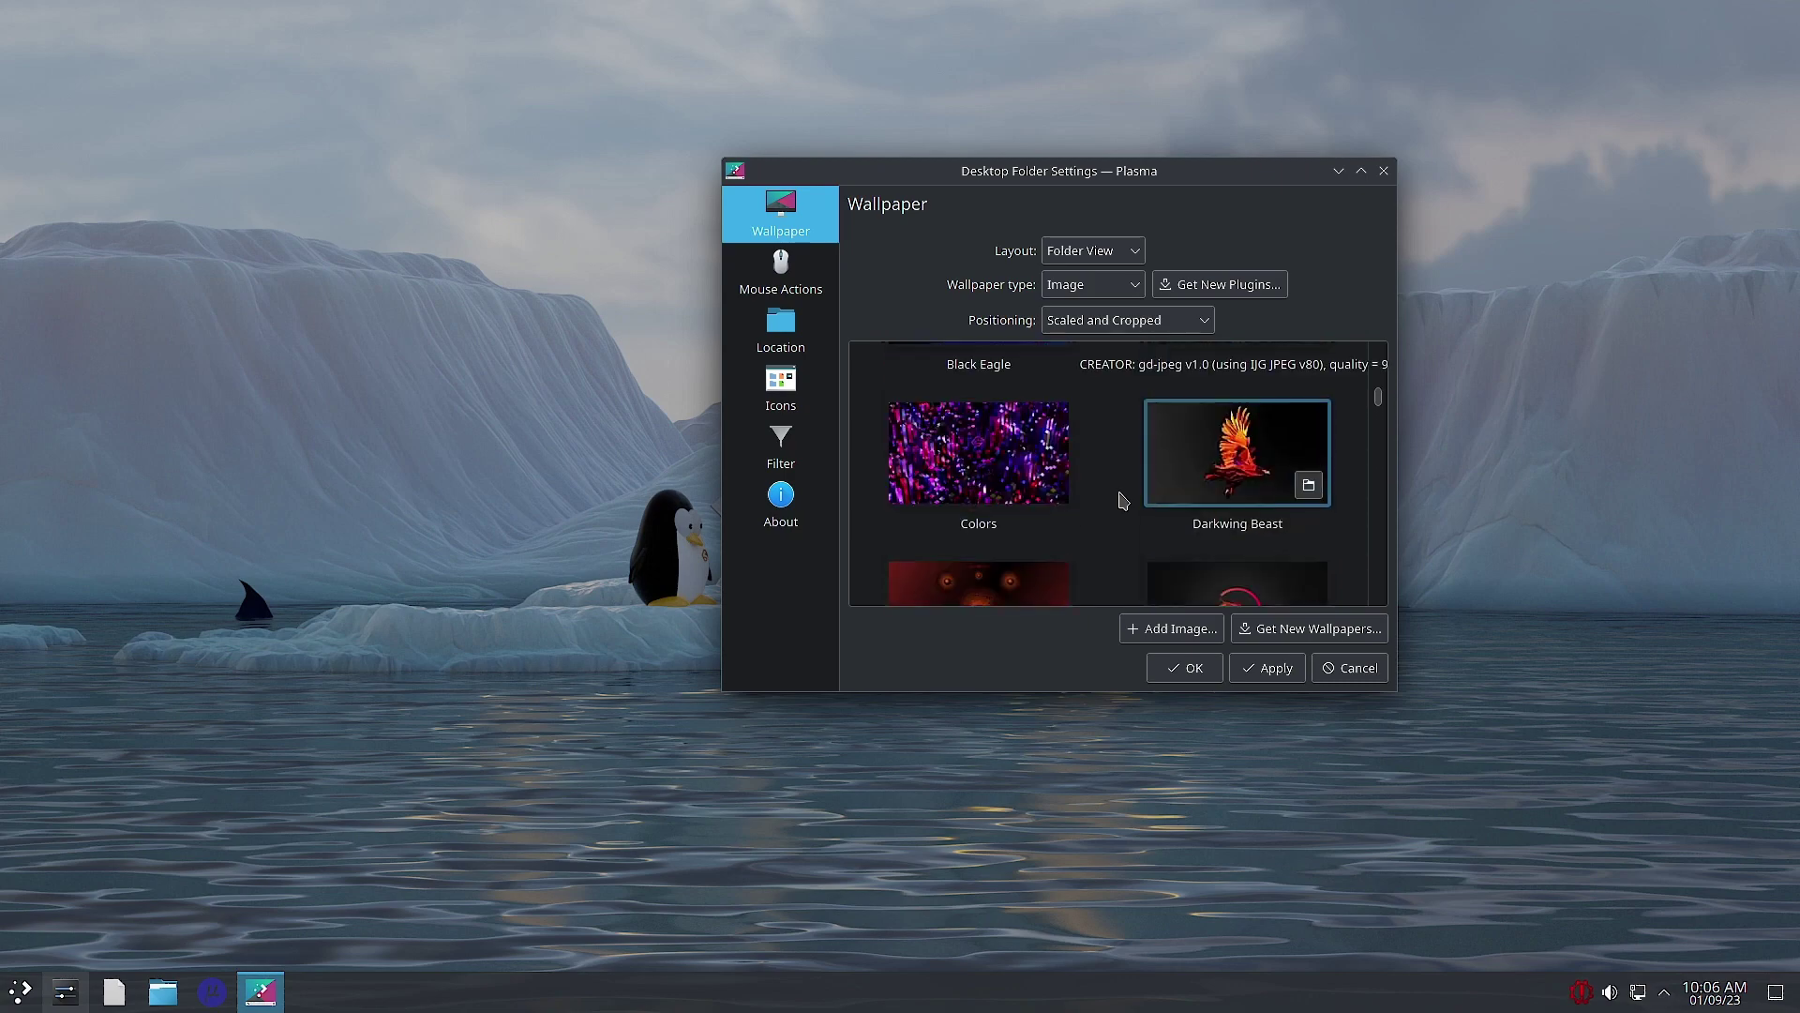
pyautogui.scroll(1, 1122, 501)
pyautogui.scroll(-1, 1123, 500)
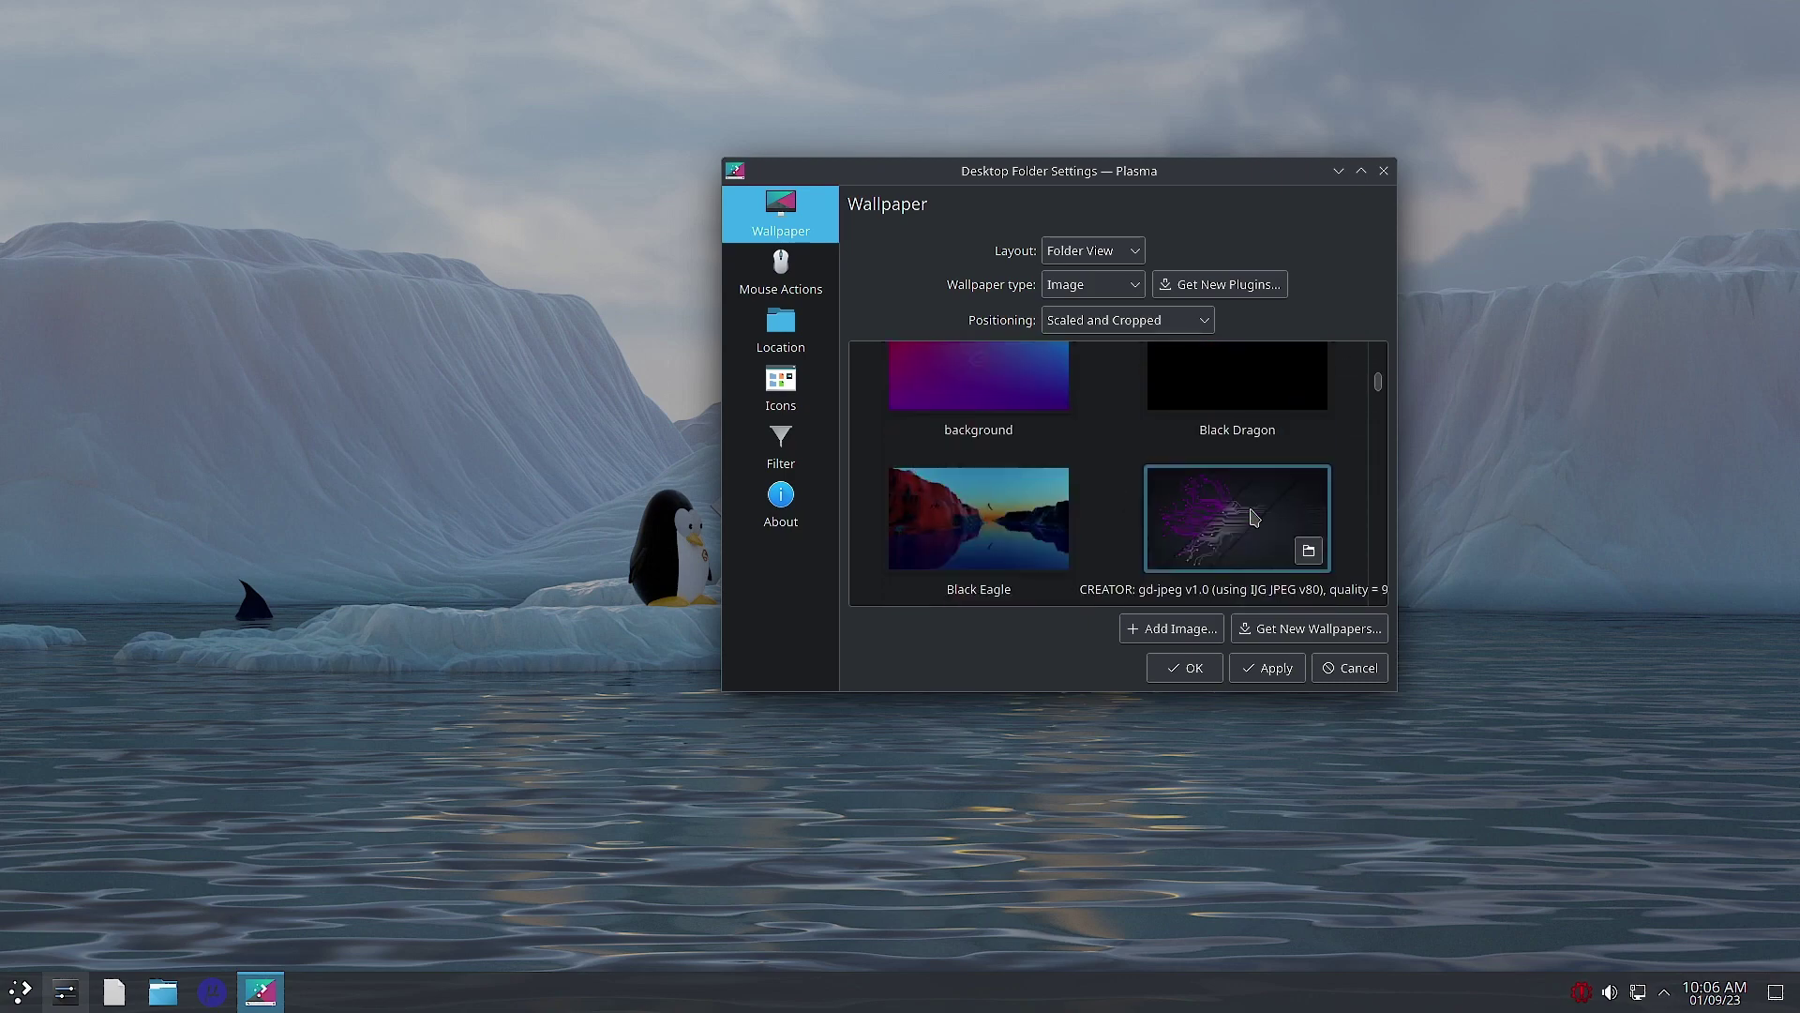
pyautogui.click(1288, 474)
pyautogui.click(1267, 668)
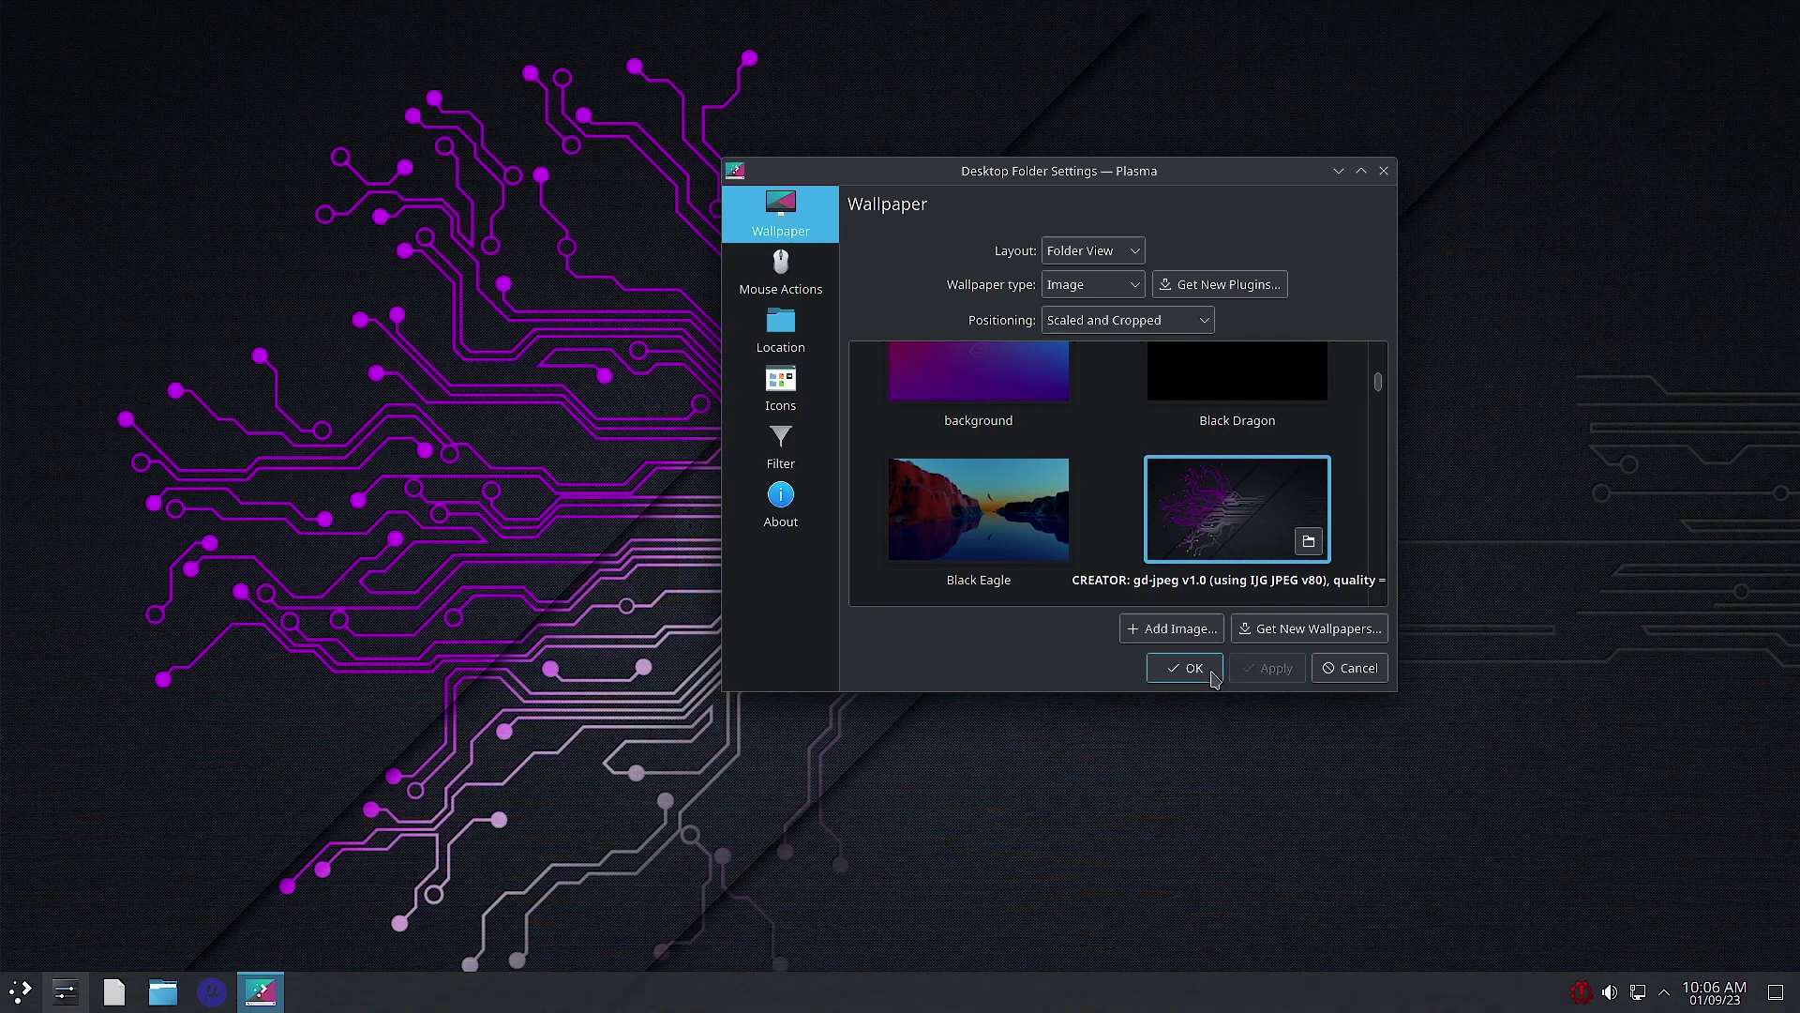
pyautogui.click(1193, 668)
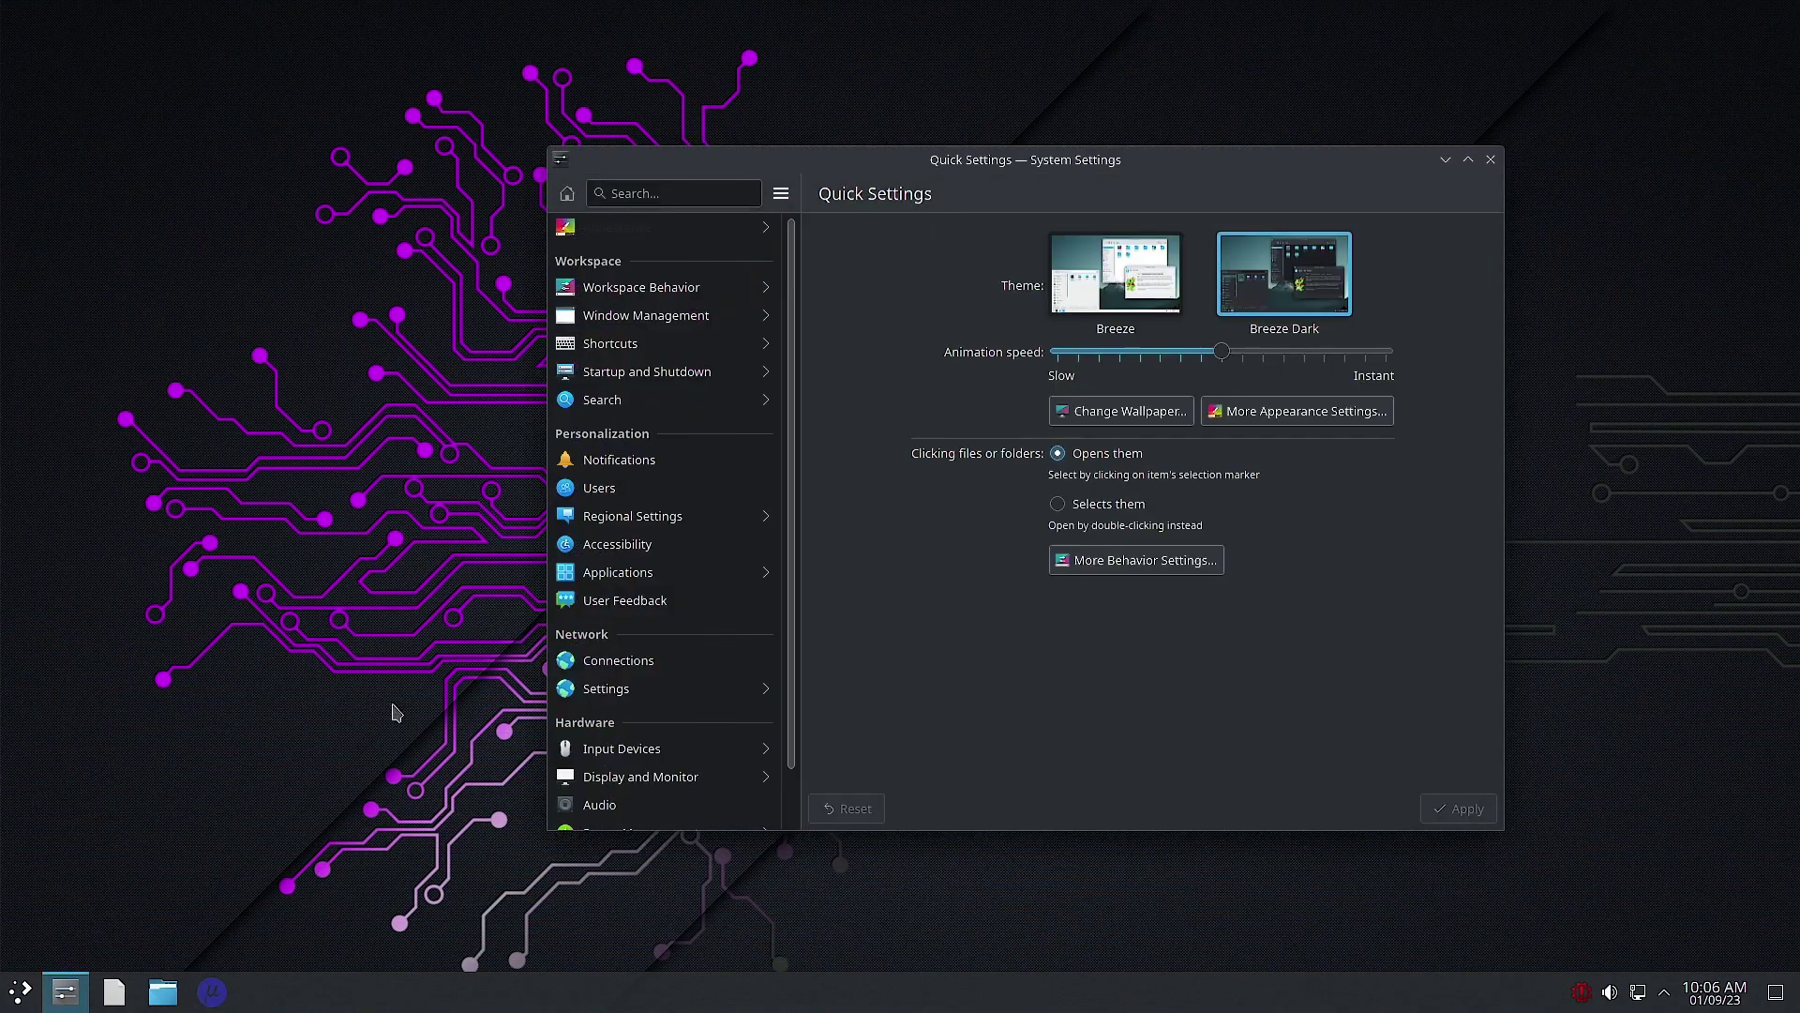
# Step: Restore System Settings, glance at Window Management and Desktop Effects, then open Appearance's Global Theme page
pyautogui.click(64, 992)
pyautogui.click(631, 321)
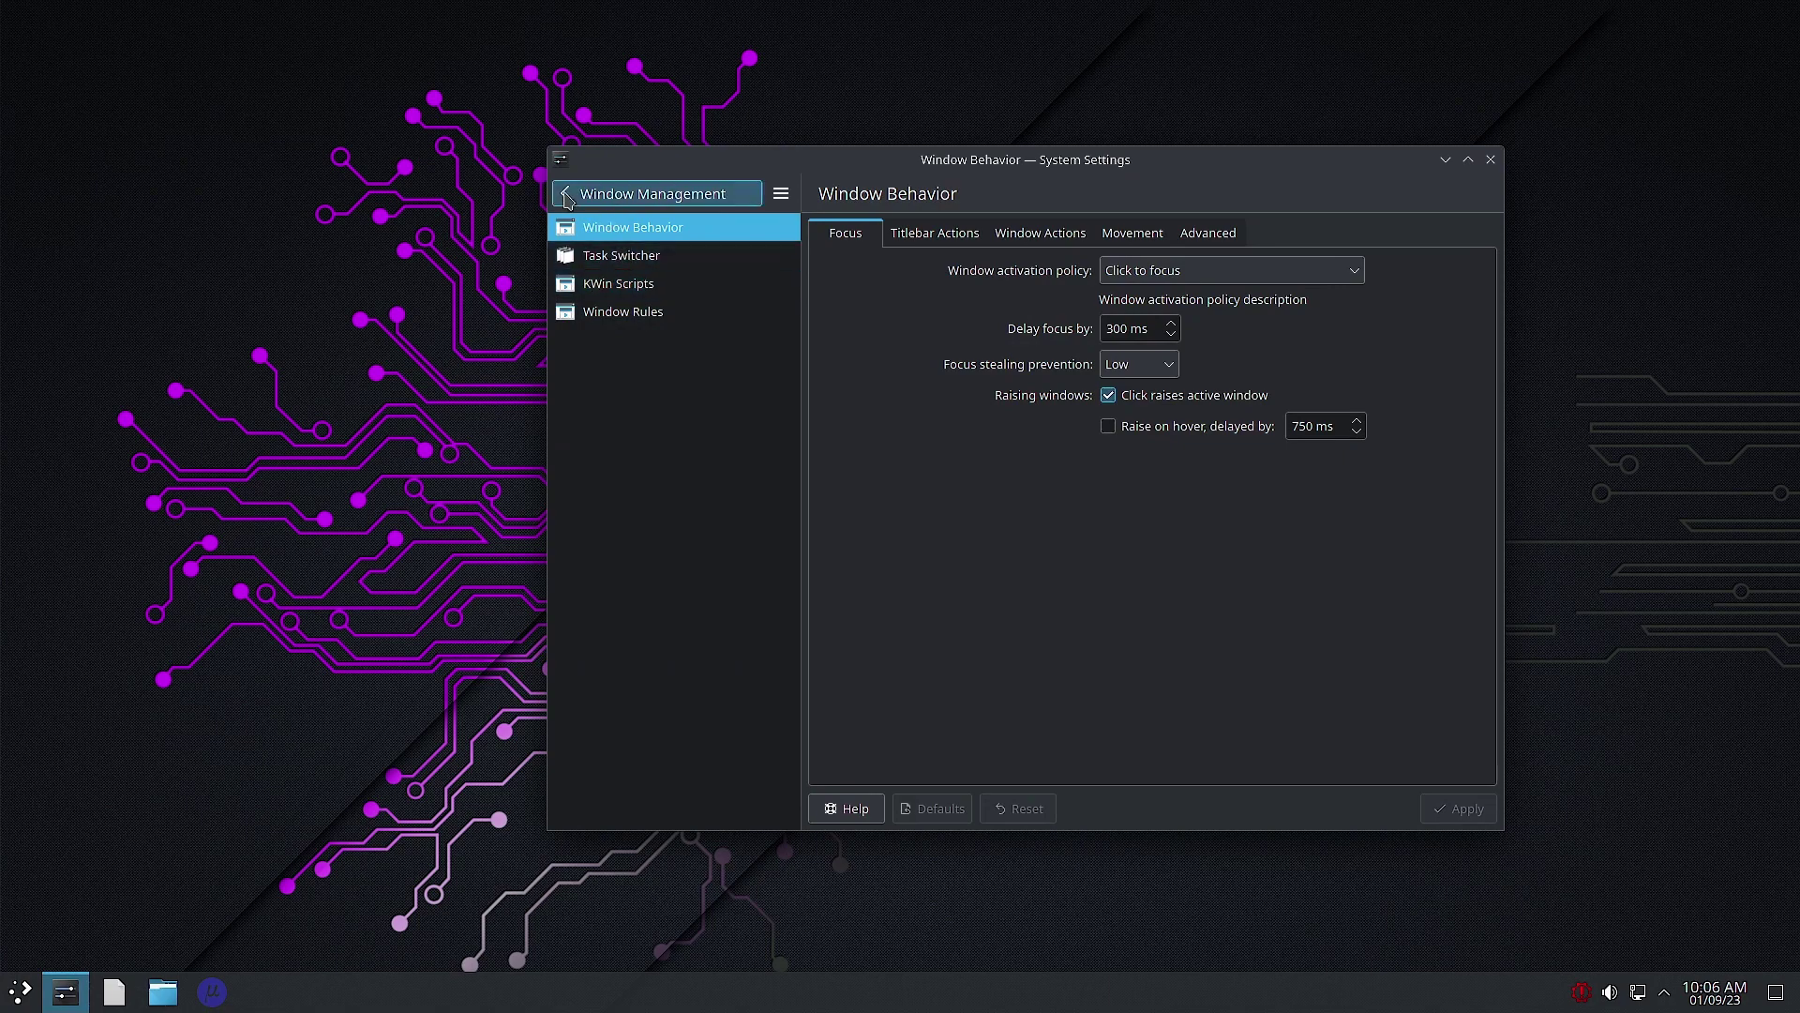
pyautogui.click(615, 194)
pyautogui.click(653, 287)
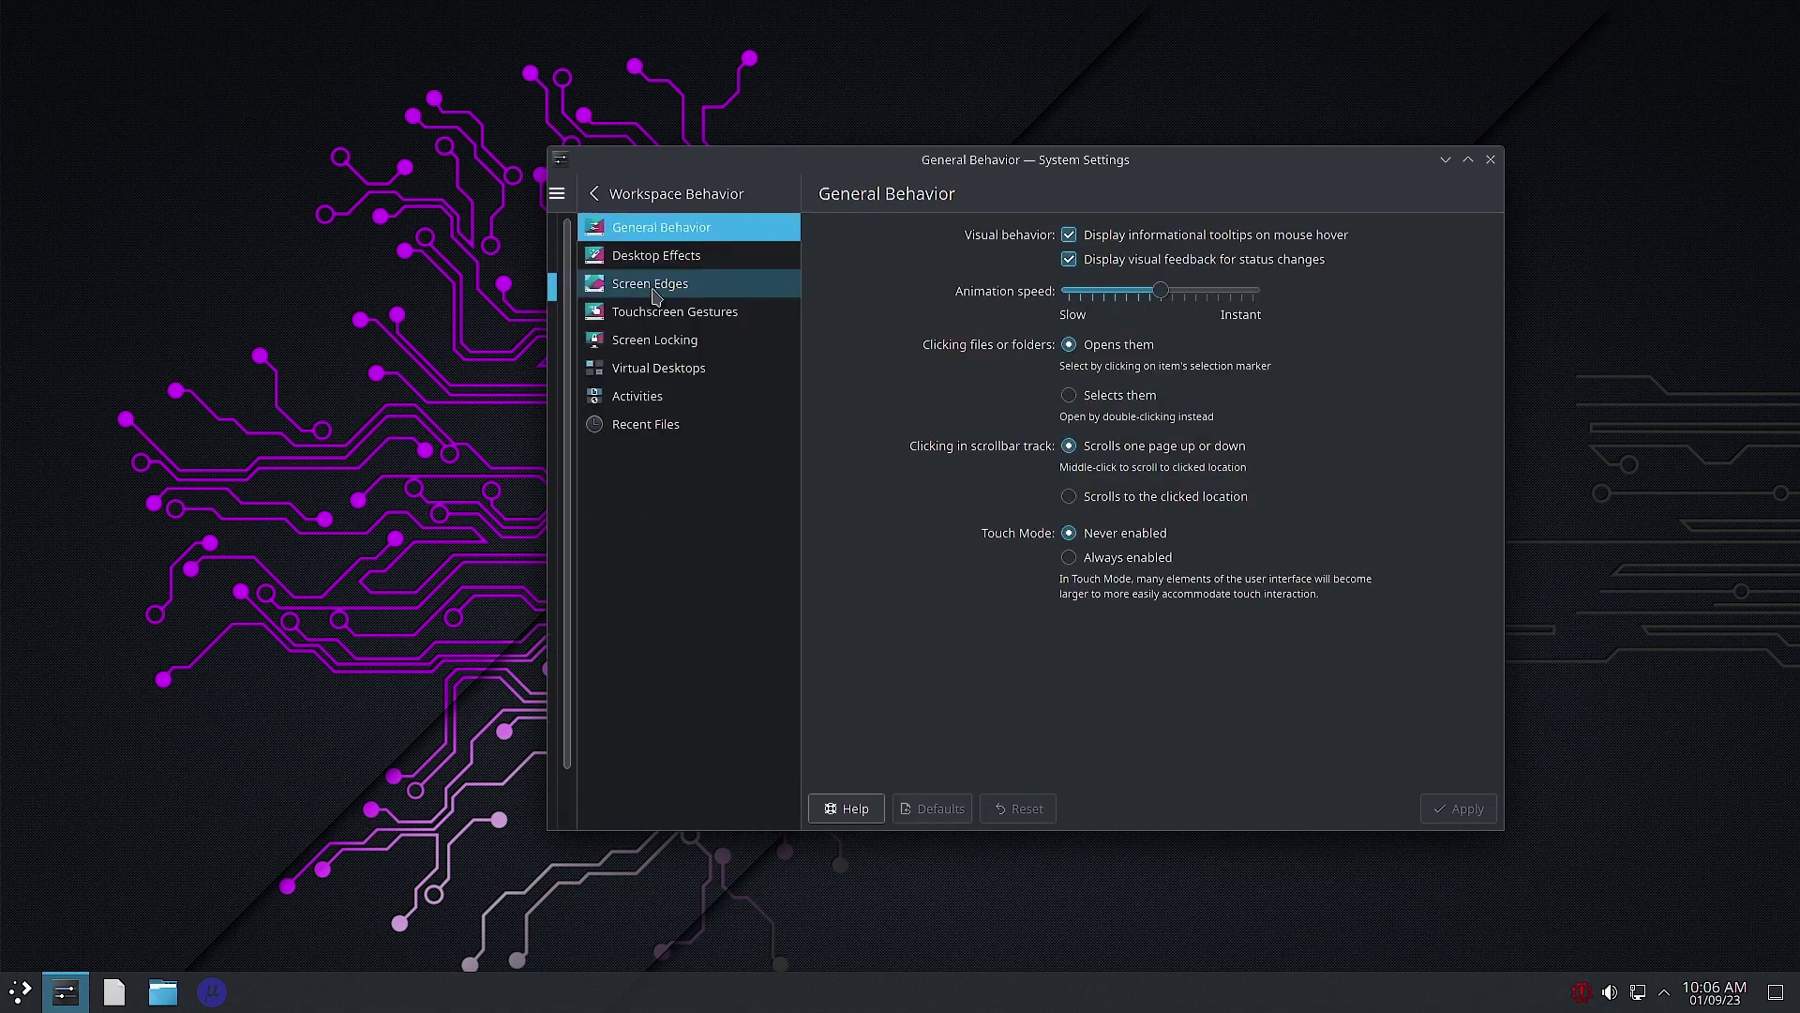
pyautogui.click(641, 259)
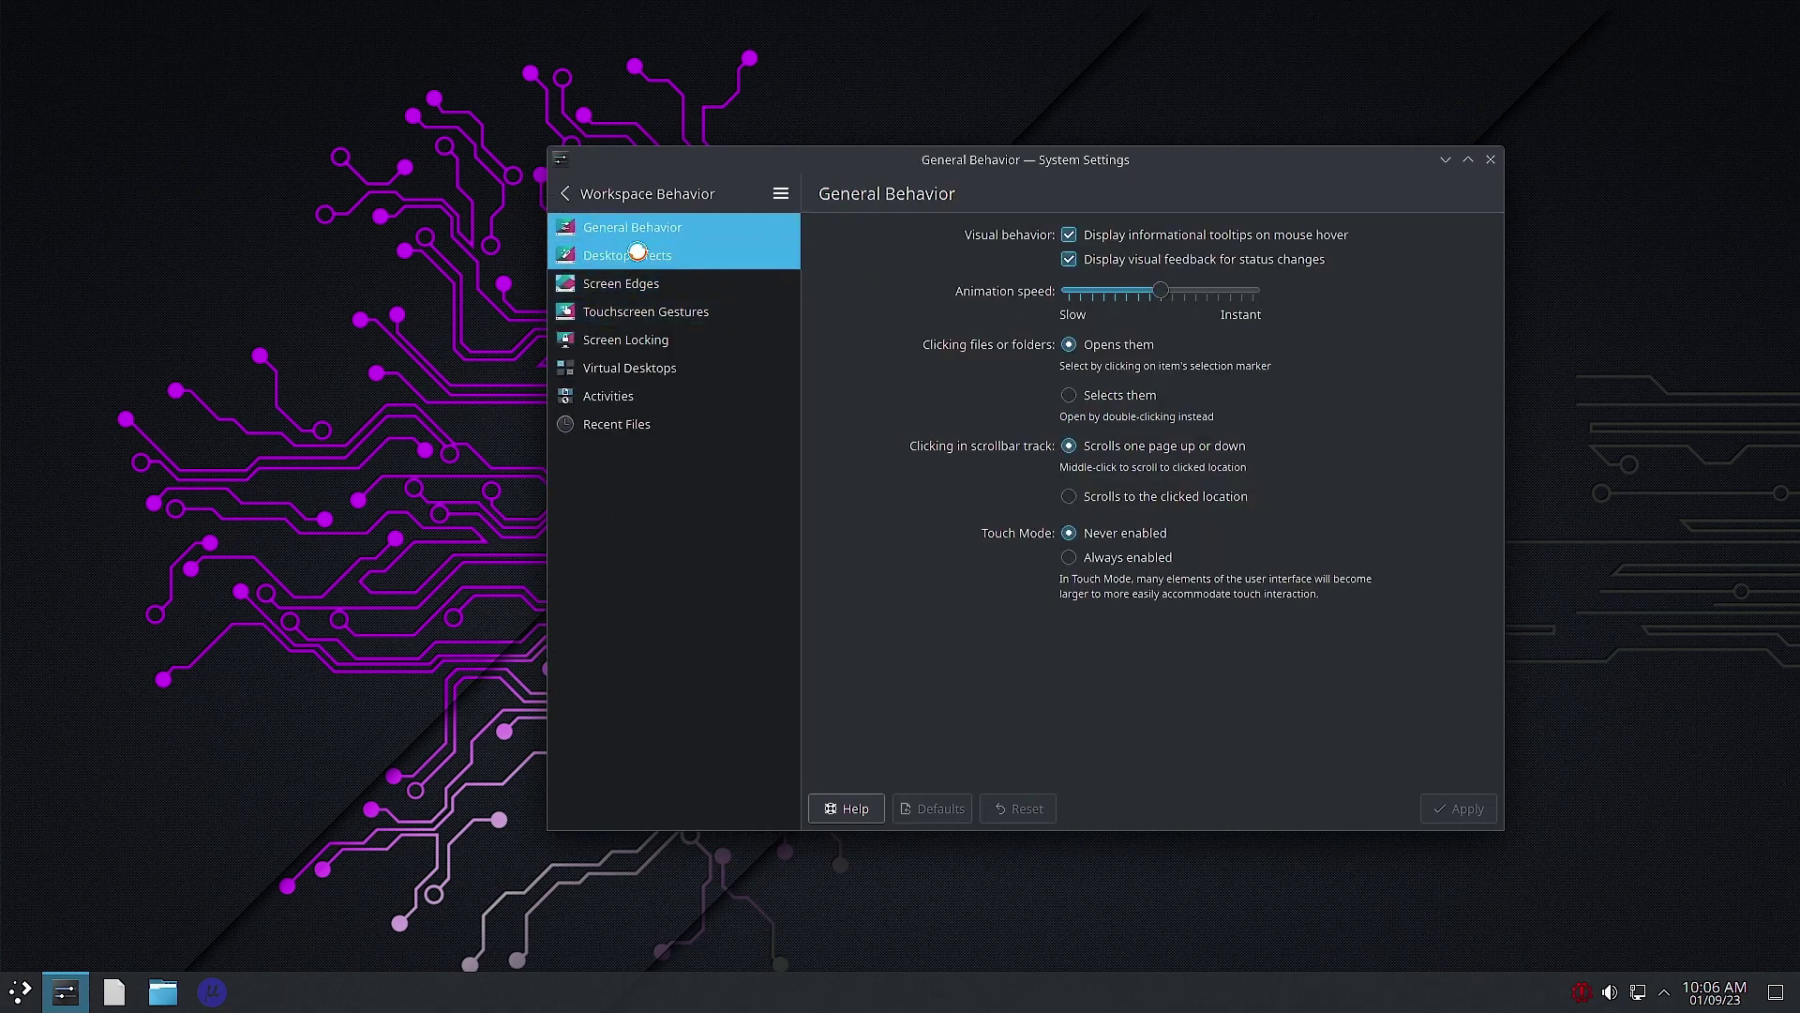
pyautogui.click(600, 194)
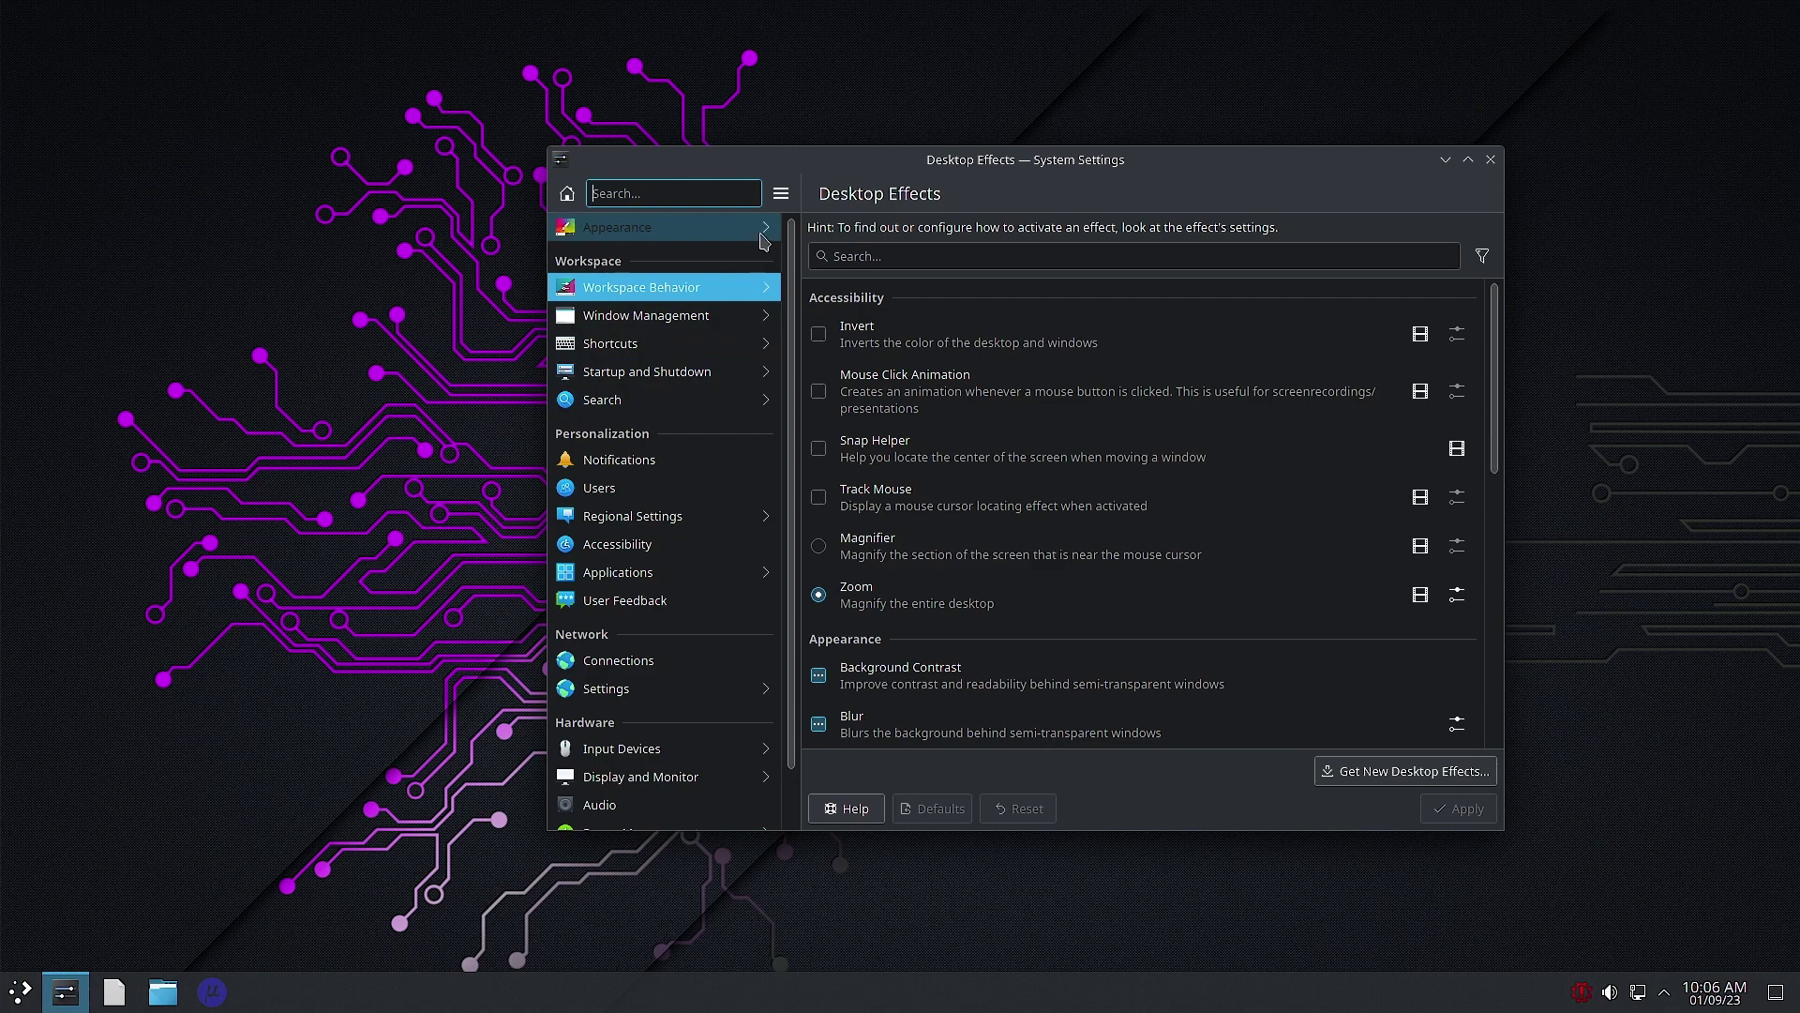
pyautogui.click(761, 236)
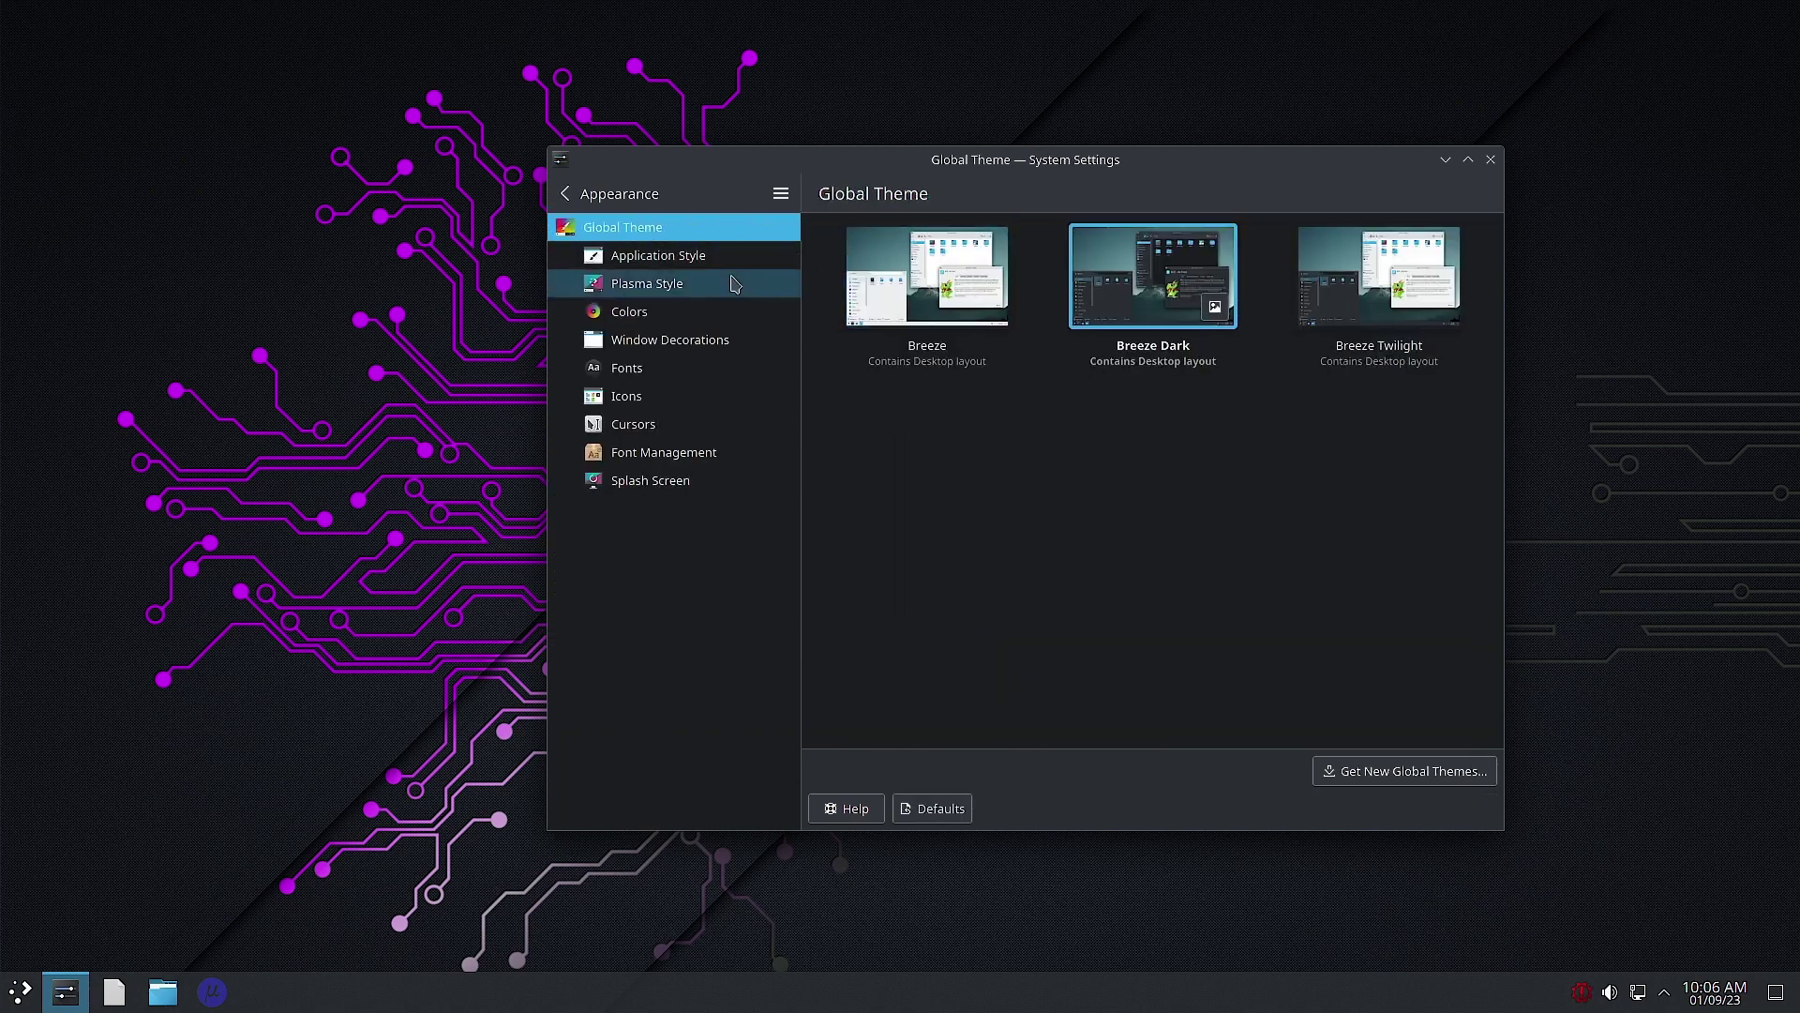
# Step: Review the Application Style, Plasma Style, Colors and Window Decorations pages, ending on Application Style
pyautogui.click(671, 257)
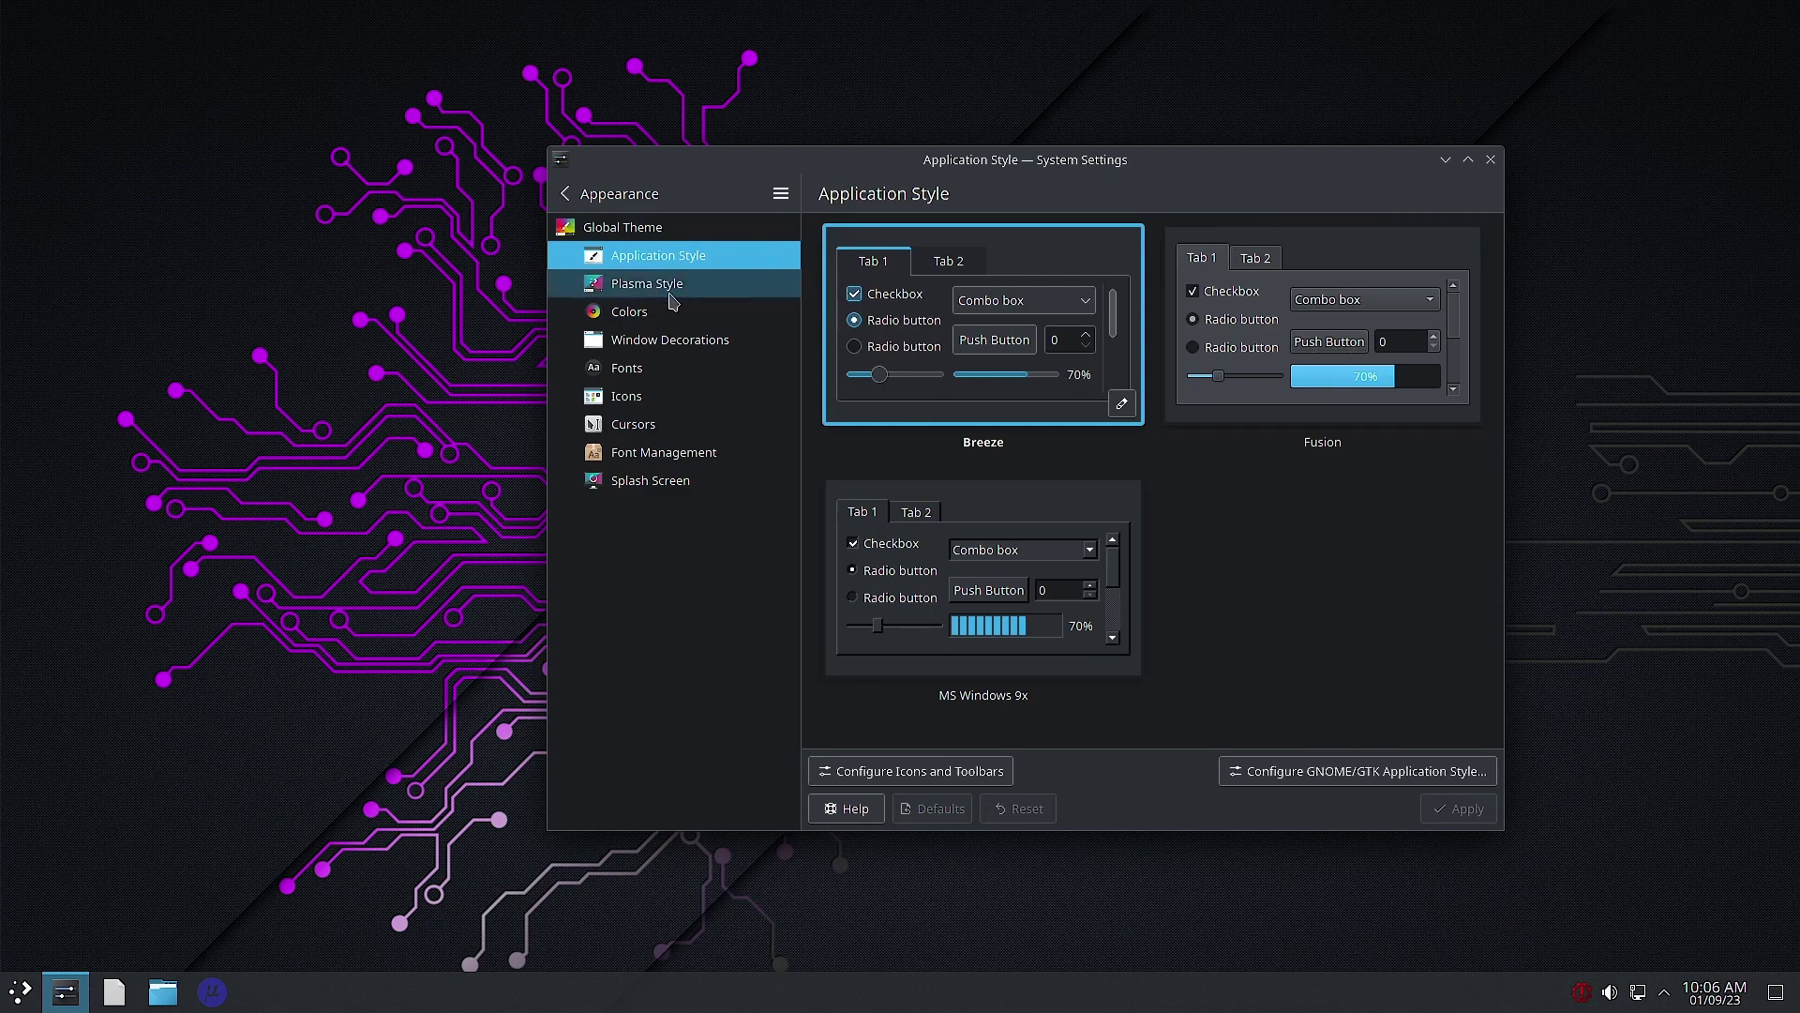
pyautogui.click(636, 289)
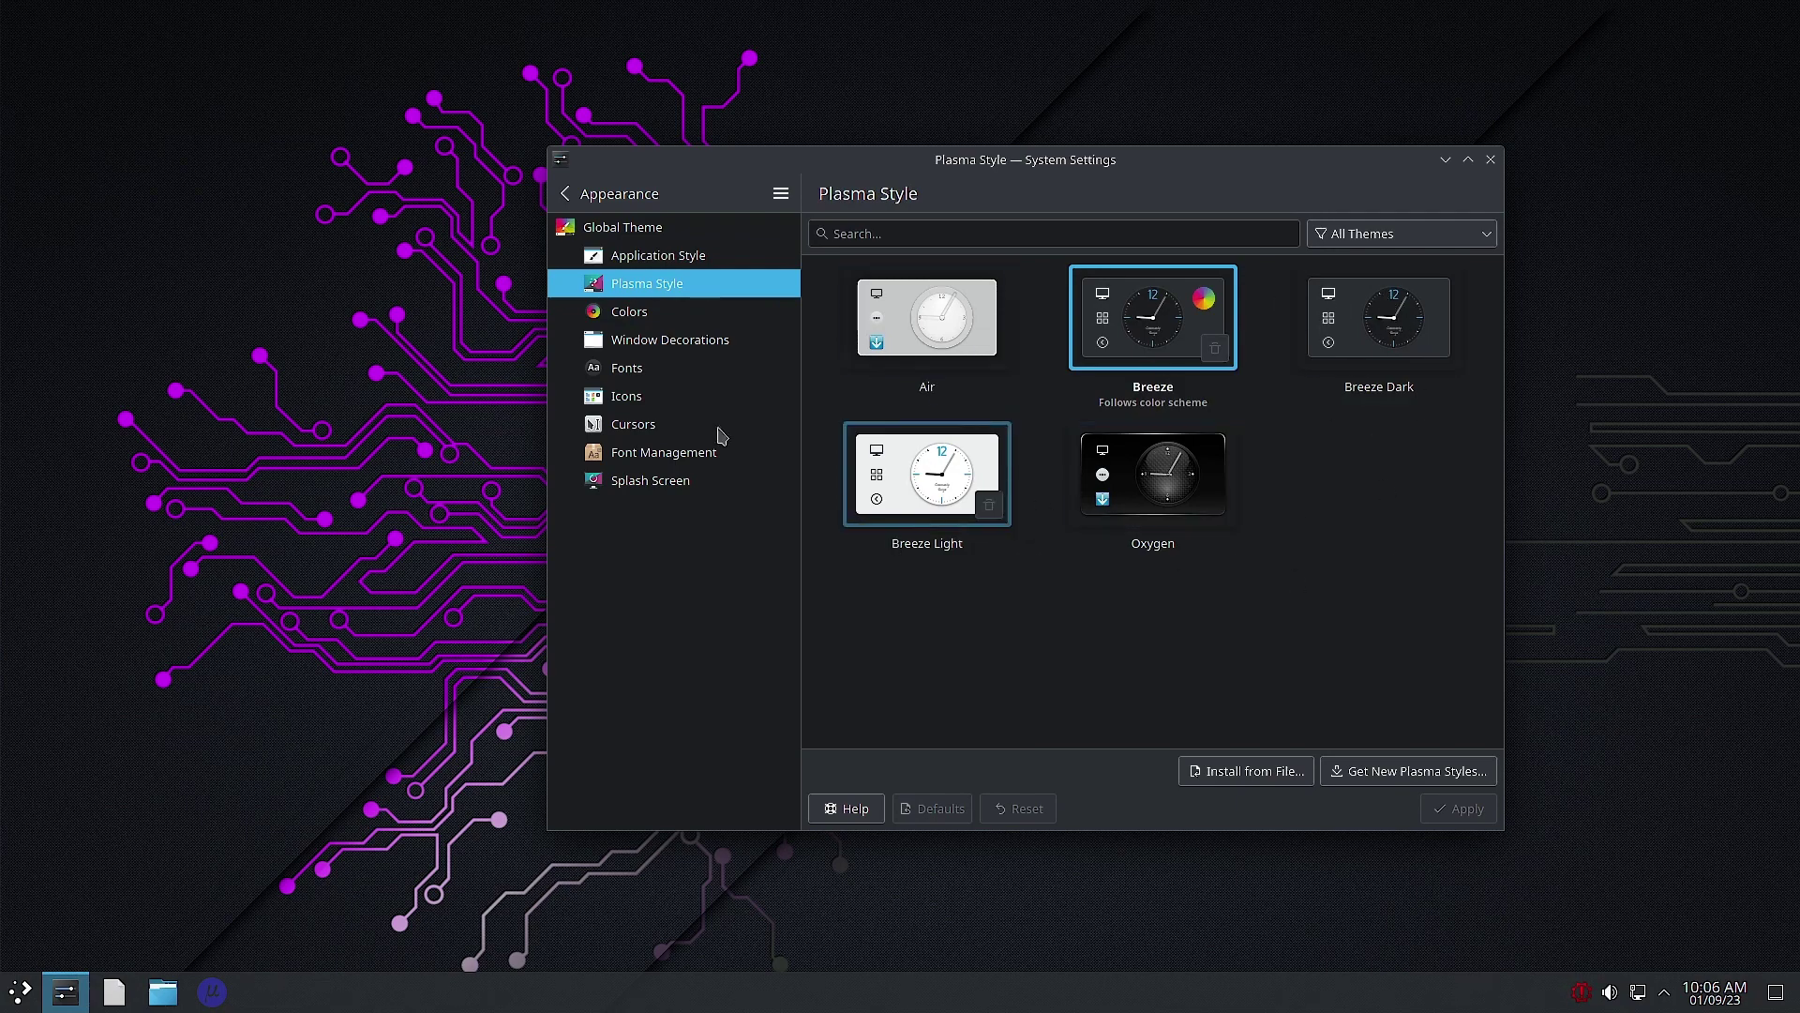
pyautogui.click(661, 315)
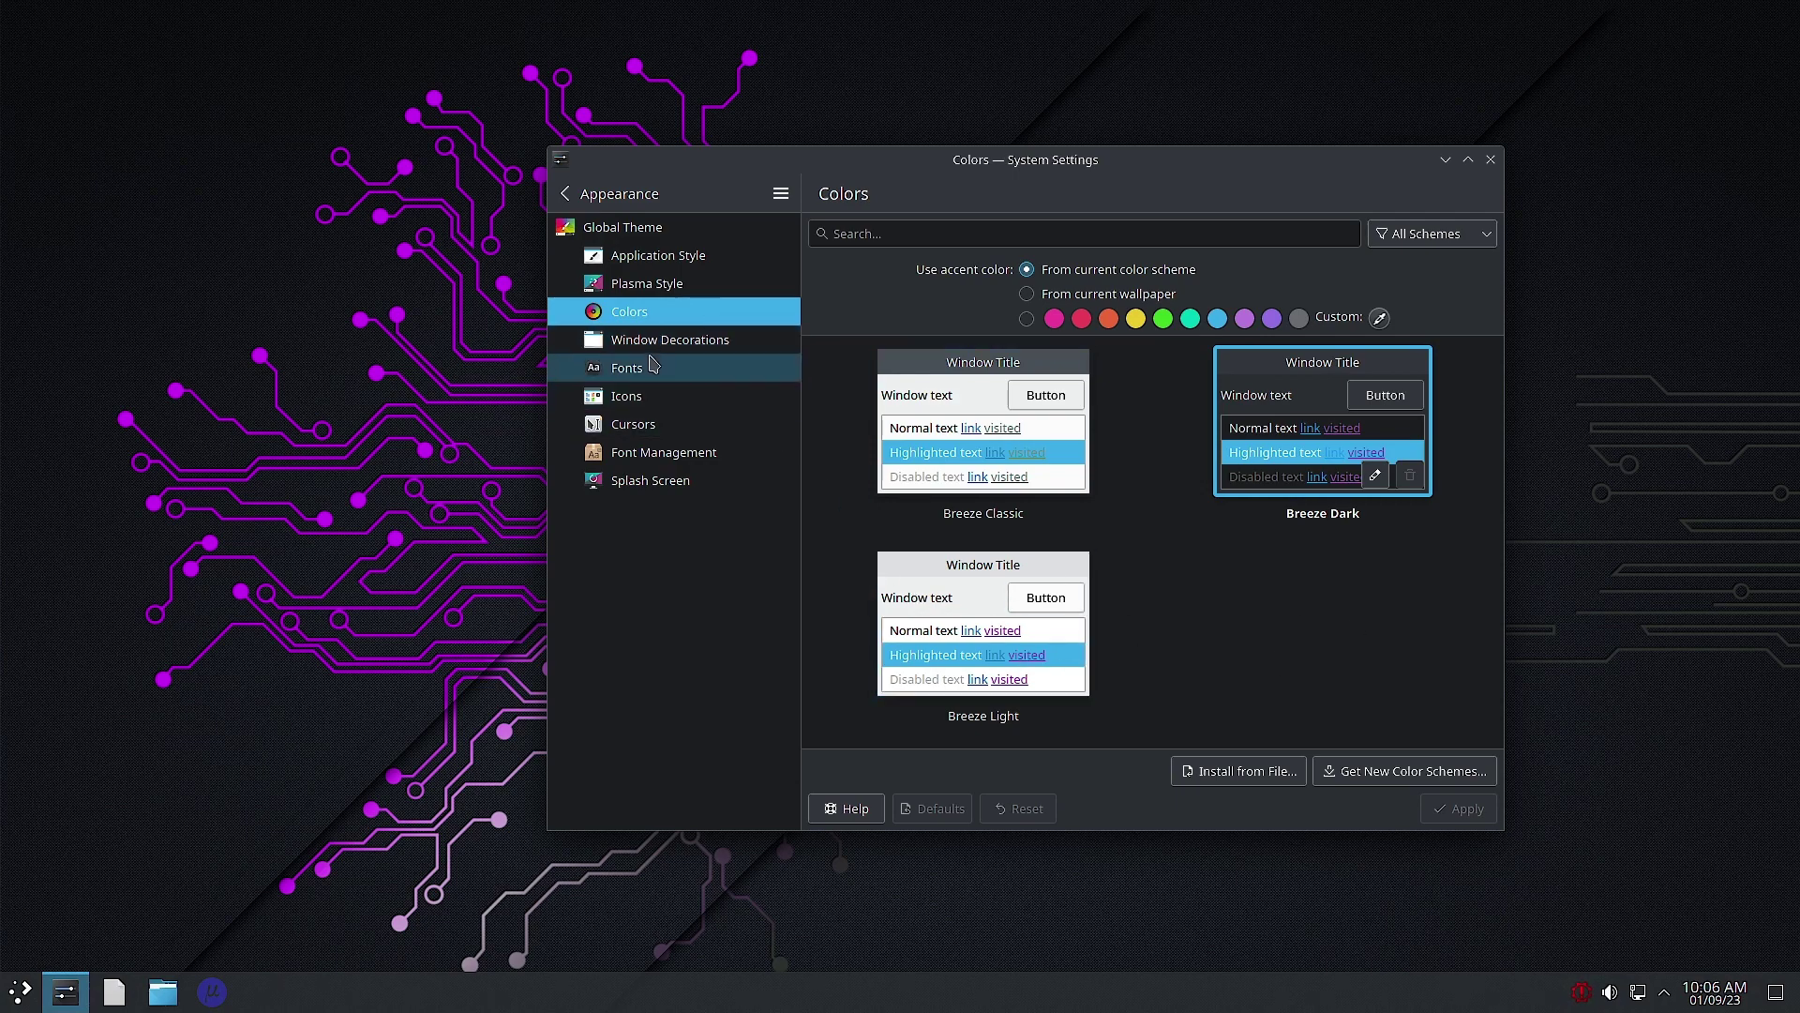
pyautogui.click(649, 347)
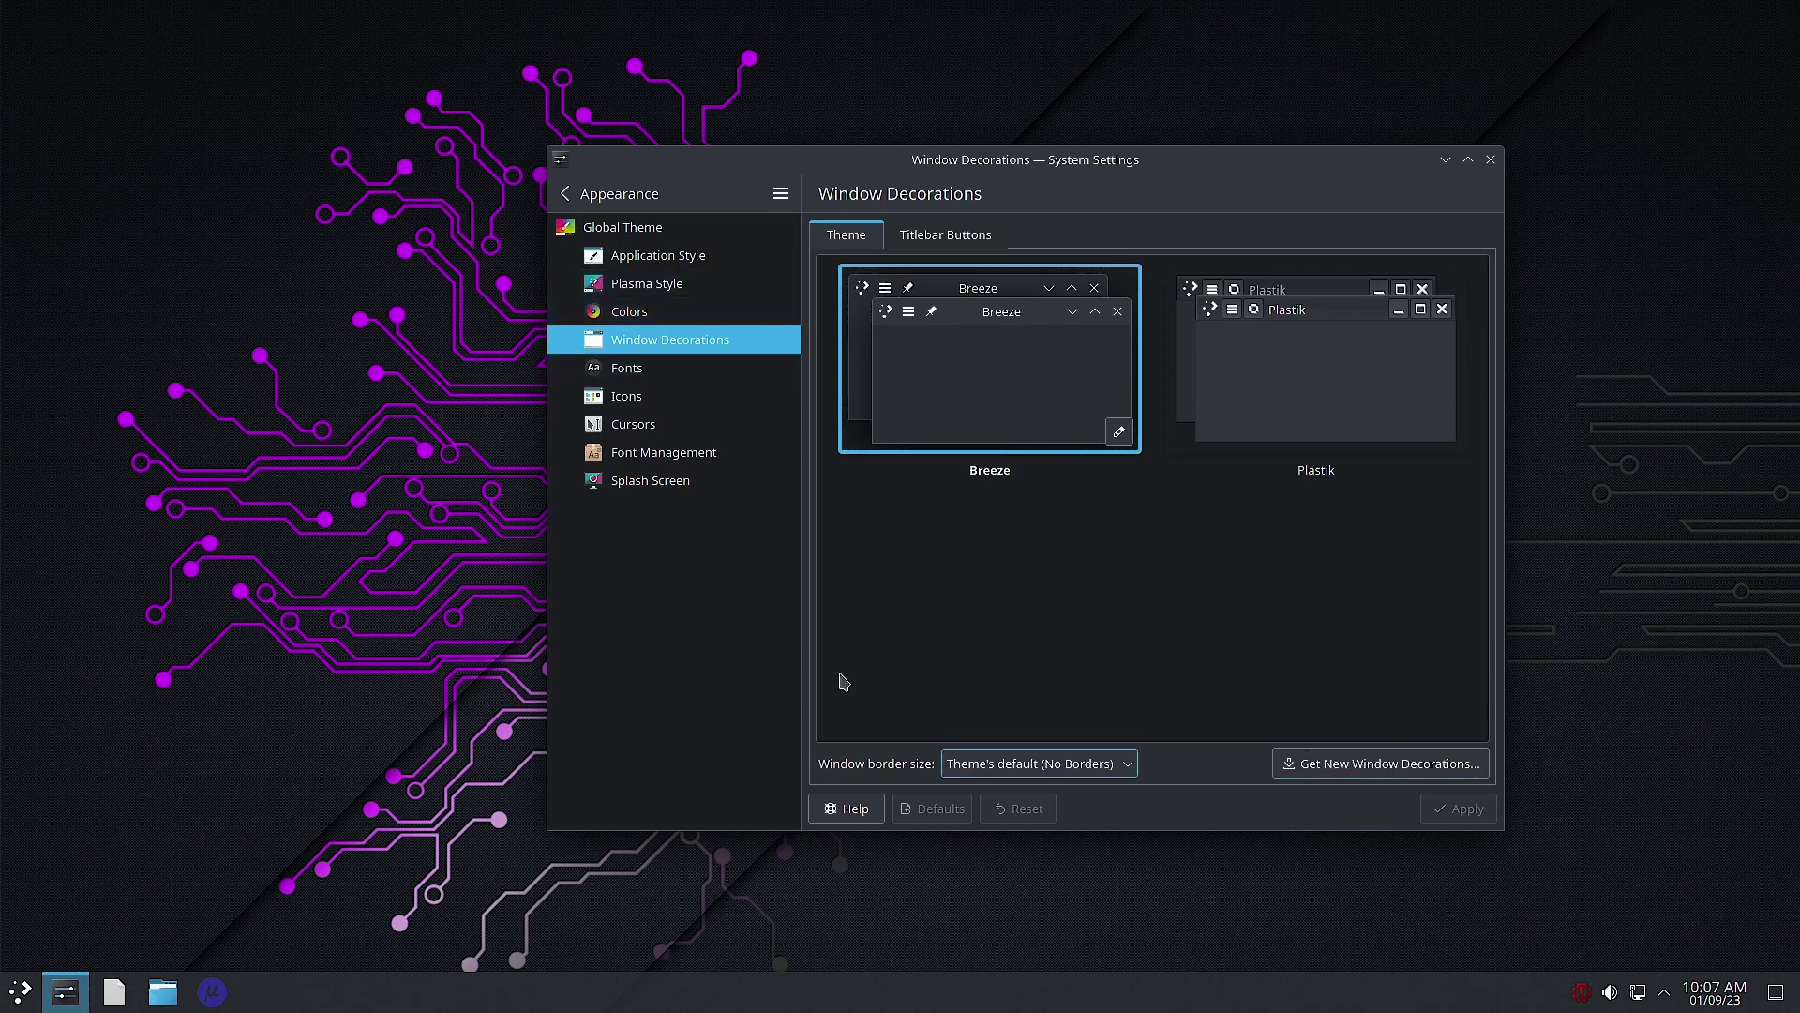
pyautogui.click(626, 311)
pyautogui.click(643, 285)
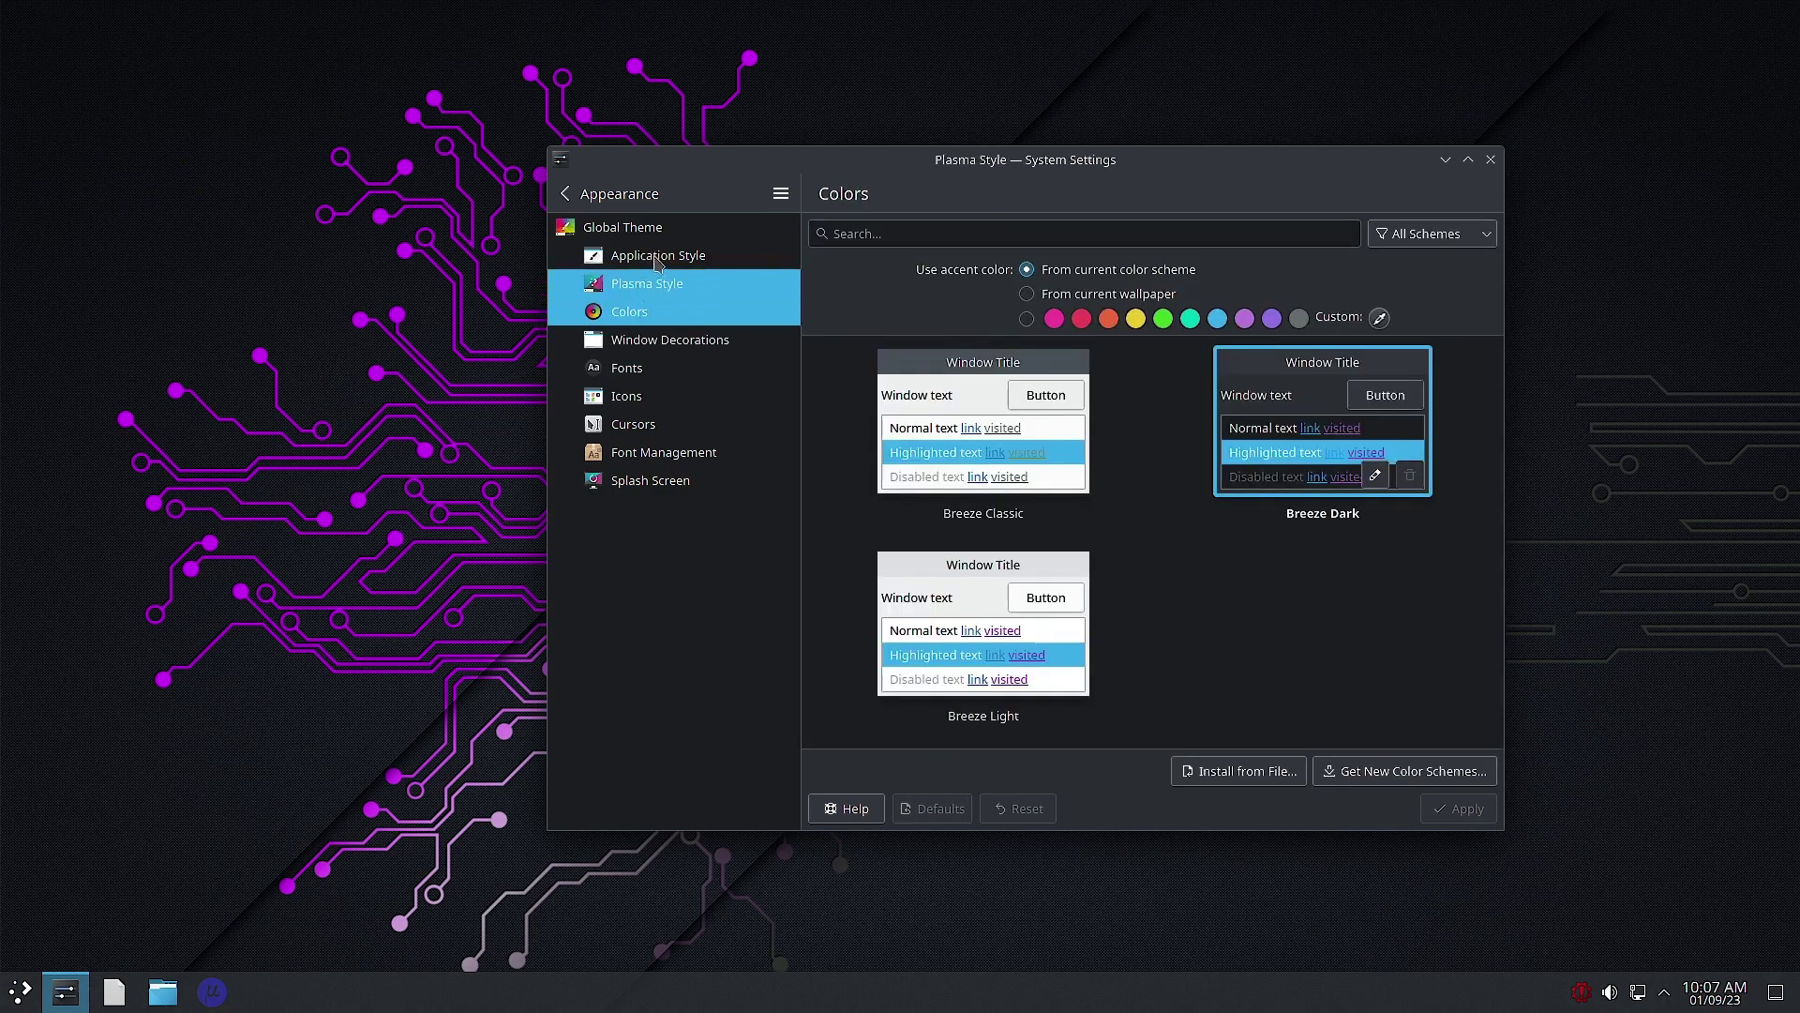
pyautogui.click(654, 261)
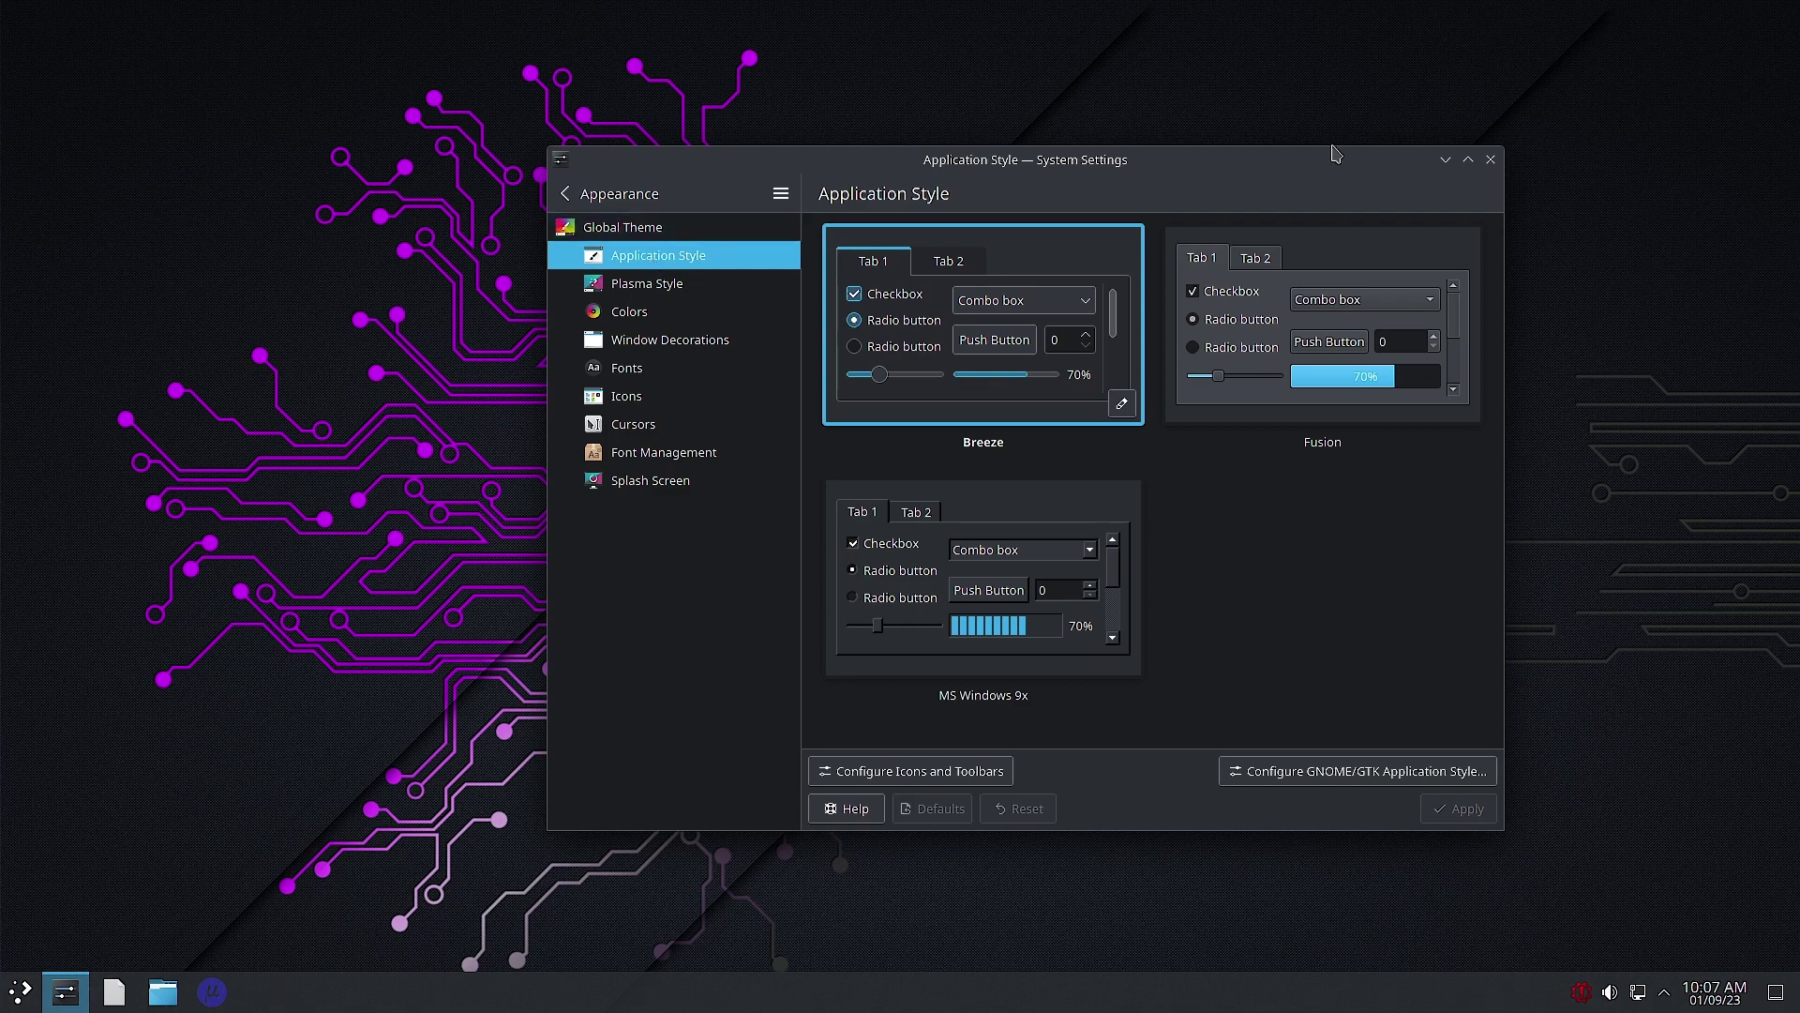
pyautogui.click(1491, 161)
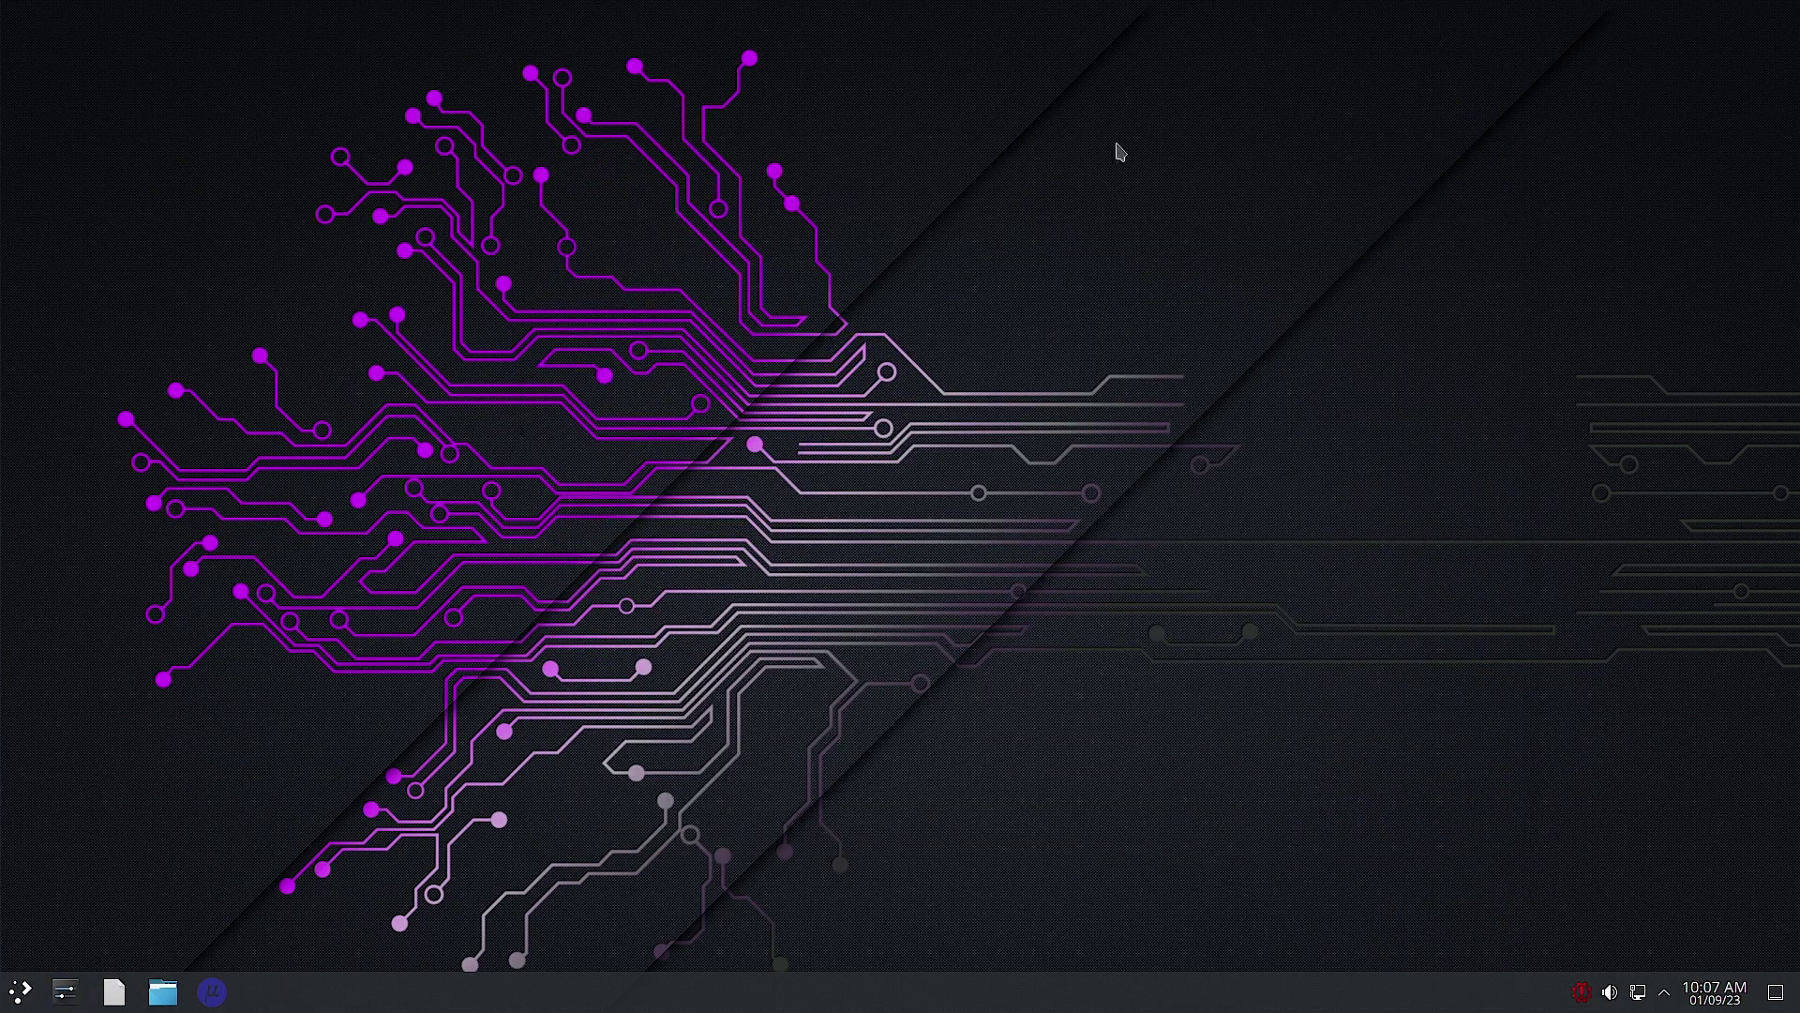